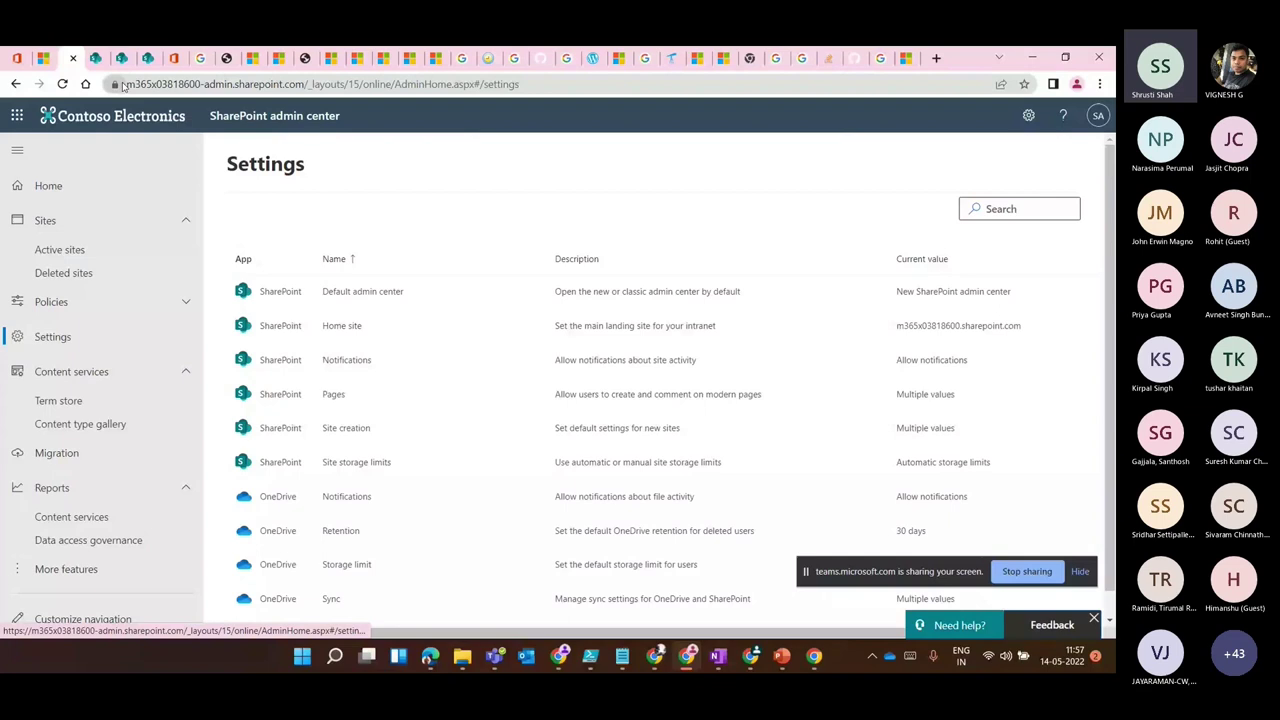
# Review the current home site setting in the SharePoint admin center.
pyautogui.moveTo(124, 86); pyautogui.dragTo(373, 86)
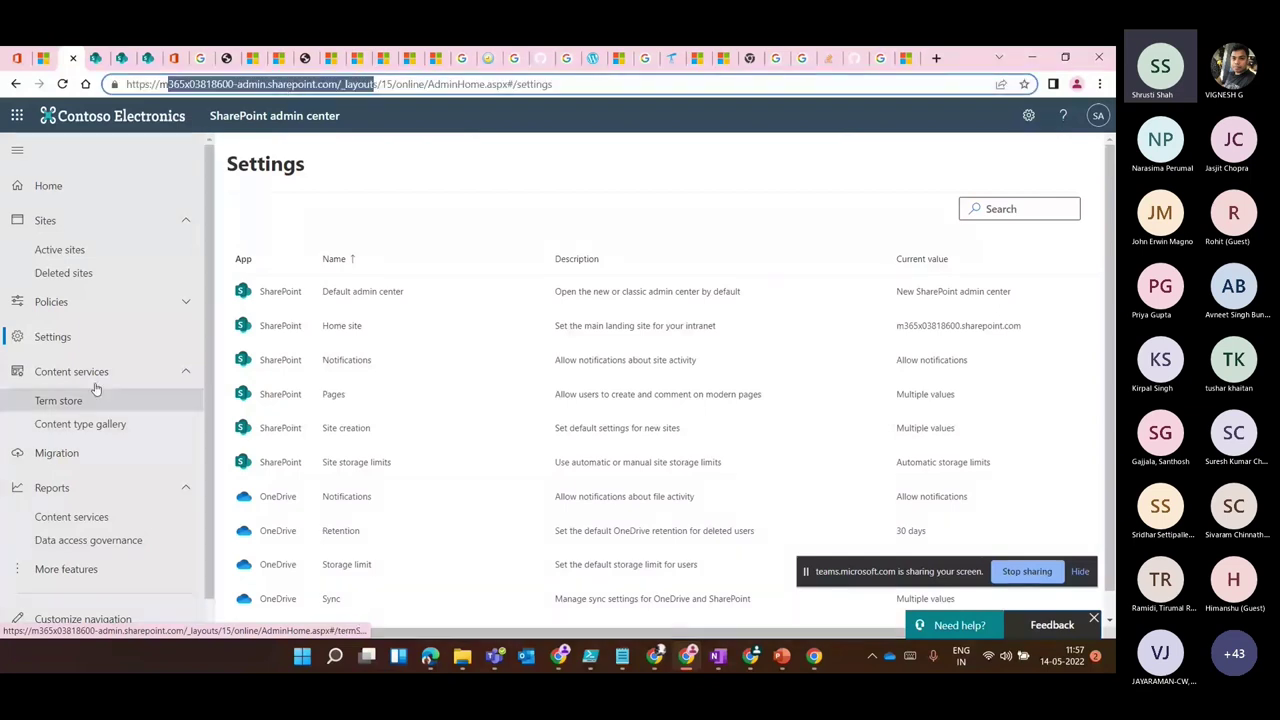
pyautogui.click(91, 343)
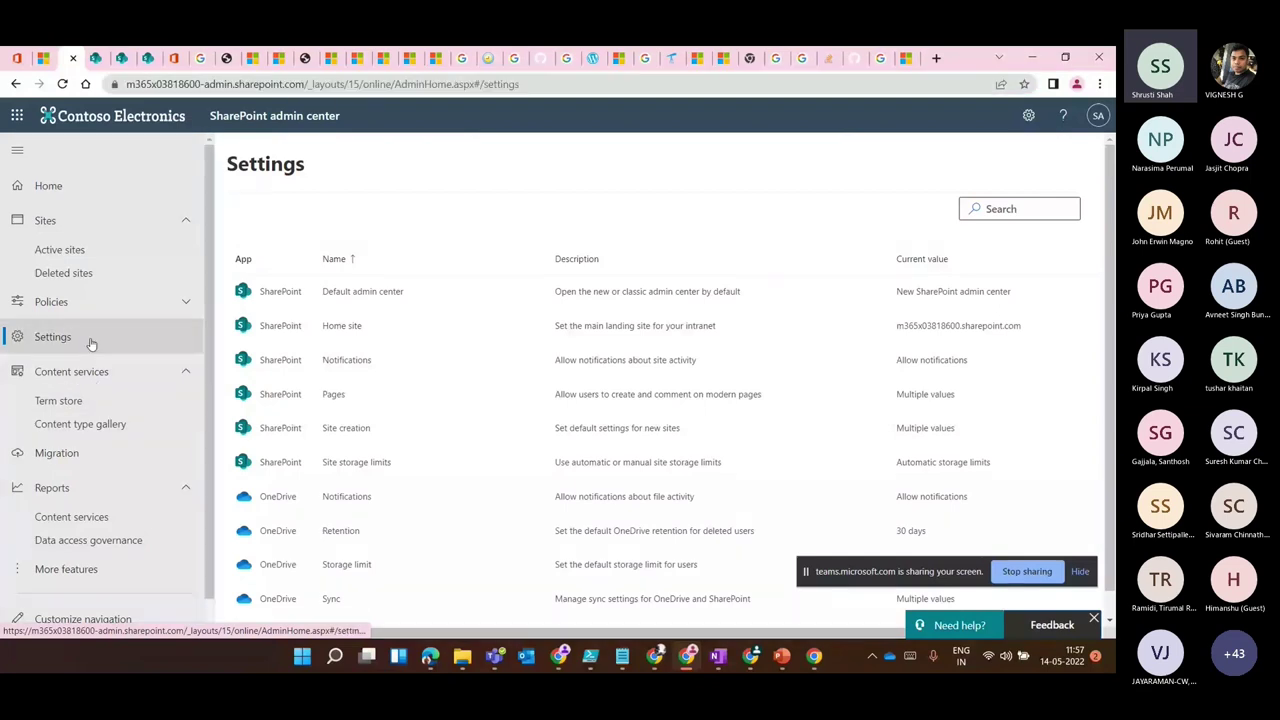
pyautogui.click(343, 327)
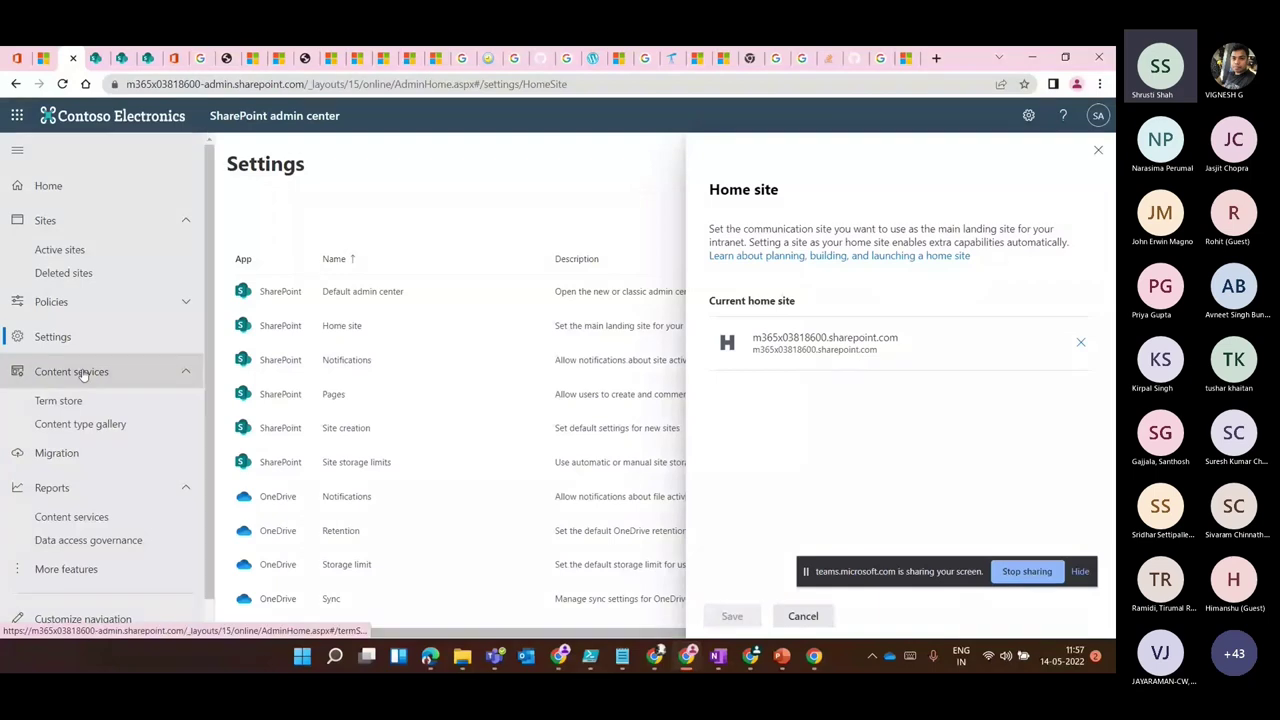
# Check the Ask HR site's hub options in Active sites, then switch to the other tenant's window.
pyautogui.click(59, 249)
pyautogui.click(244, 338)
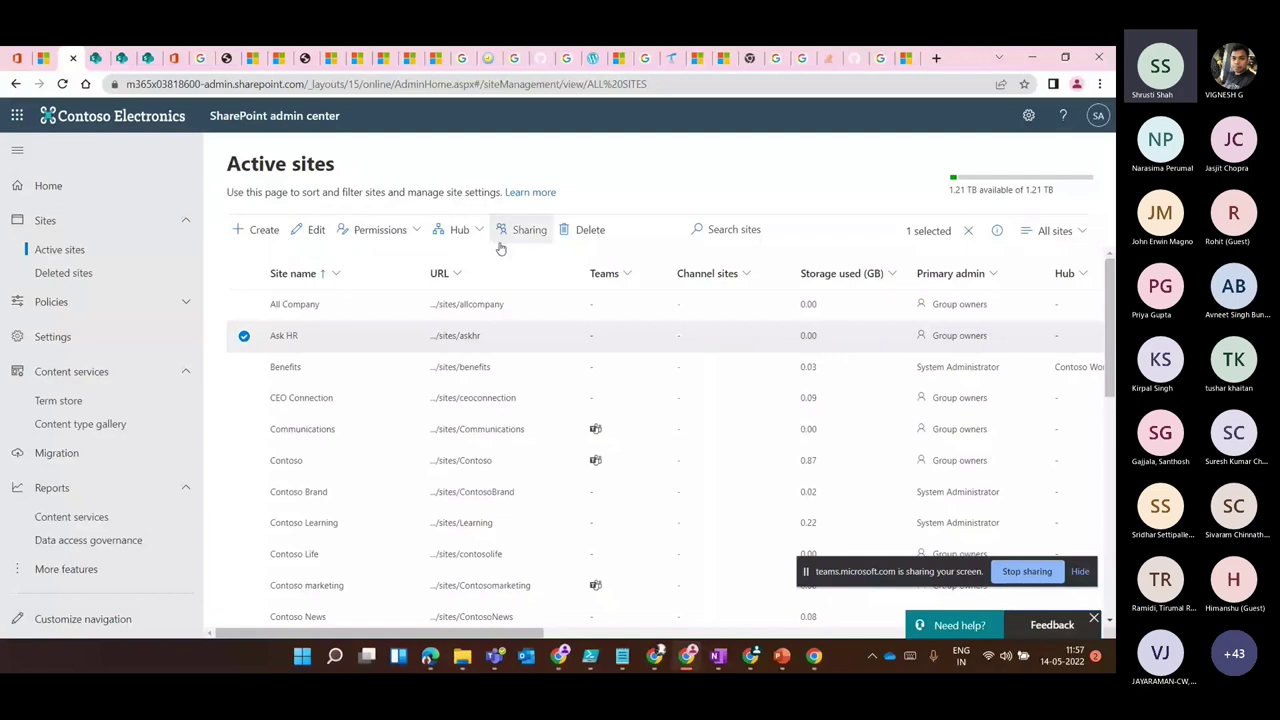
pyautogui.click(462, 230)
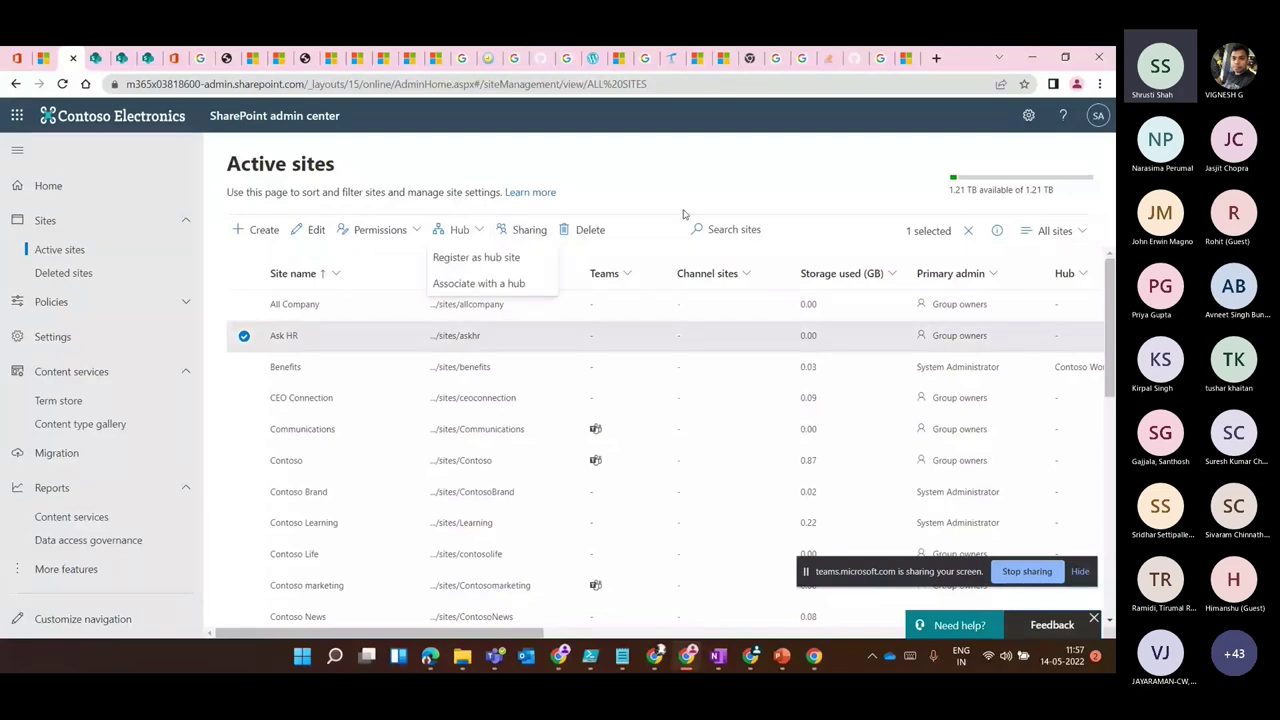
pyautogui.hotkey('alt', 'Tab')
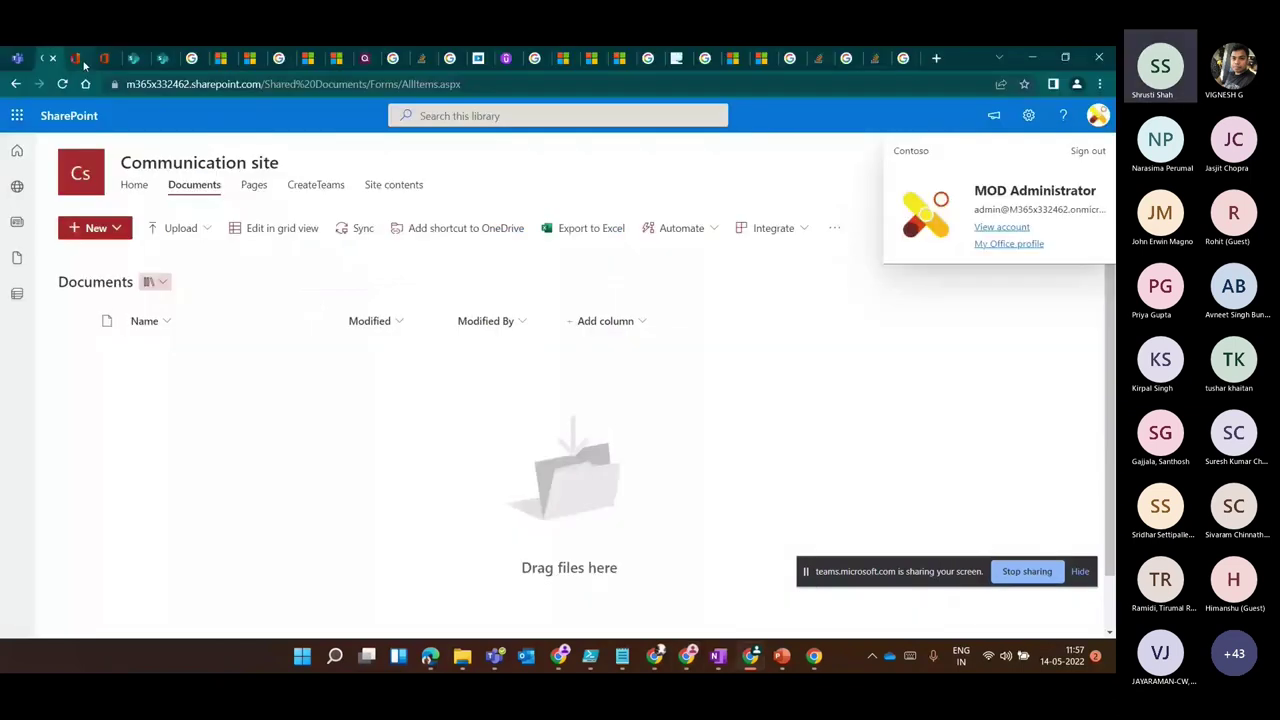
# Reach the second tenant's SharePoint admin center from Office home through the Microsoft 365 admin center.
pyautogui.click(82, 60)
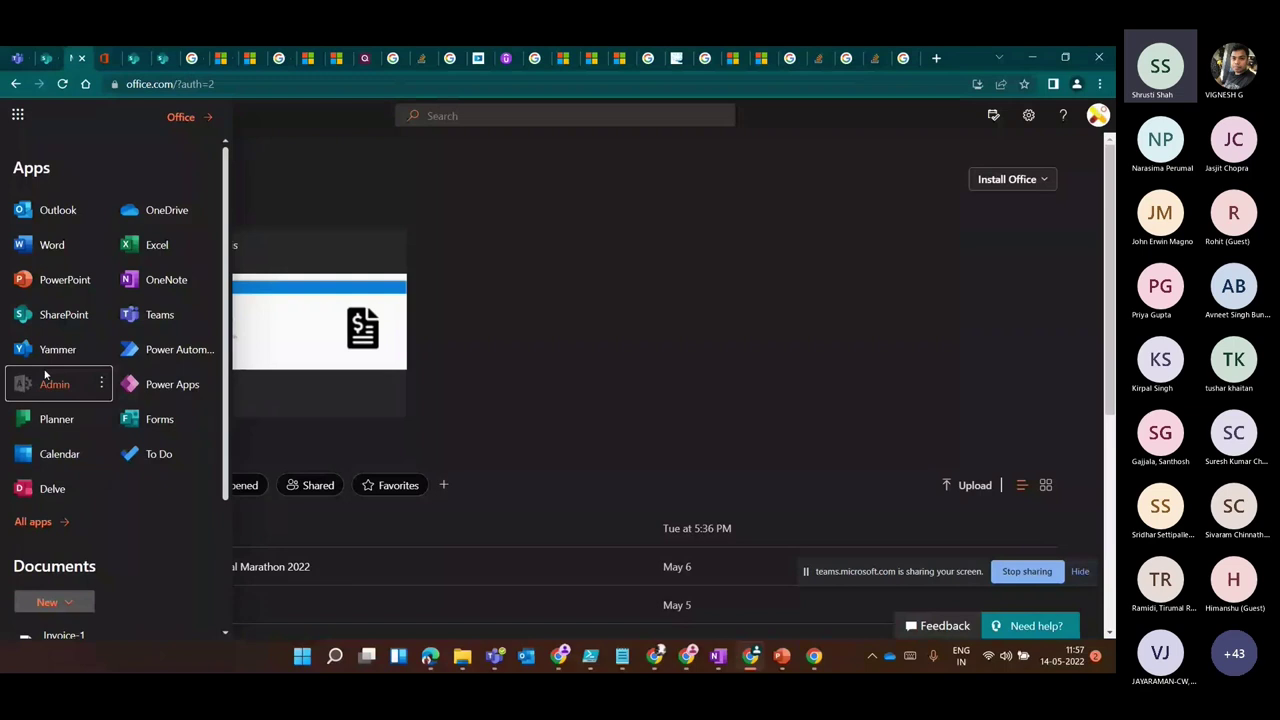
pyautogui.click(45, 375)
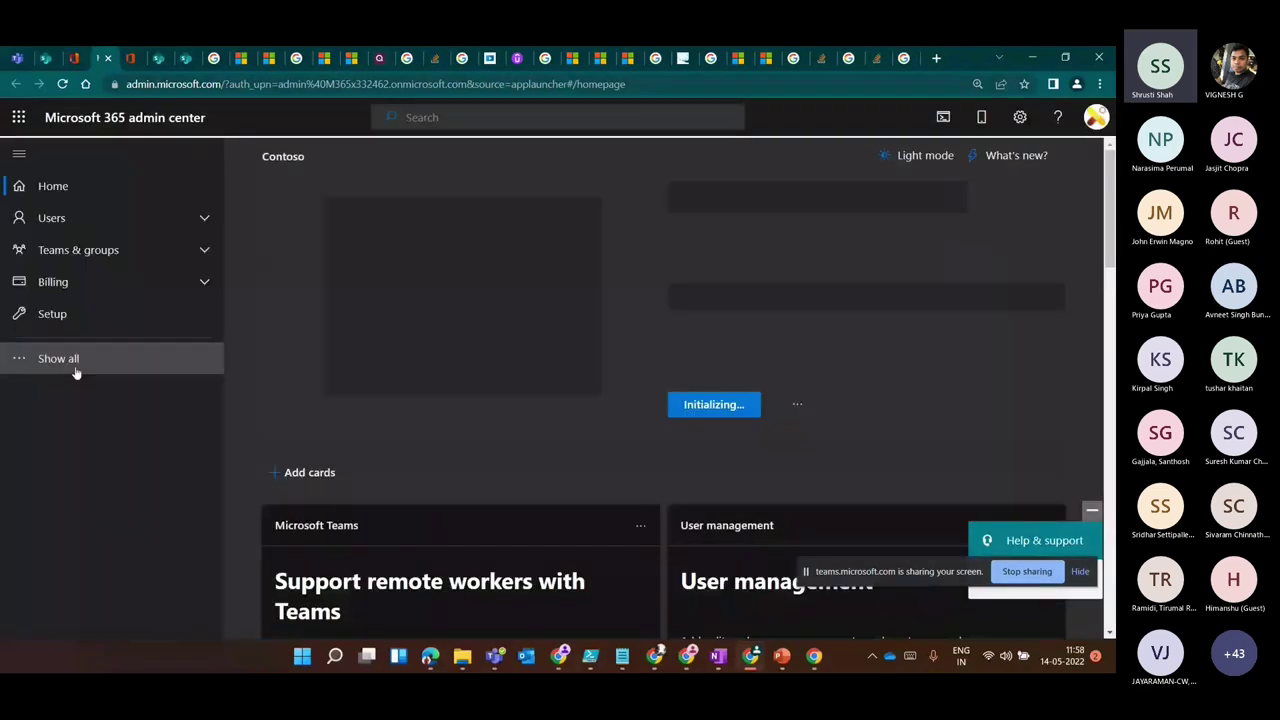
pyautogui.click(75, 370)
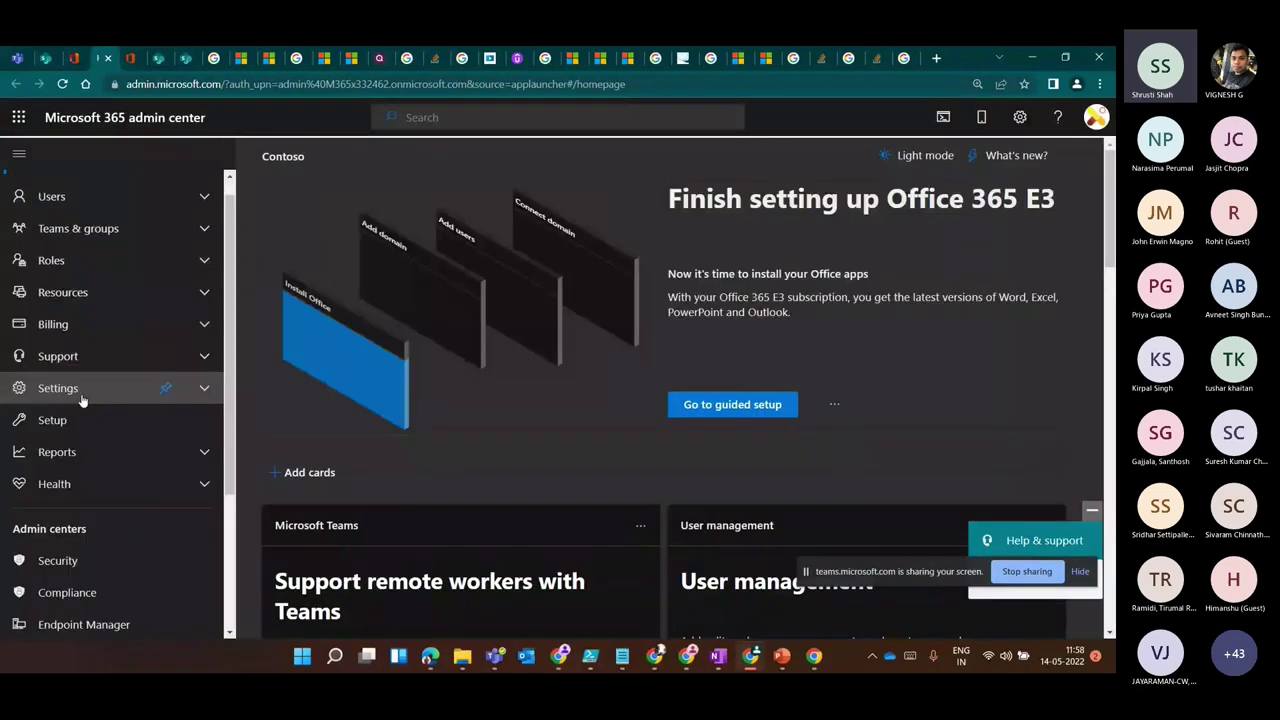
pyautogui.scroll(-2, 83, 401)
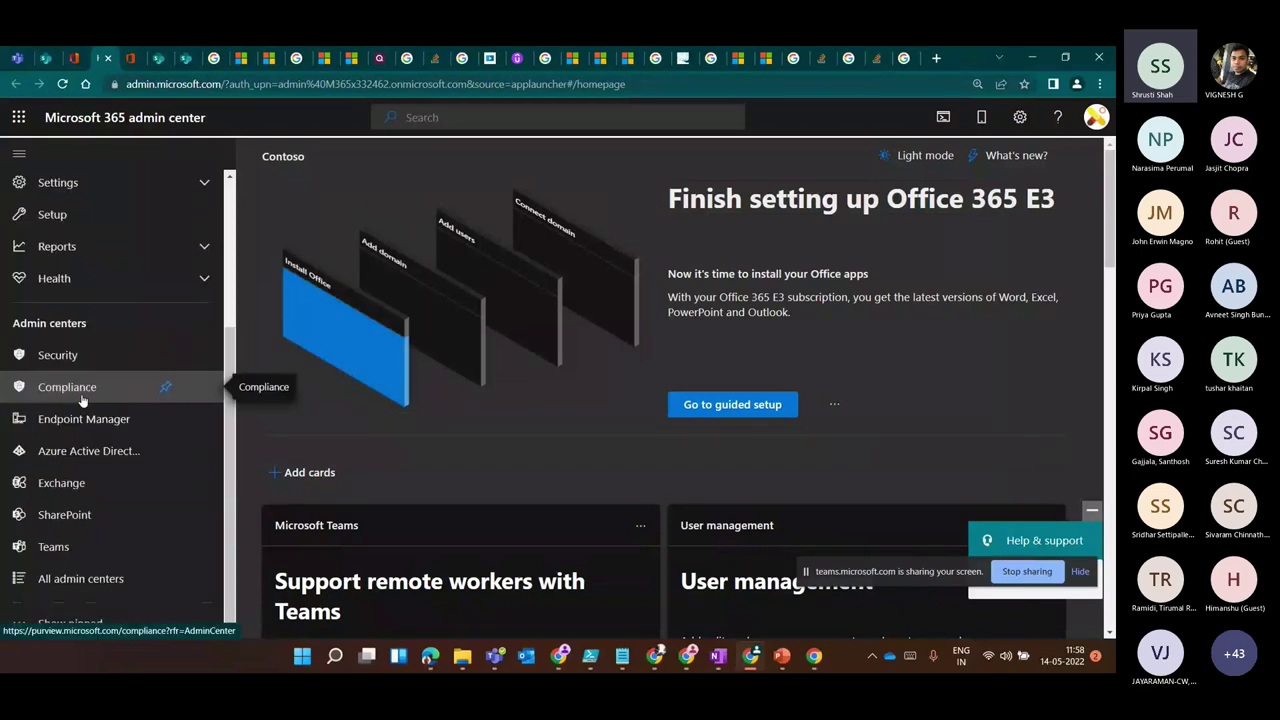
pyautogui.click(64, 514)
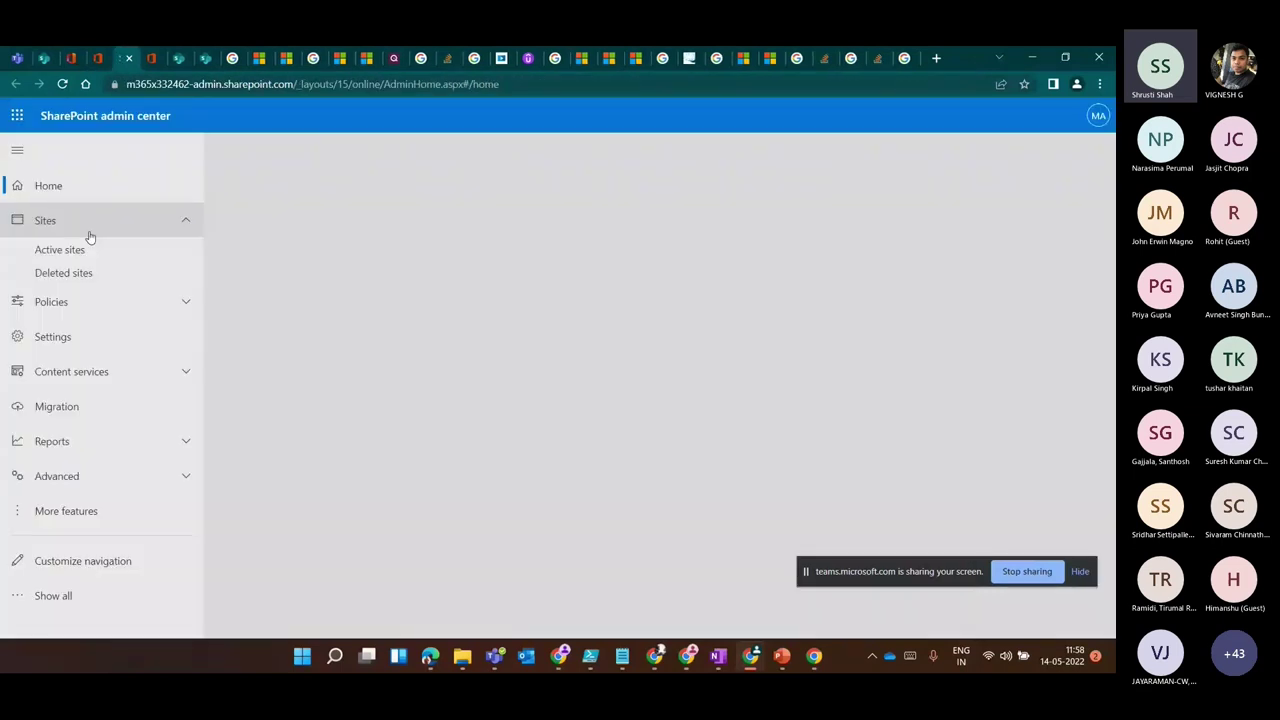
# Select the AppTest site in the Active sites list.
pyautogui.click(70, 249)
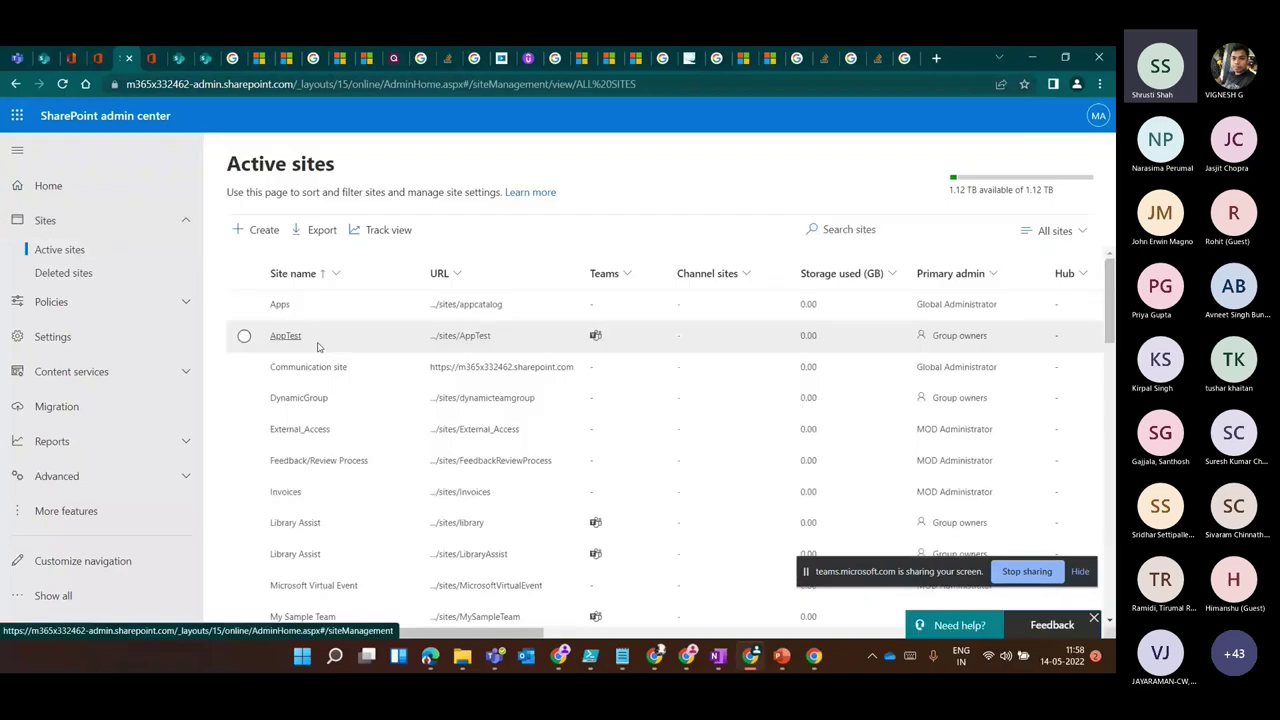
pyautogui.click(244, 336)
pyautogui.scroll(-1, 311, 367)
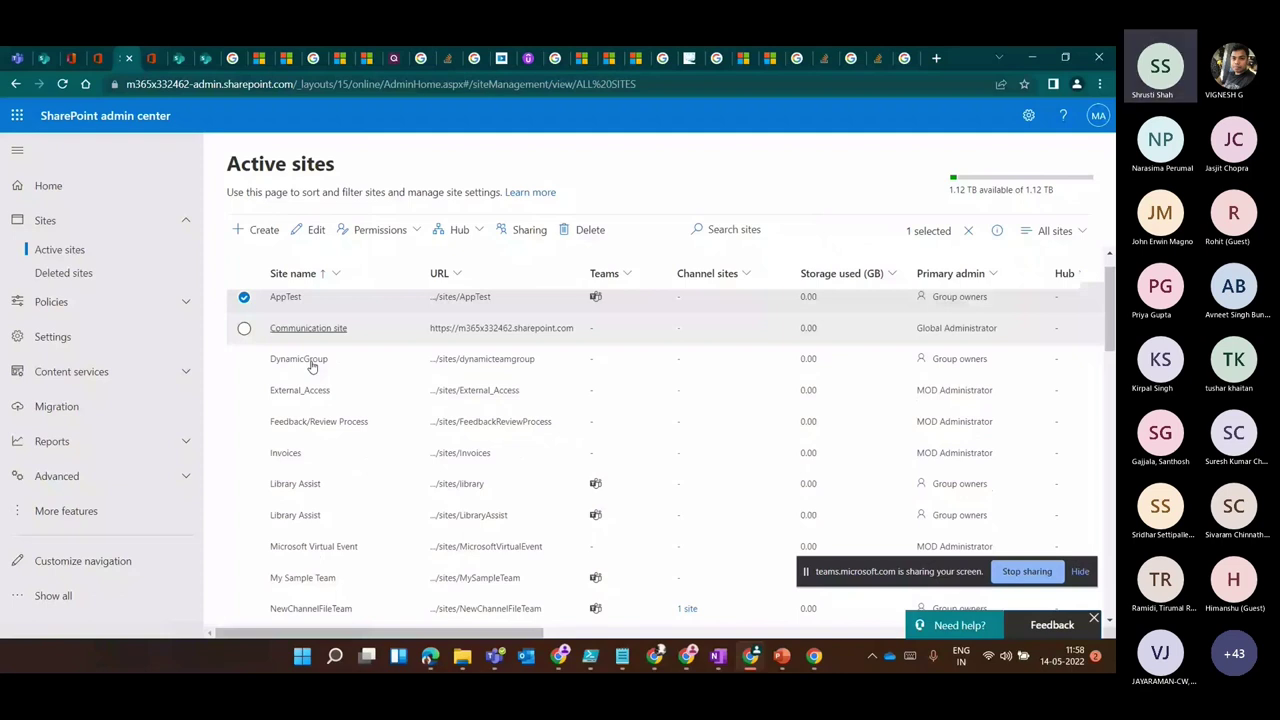
# Remove the Communication site as home site, save, and return to the Contoso Electronics window.
pyautogui.click(52, 336)
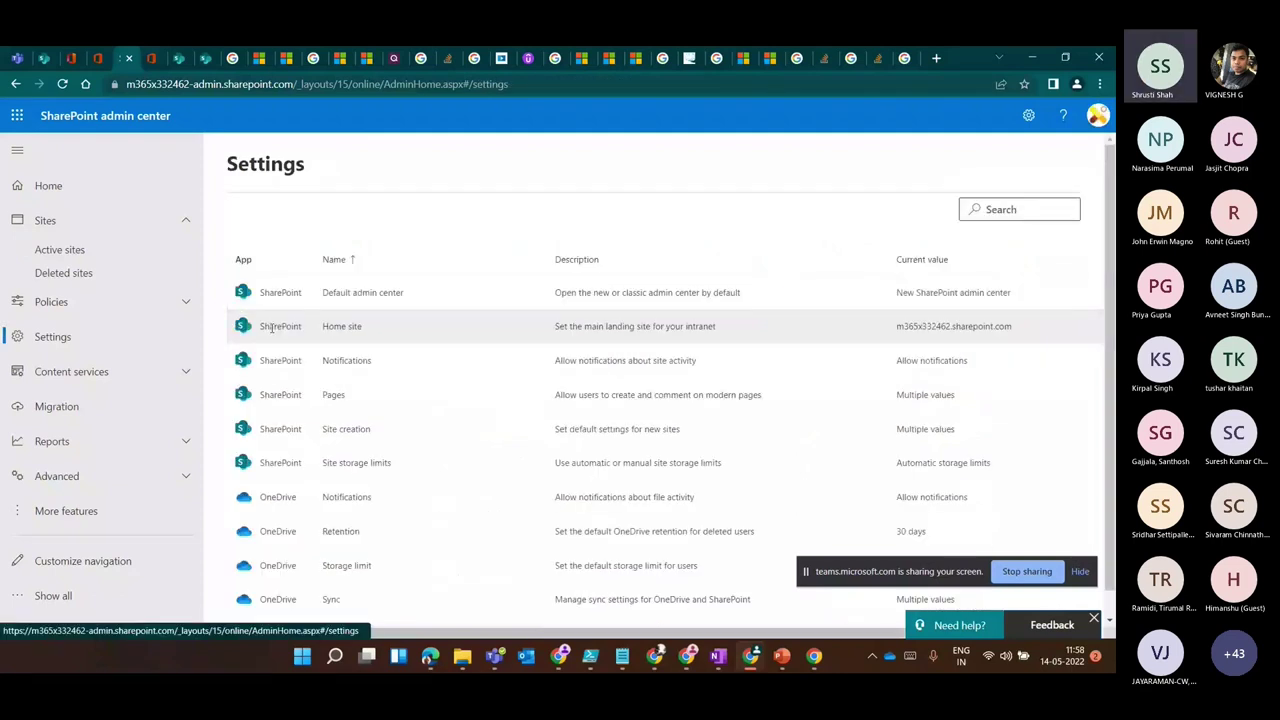
pyautogui.click(272, 328)
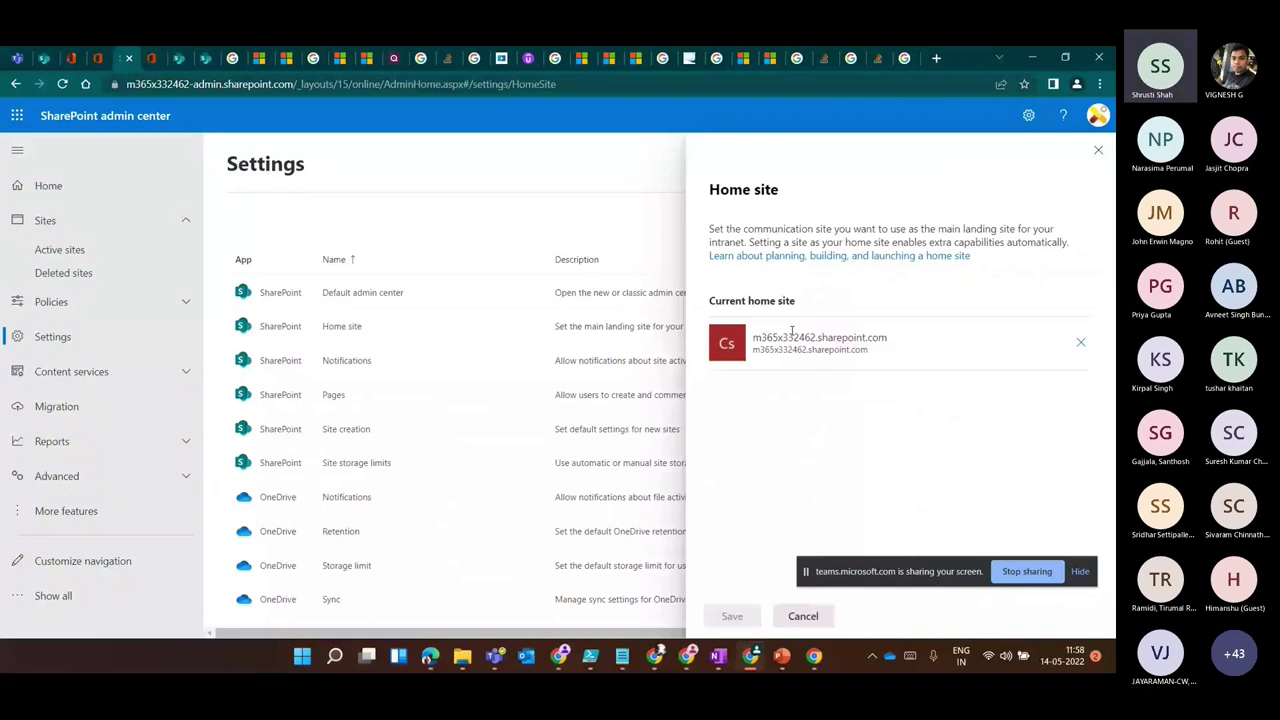
pyautogui.click(911, 584)
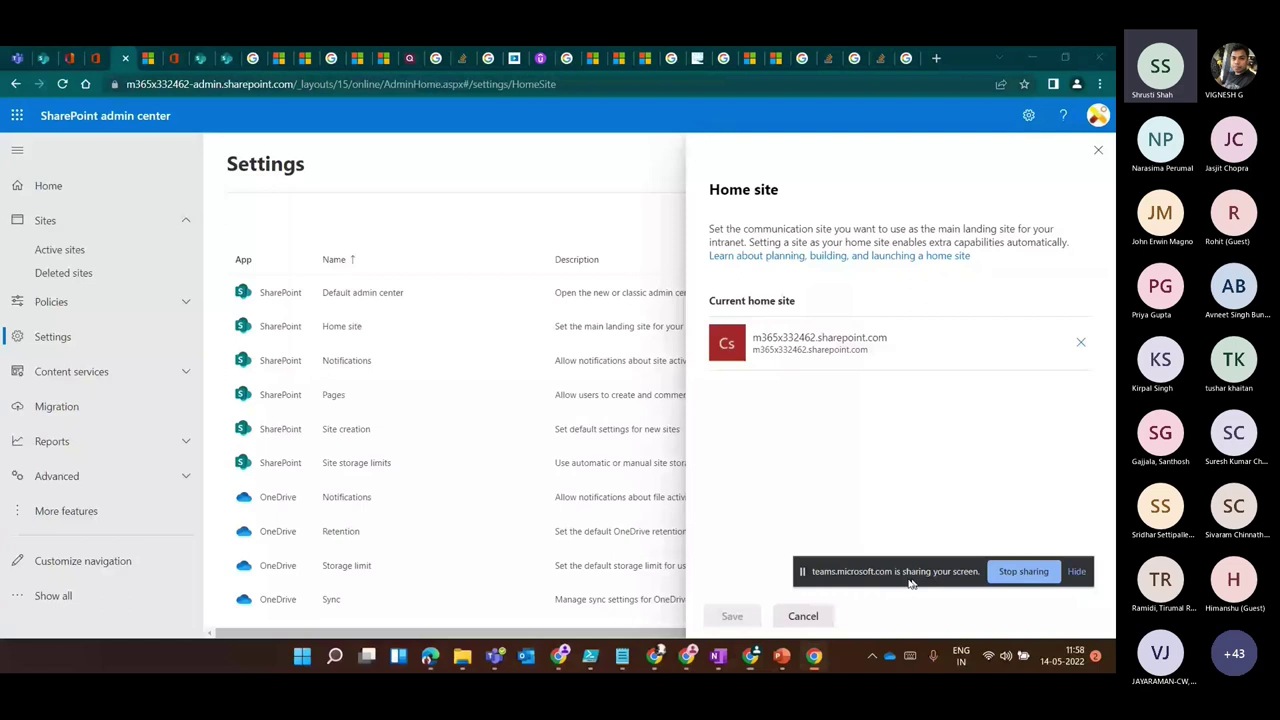
pyautogui.click(1080, 345)
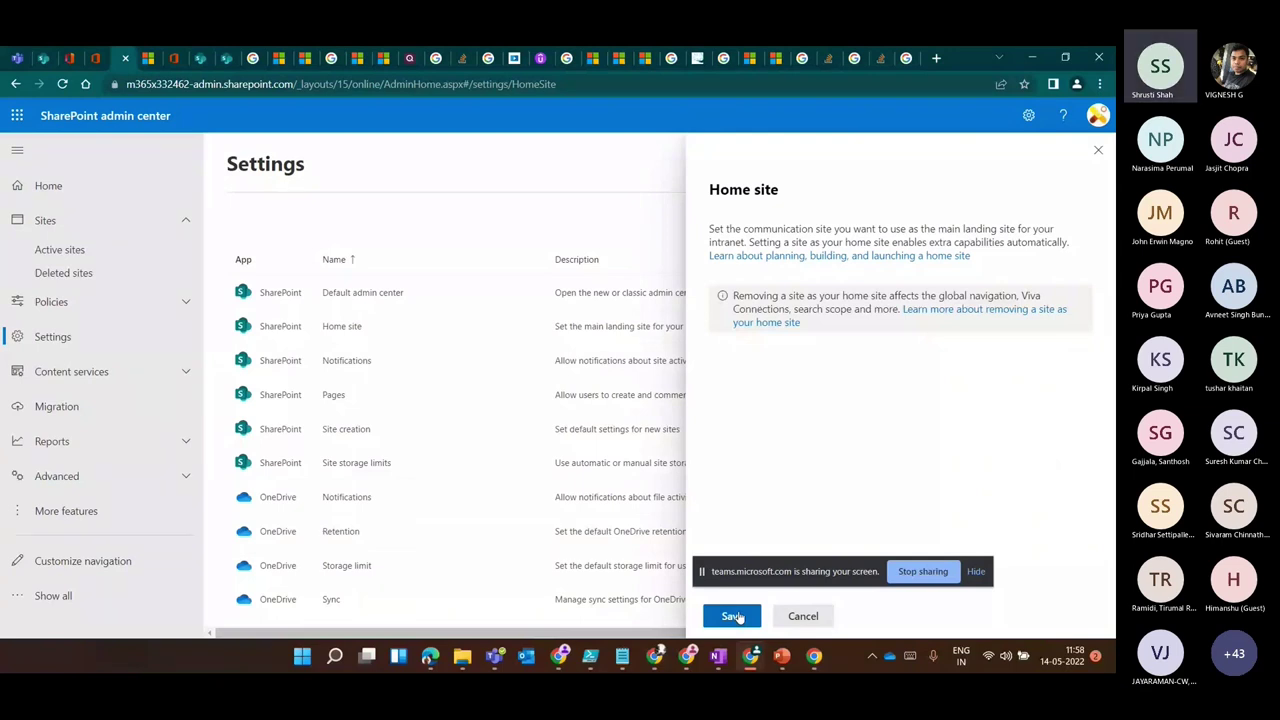
pyautogui.click(733, 616)
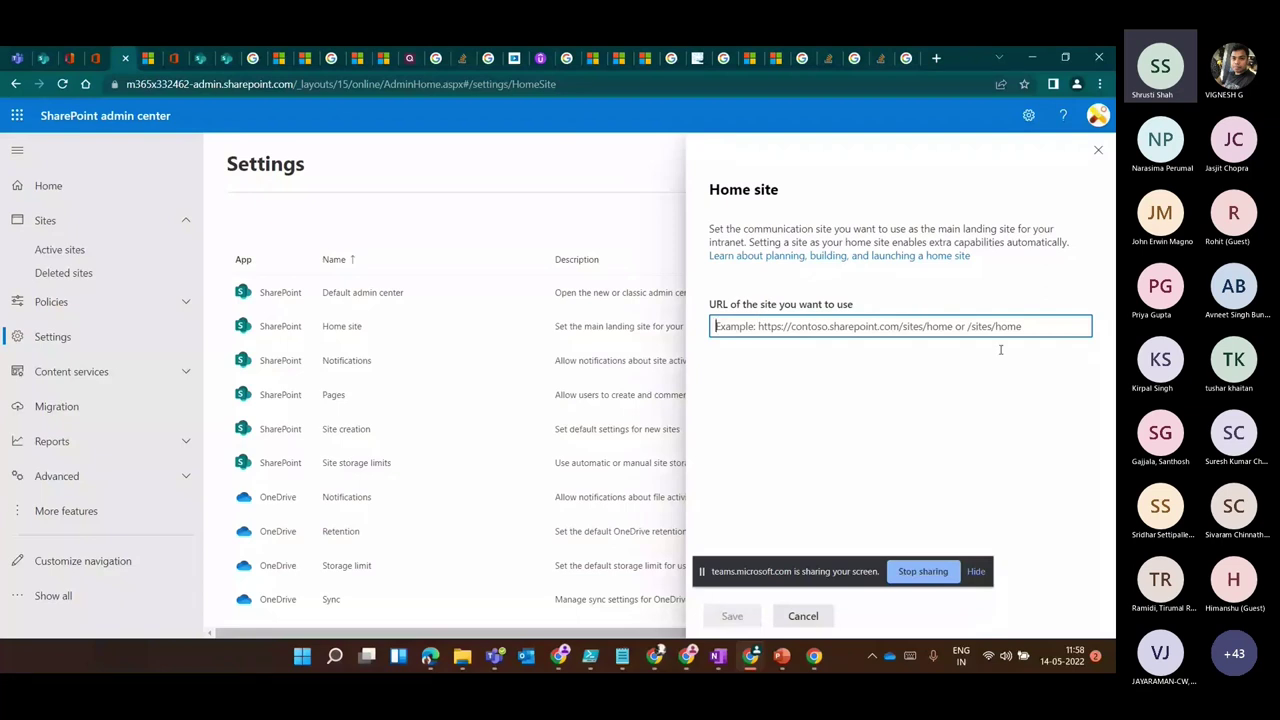
pyautogui.hotkey('alt', 'Tab')
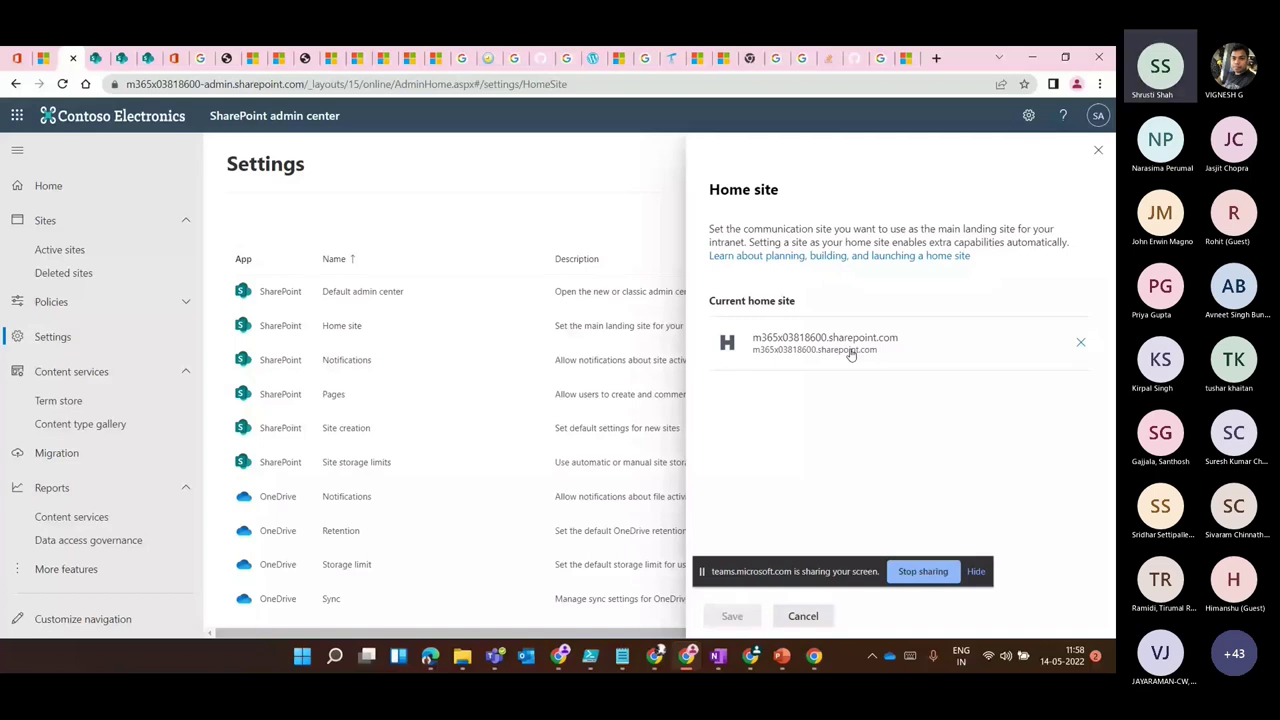
# Open The Landing home site in a new tab and view its Global navigation settings.
pyautogui.click(850, 351)
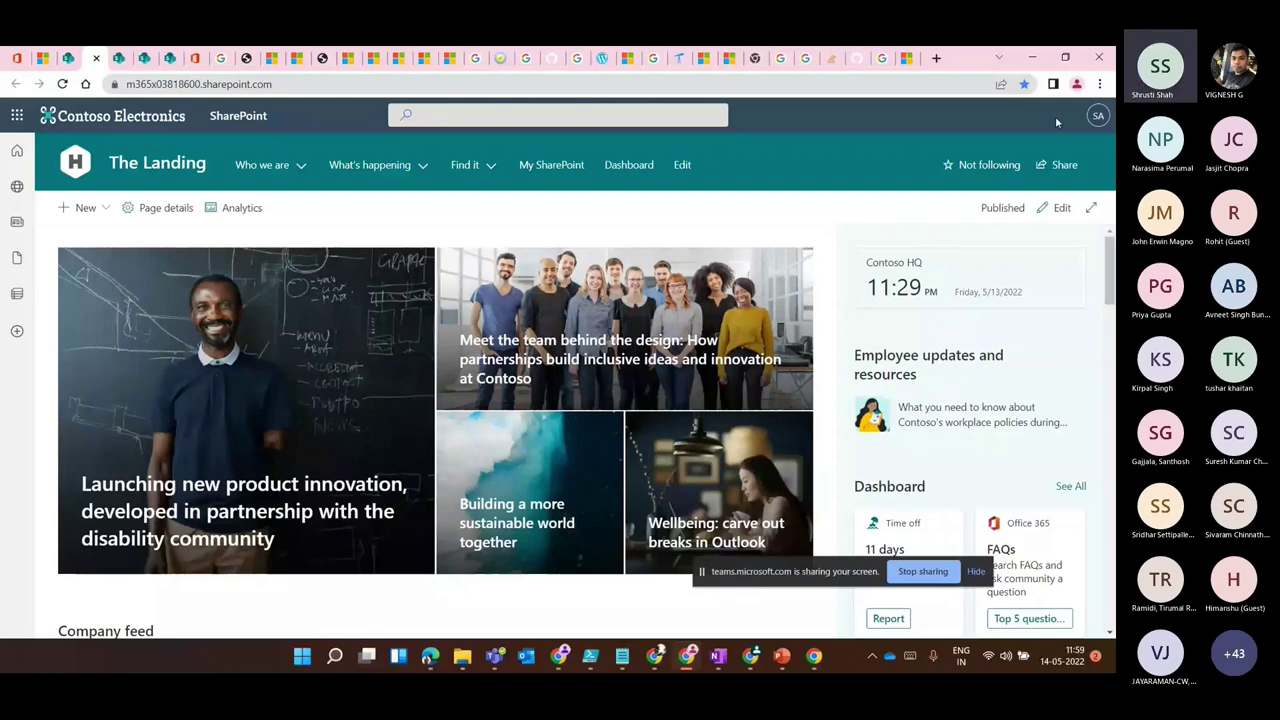
pyautogui.click(1055, 116)
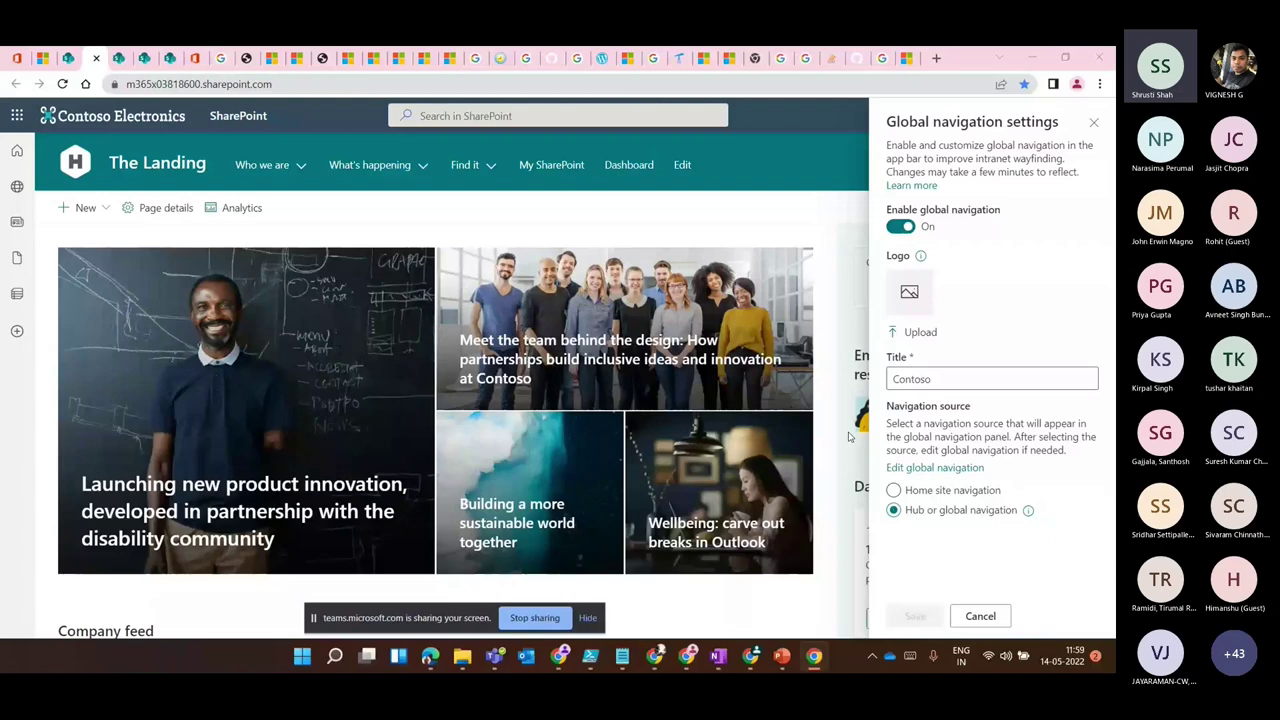
# Cancel the global navigation panel and scroll through The Landing's news and dashboard.
pyautogui.click(915, 616)
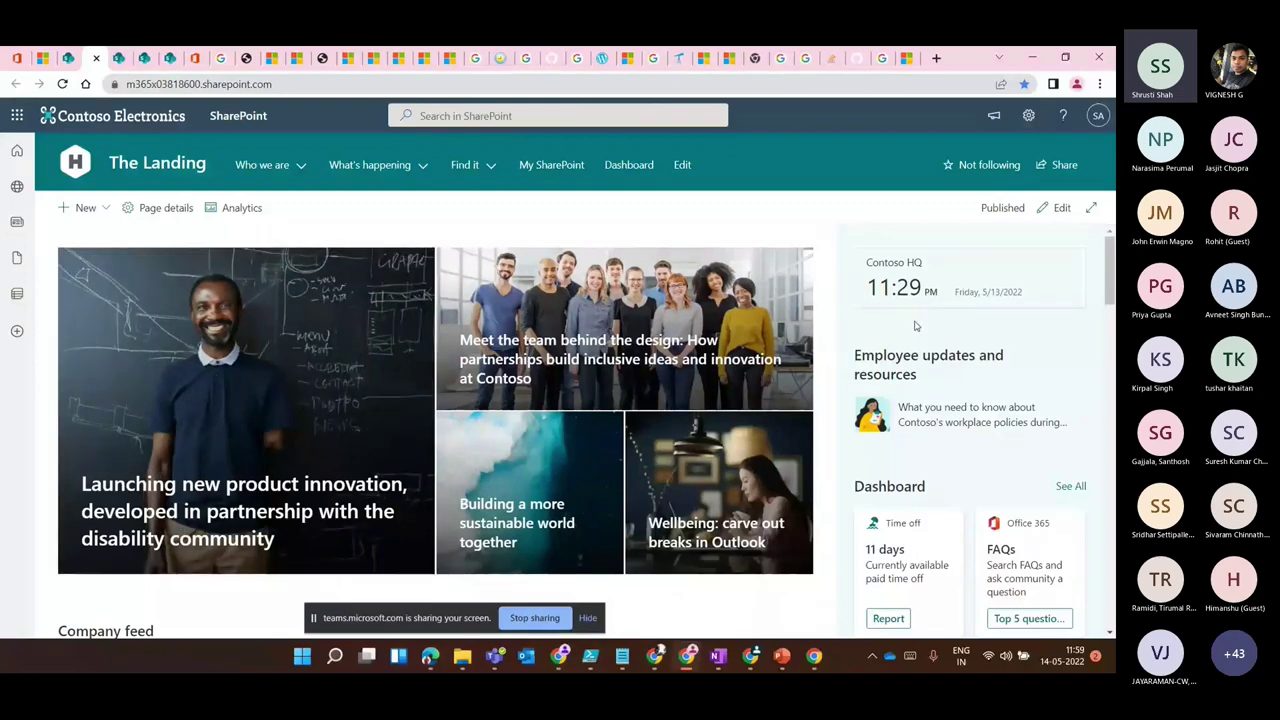
pyautogui.scroll(-2, 914, 325)
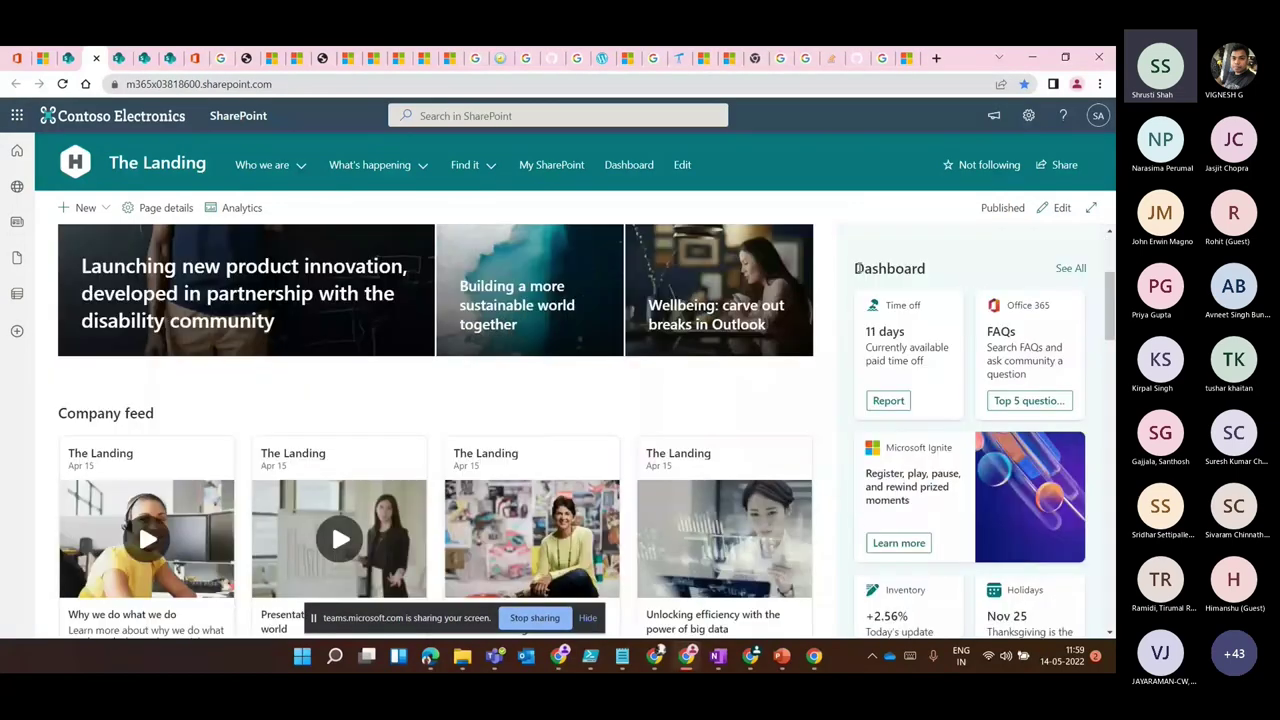
pyautogui.scroll(-2, 856, 268)
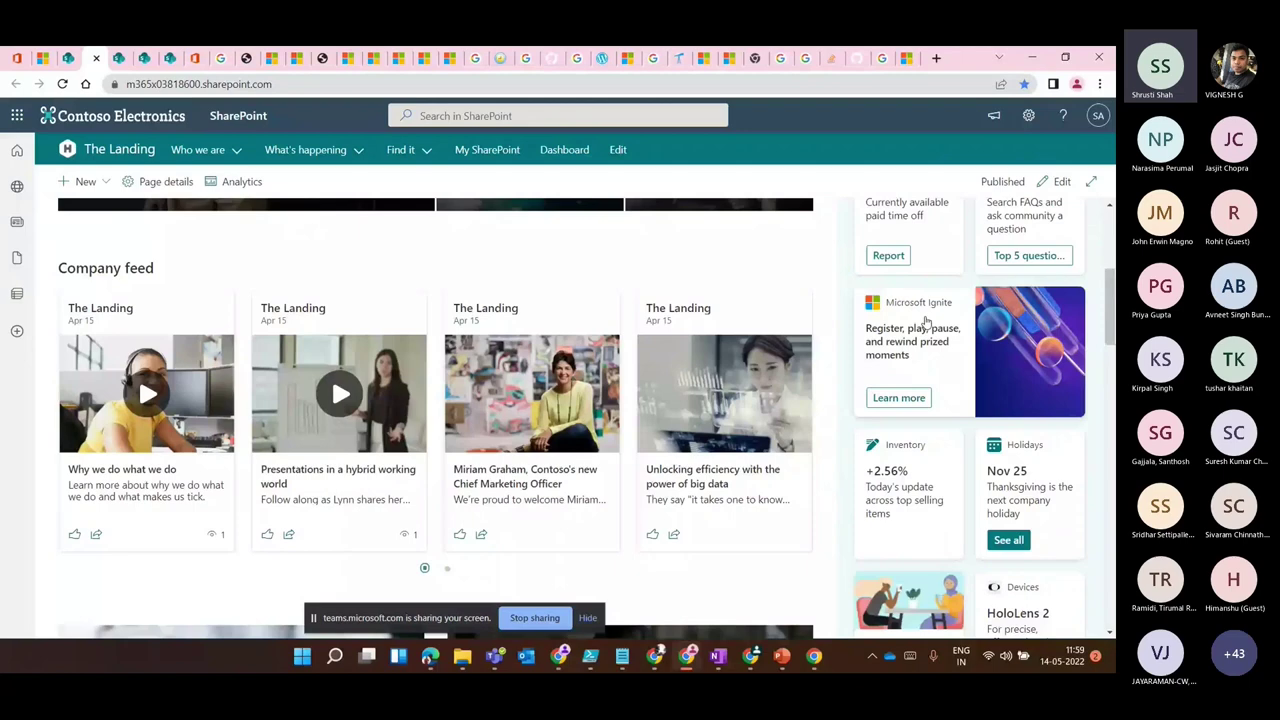
pyautogui.scroll(-2, 926, 320)
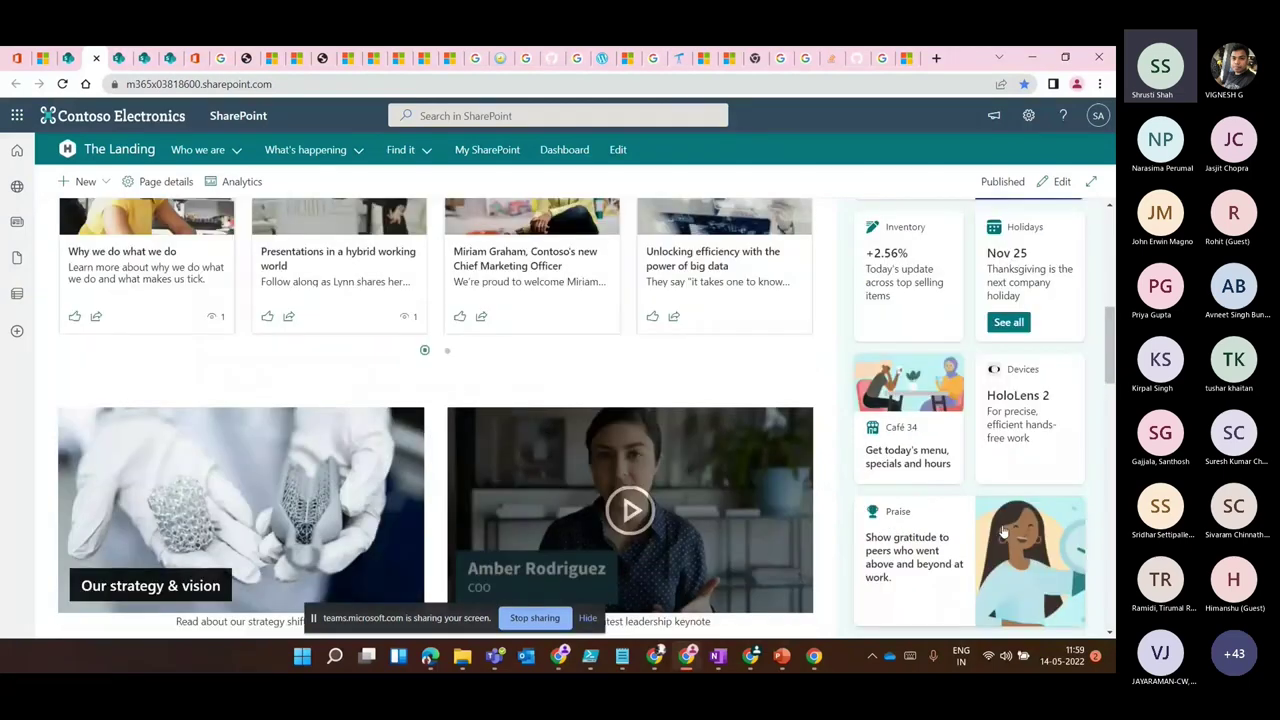
pyautogui.scroll(4, 981, 332)
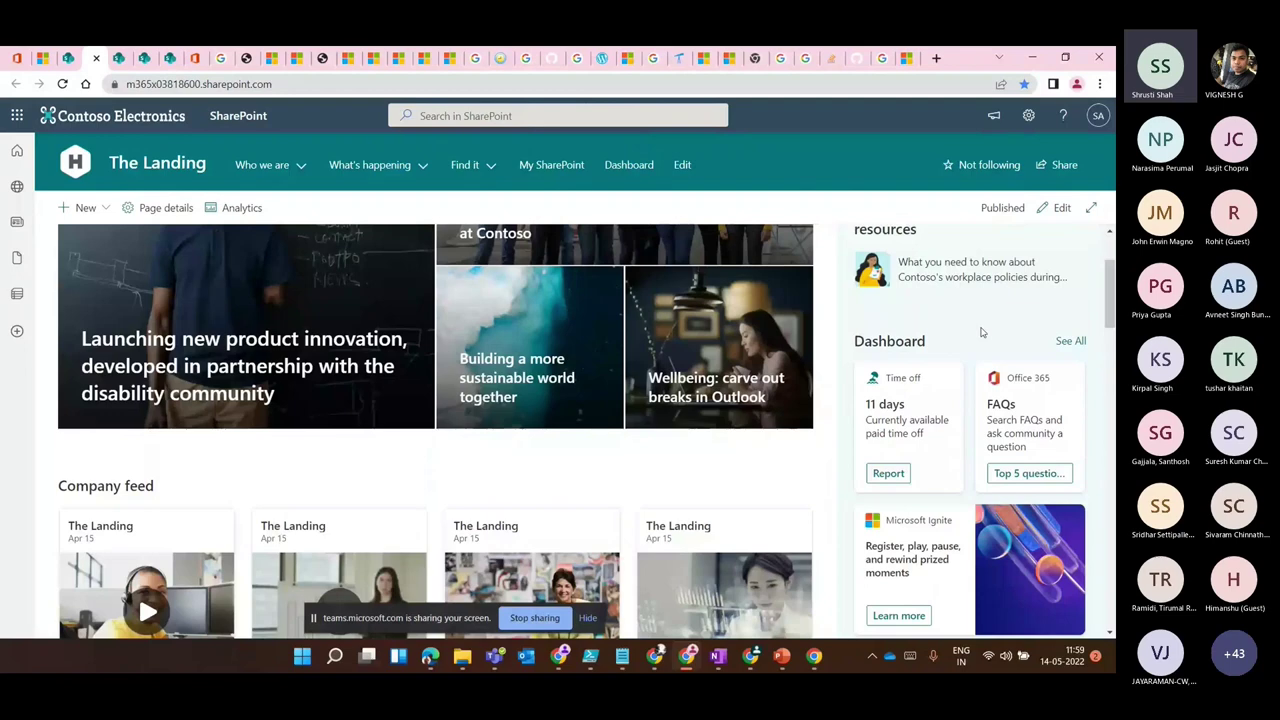
pyautogui.scroll(2, 981, 332)
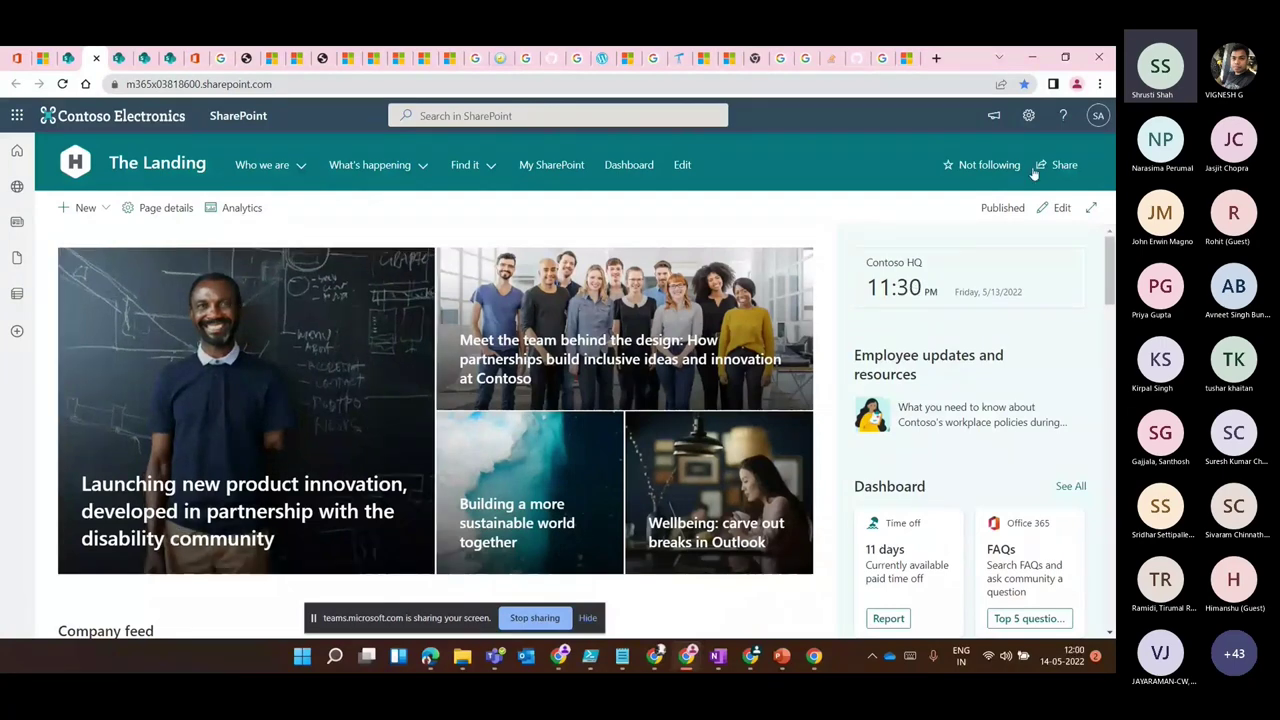
# Open the Viva Connections dashboard from site settings and put it into edit mode.
pyautogui.click(1028, 115)
pyautogui.click(950, 395)
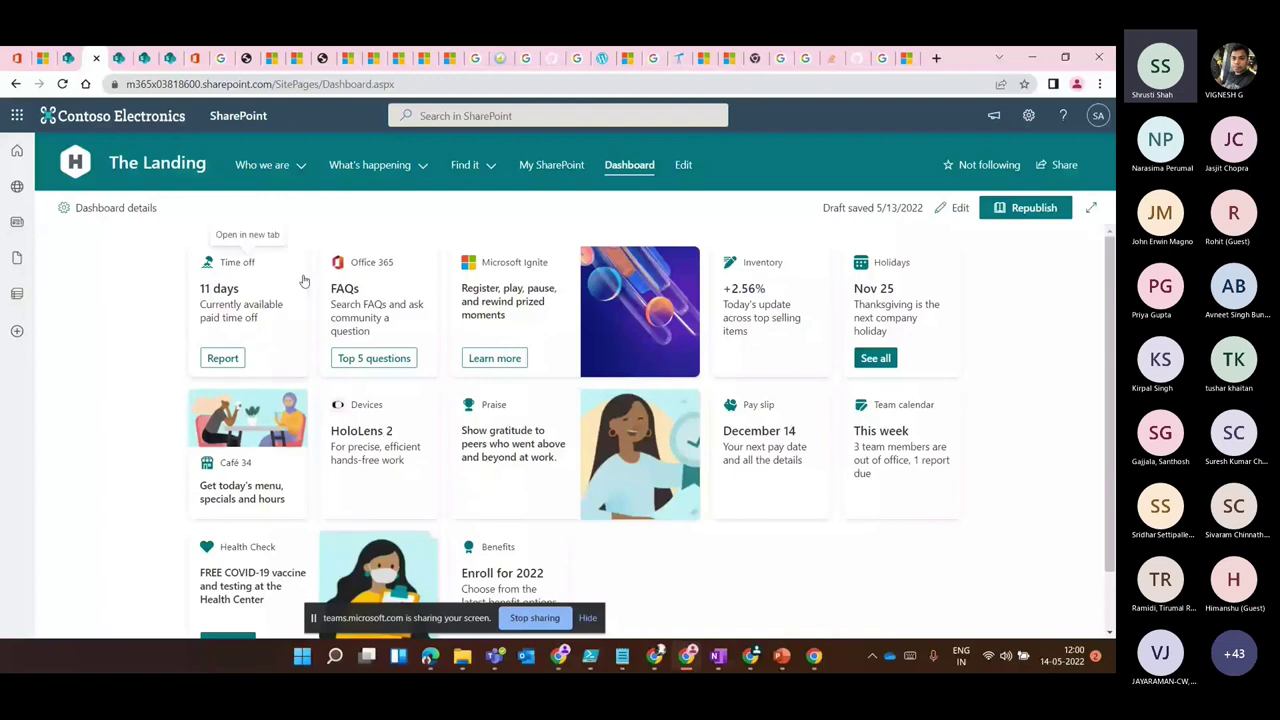
pyautogui.click(955, 208)
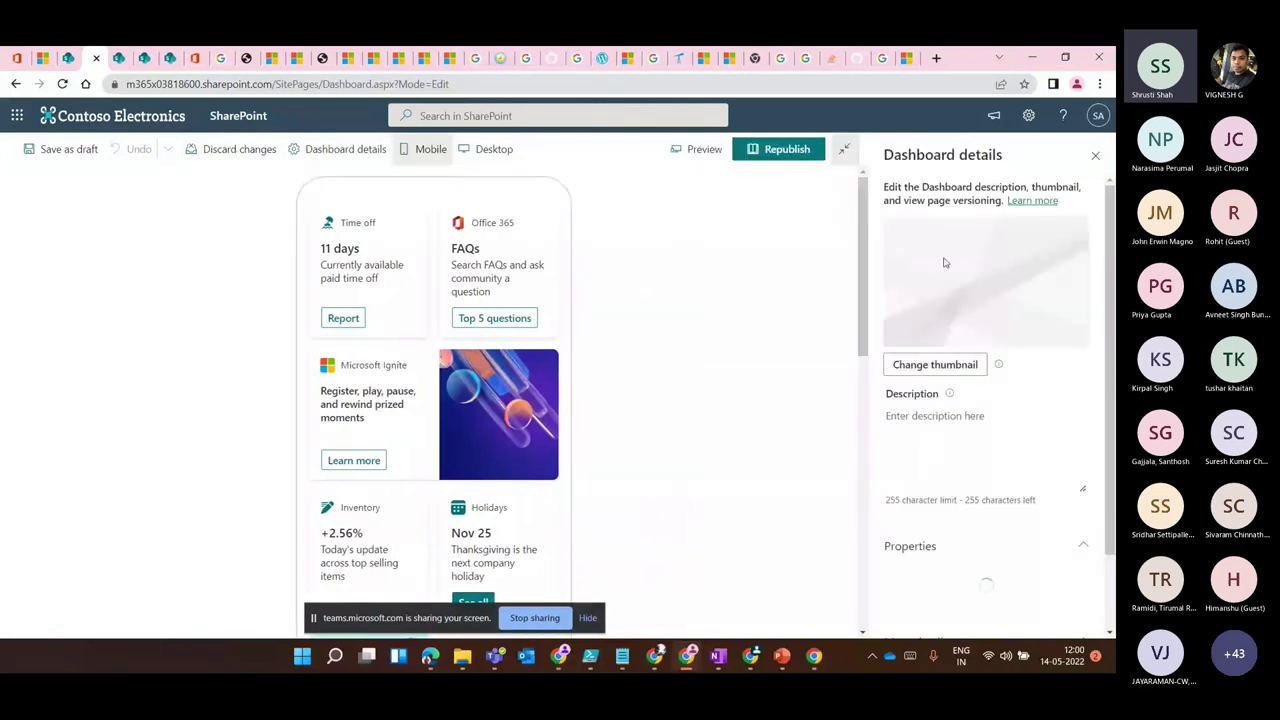
# Check the dashboard details, selecting the page name Dashboard.aspx, then close the pane.
pyautogui.scroll(-1, 969, 352)
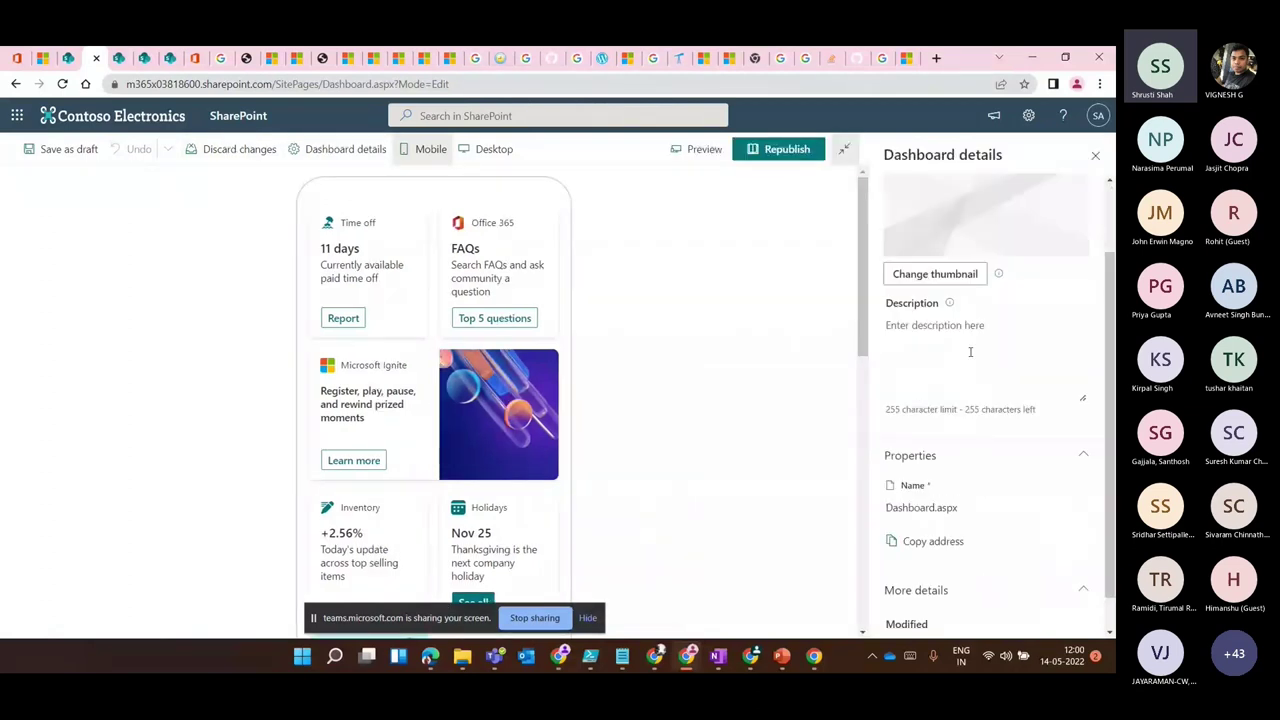
pyautogui.scroll(-1, 969, 352)
pyautogui.moveTo(962, 469); pyautogui.dragTo(946, 474)
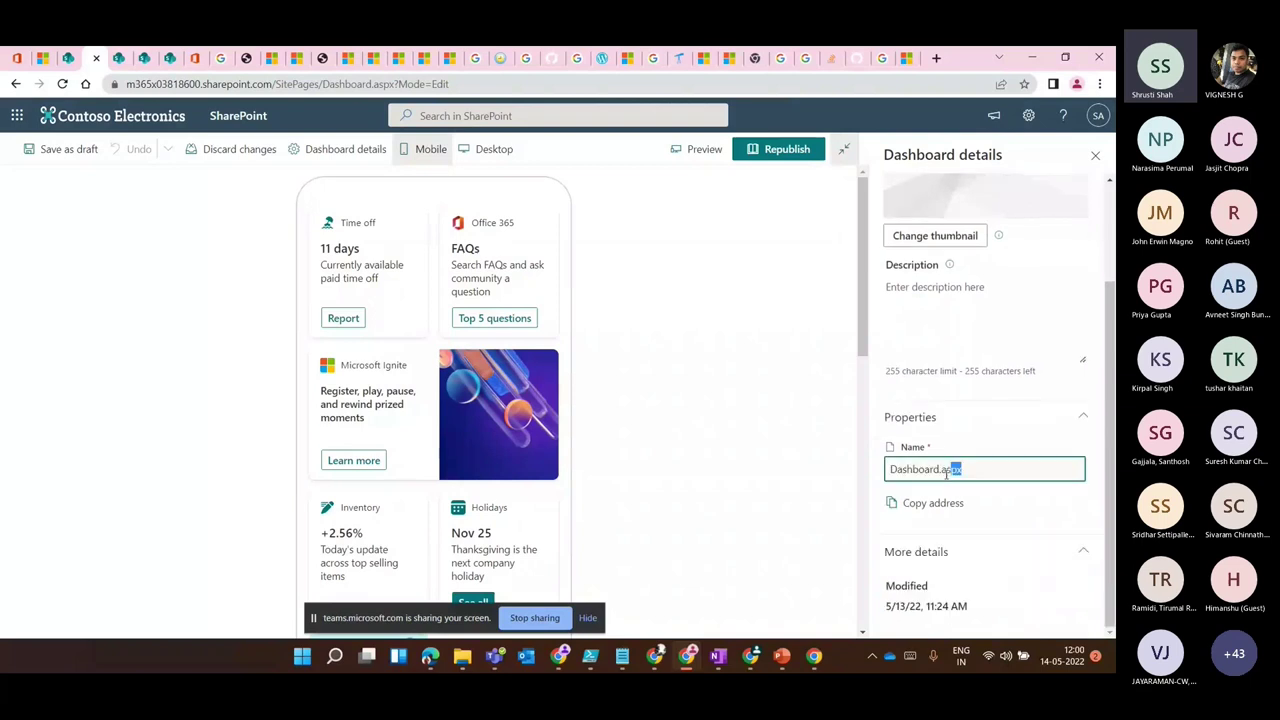
pyautogui.doubleClick(946, 470)
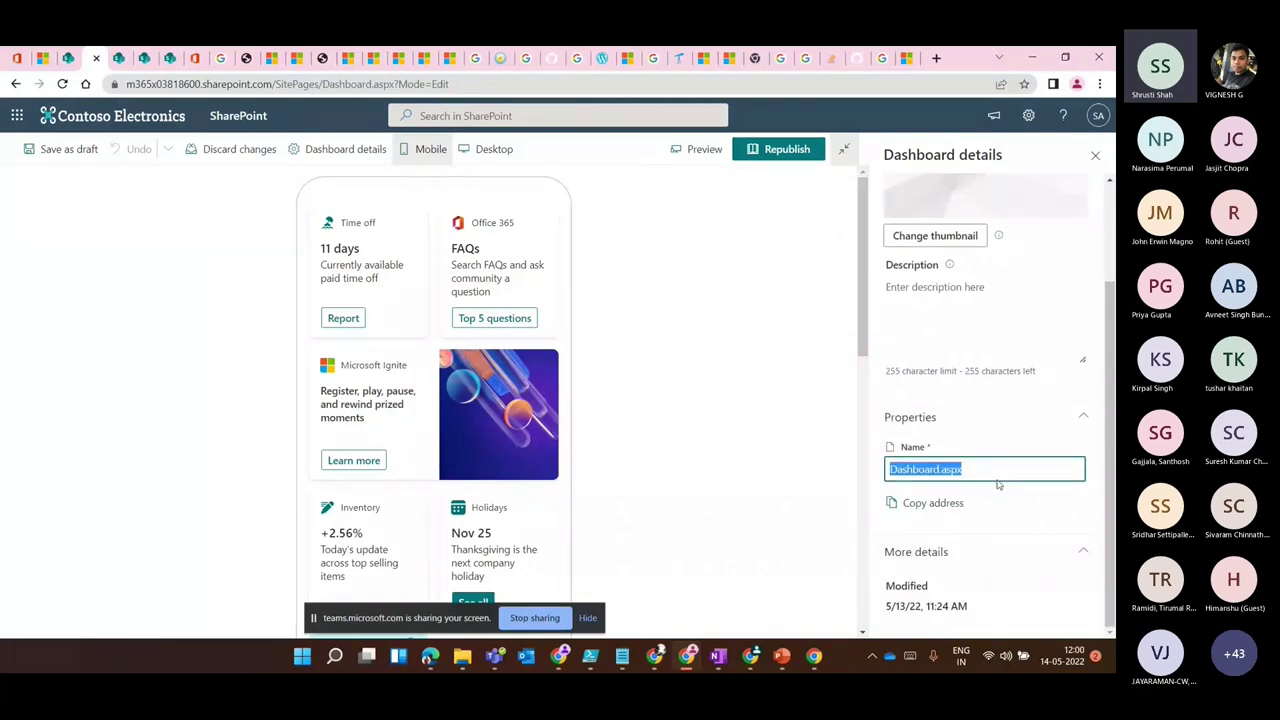
pyautogui.scroll(2, 1098, 174)
pyautogui.click(1095, 156)
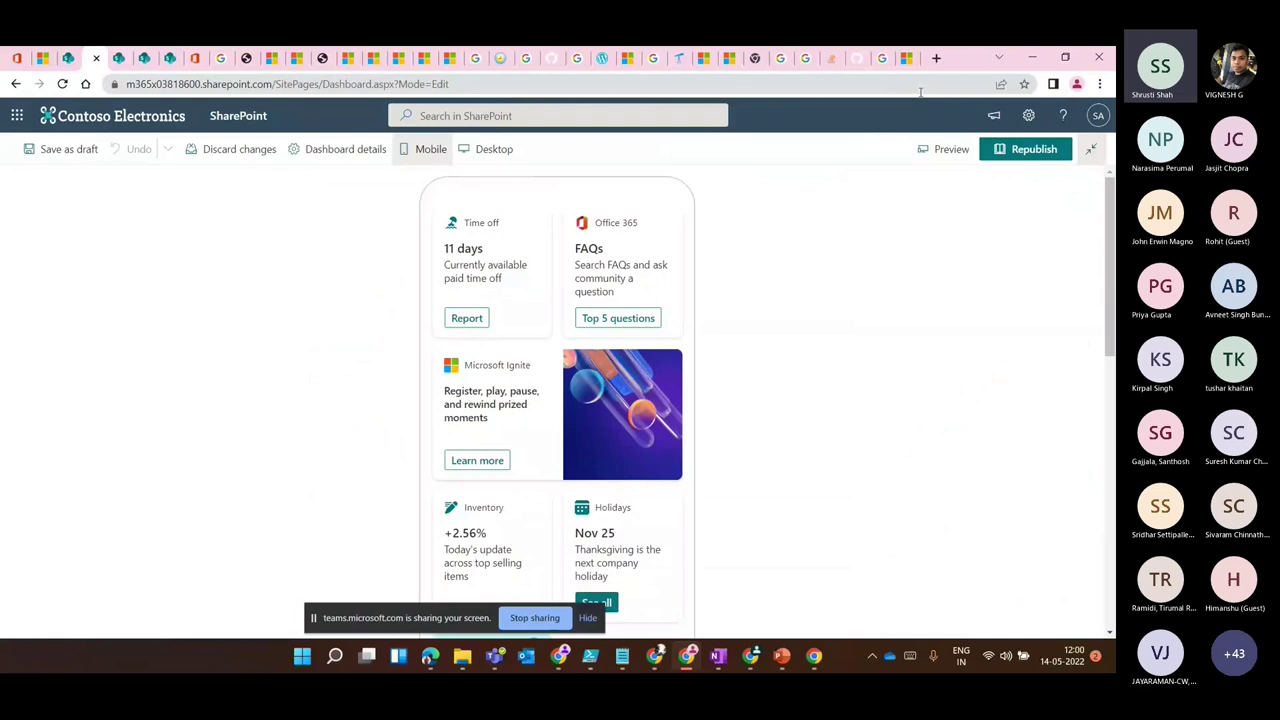
# Switch the dashboard preview to desktop layout and select the Time off card.
pyautogui.click(490, 149)
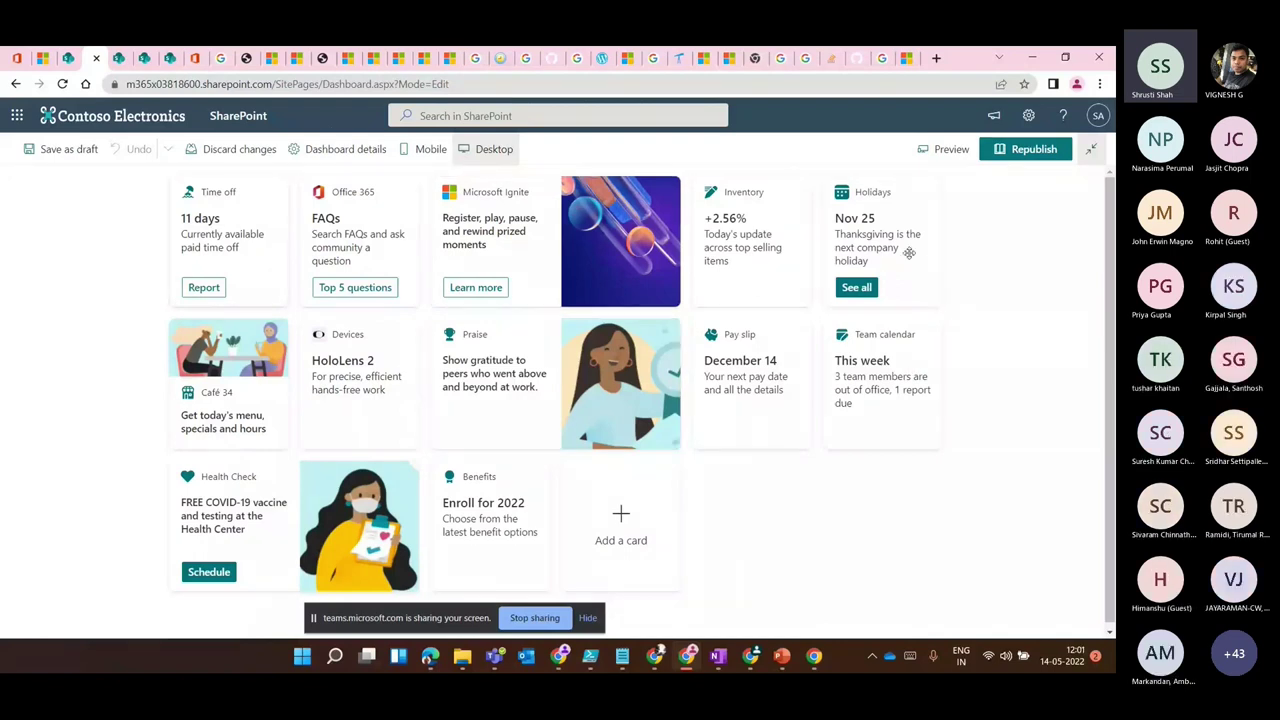
pyautogui.click(216, 222)
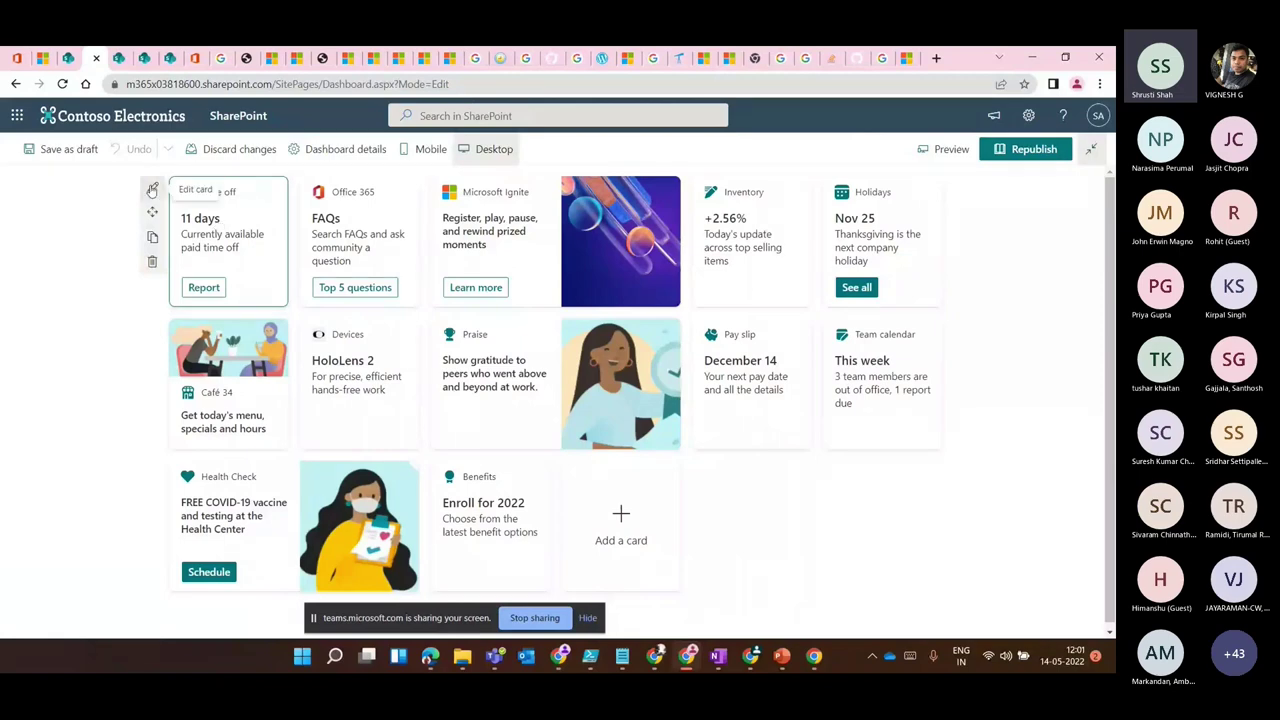
pyautogui.scroll(-1, 344, 397)
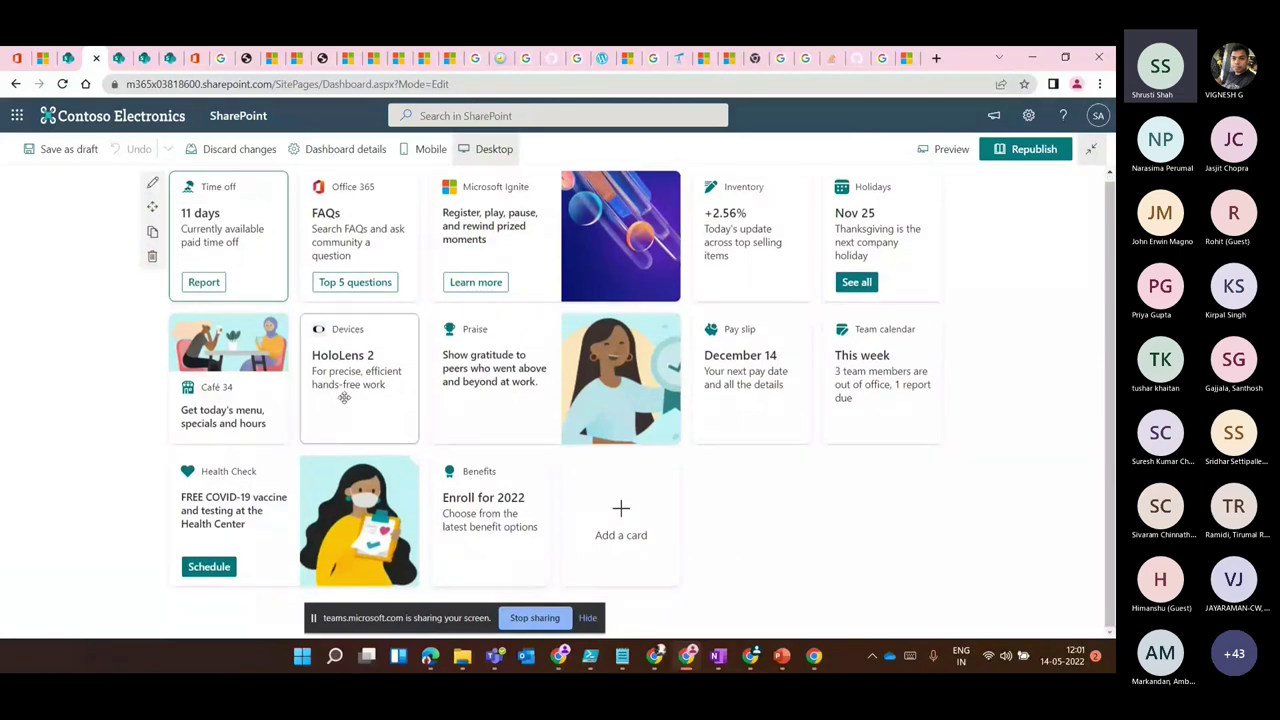
# Open the HoloLens 2 Devices card's settings, then bring up the card picker.
pyautogui.click(384, 426)
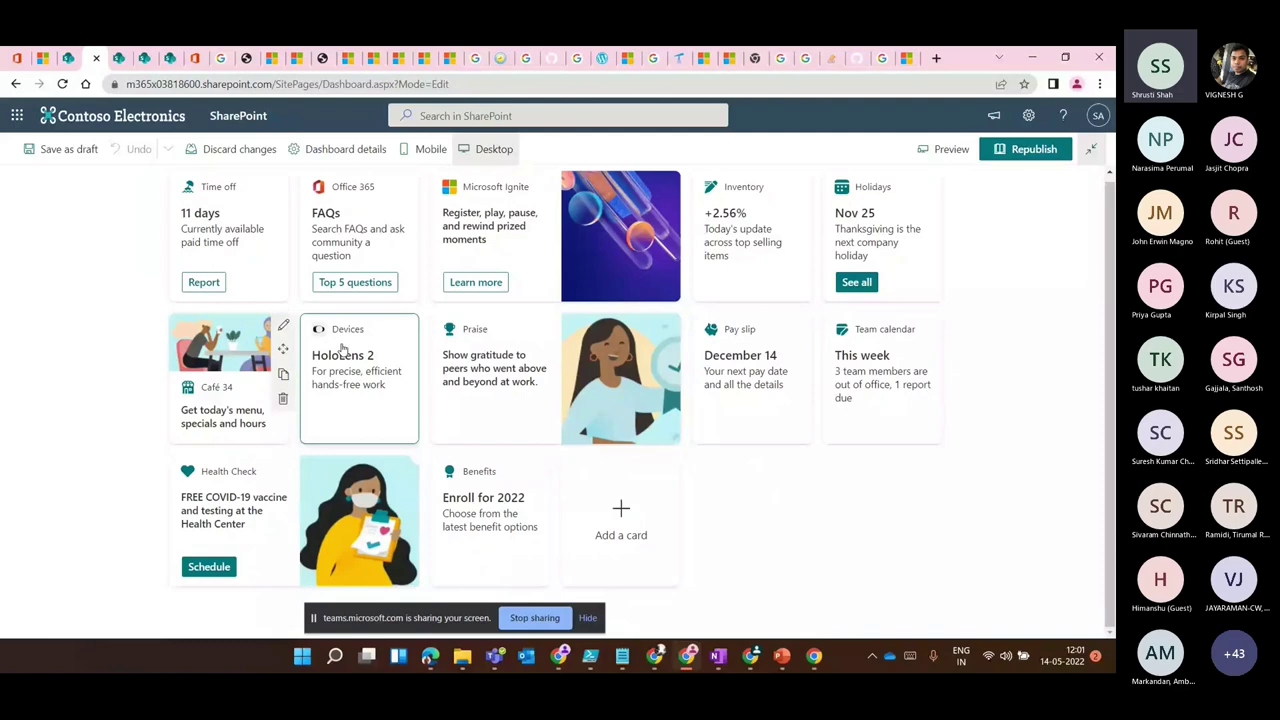
pyautogui.moveTo(388, 387); pyautogui.dragTo(321, 355)
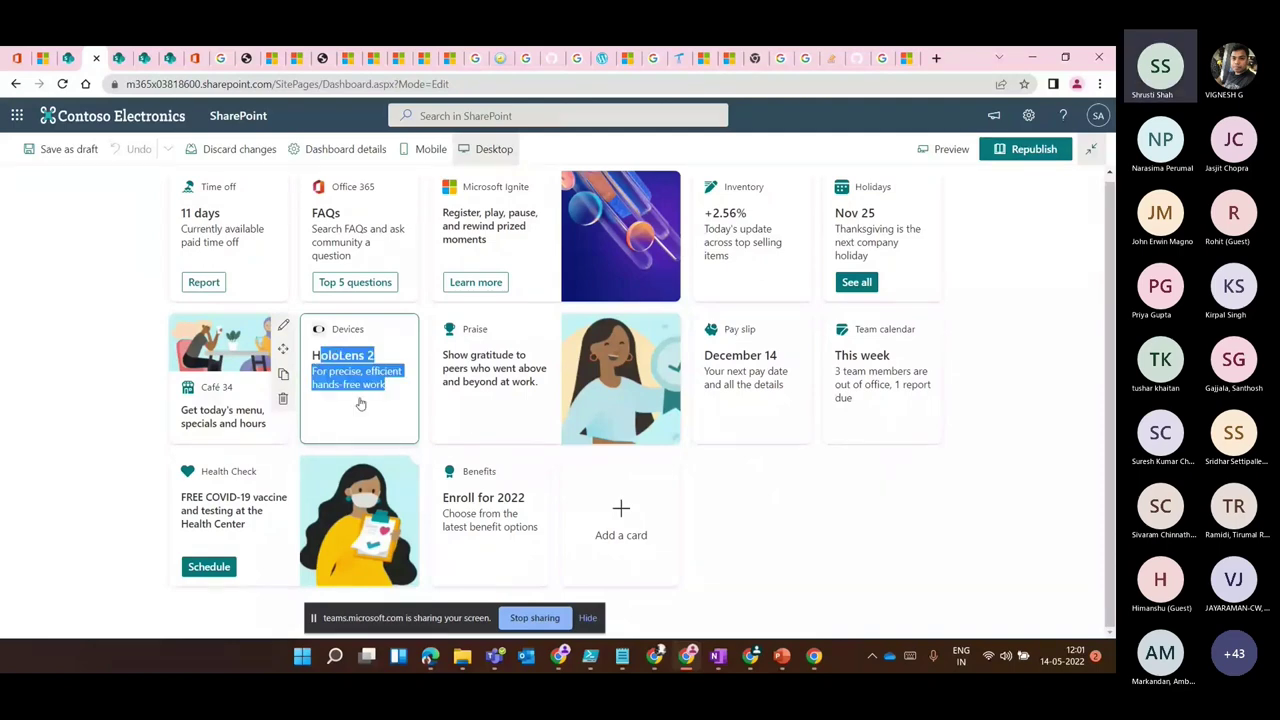
pyautogui.click(283, 325)
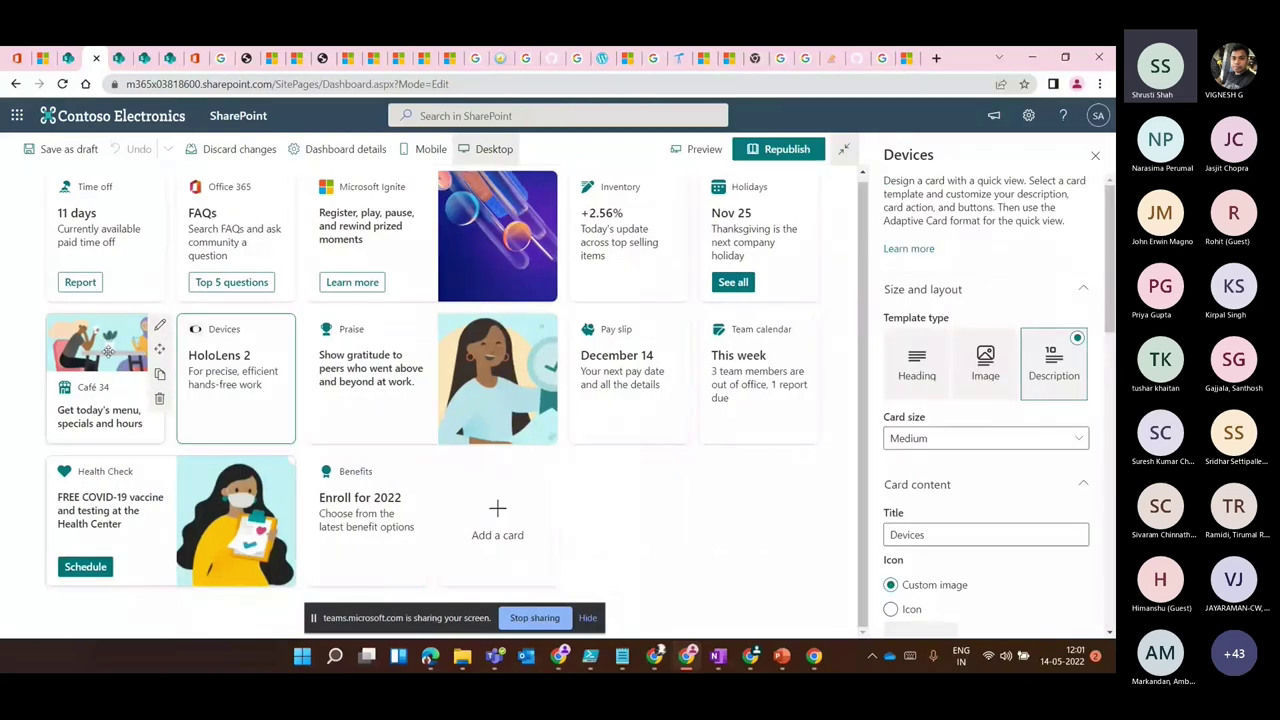
pyautogui.doubleClick(940, 157)
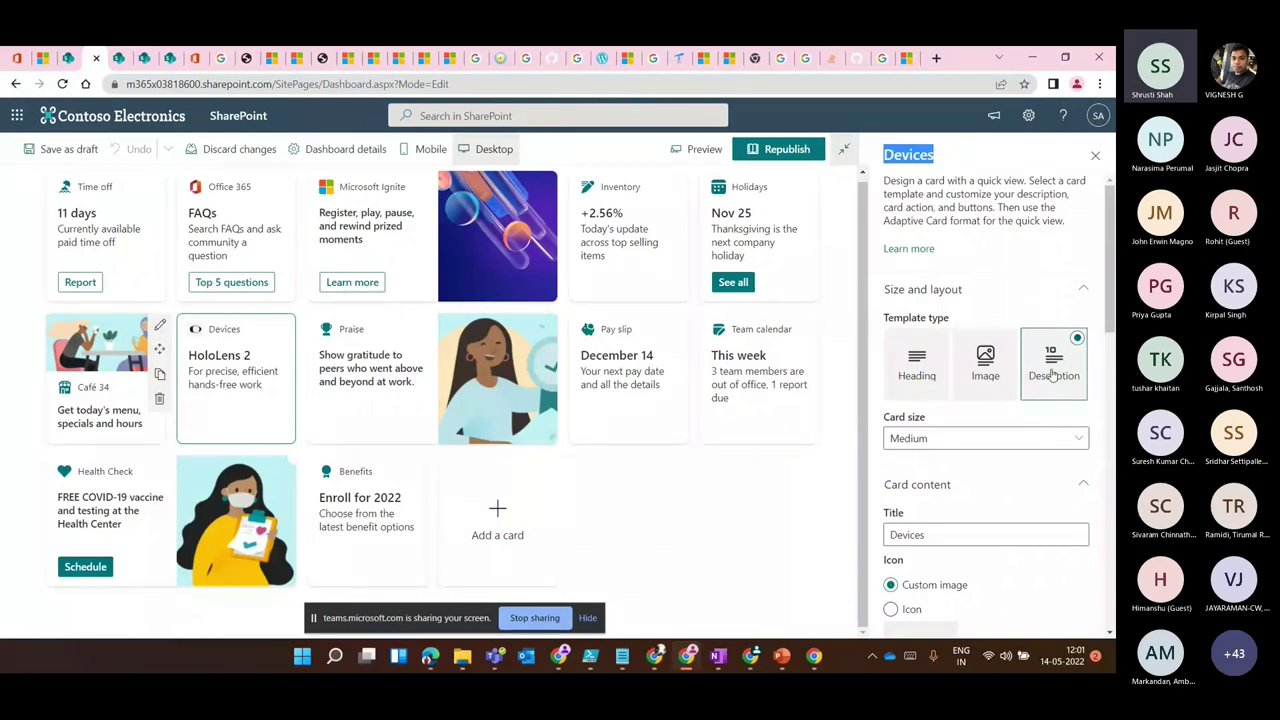
pyautogui.click(301, 378)
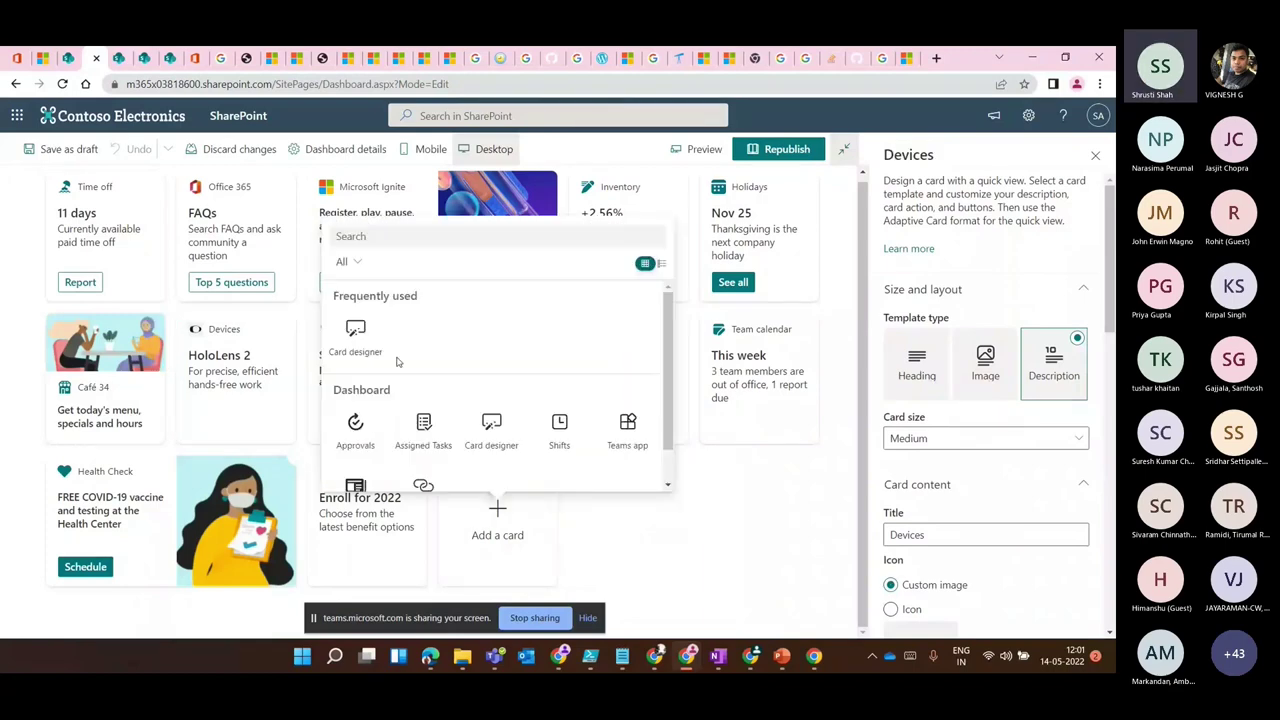
# Add a Card designer card from the toolbox's Frequently used list.
pyautogui.scroll(-1, 460, 385)
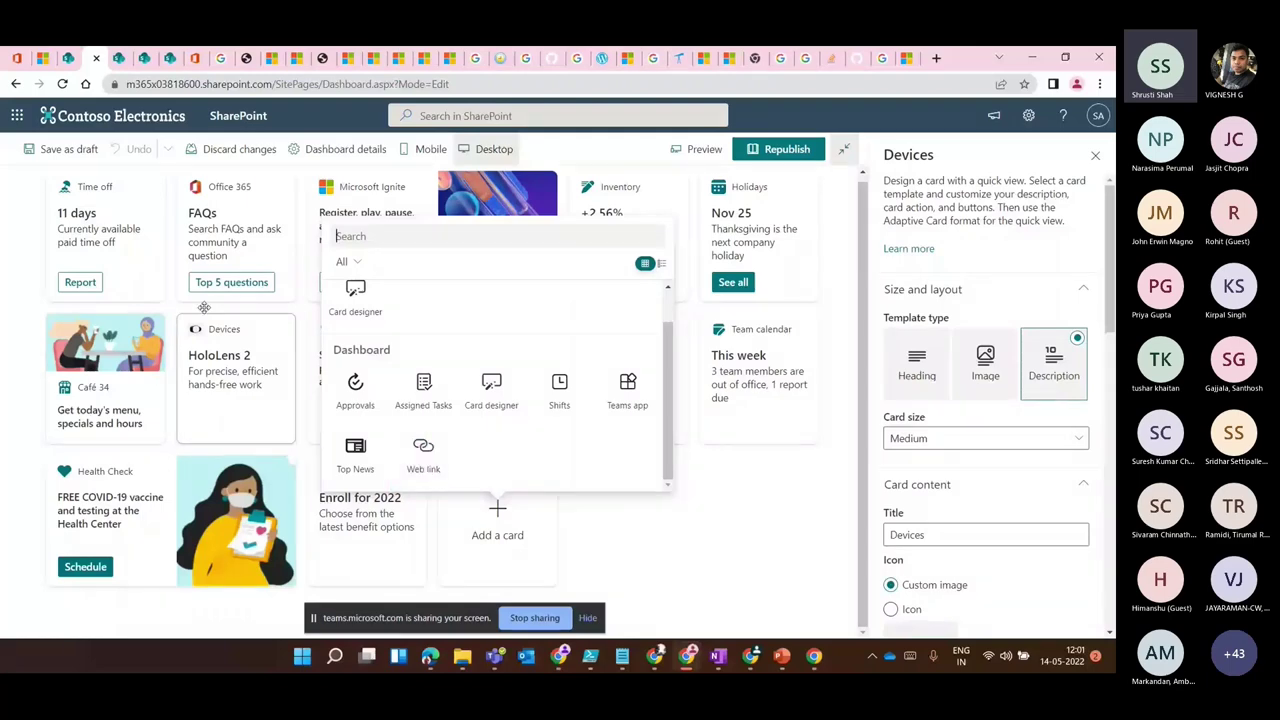
pyautogui.click(490, 385)
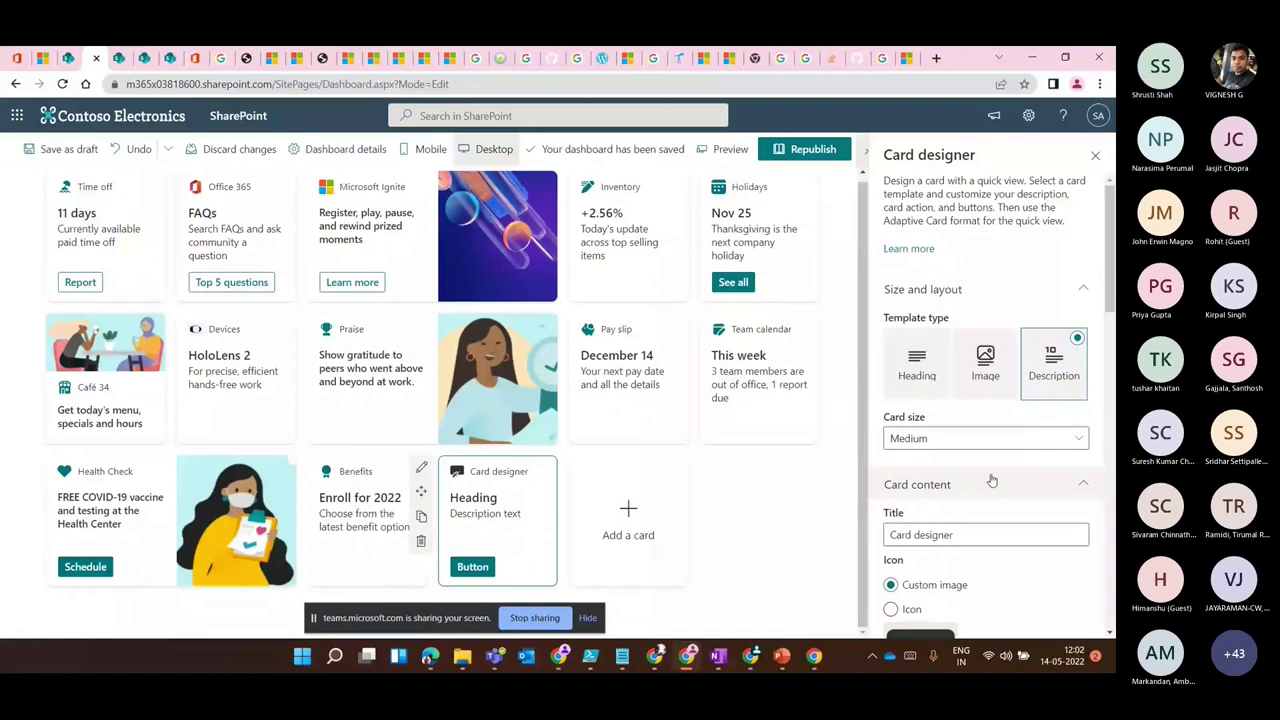
# Switch the new card's template to Heading and its size to Large.
pyautogui.scroll(-2, 1013, 494)
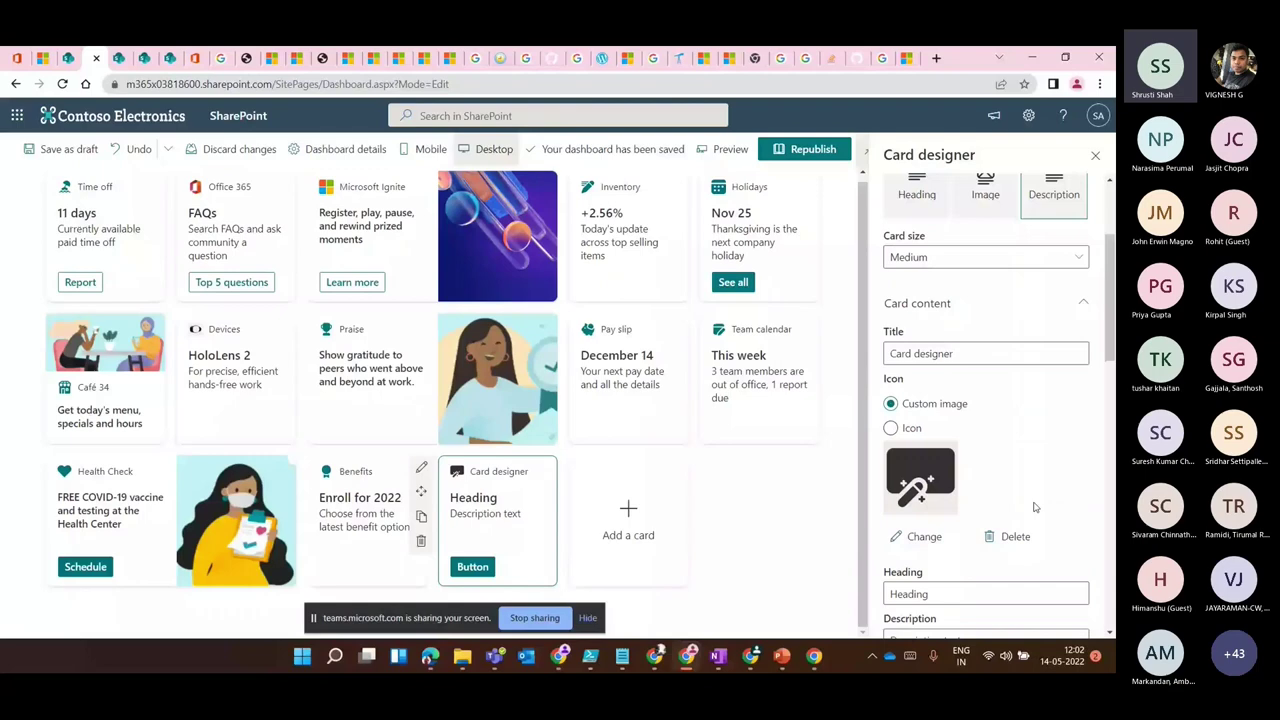
pyautogui.scroll(-1, 1010, 515)
pyautogui.scroll(3, 1028, 277)
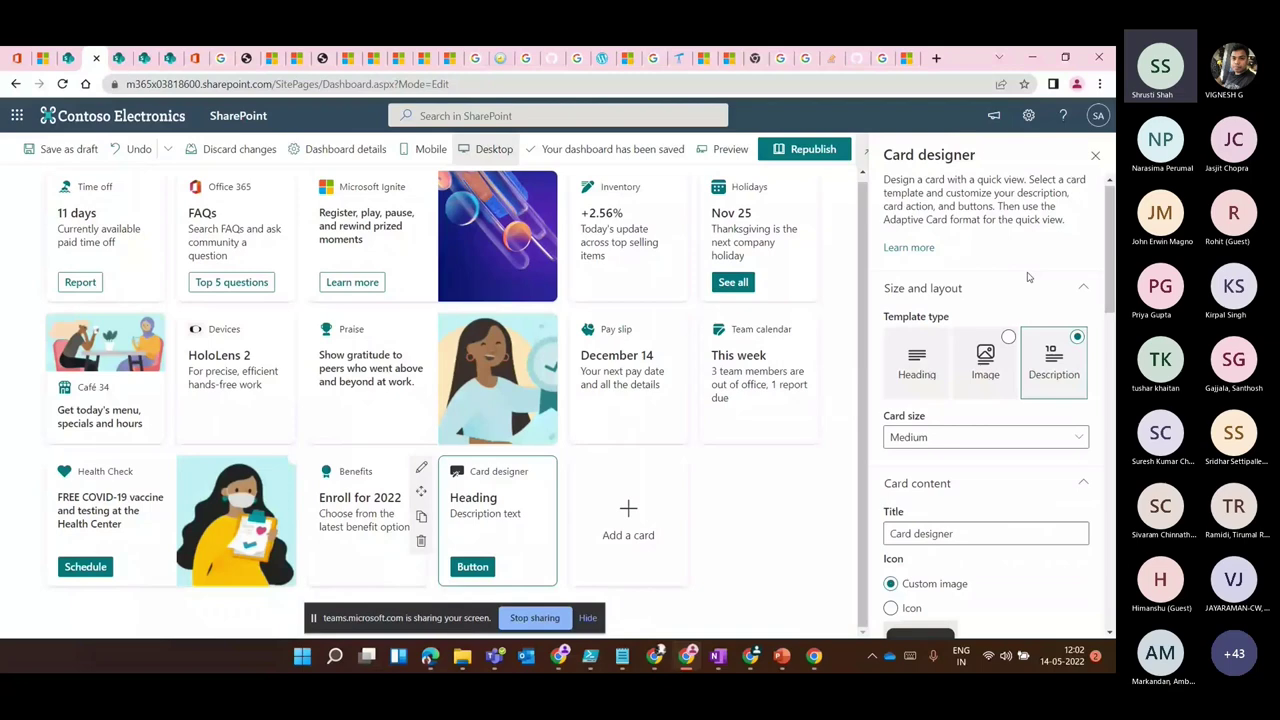
pyautogui.click(937, 296)
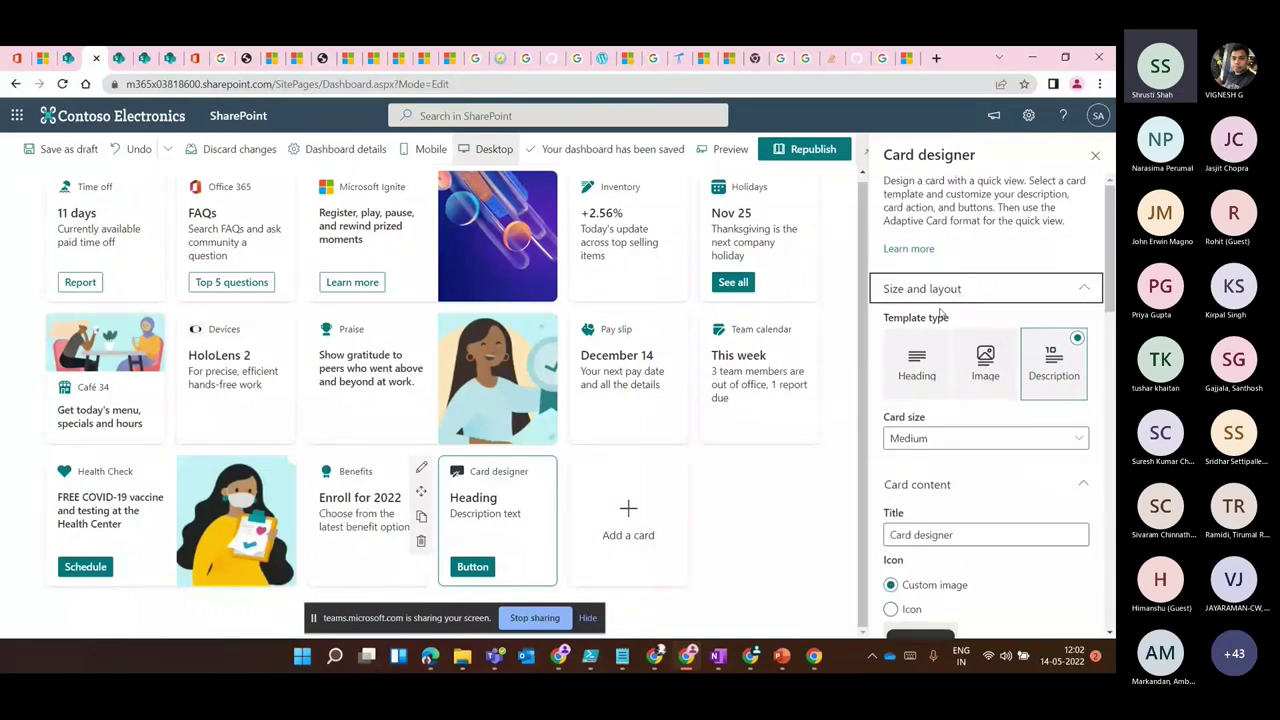
pyautogui.click(917, 362)
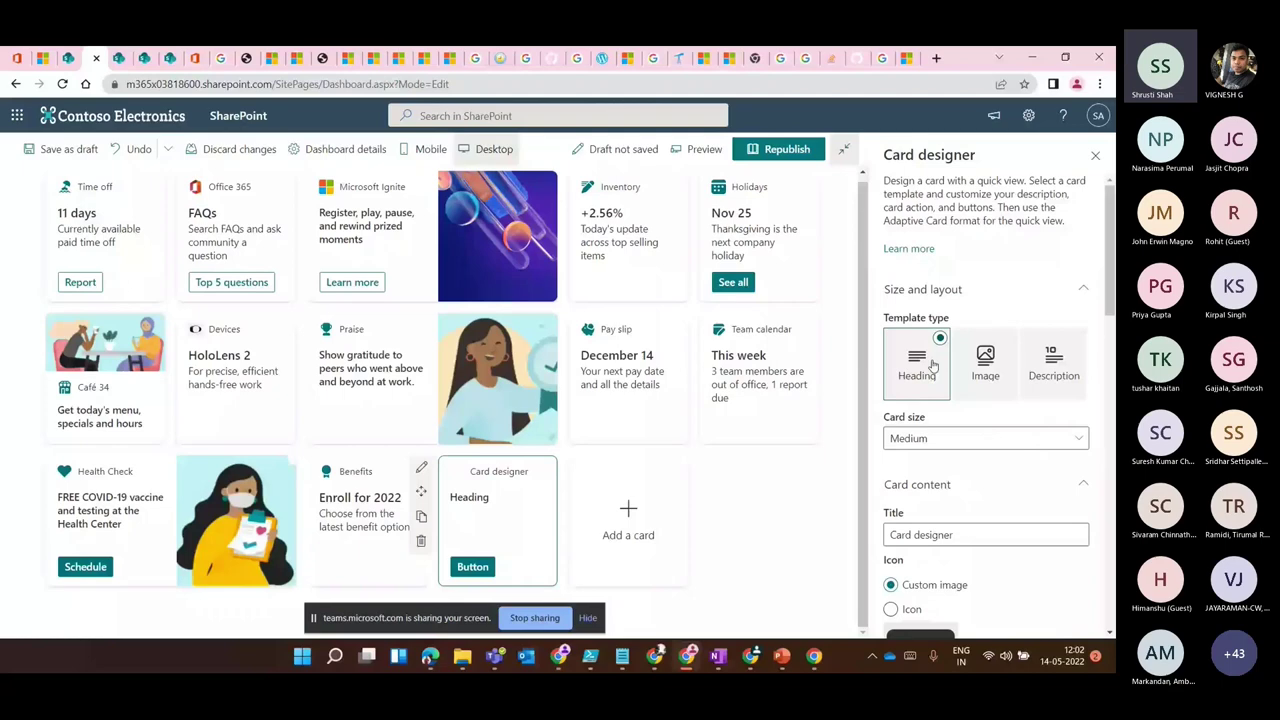
pyautogui.click(955, 438)
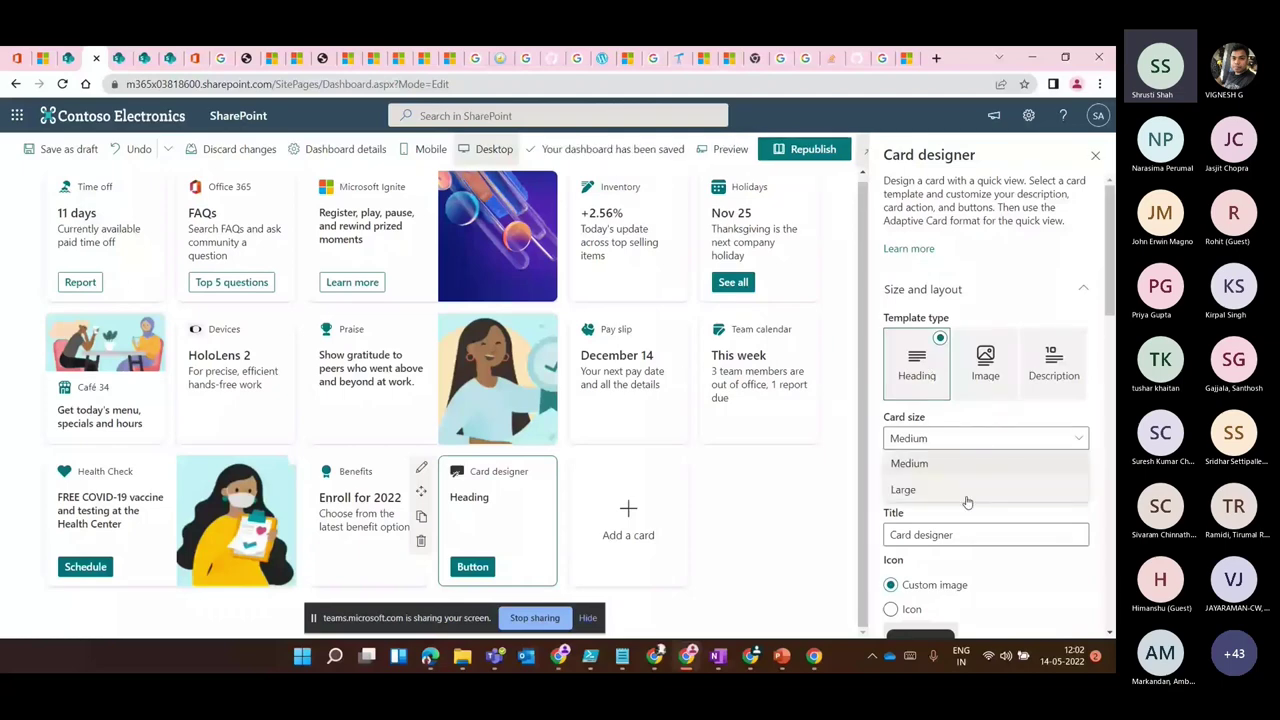
pyautogui.click(904, 489)
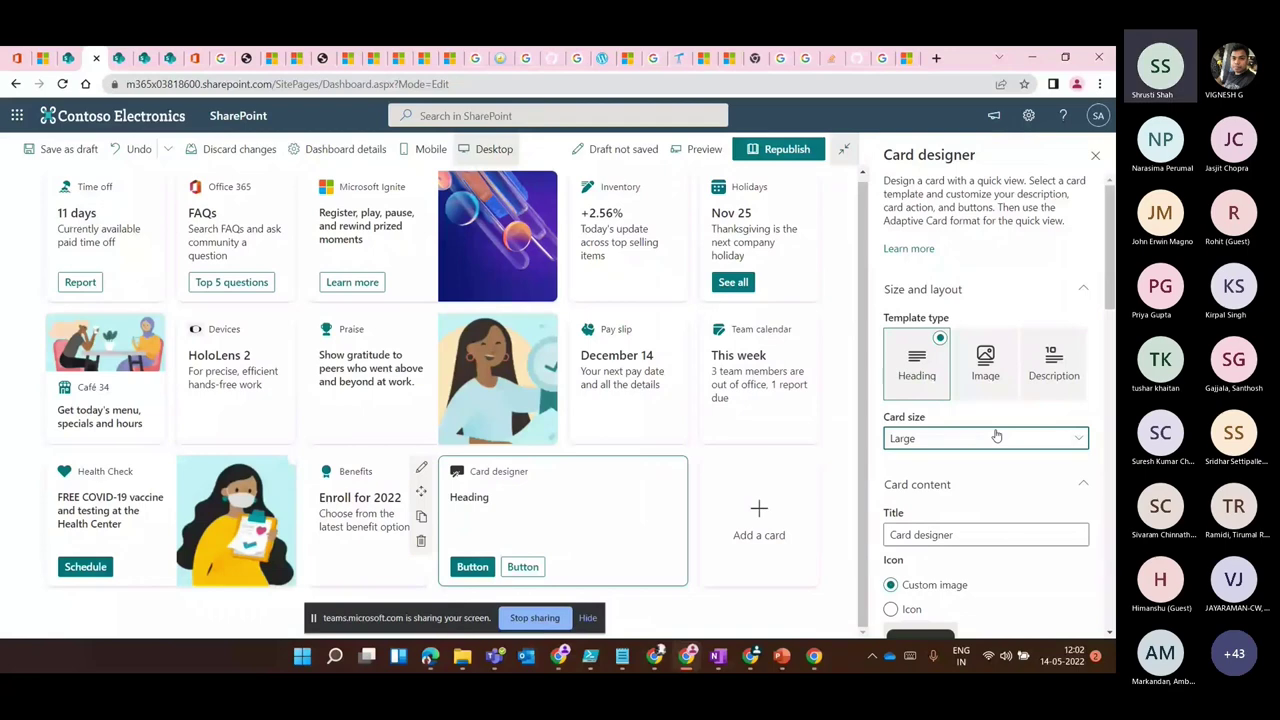
# Retitle the card 'My Viva Card' and open its icon choices.
pyautogui.scroll(-2, 990, 420)
pyautogui.click(959, 316)
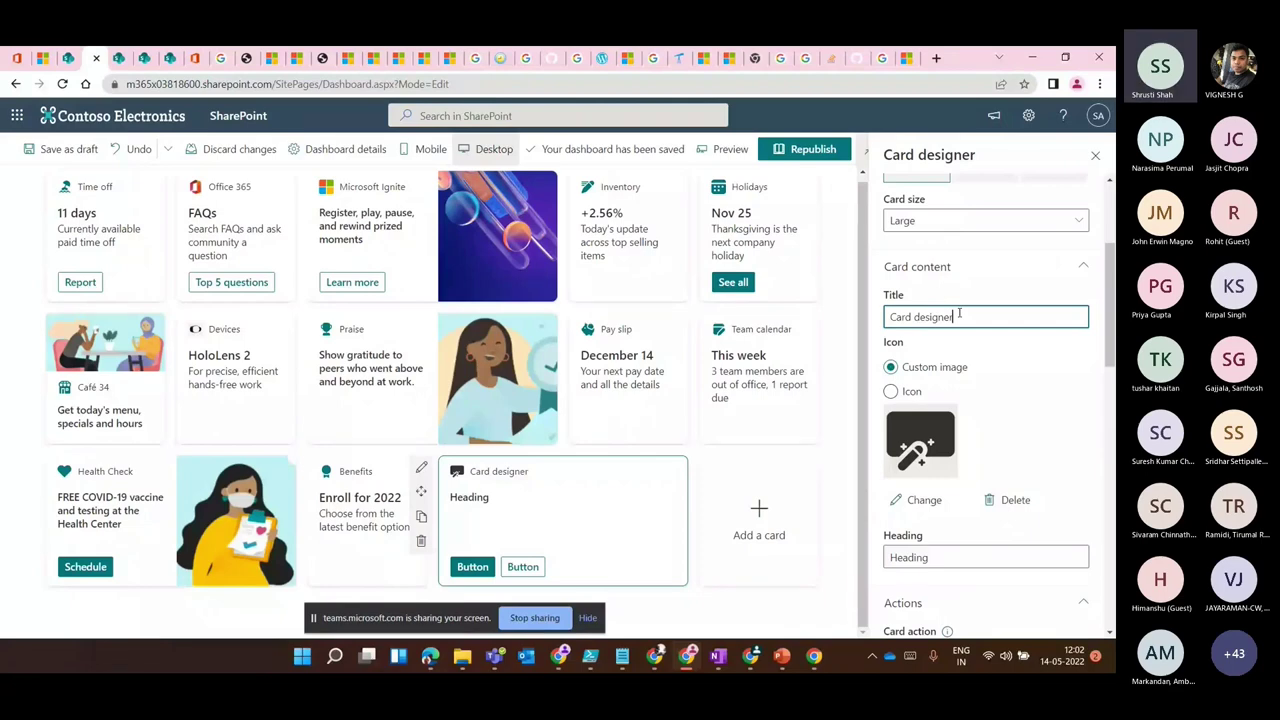
pyautogui.hotkey('ctrl', 'a')
pyautogui.write('My Viva ')
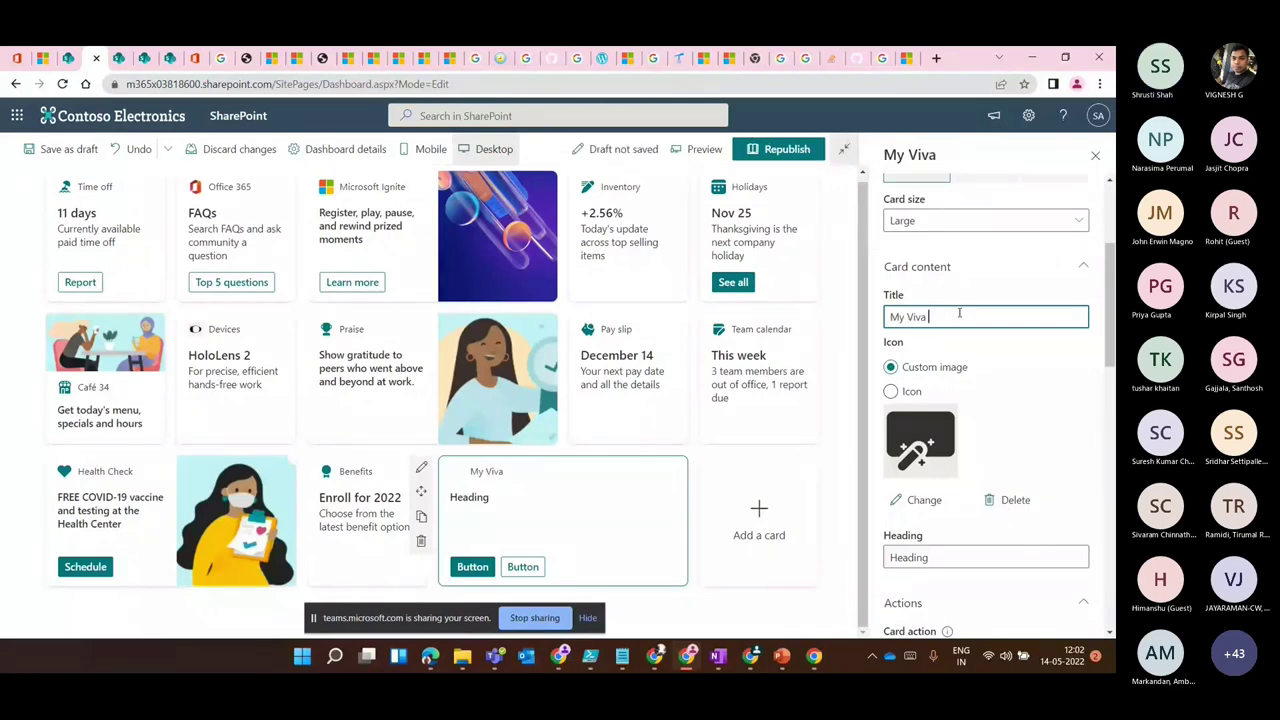
pyautogui.write('Card')
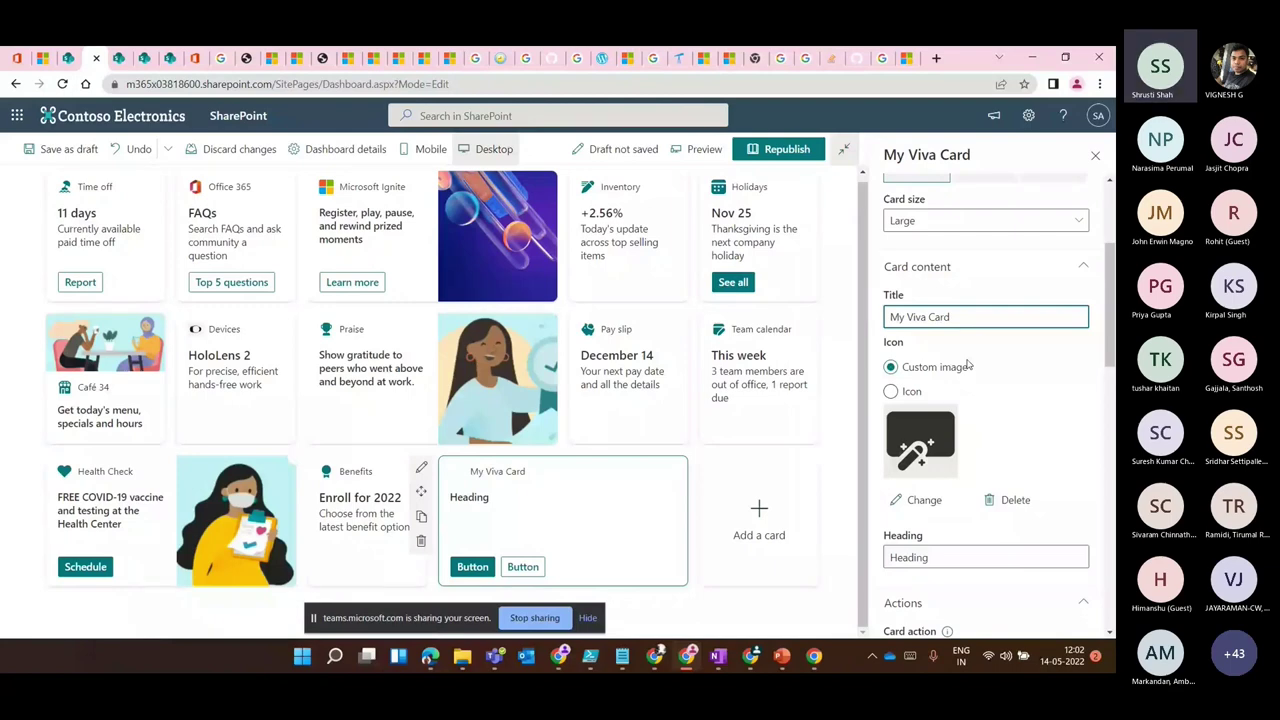
pyautogui.click(891, 391)
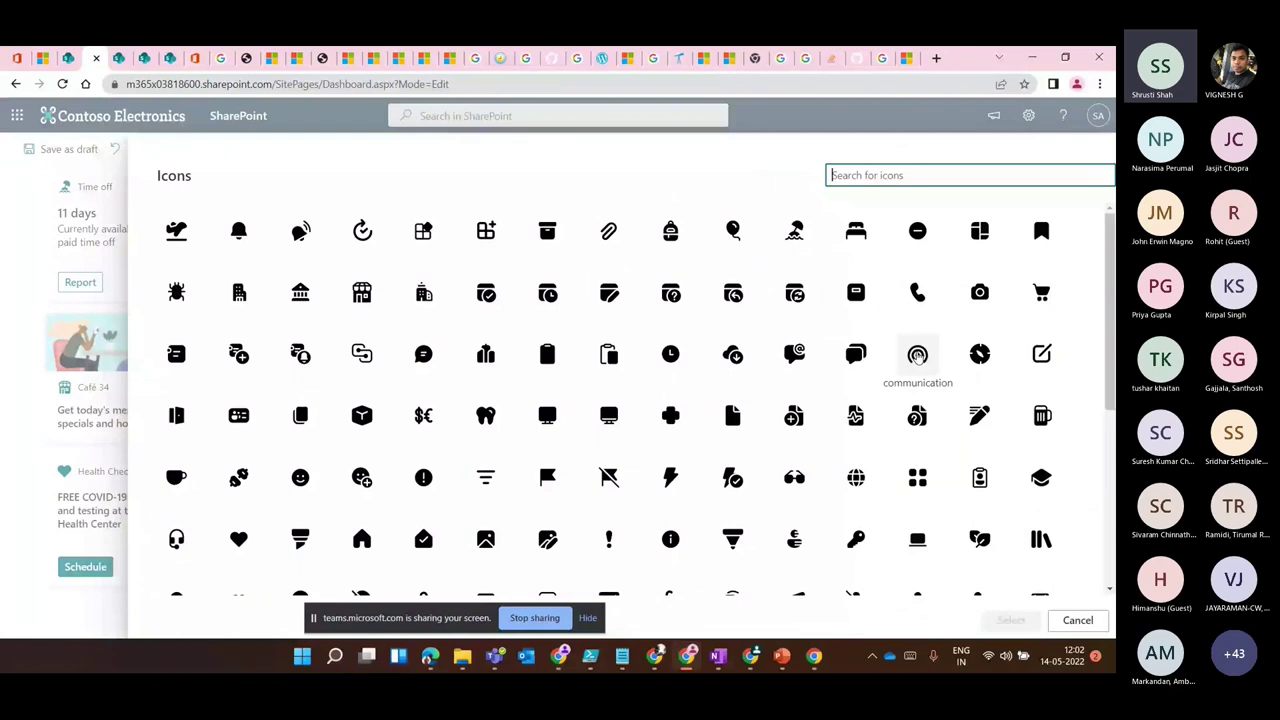
# Apply the leaf_two icon to the My Viva Card.
pyautogui.scroll(-1, 979, 466)
pyautogui.click(979, 466)
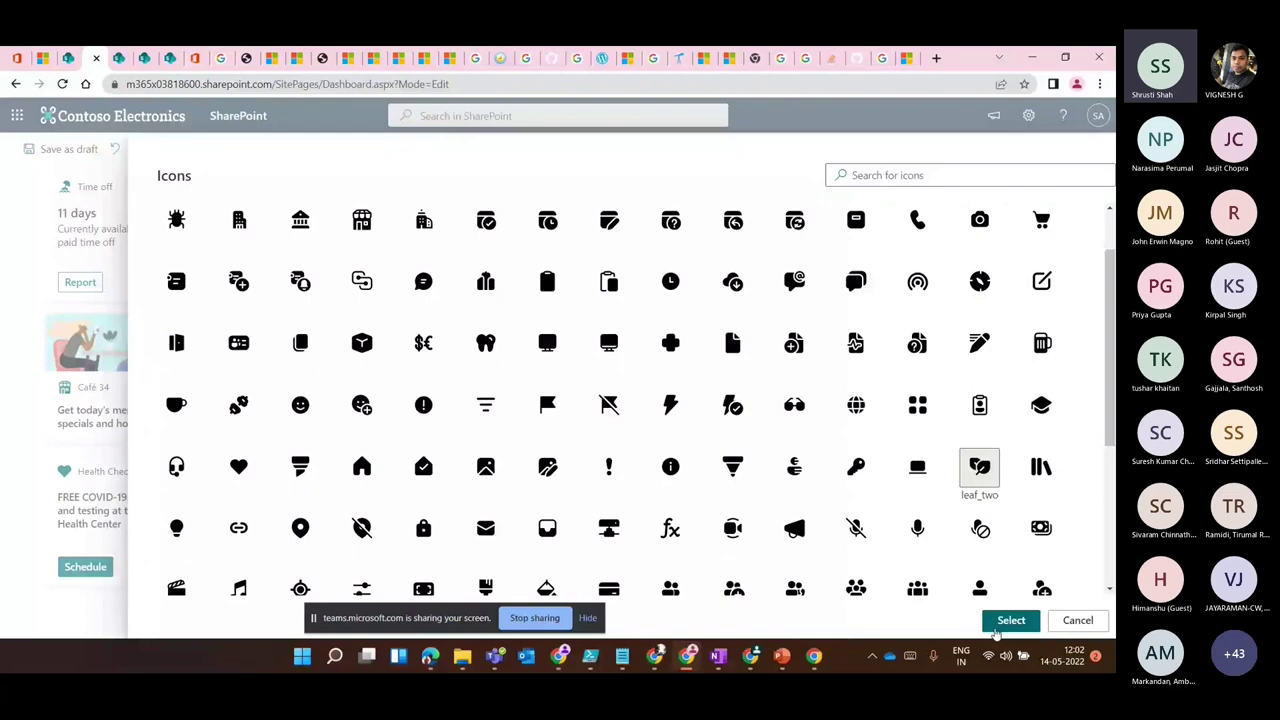
pyautogui.click(1011, 620)
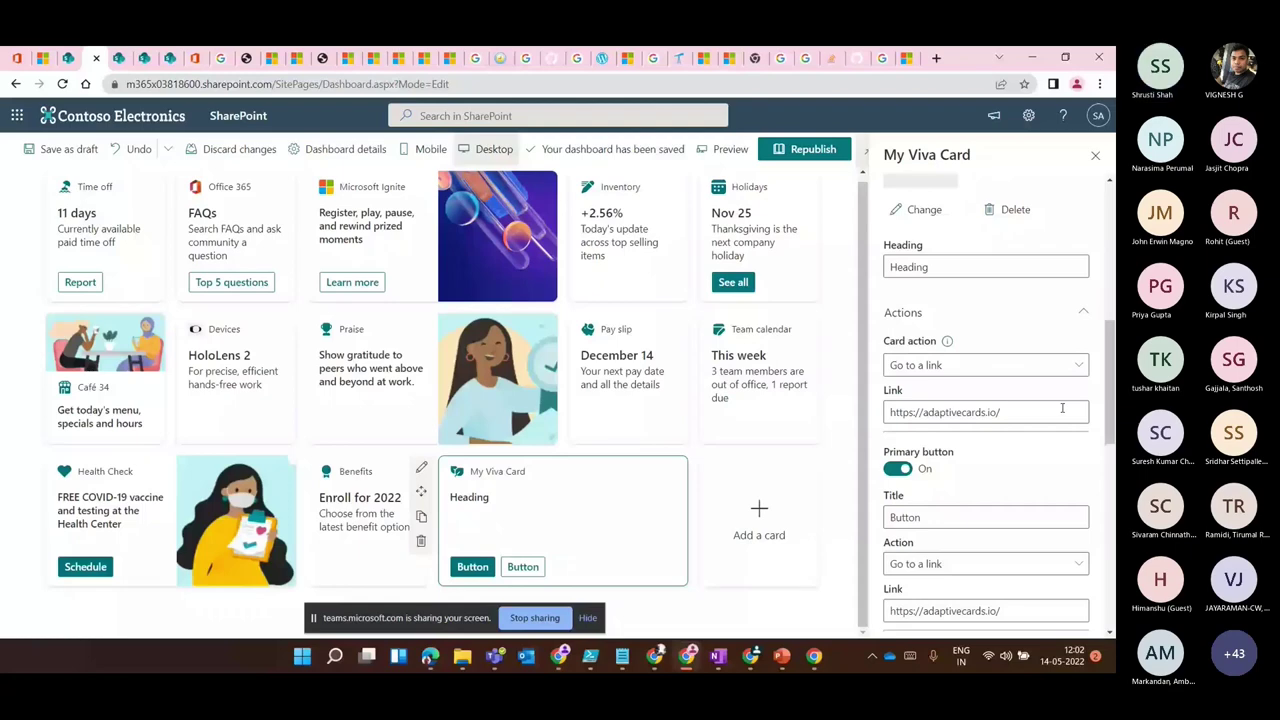
# Set the card's heading to 'Welcome to Microsoft viva days 2022'.
pyautogui.scroll(2, 1062, 408)
pyautogui.doubleClick(938, 410)
pyautogui.write('W')
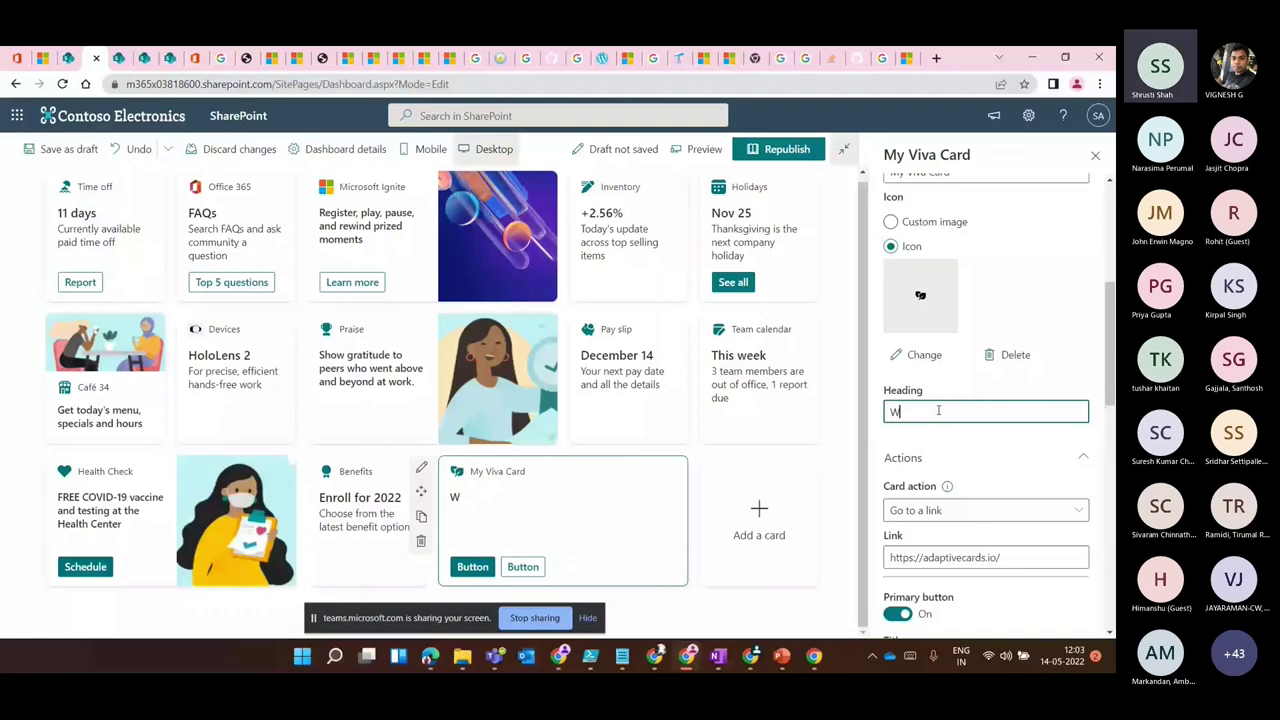
pyautogui.write('elcome to Microsoft viva ')
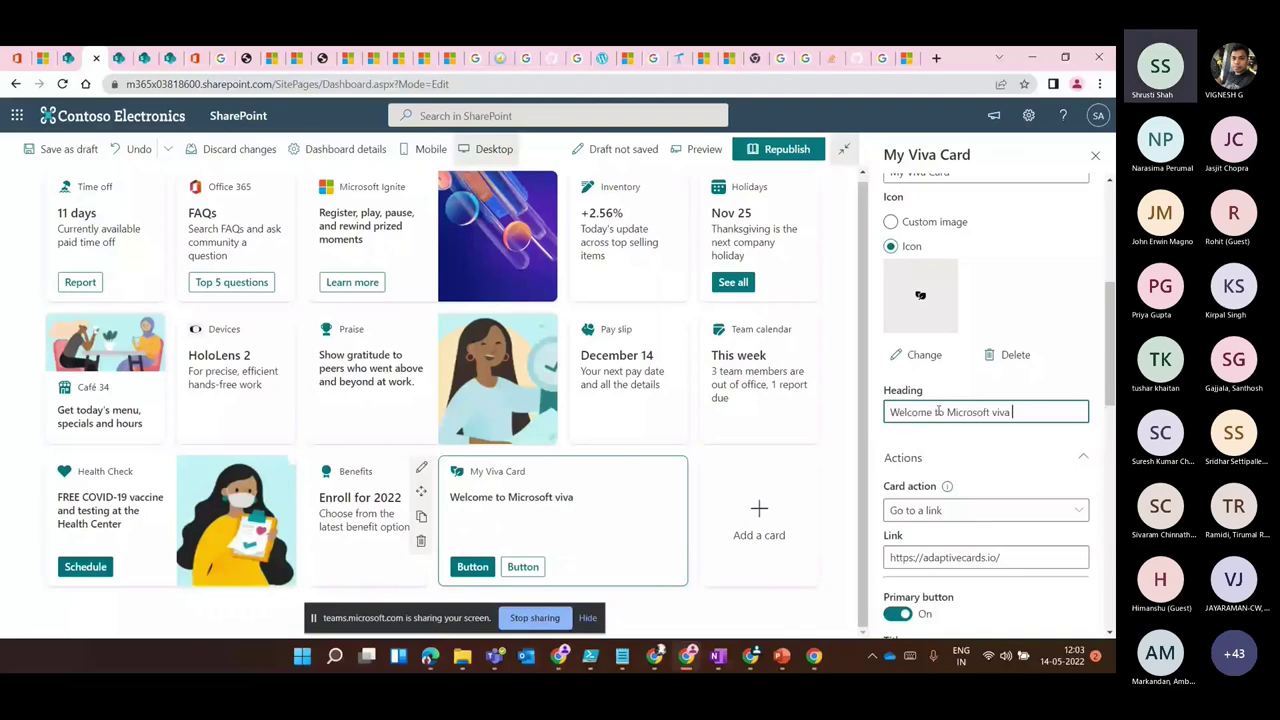
pyautogui.write('days 2022')
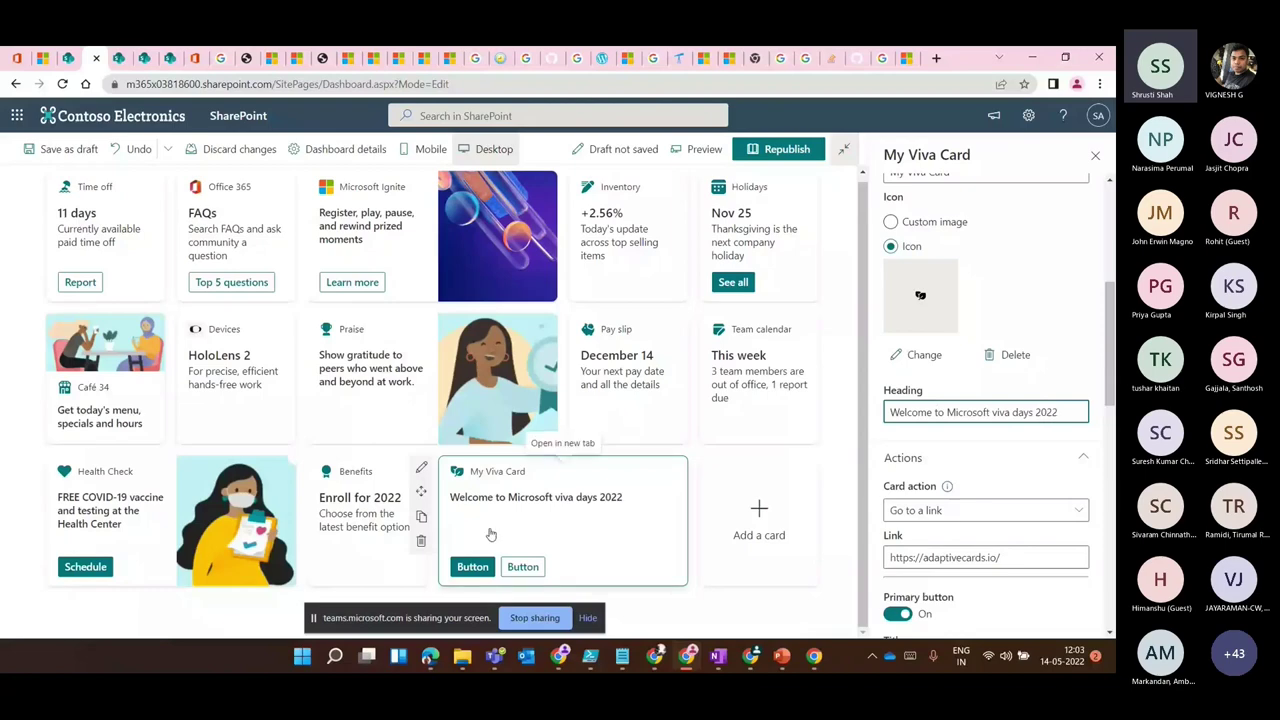
pyautogui.scroll(-3, 1094, 347)
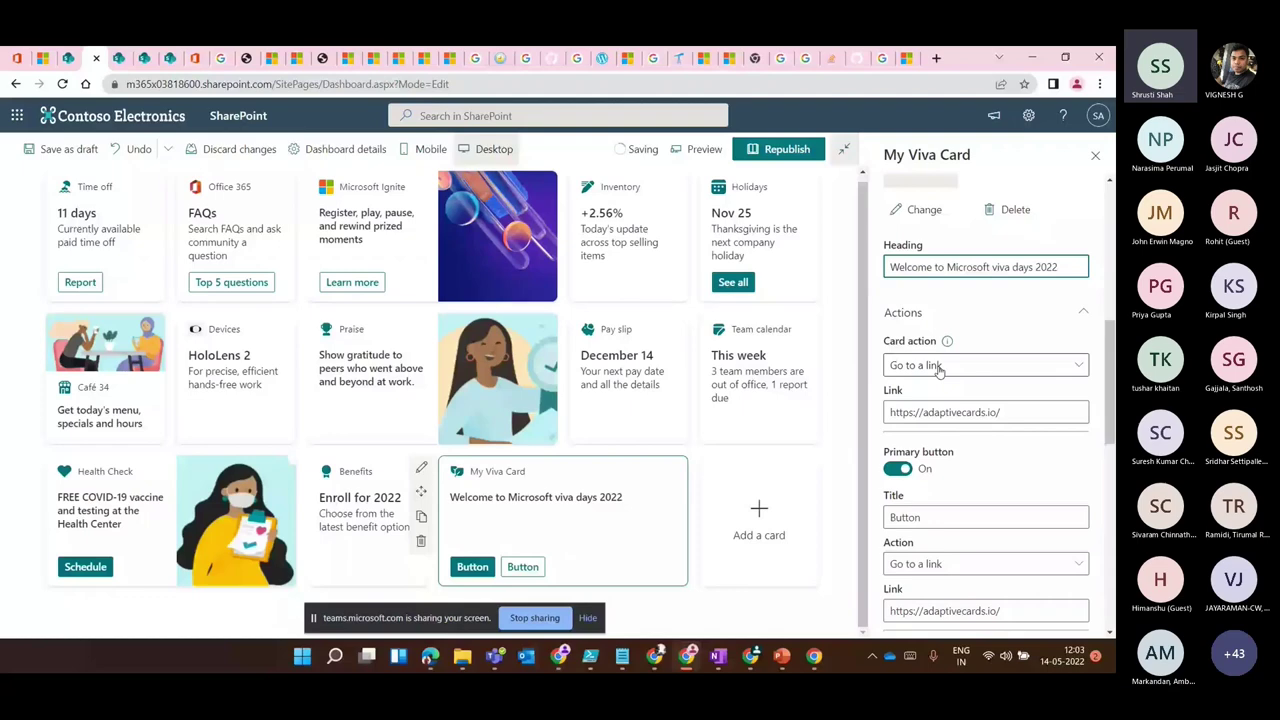
# Reset the card's Primary and Secondary buttons and title the primary button 'Register here'.
pyautogui.scroll(-3, 940, 370)
pyautogui.click(897, 252)
pyautogui.click(897, 310)
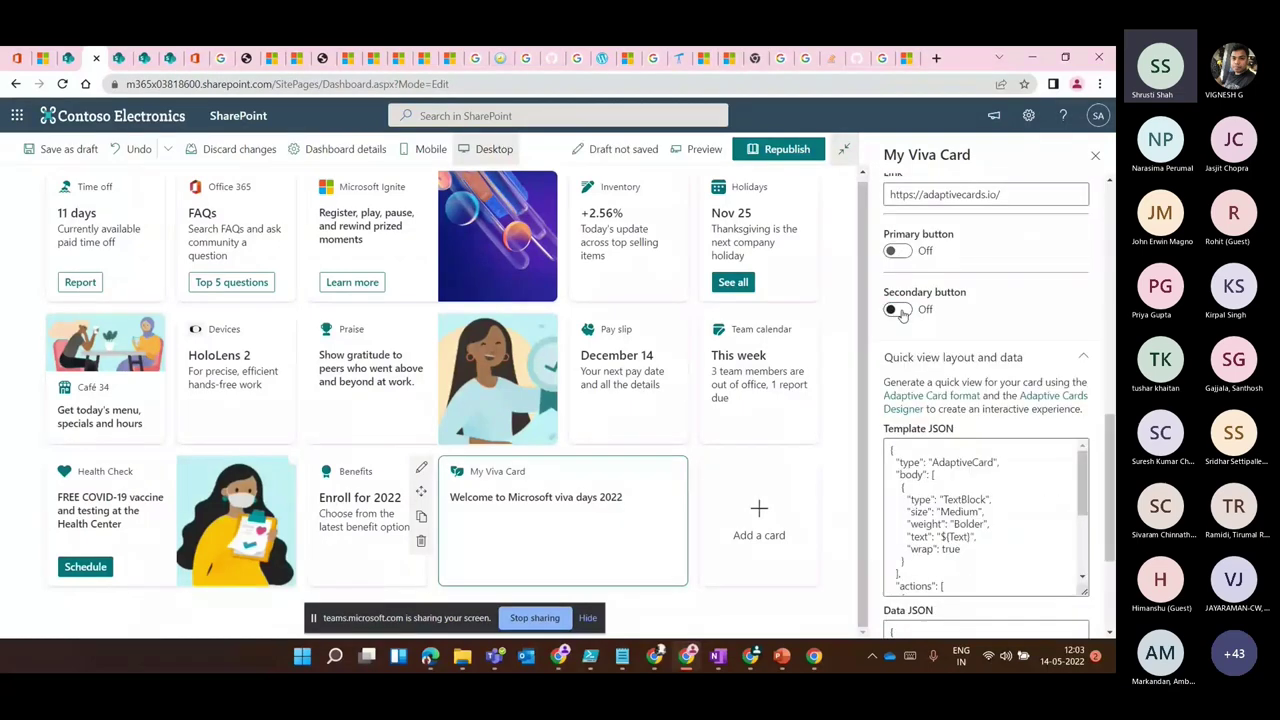
pyautogui.click(900, 314)
pyautogui.click(897, 251)
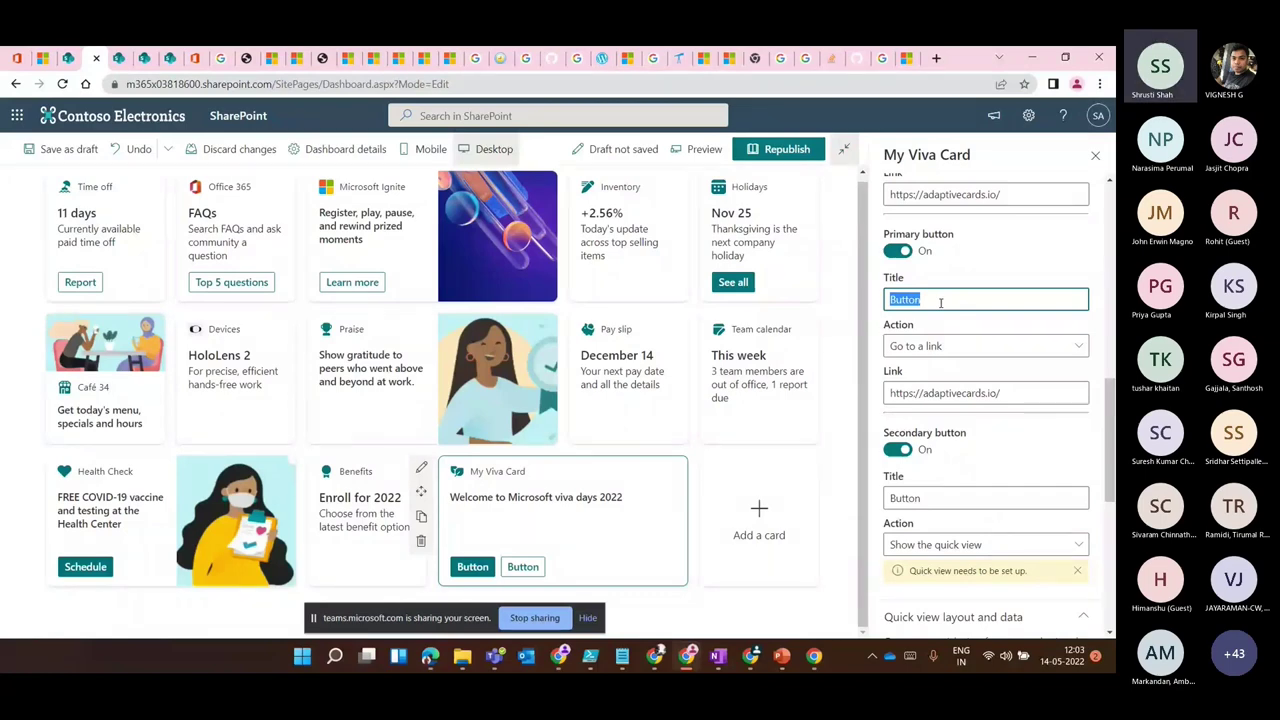
pyautogui.write('Link')
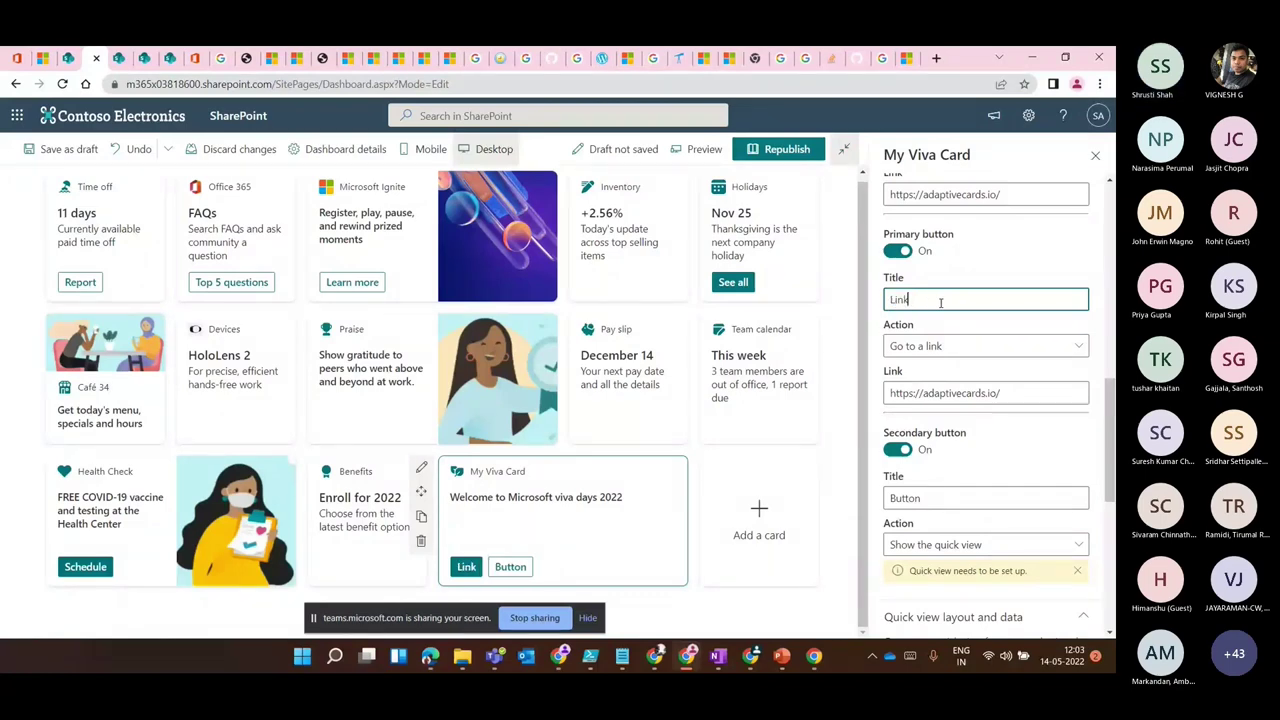
pyautogui.press('BackSpace')
pyautogui.press('BackSpace')
pyautogui.press('BackSpace')
pyautogui.press('BackSpace')
pyautogui.write('Re')
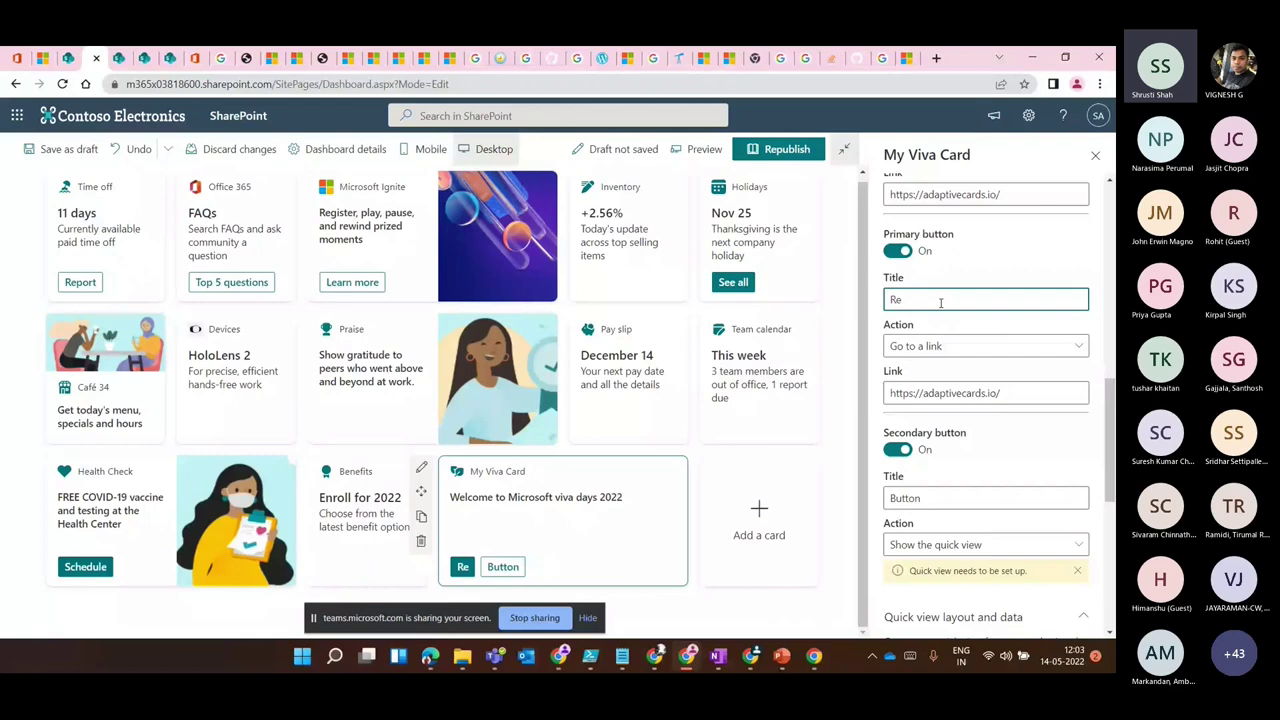
pyautogui.write('gister here')
pyautogui.click(917, 345)
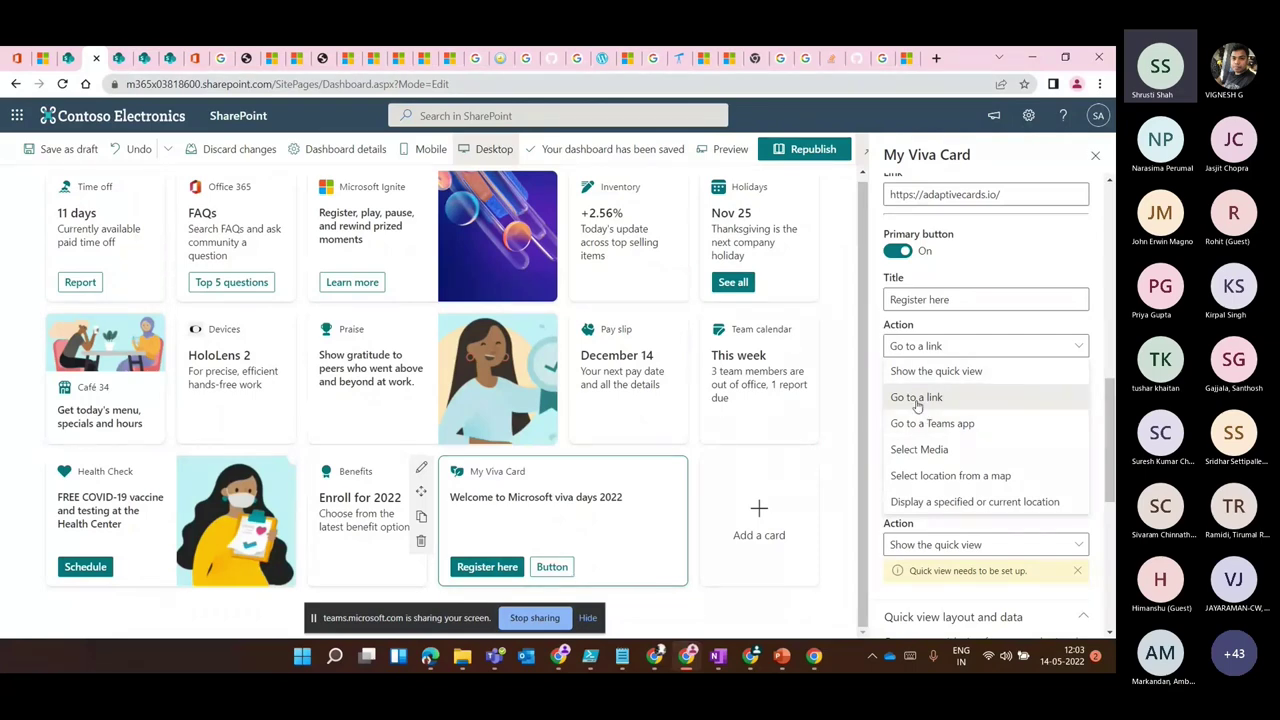
pyautogui.click(916, 398)
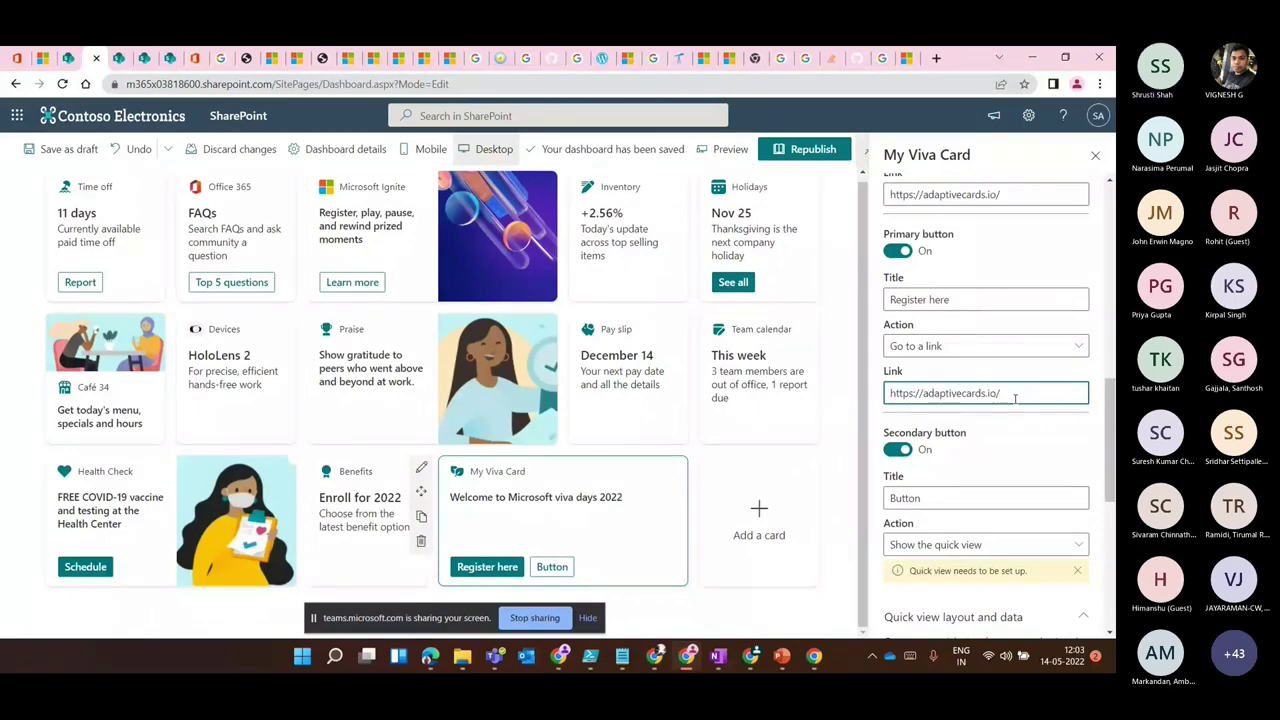
pyautogui.press('BackSpace')
pyautogui.press('BackSpace')
pyautogui.press('BackSpace')
pyautogui.press('BackSpace')
pyautogui.press('BackSpace')
pyautogui.press('BackSpace')
pyautogui.press('BackSpace')
pyautogui.press('BackSpace')
pyautogui.press('BackSpace')
pyautogui.press('BackSpace')
pyautogui.press('BackSpace')
pyautogui.press('BackSpace')
pyautogui.press('BackSpace')
pyautogui.press('BackSpace')
pyautogui.press('BackSpace')
pyautogui.press('BackSpace')
pyautogui.press('BackSpace')
pyautogui.write('www.gg')
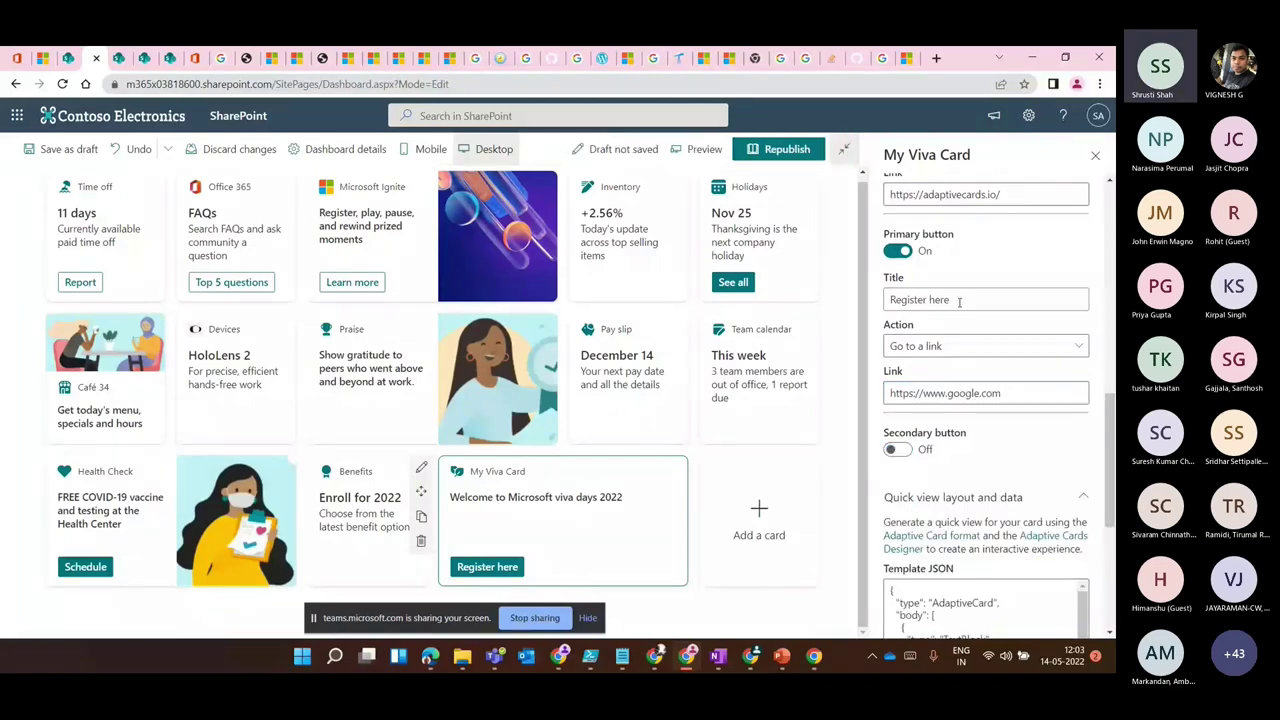
pyautogui.click(545, 515)
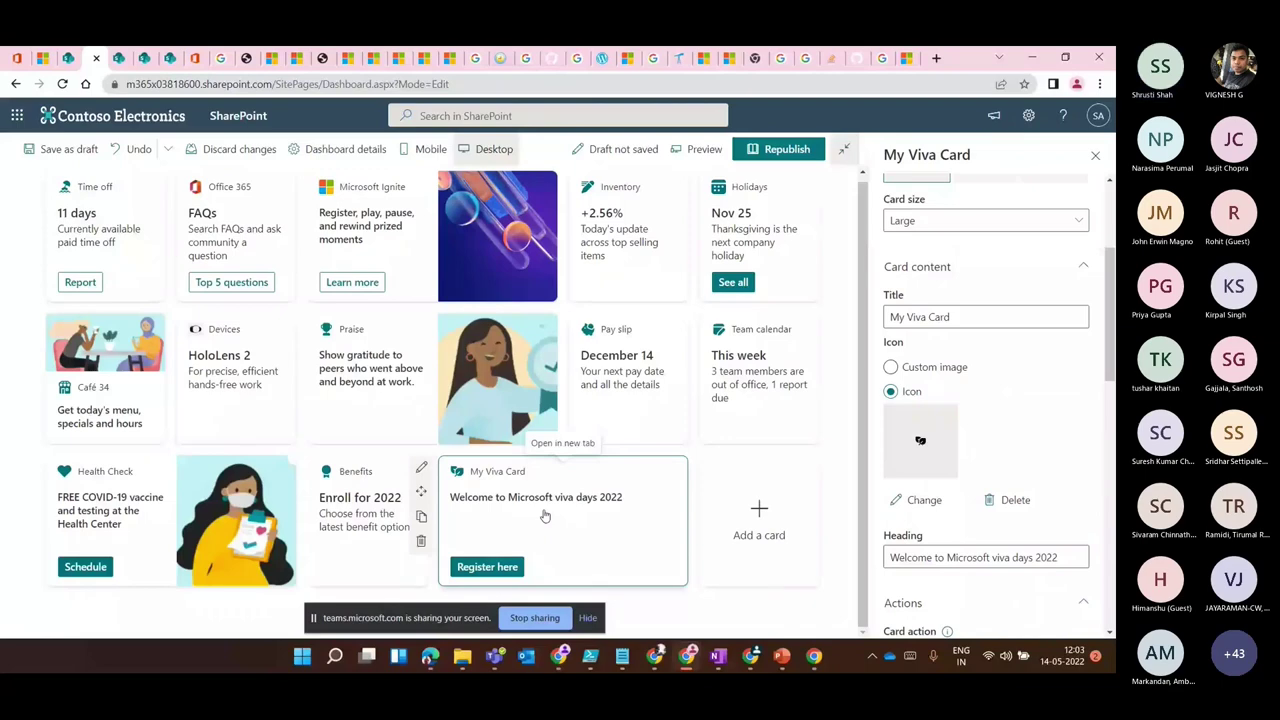
# Select all of the Viva card's quick view Template JSON, then open the Adaptive Cards Designer link.
pyautogui.scroll(-10, 959, 390)
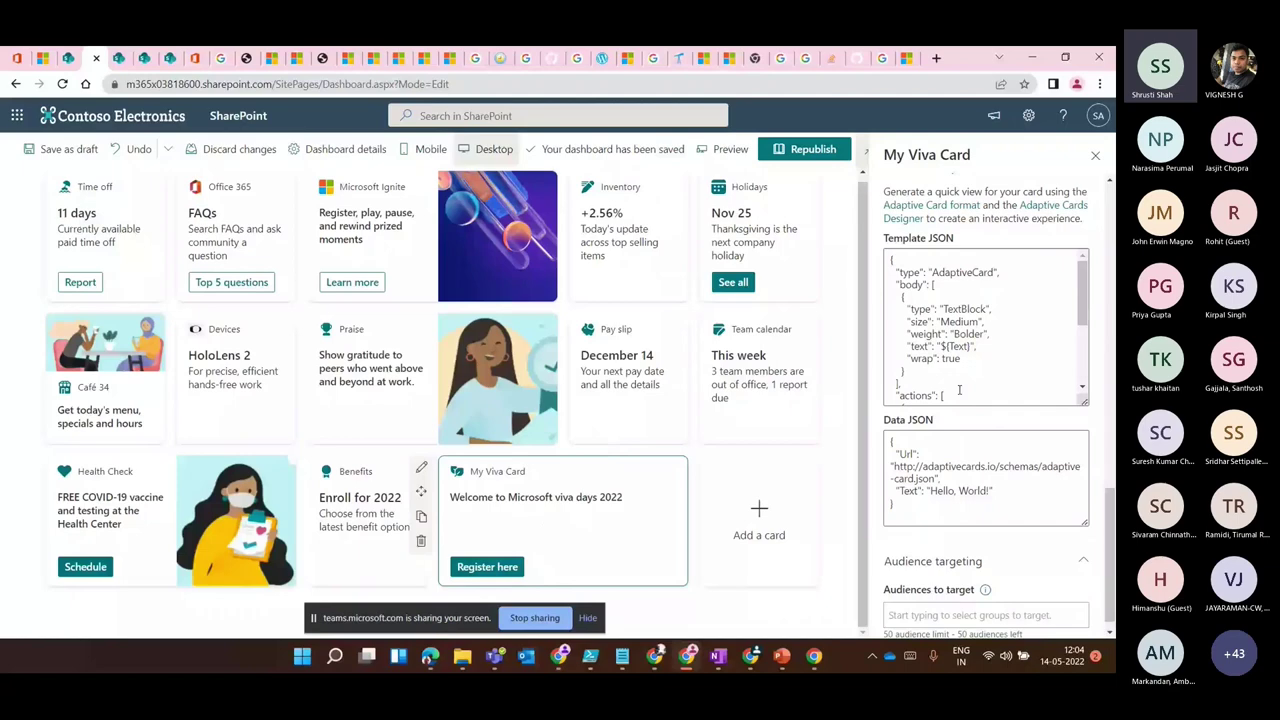
pyautogui.scroll(1, 1052, 224)
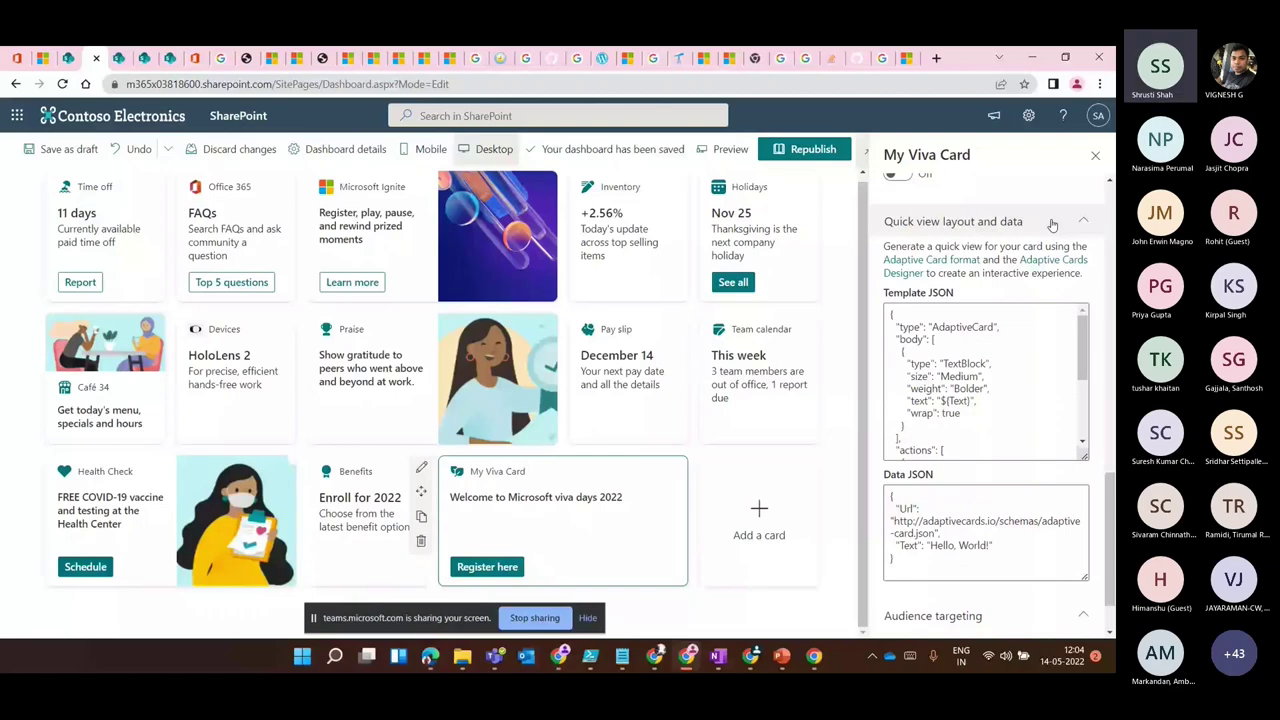
pyautogui.scroll(-1, 1052, 224)
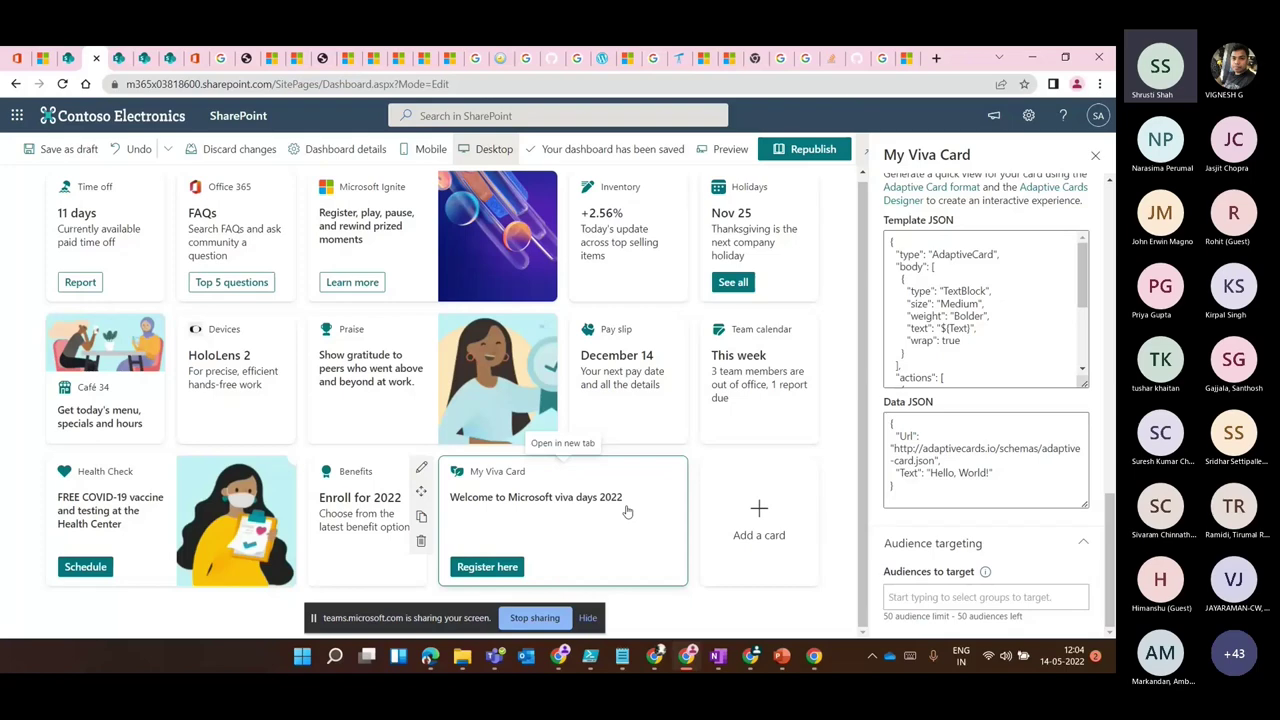
pyautogui.scroll(1, 1007, 373)
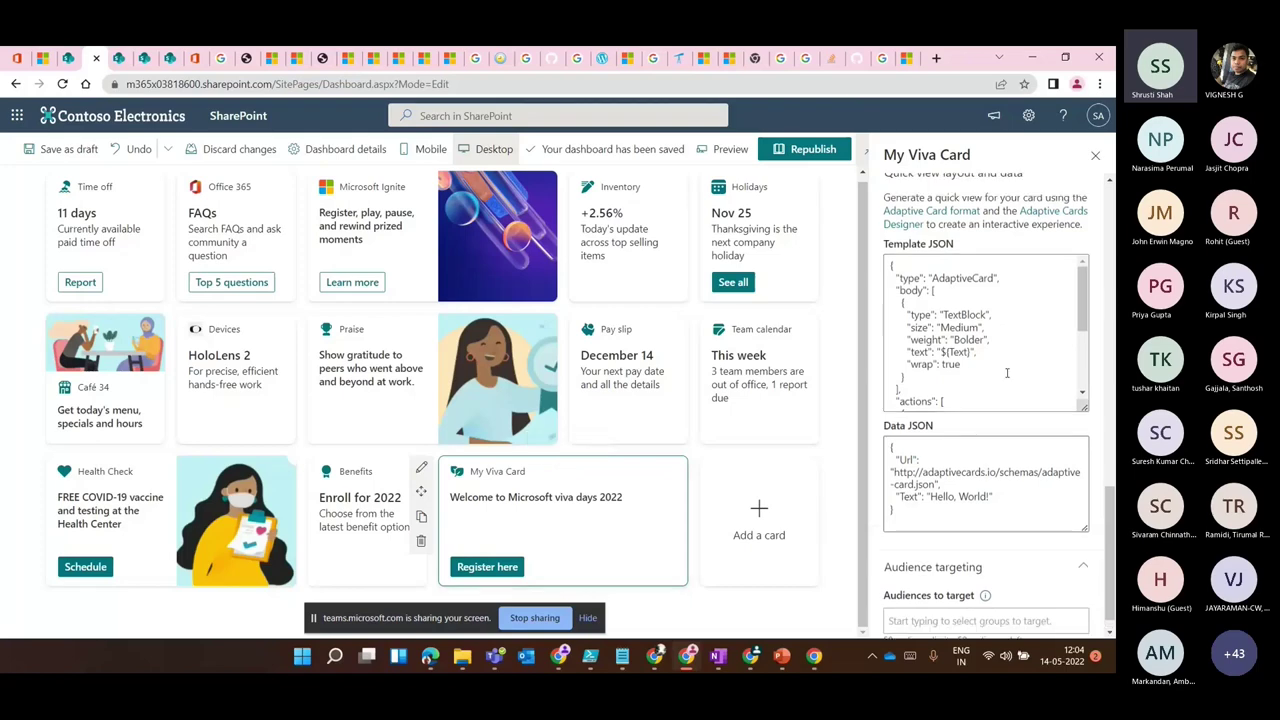
pyautogui.scroll(2, 1007, 373)
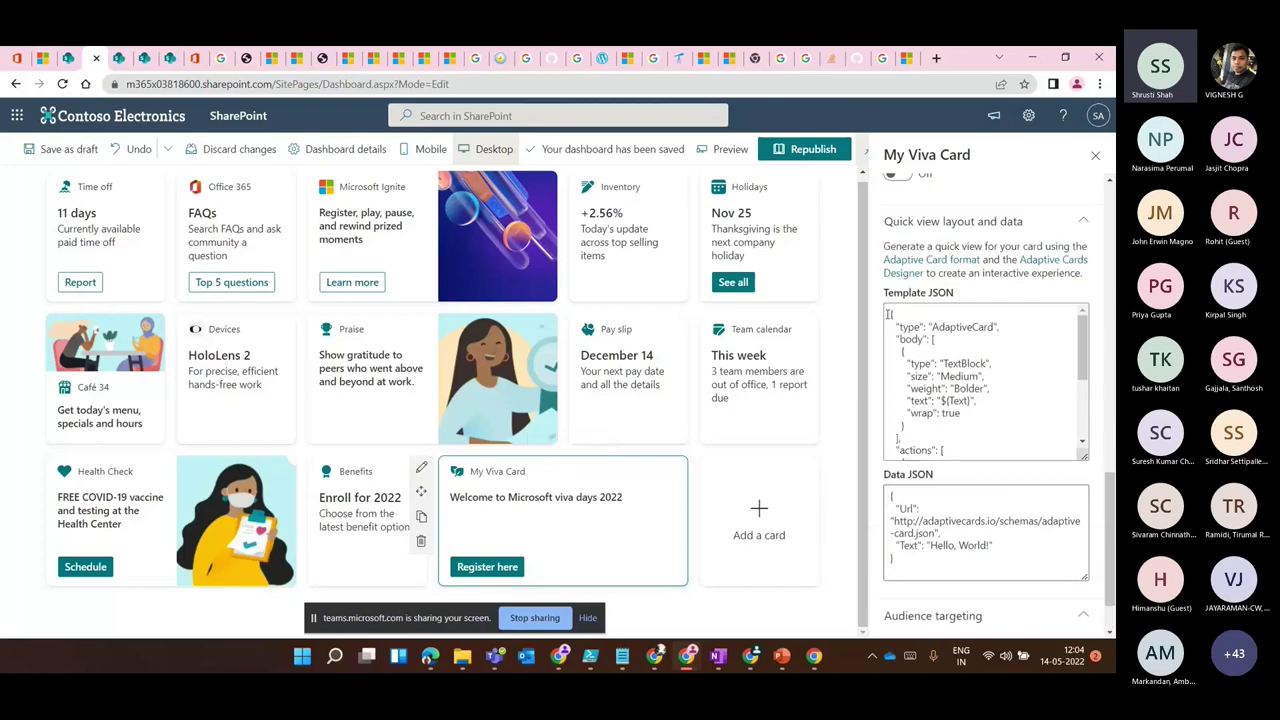
pyautogui.moveTo(887, 314); pyautogui.dragTo(921, 363)
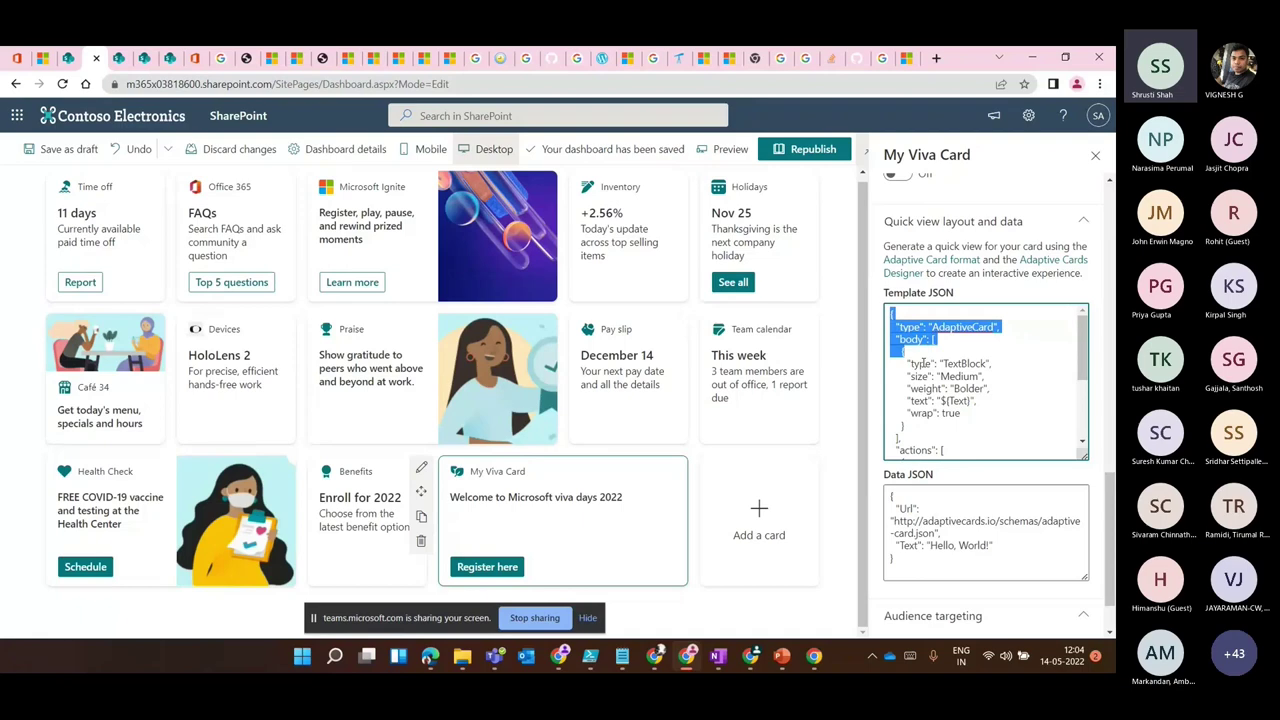
pyautogui.scroll(-3, 940, 390)
pyautogui.click(949, 412)
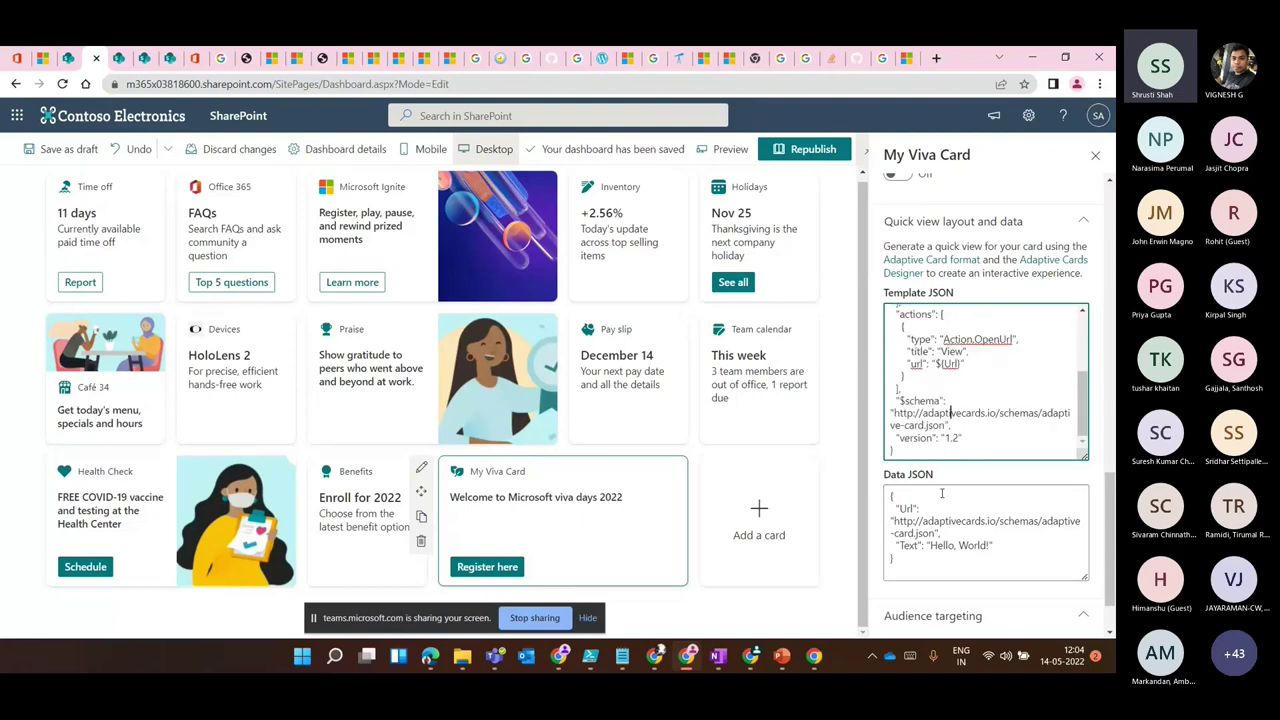
pyautogui.hotkey('ctrl', 'a')
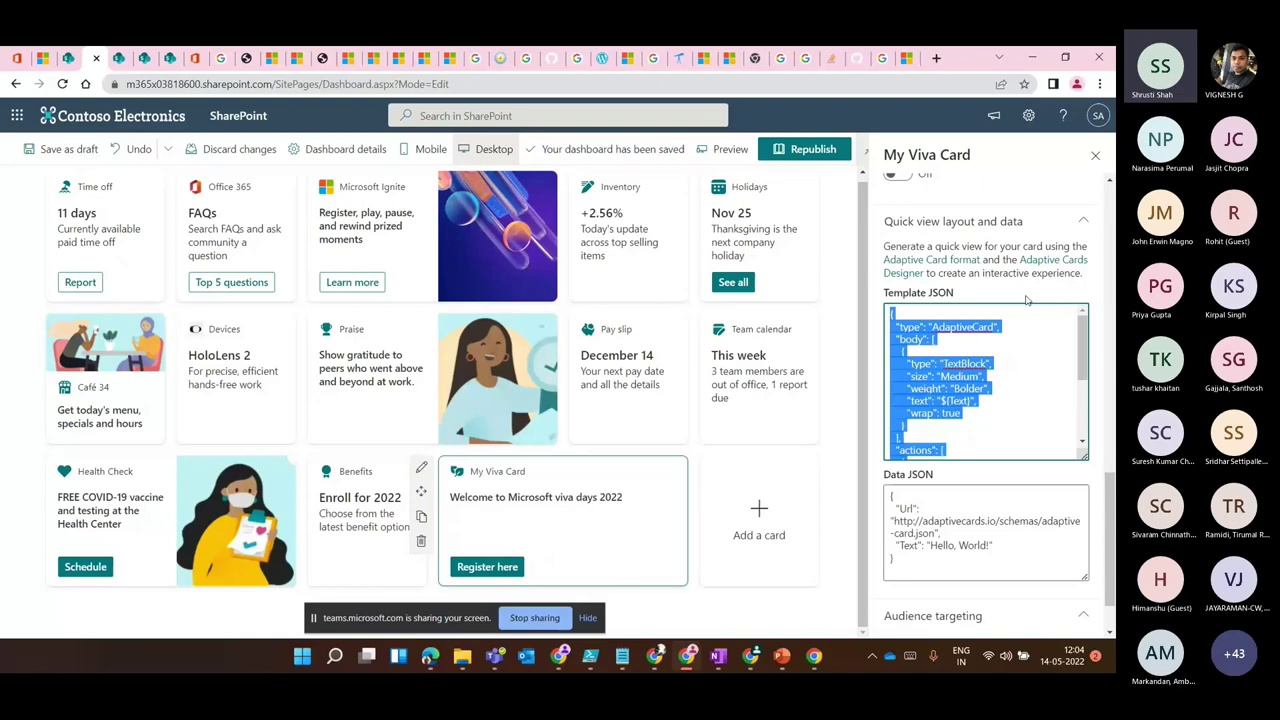
pyautogui.click(1086, 260)
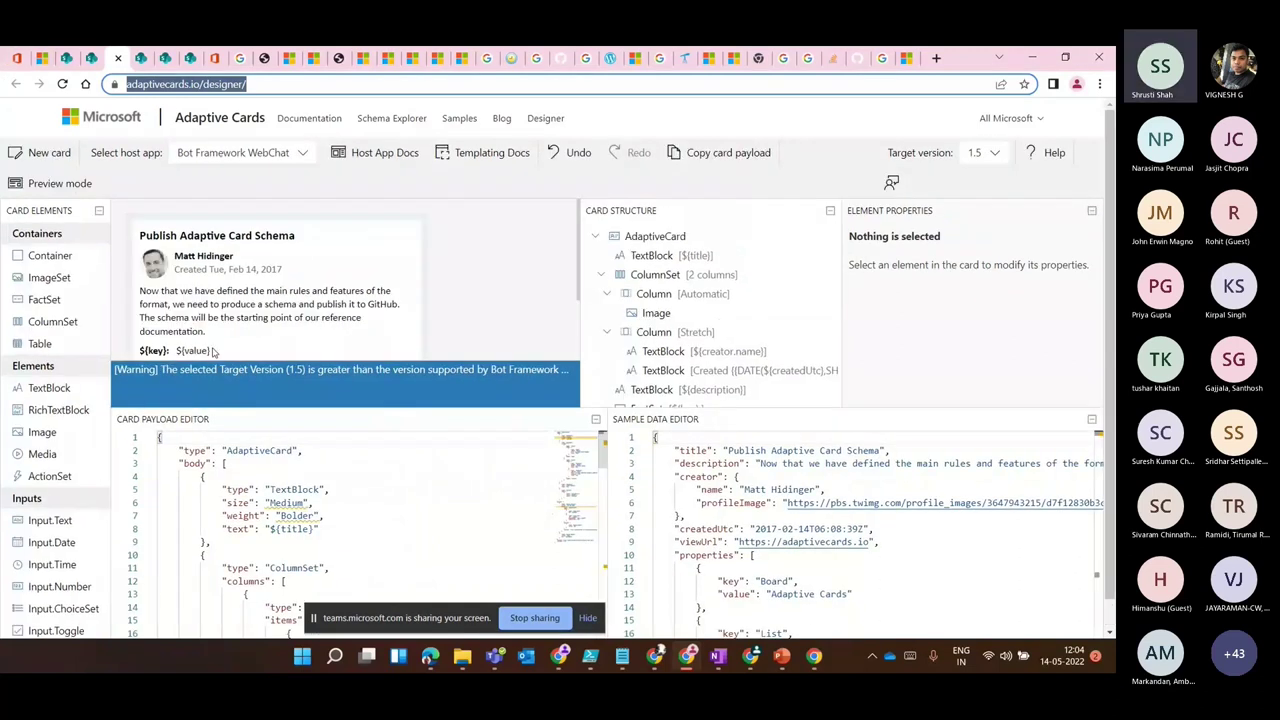
# Pick the Viva Connections host and start from the SHADES vs SKINS 45 - 7 sample card.
pyautogui.click(240, 152)
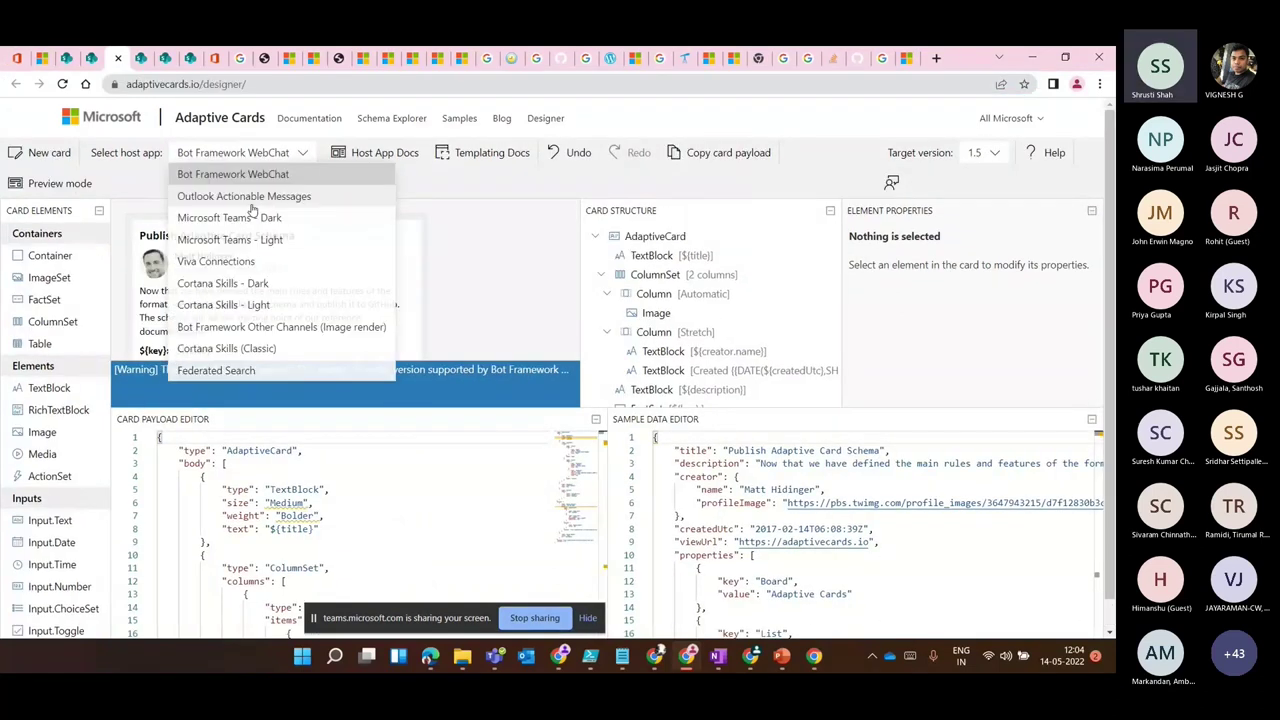
pyautogui.click(52, 157)
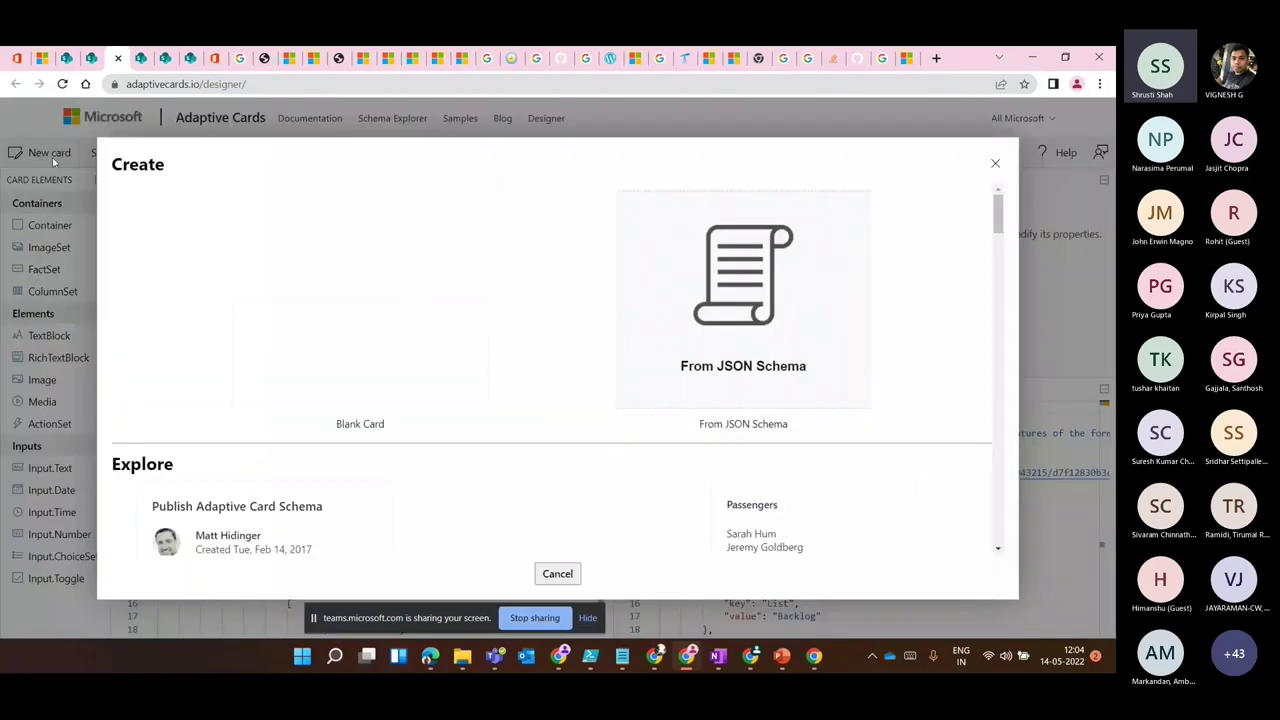
pyautogui.scroll(-5, 568, 432)
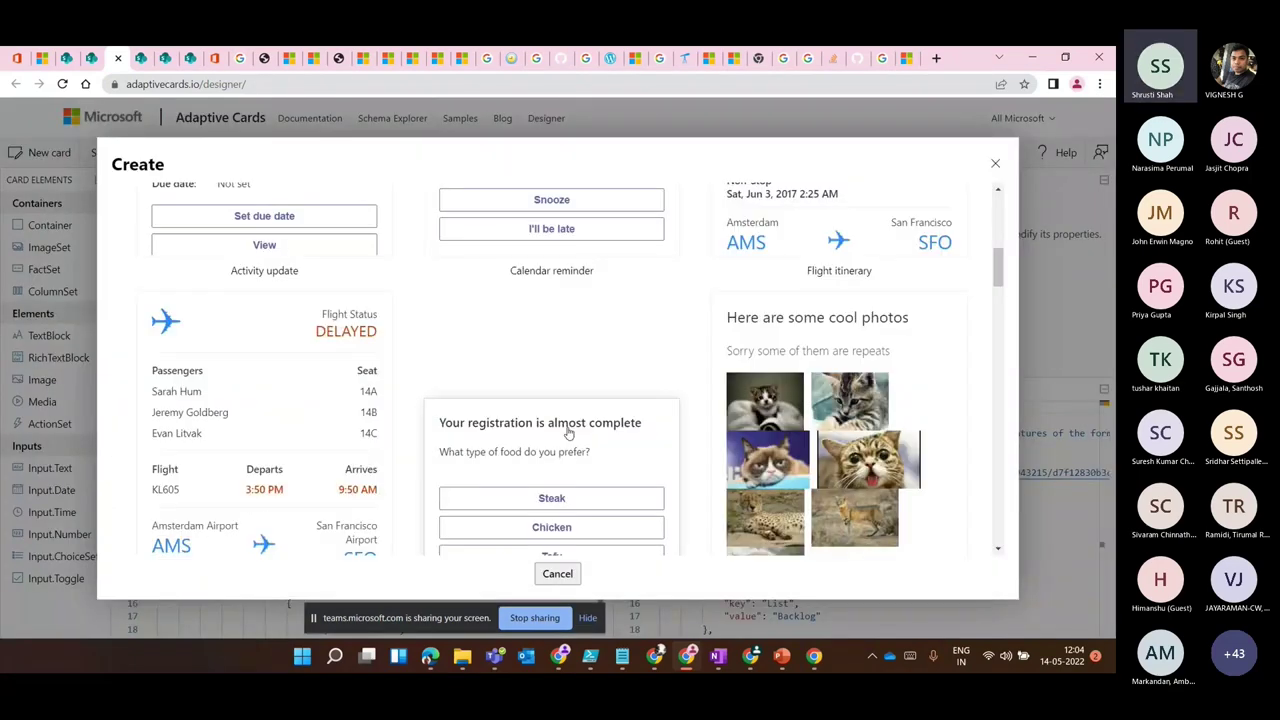
pyautogui.click(595, 500)
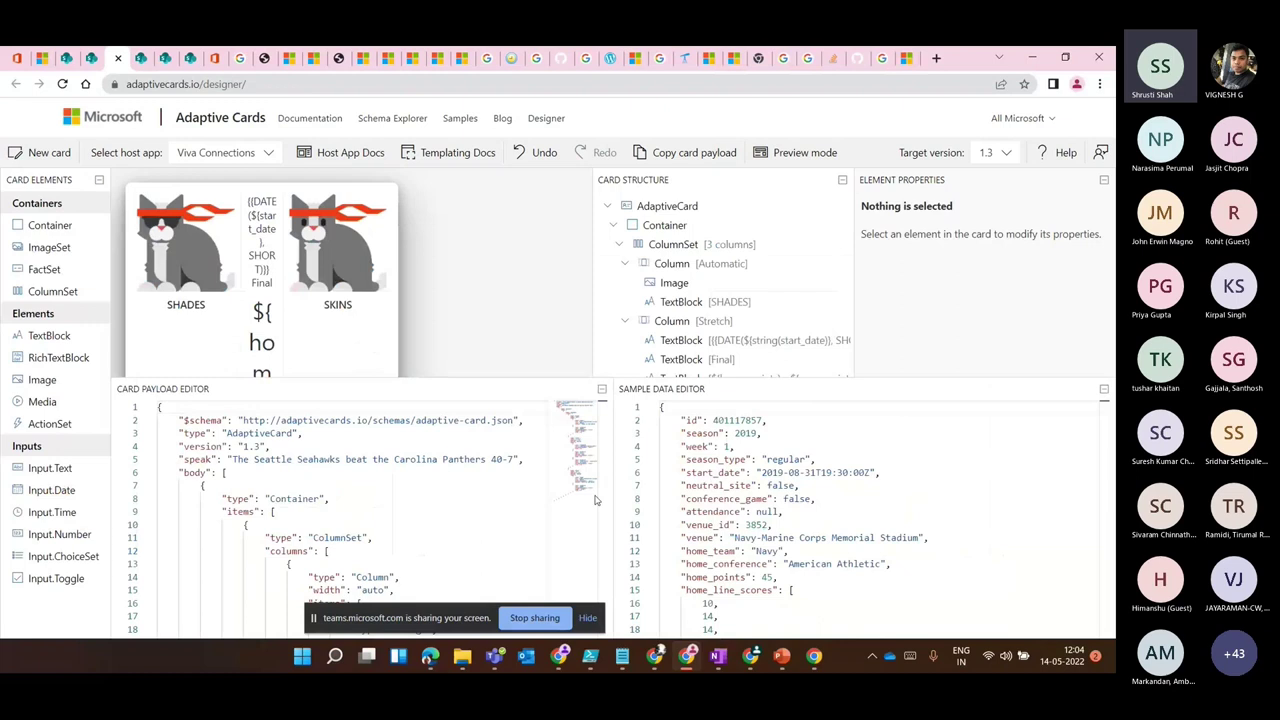
pyautogui.click(185, 240)
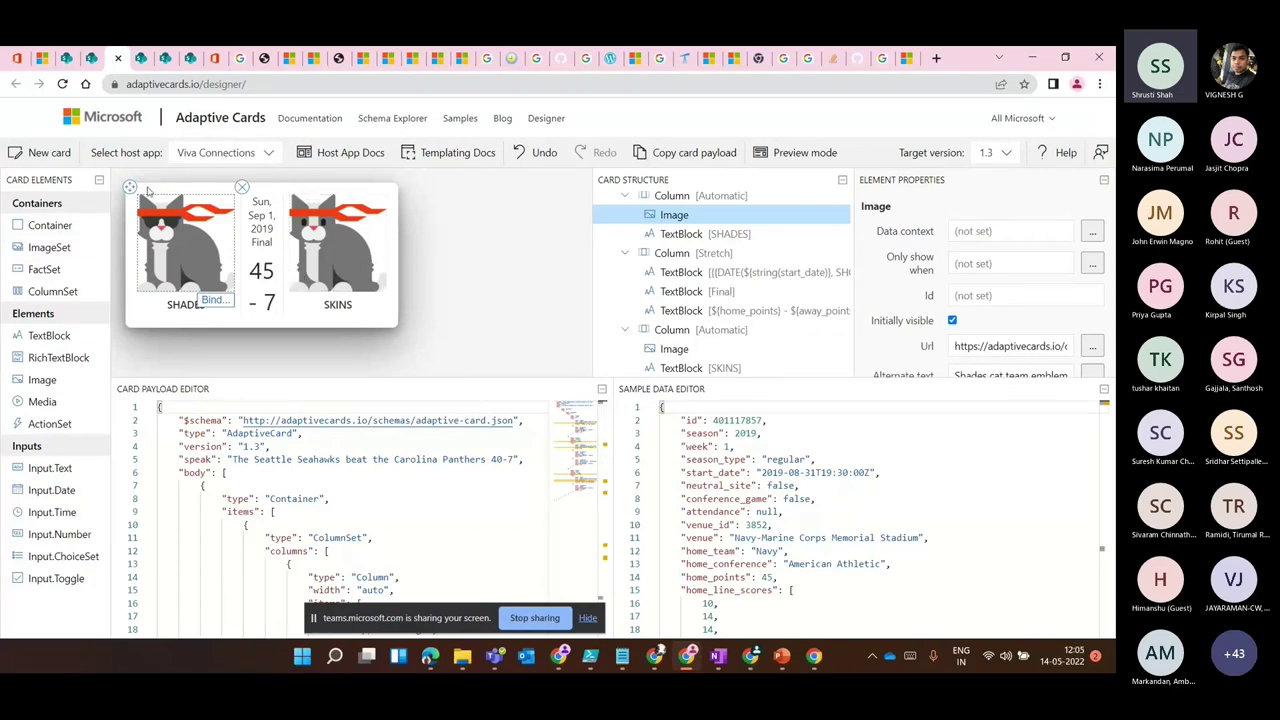
pyautogui.click(156, 407)
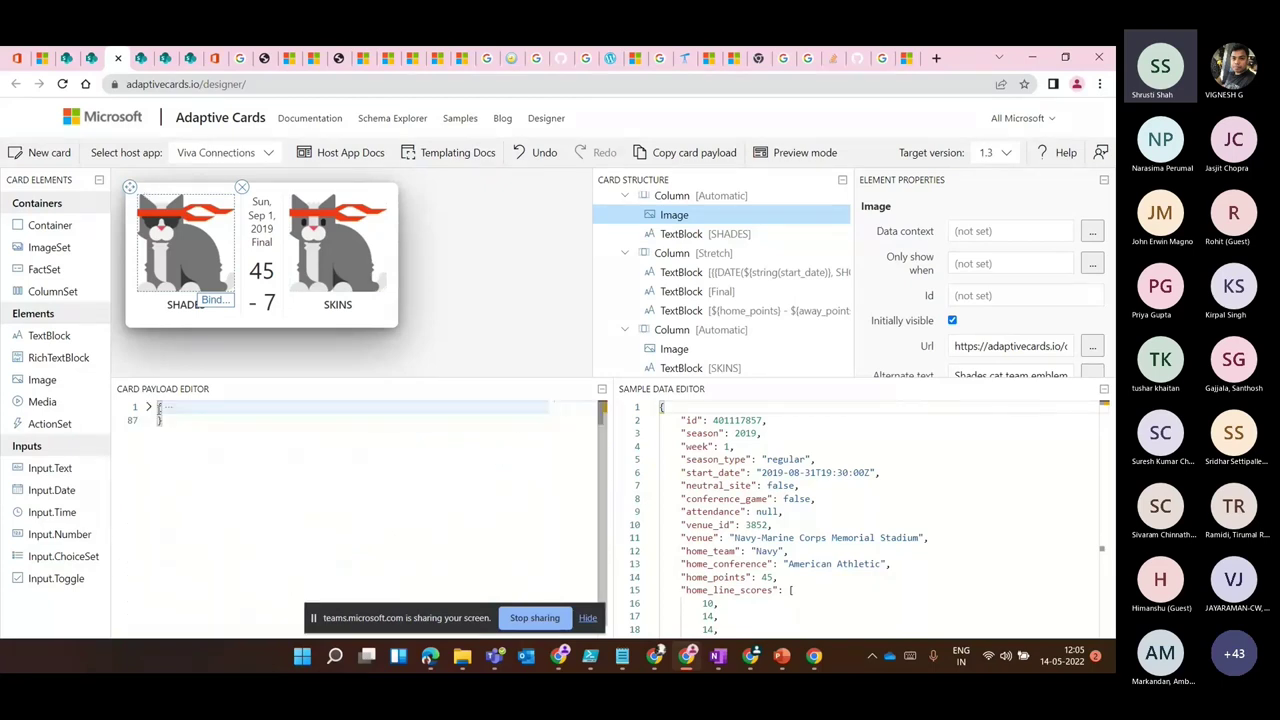
# Re-expand the designer's card payload, then return to the My Viva Card settings in SharePoint.
pyautogui.click(156, 407)
pyautogui.scroll(-5, 249, 410)
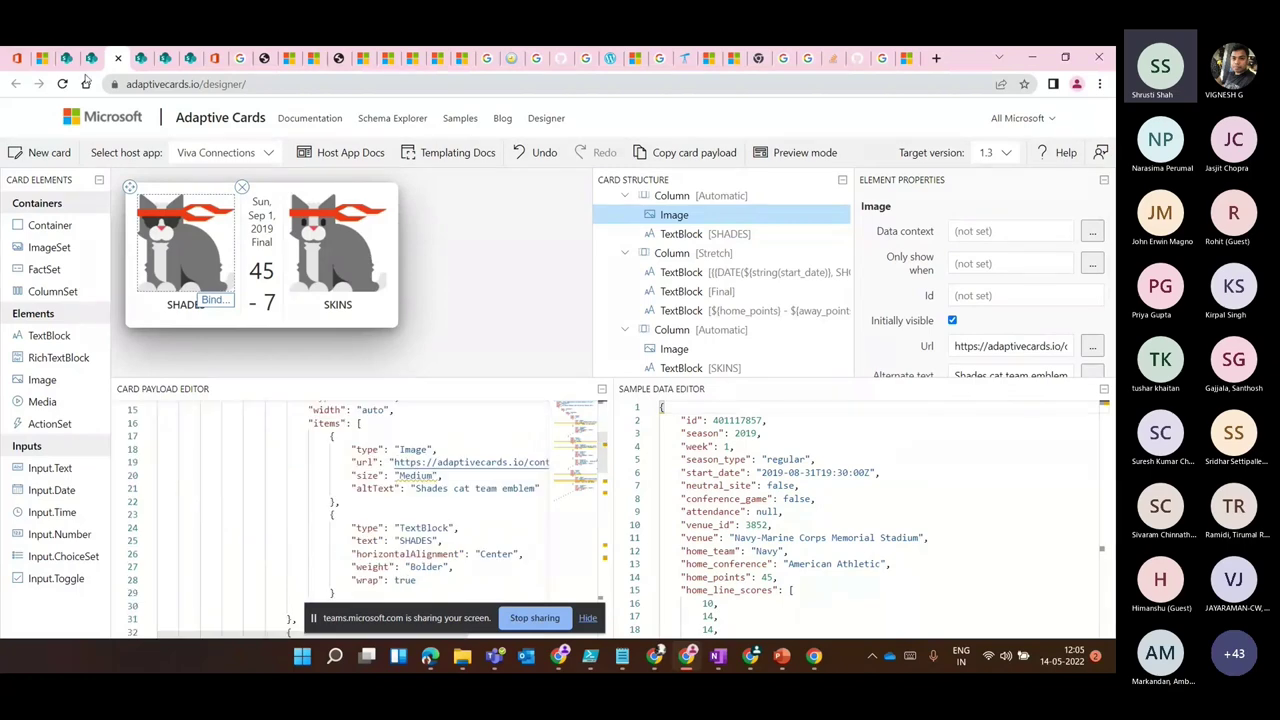
pyautogui.click(66, 58)
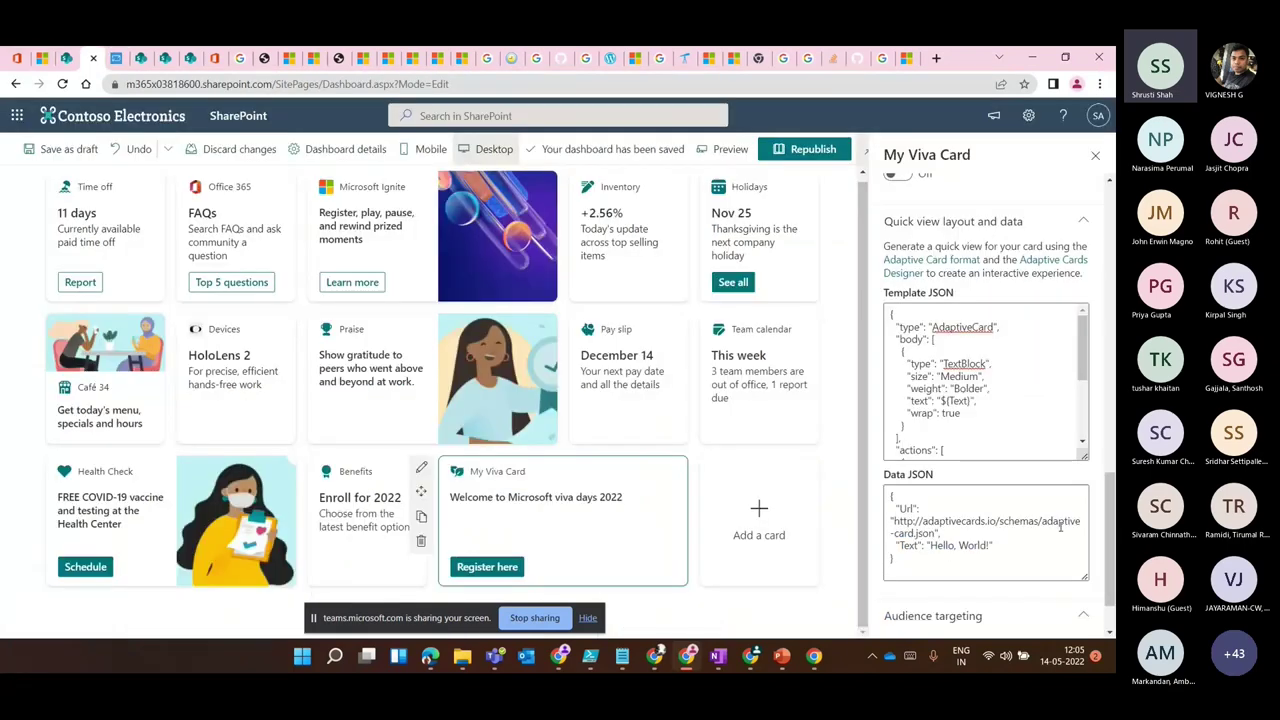
pyautogui.scroll(2, 1050, 530)
pyautogui.scroll(-3, 1000, 528)
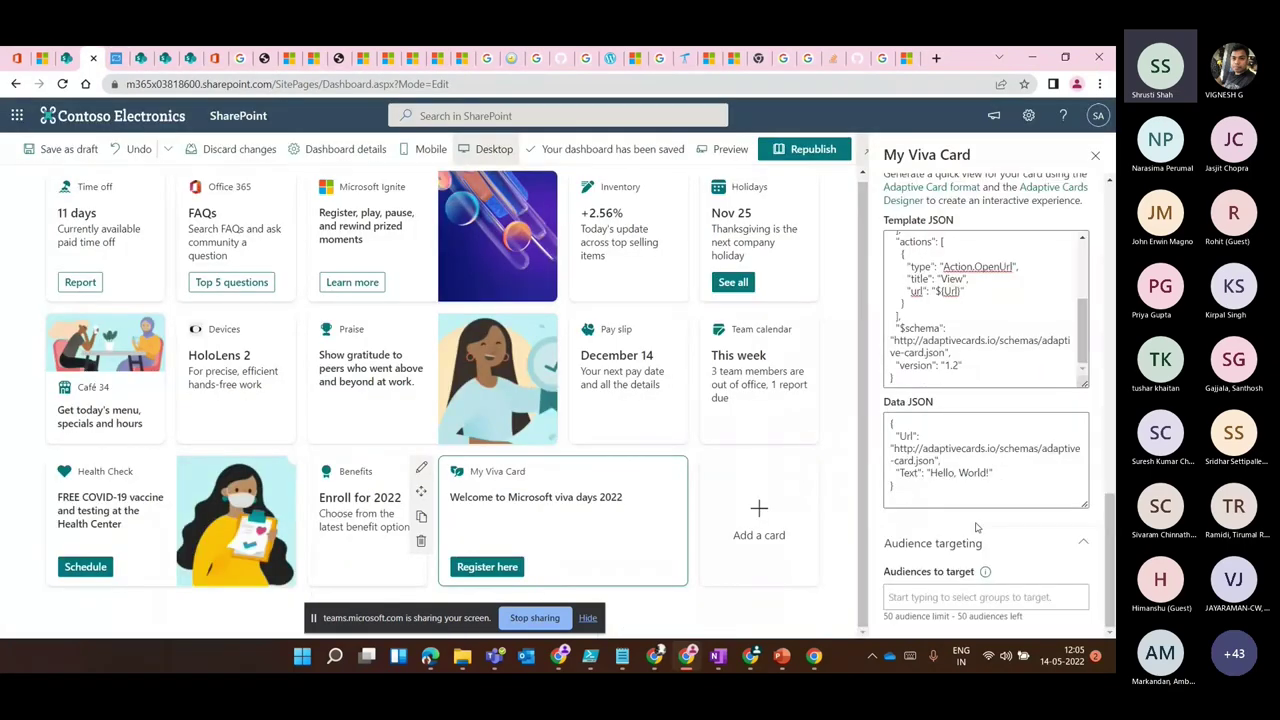
# Highlight the Url binding in the Template and Data JSON, then close the card settings.
pyautogui.moveTo(990, 496); pyautogui.dragTo(880, 438)
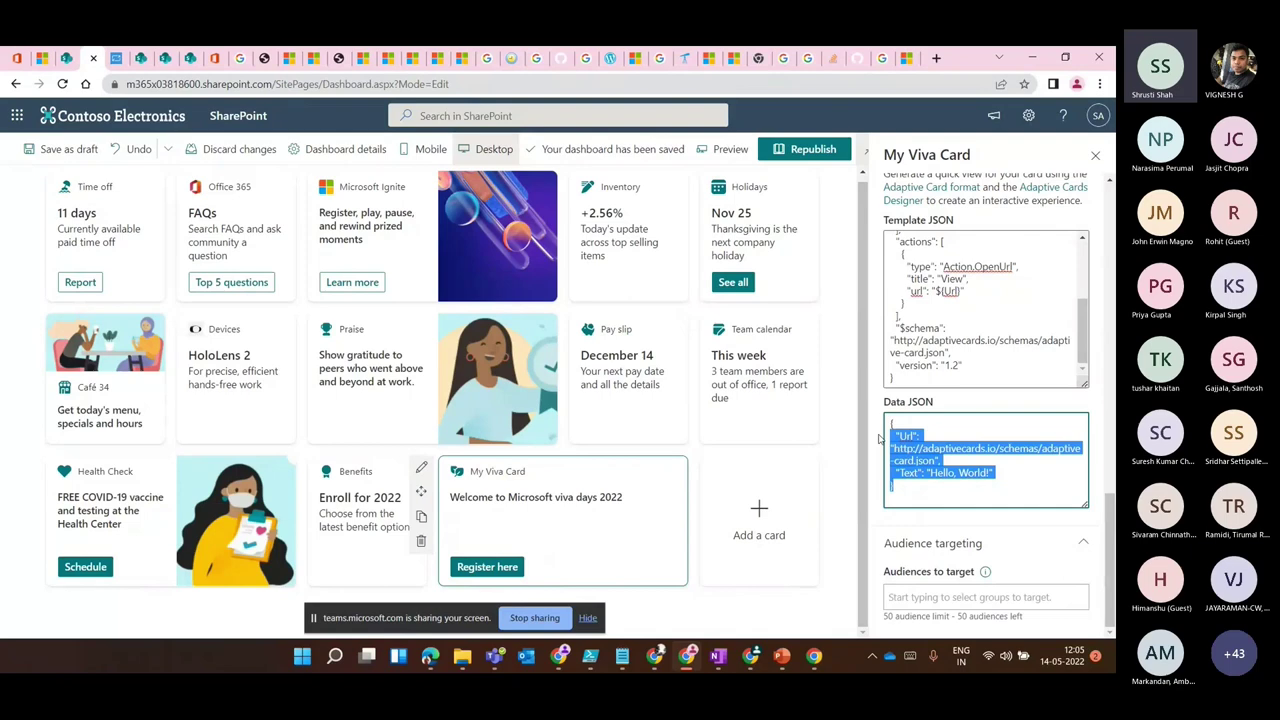
pyautogui.click(938, 291)
pyautogui.moveTo(964, 292); pyautogui.dragTo(934, 291)
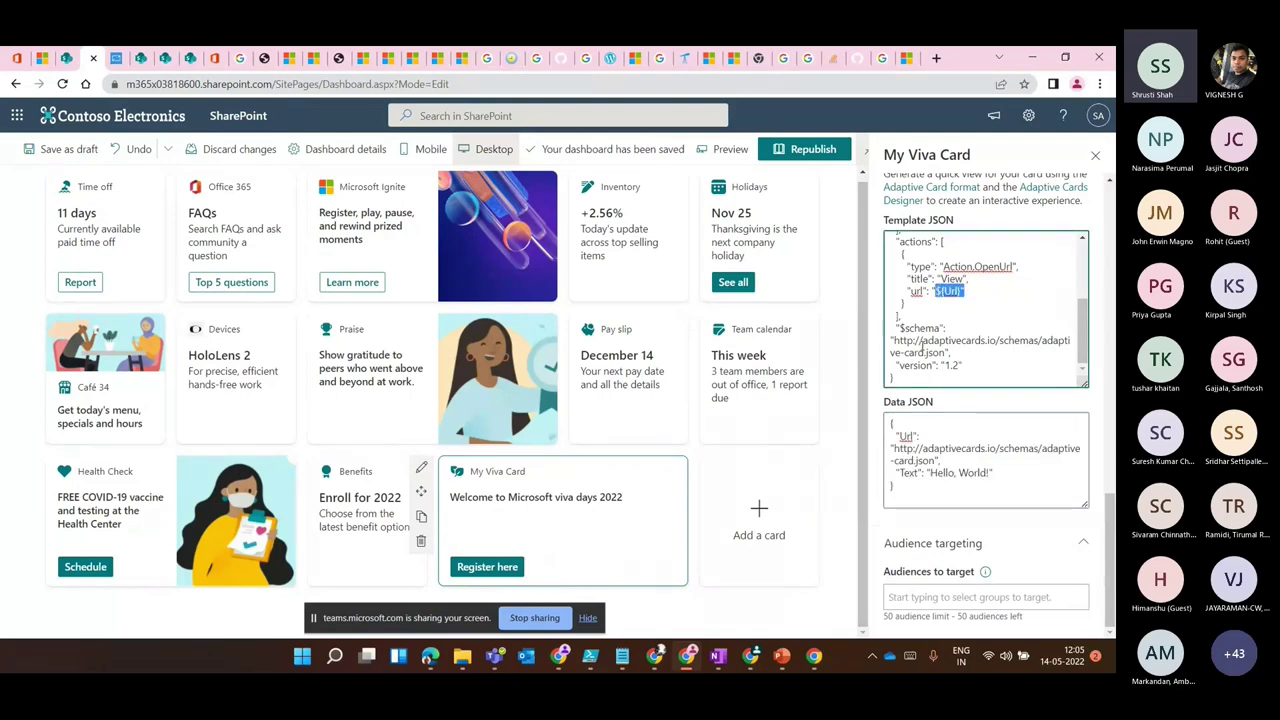
pyautogui.moveTo(893, 436); pyautogui.dragTo(940, 461)
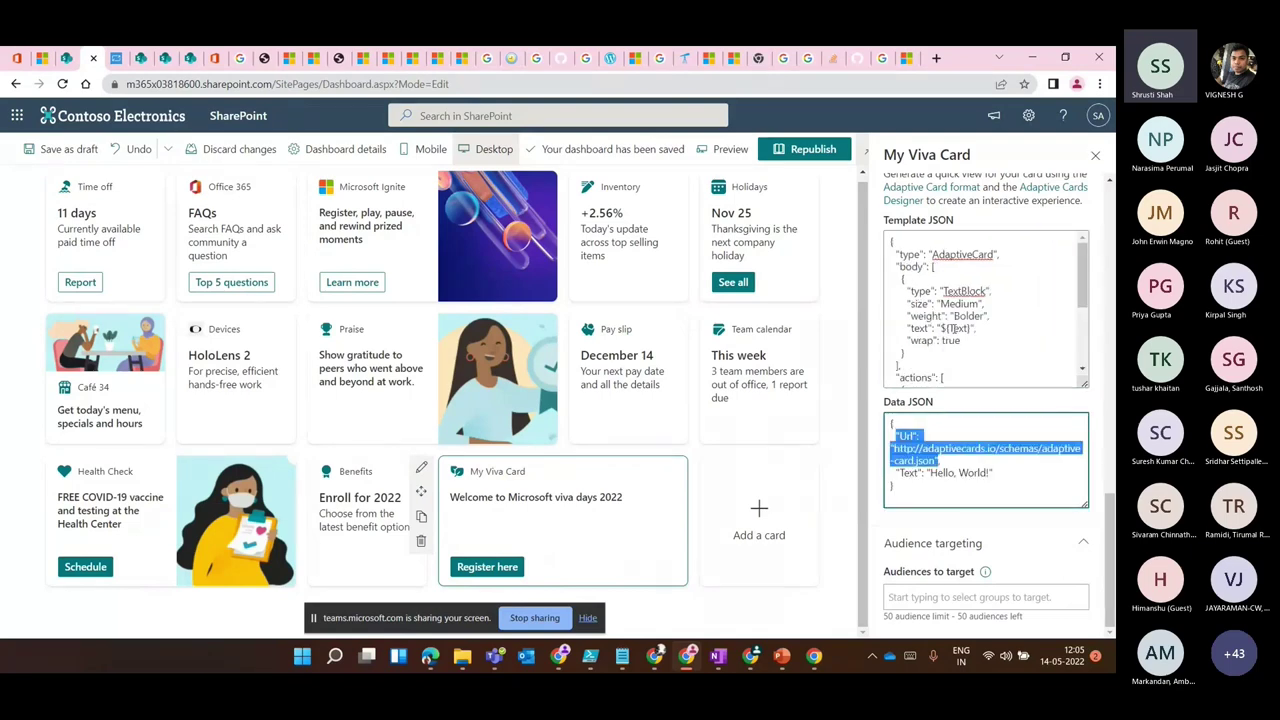
pyautogui.hotkey('ctrl', 'a')
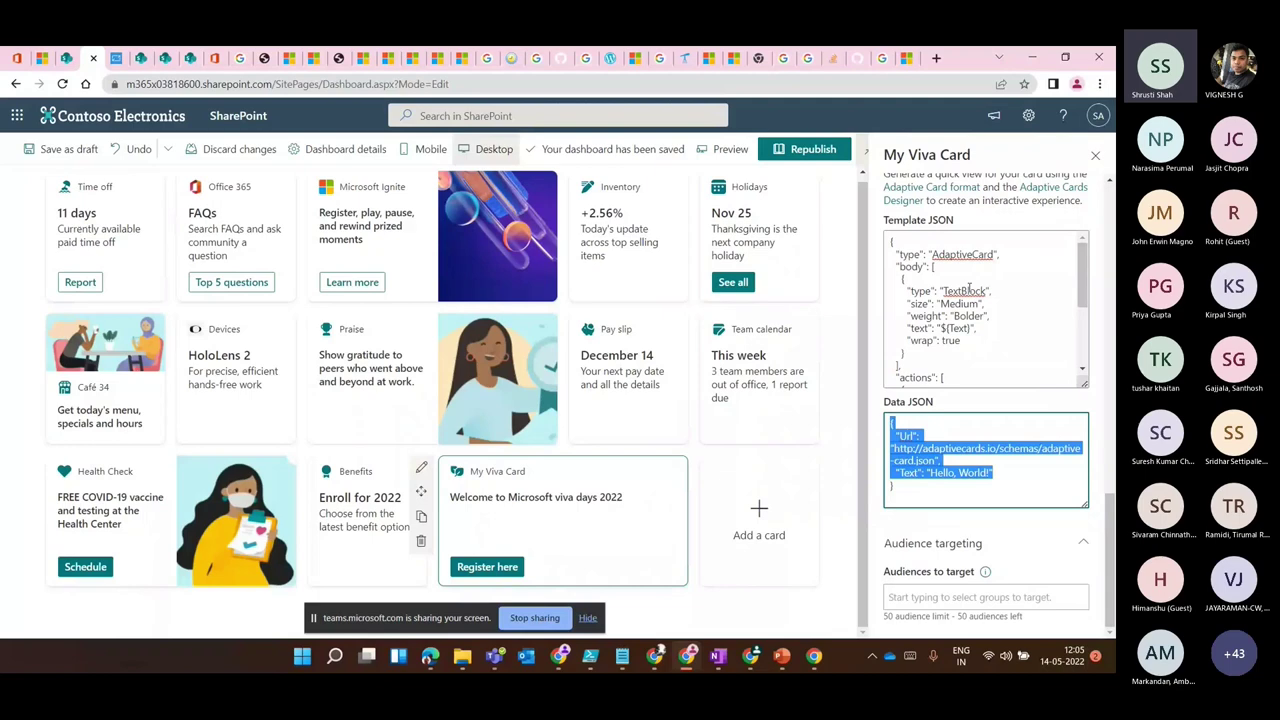
pyautogui.scroll(3, 968, 288)
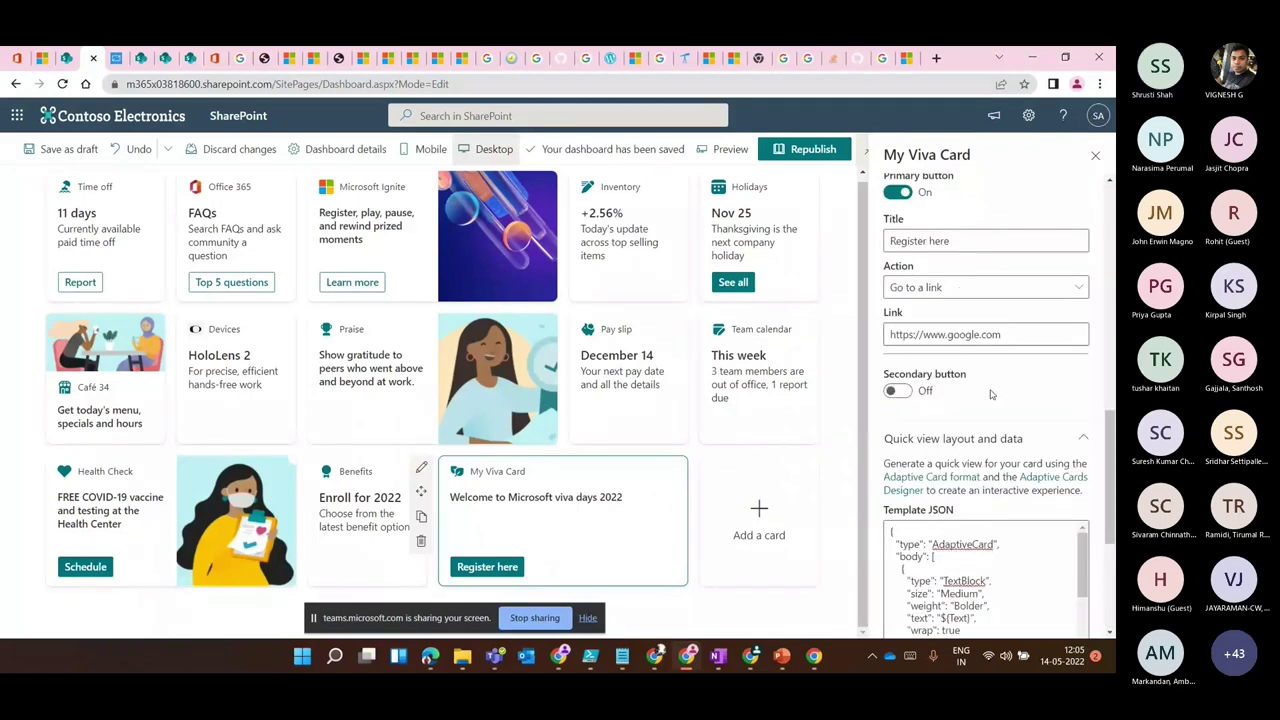
pyautogui.scroll(-2, 991, 420)
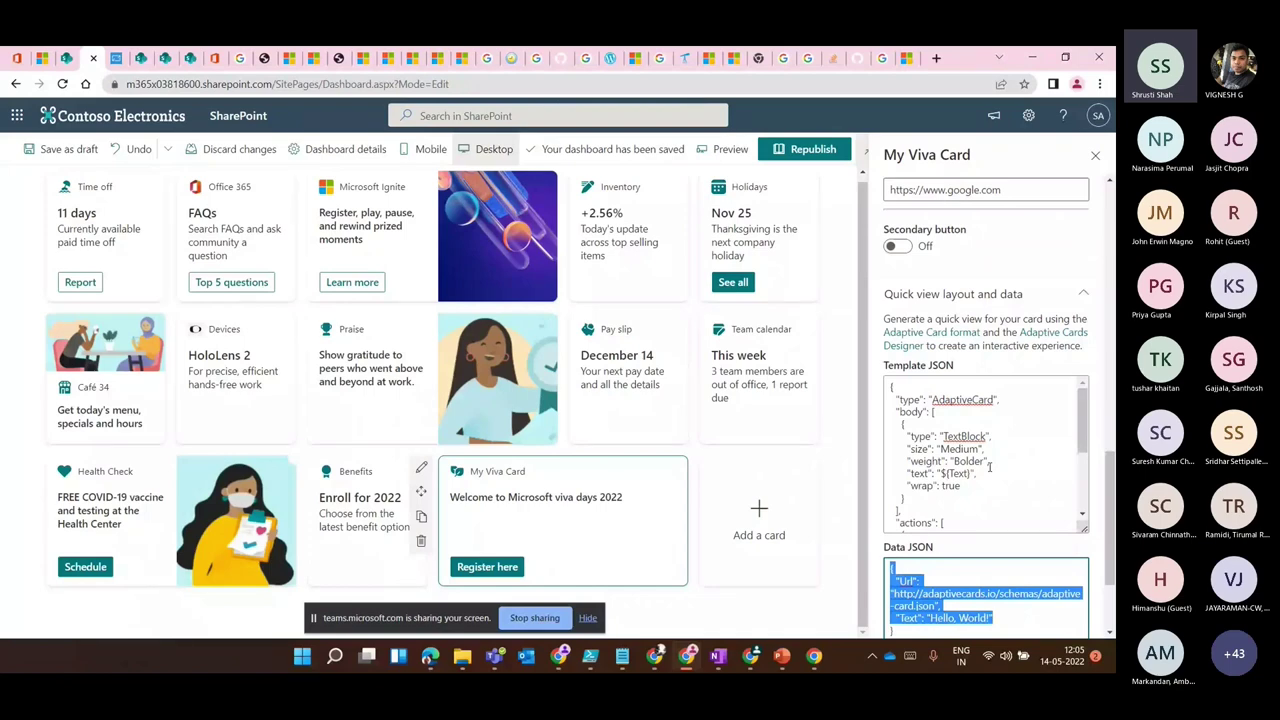
pyautogui.scroll(10, 990, 467)
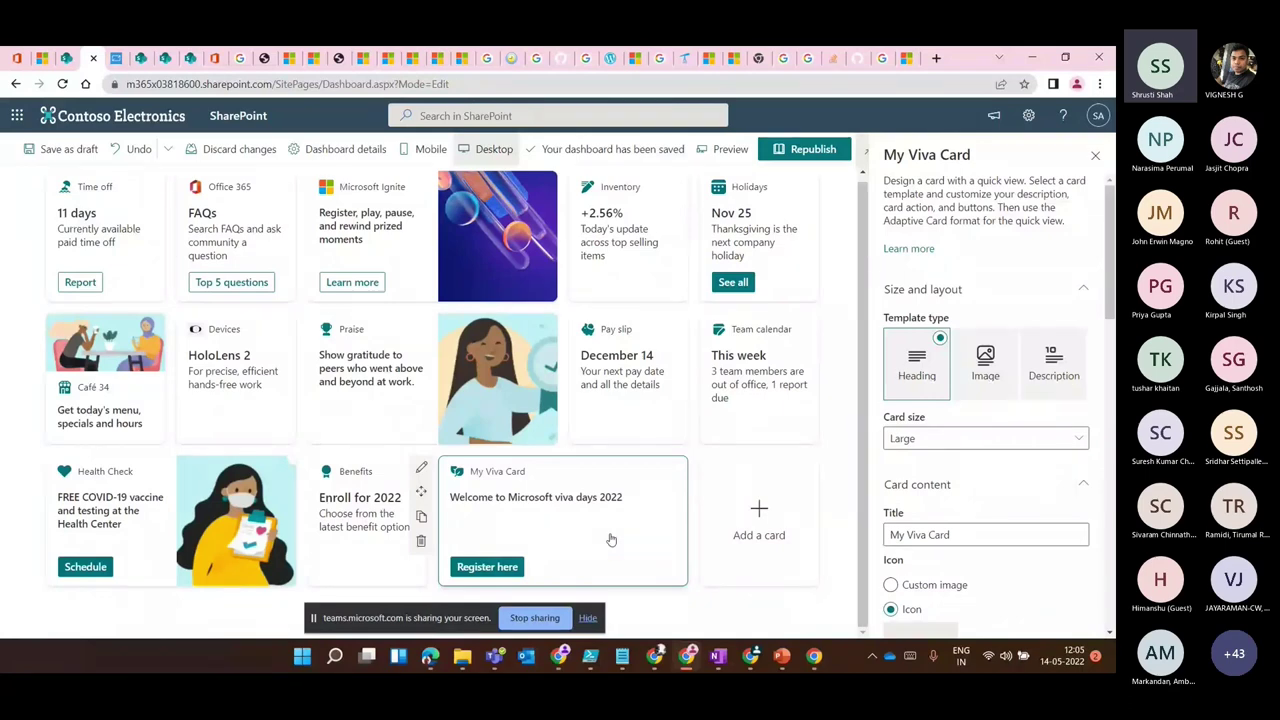
pyautogui.press('Escape')
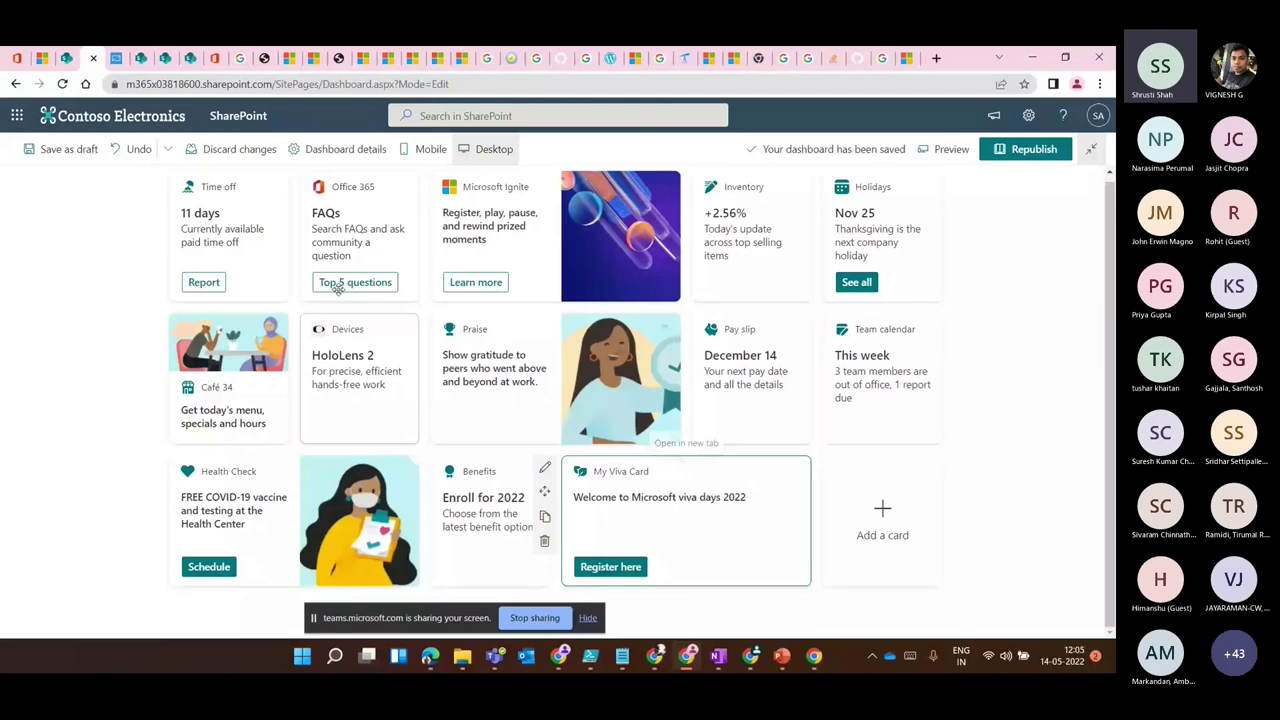
# Inspect the Devices card's Card content settings to see how it uses a custom image.
pyautogui.click(345, 340)
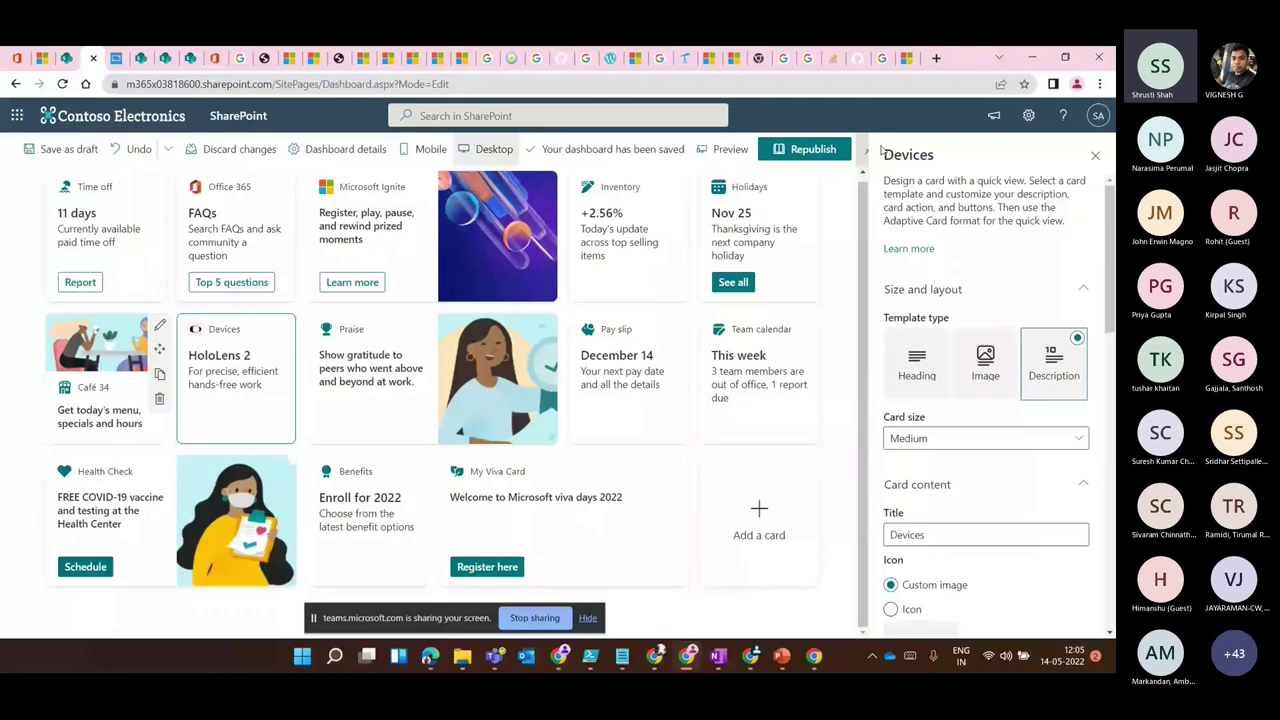
pyautogui.moveTo(893, 155); pyautogui.dragTo(894, 412)
pyautogui.scroll(-3, 894, 412)
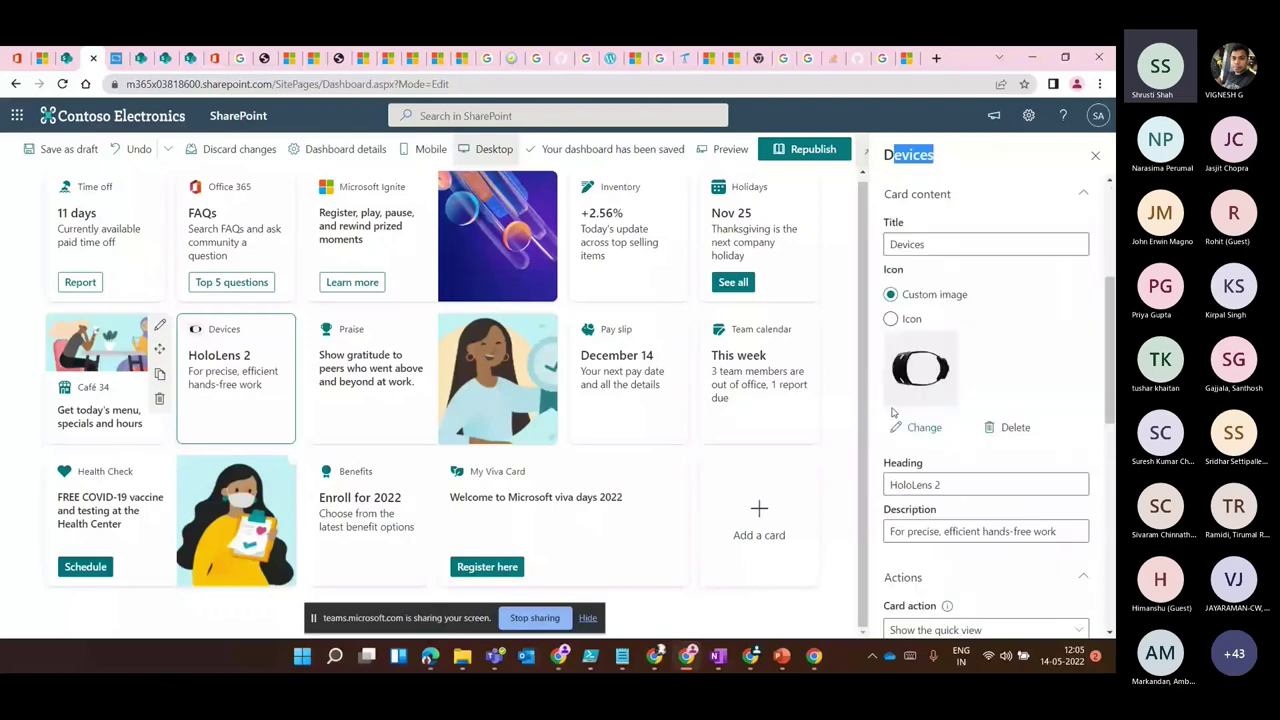
pyautogui.scroll(-1, 968, 432)
pyautogui.scroll(-2, 968, 432)
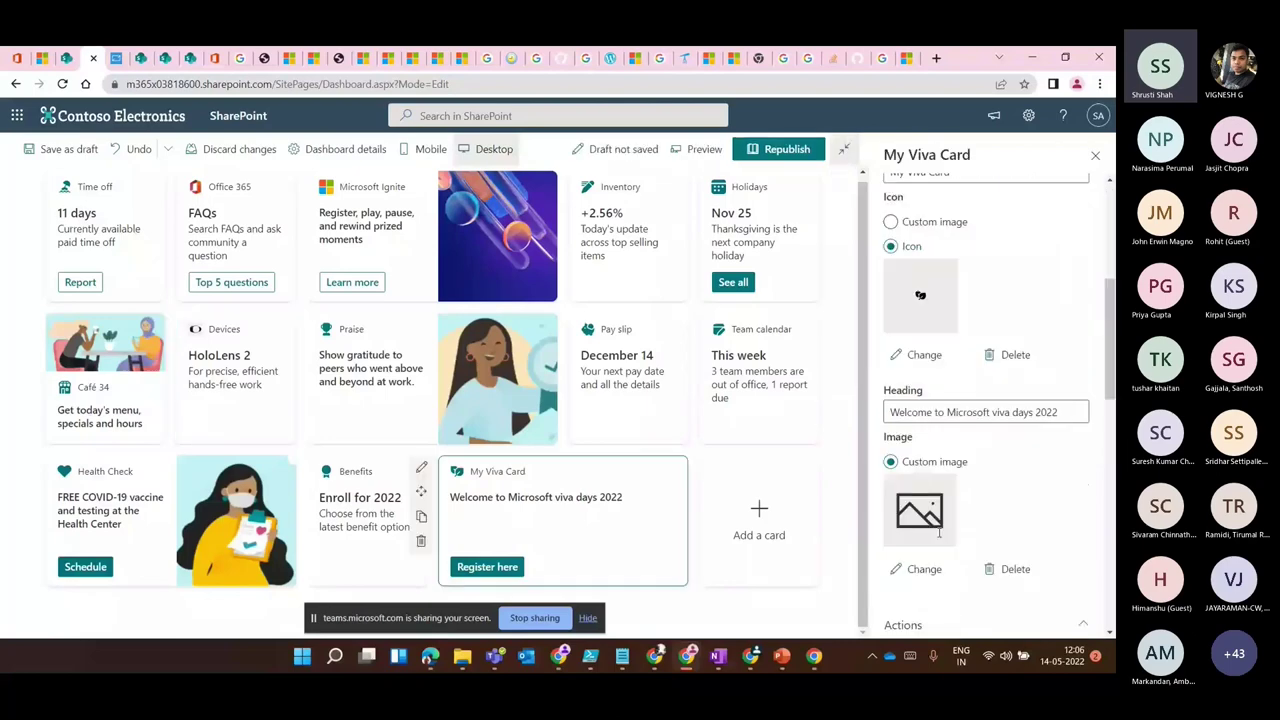
# Insert a stock beach picture as the My Viva Card's image.
pyautogui.scroll(-10, 938, 533)
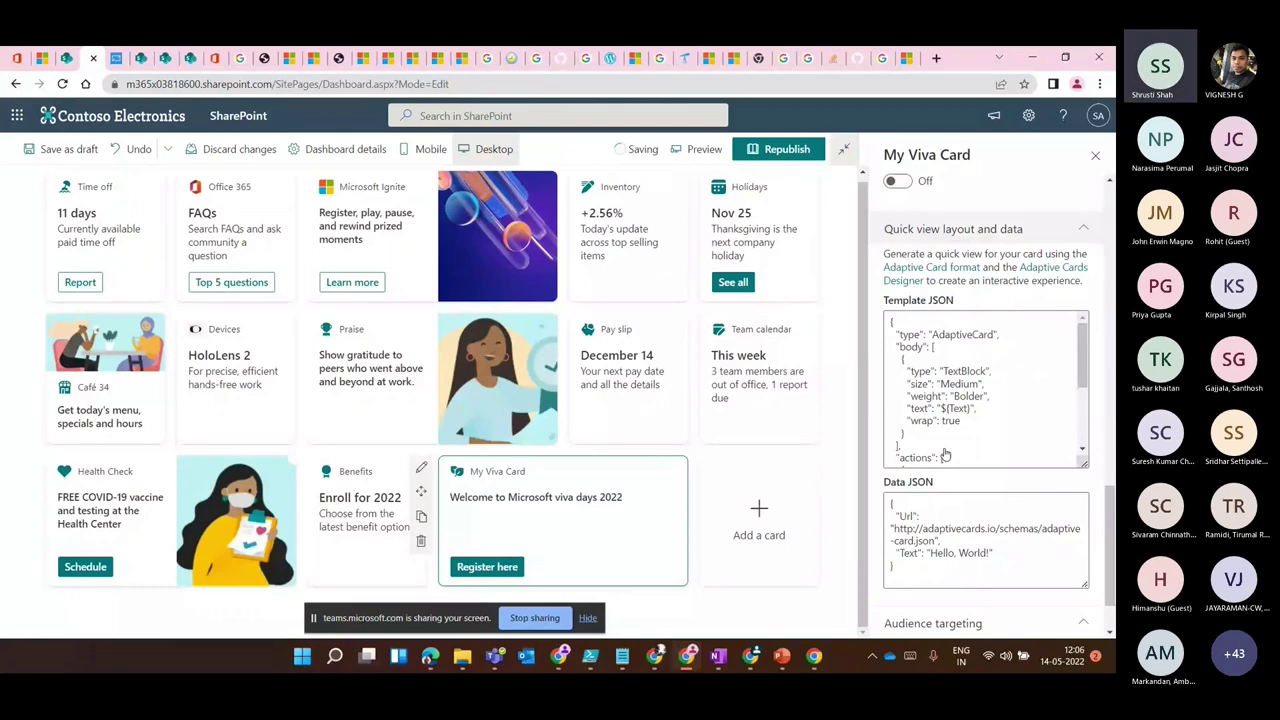
pyautogui.click(664, 368)
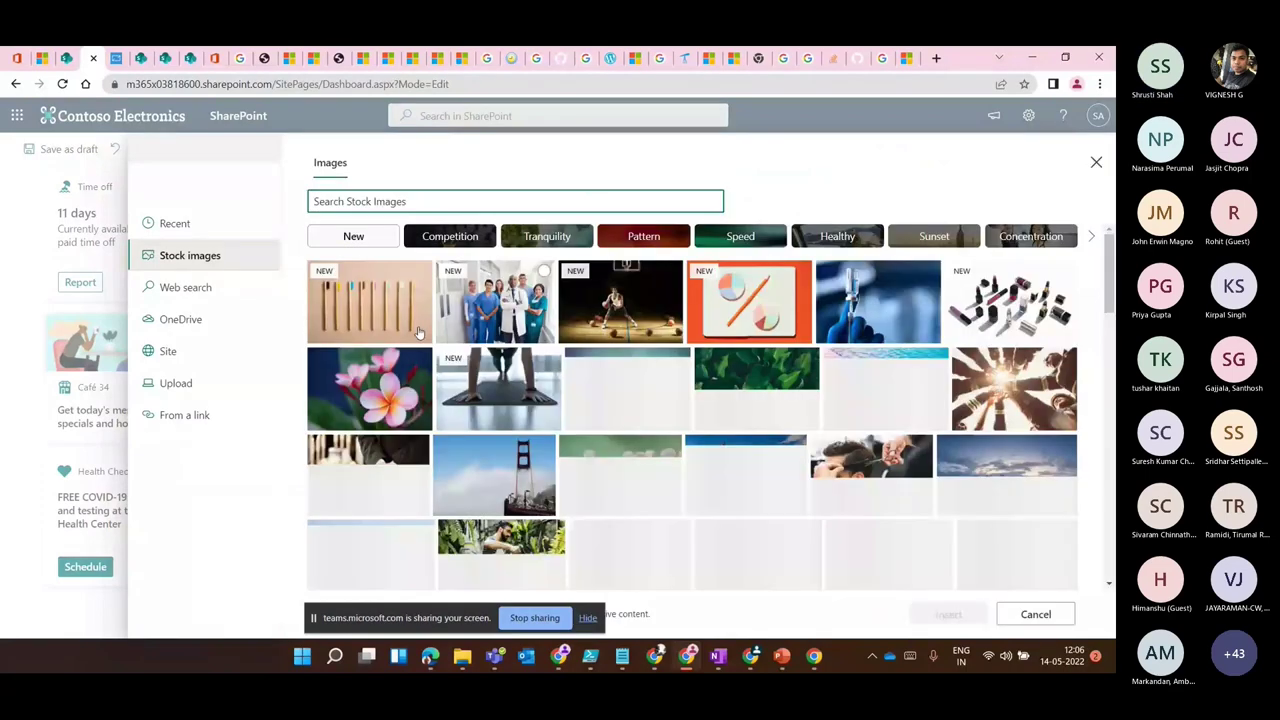
pyautogui.scroll(-2, 583, 340)
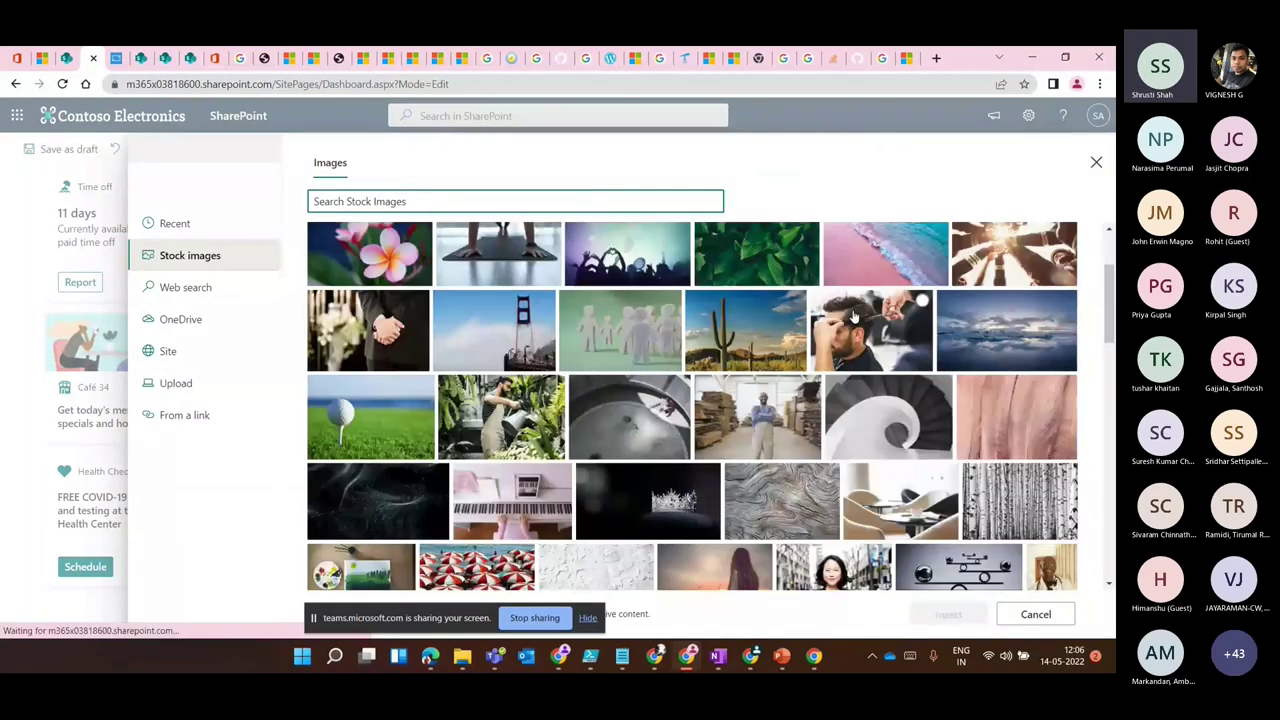
pyautogui.click(853, 317)
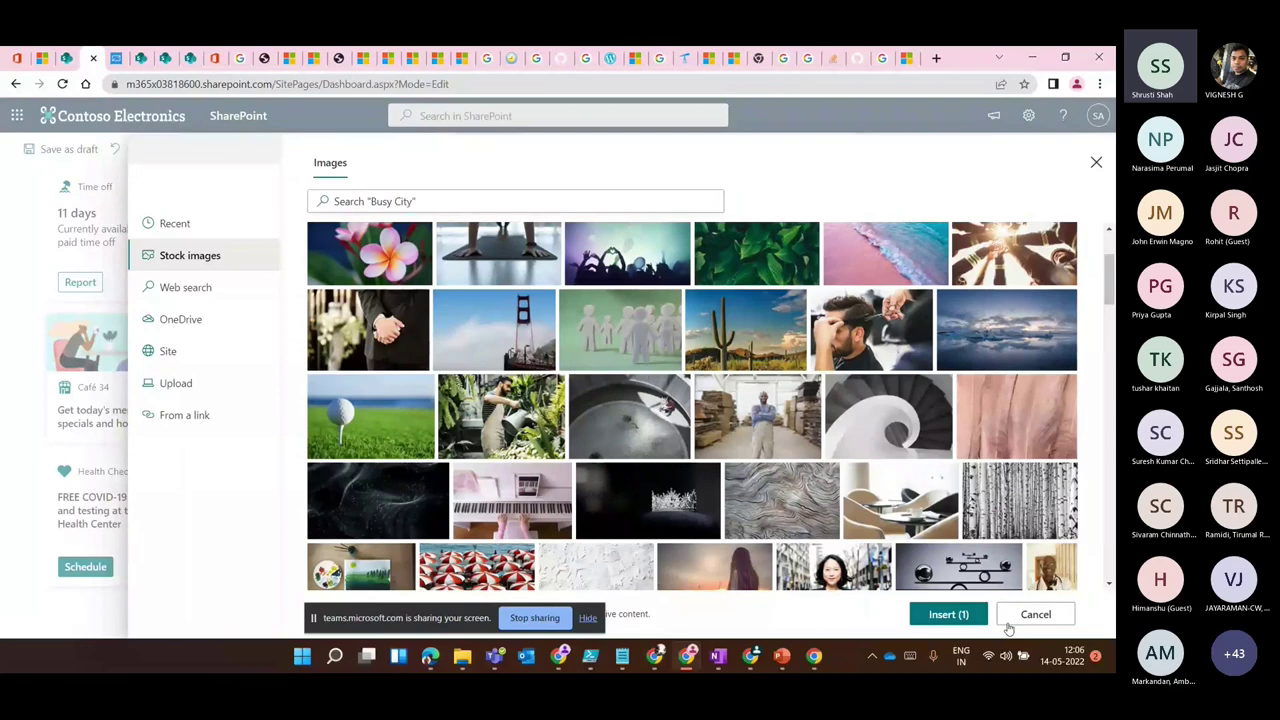
pyautogui.click(1009, 621)
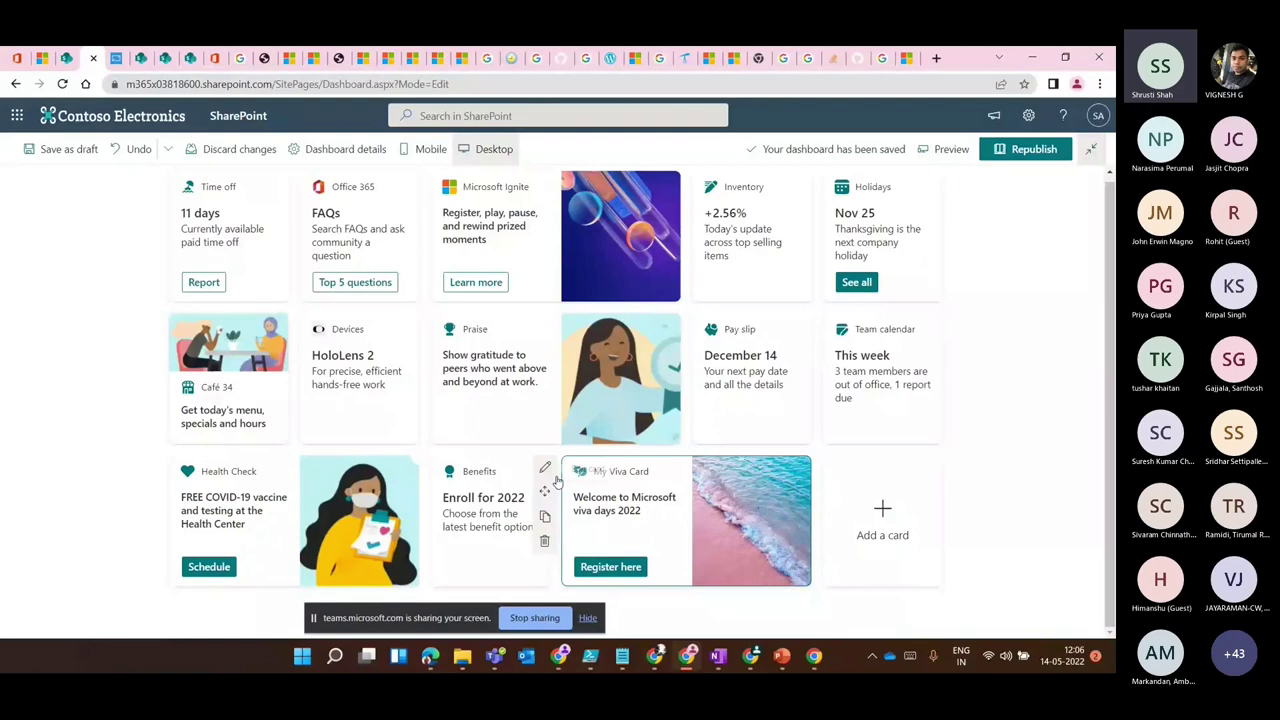
pyautogui.hotkey('ctrl', 'Tab')
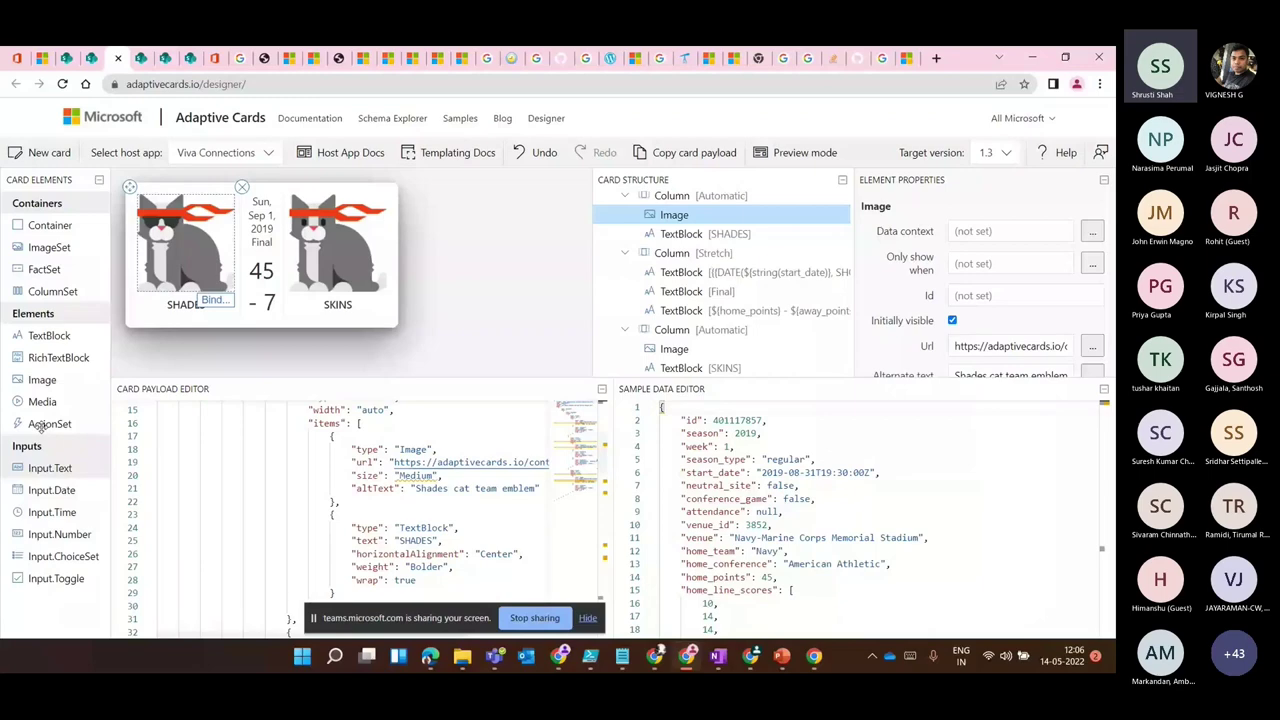
pyautogui.hotkey('ctrl', 'shift', 'Tab')
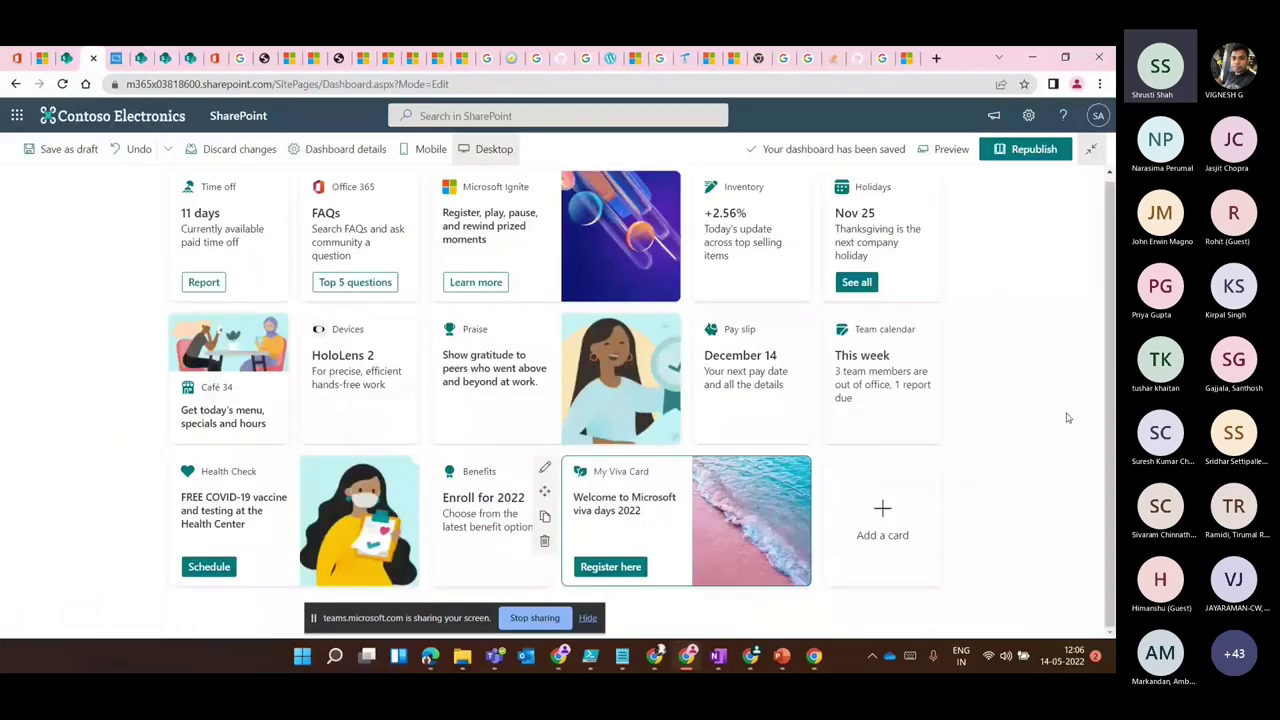
pyautogui.click(544, 471)
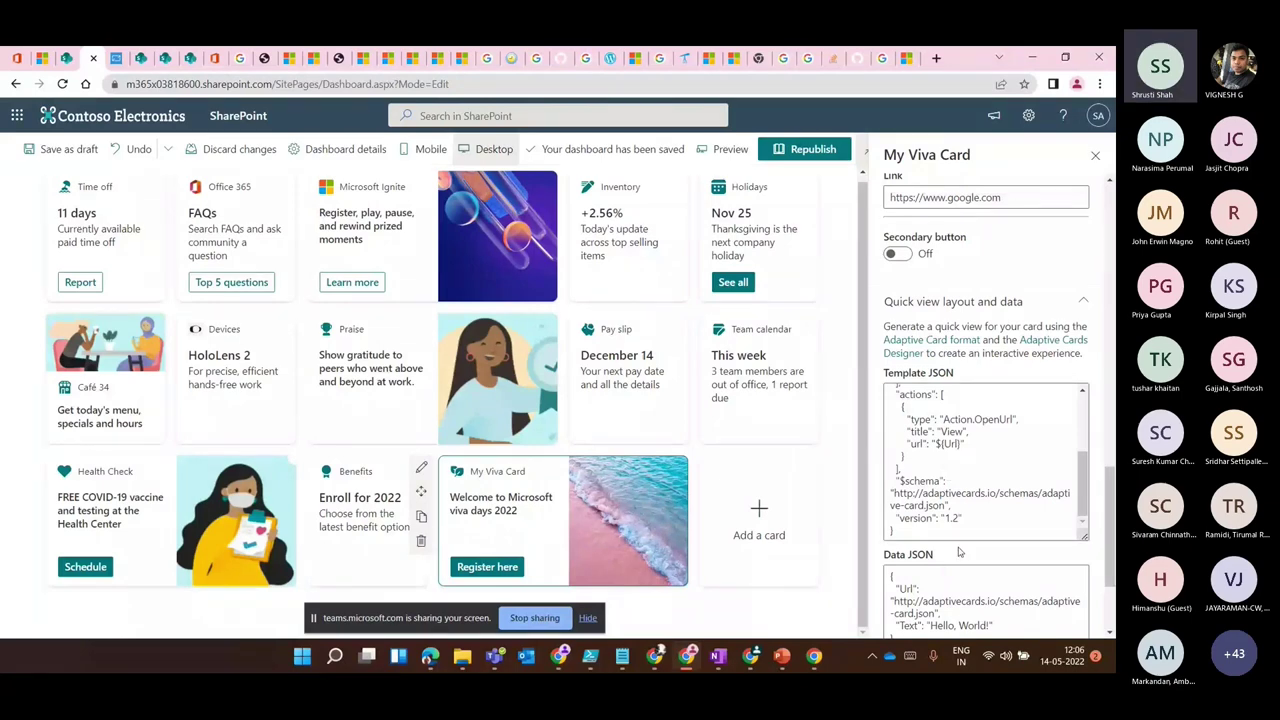
pyautogui.scroll(10, 958, 550)
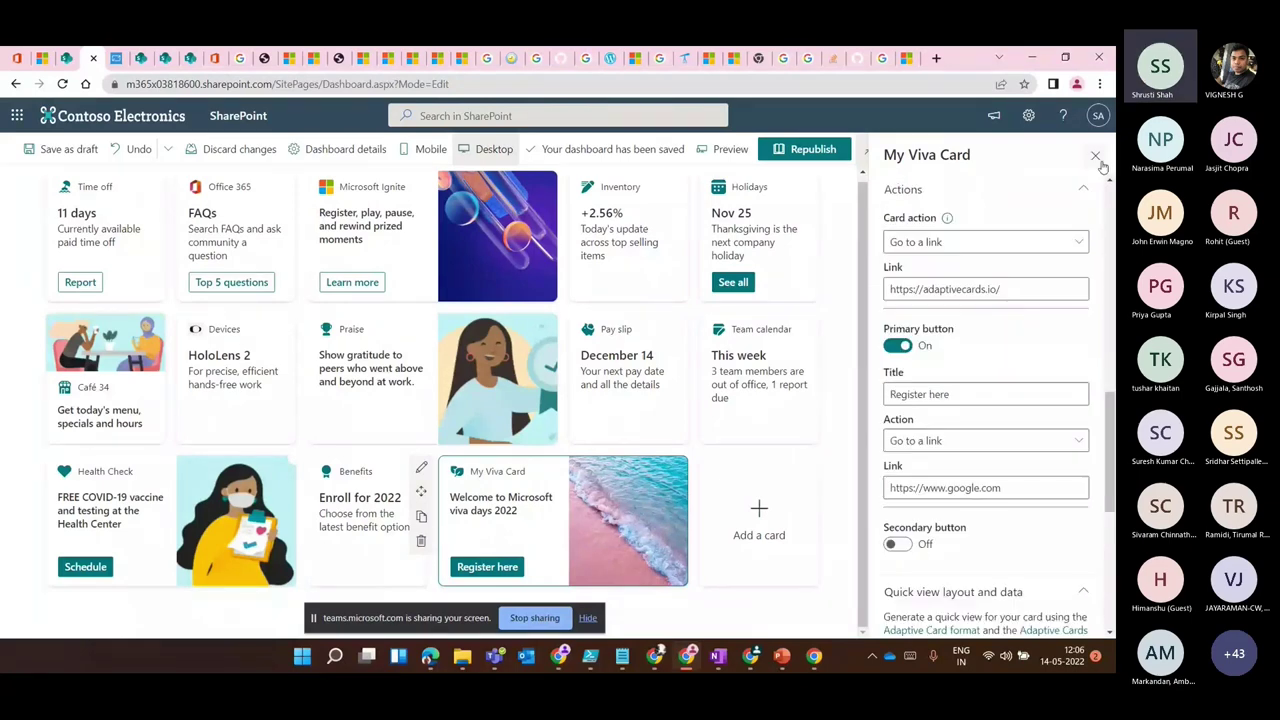
pyautogui.click(1095, 155)
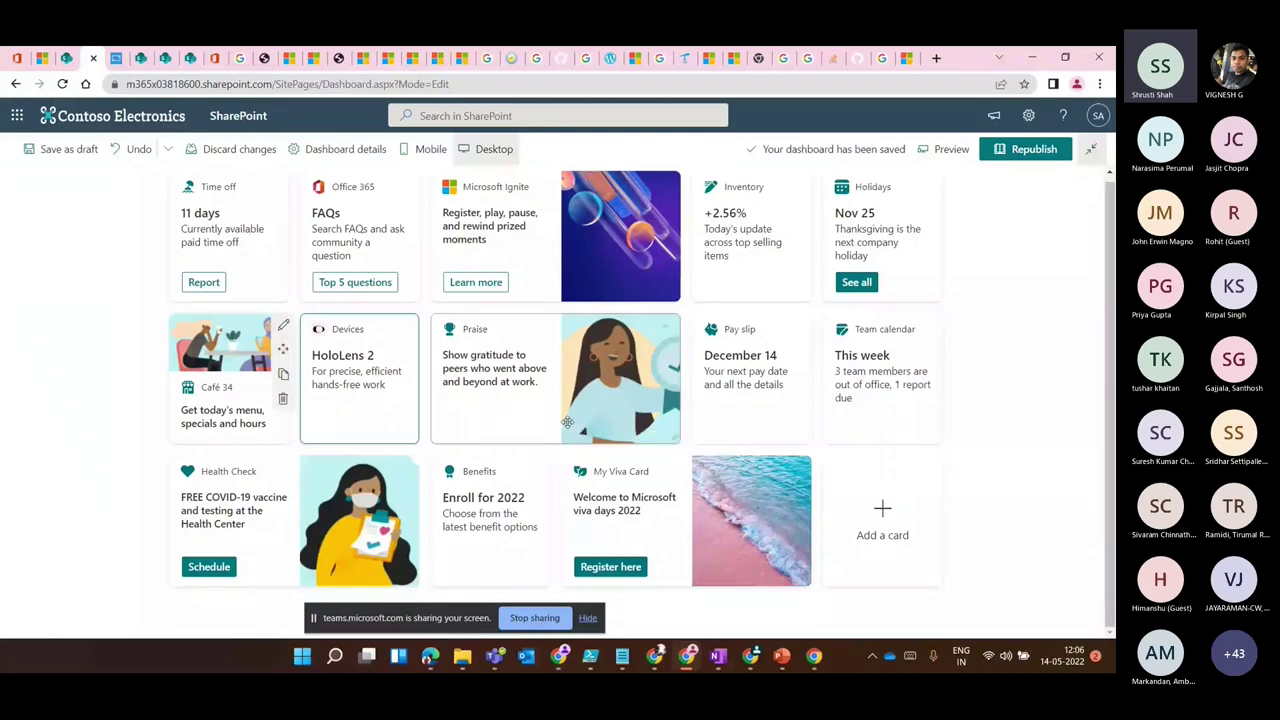
# Add an Assigned Tasks card, look over its audience settings, and close its pane.
pyautogui.click(742, 426)
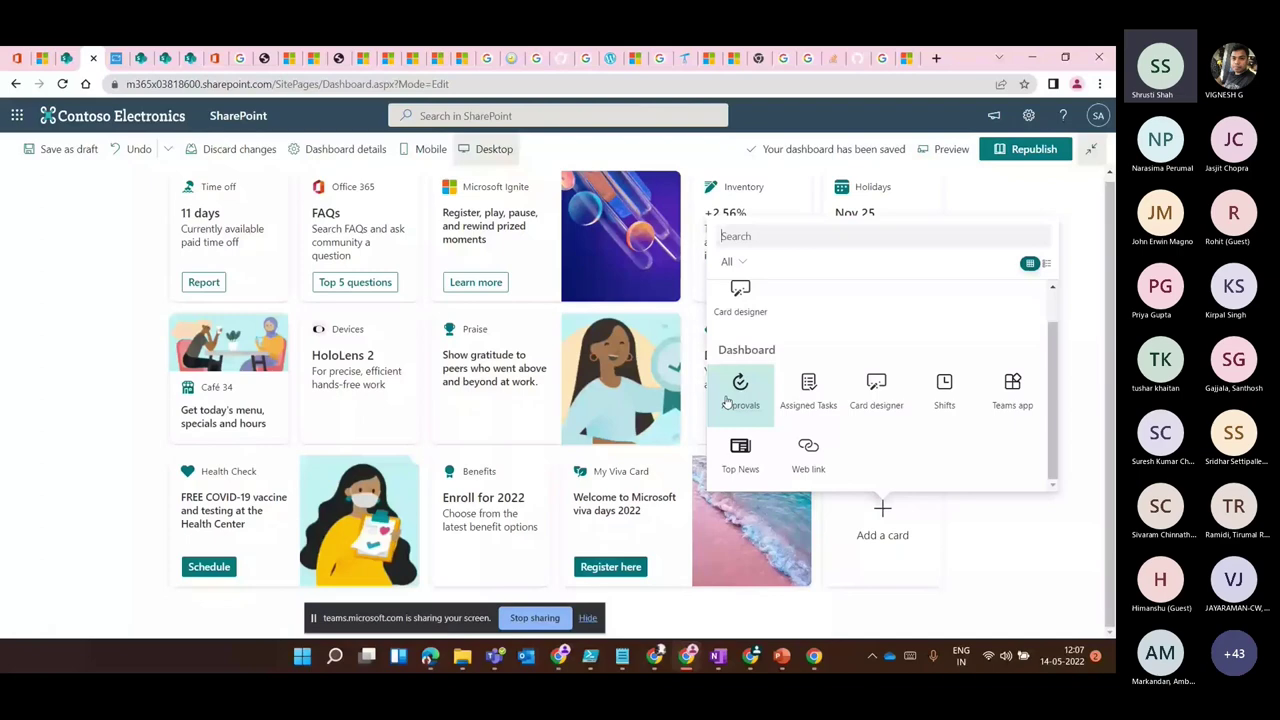
pyautogui.click(727, 400)
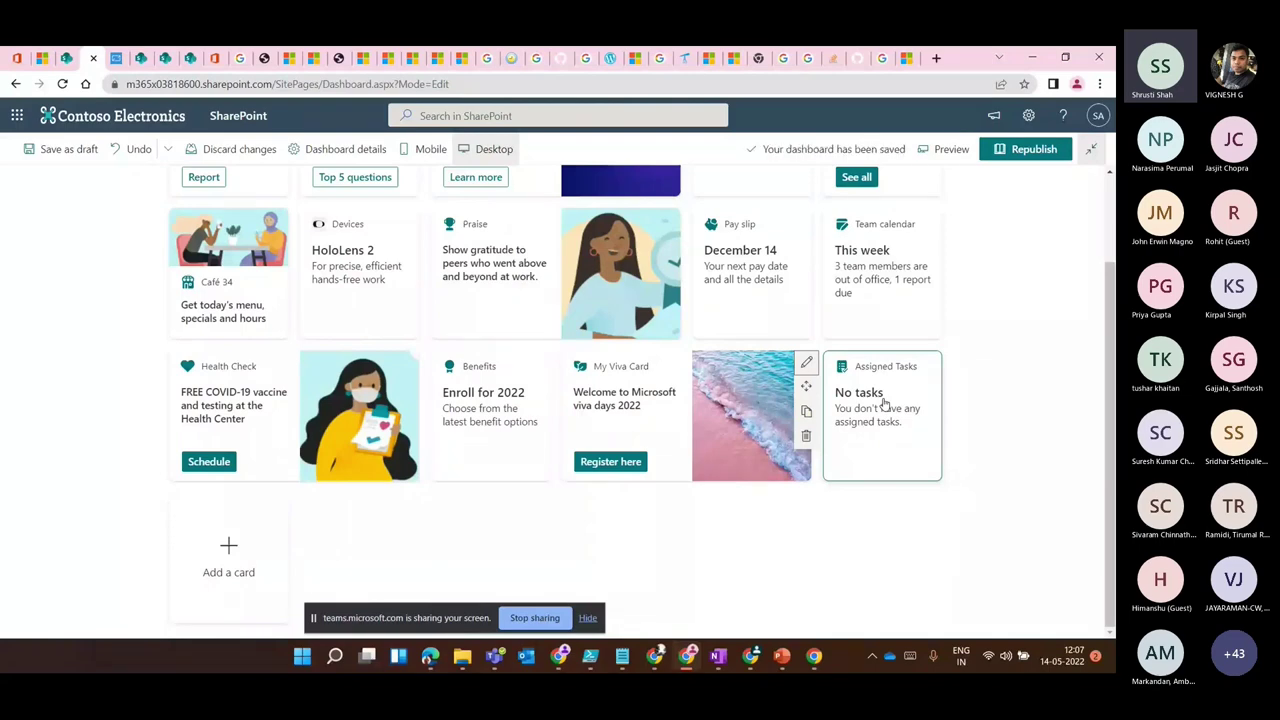
pyautogui.click(884, 403)
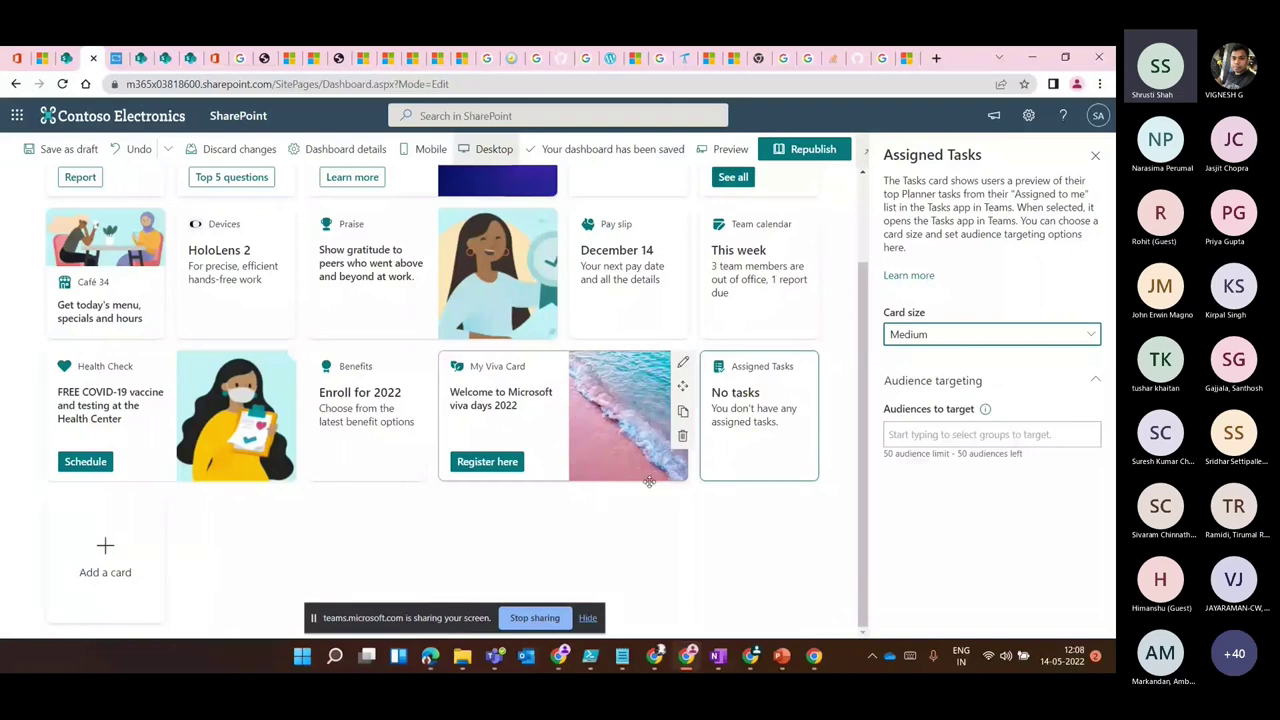
pyautogui.click(972, 436)
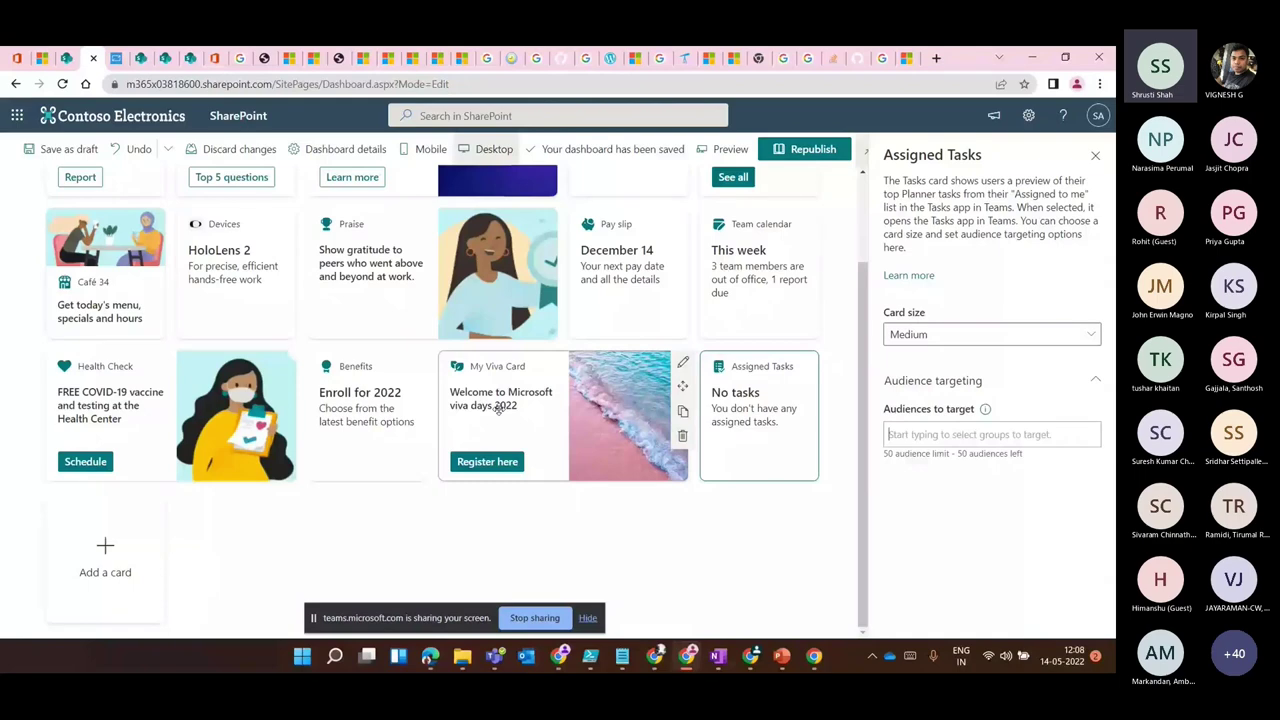
pyautogui.scroll(1, 498, 408)
pyautogui.scroll(-1, 498, 408)
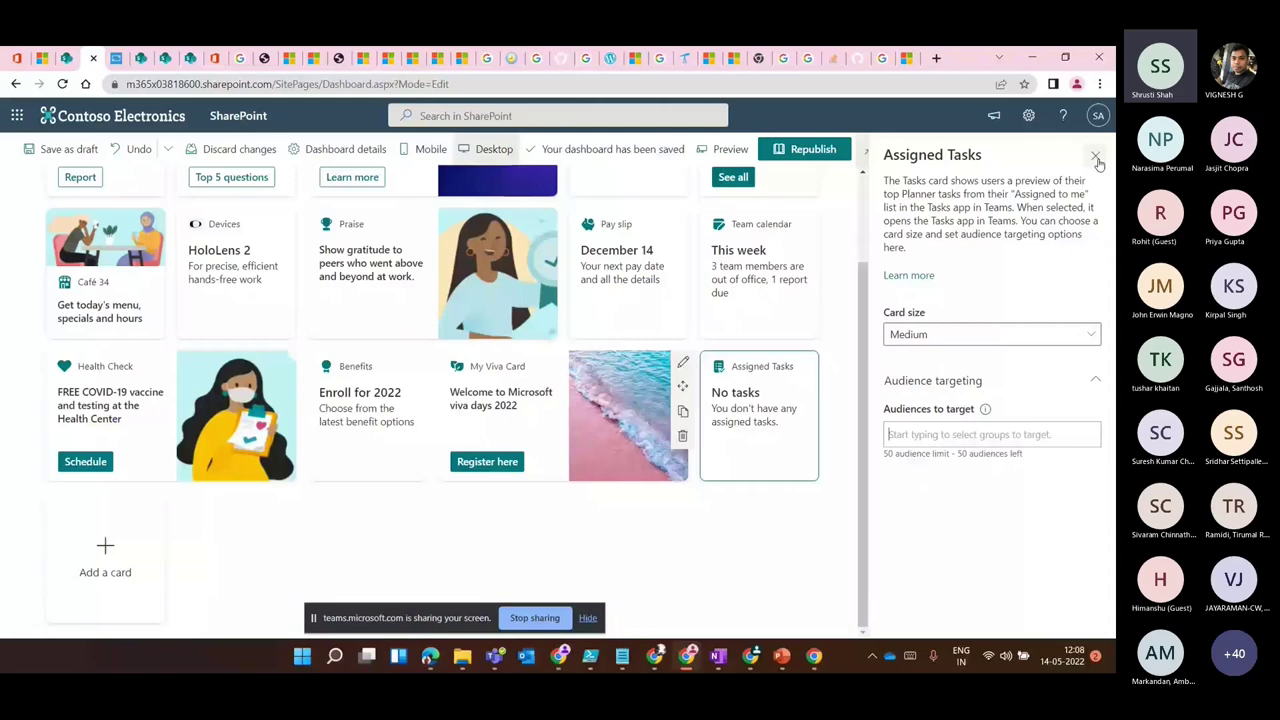
pyautogui.click(1097, 160)
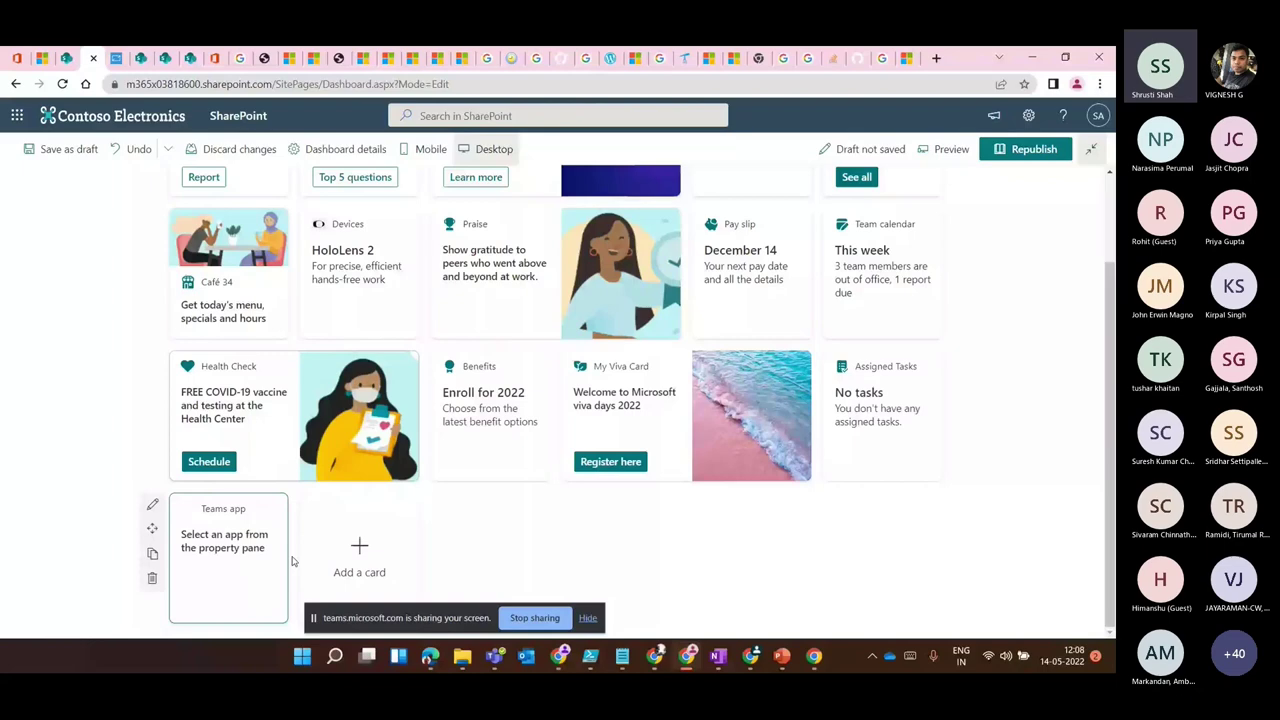
# Set the Teams app card to Forms, titled 'Survey of the session', at Medium size.
pyautogui.click(286, 560)
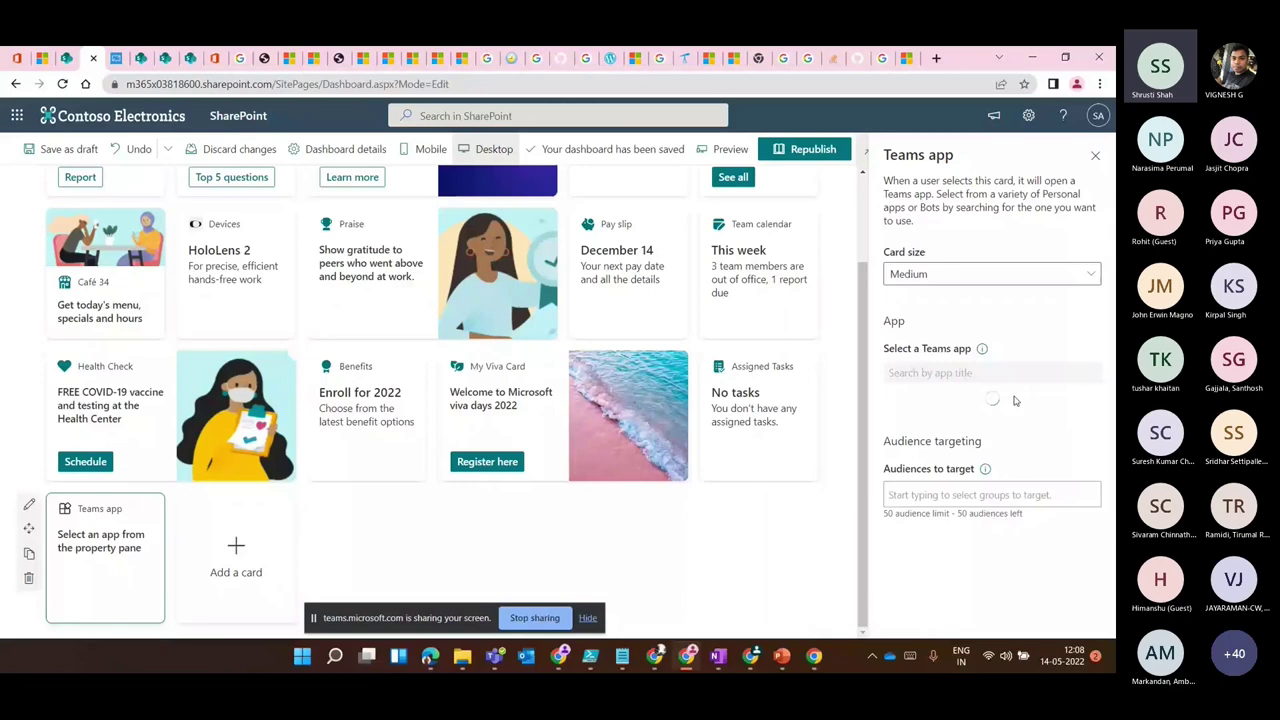
pyautogui.scroll(-3, 930, 540)
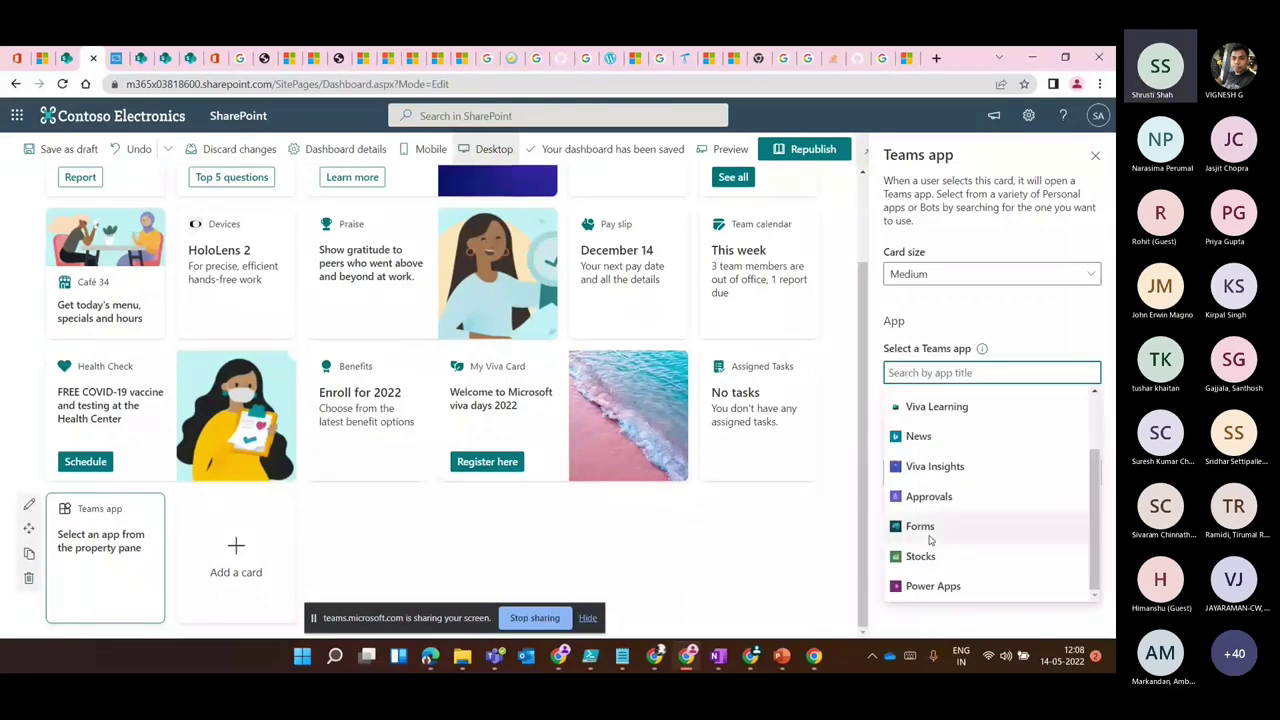
pyautogui.click(930, 536)
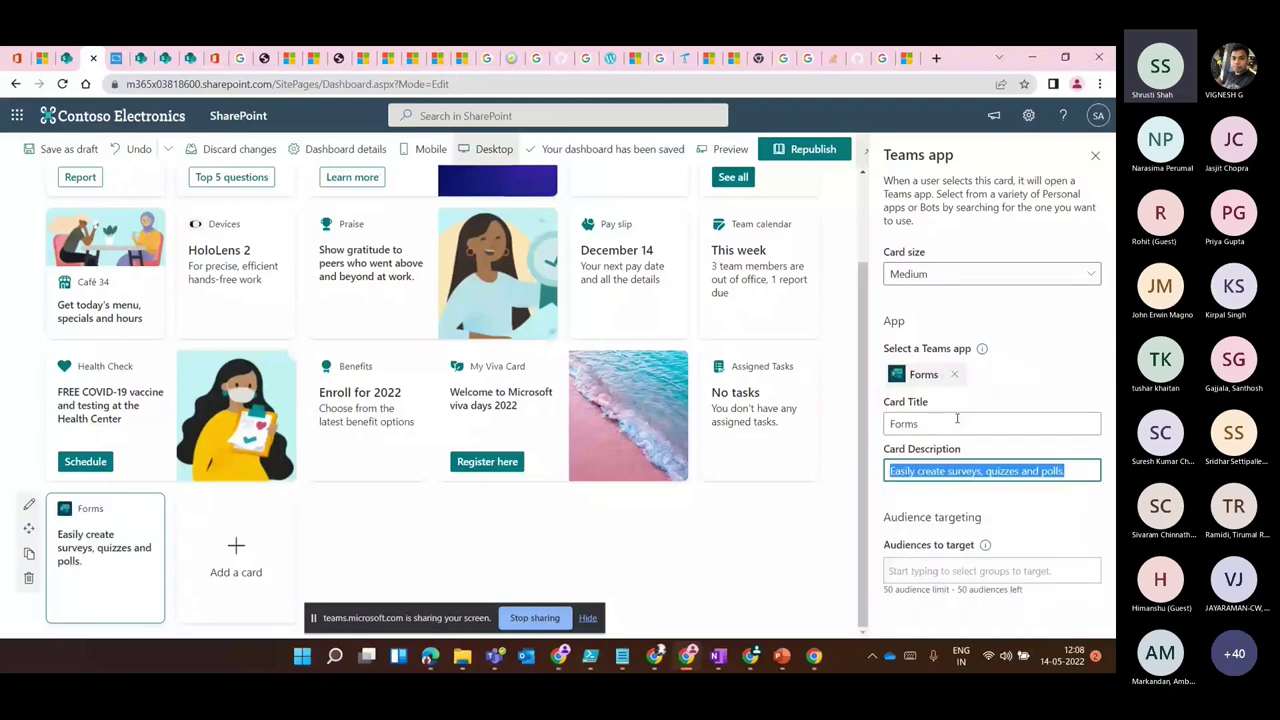
pyautogui.doubleClick(957, 421)
pyautogui.write('Survey of t')
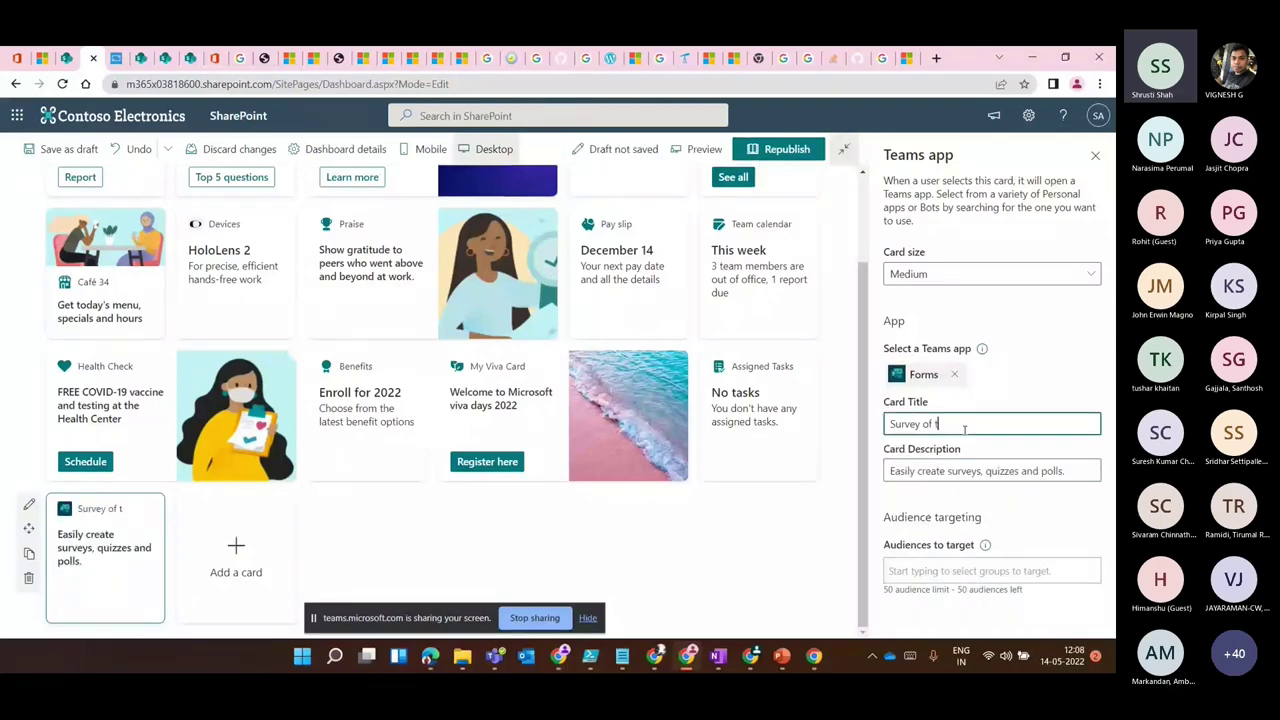
pyautogui.write('he session')
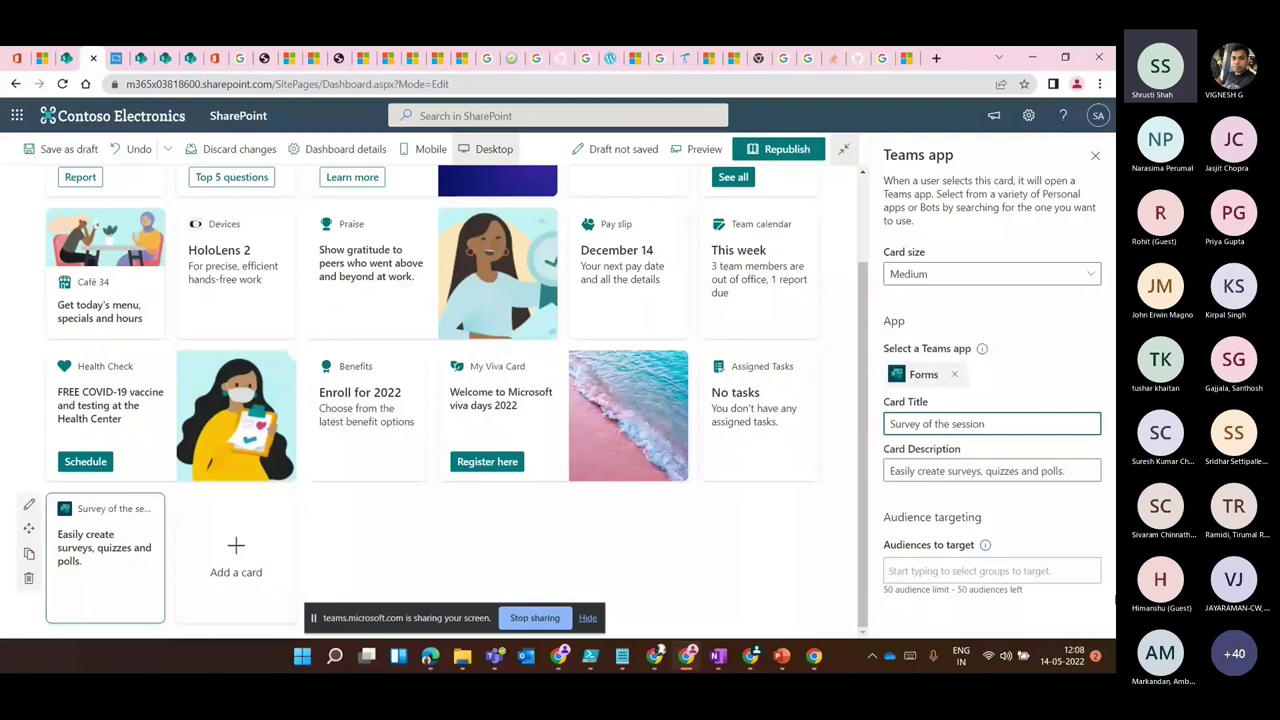
pyautogui.click(1040, 274)
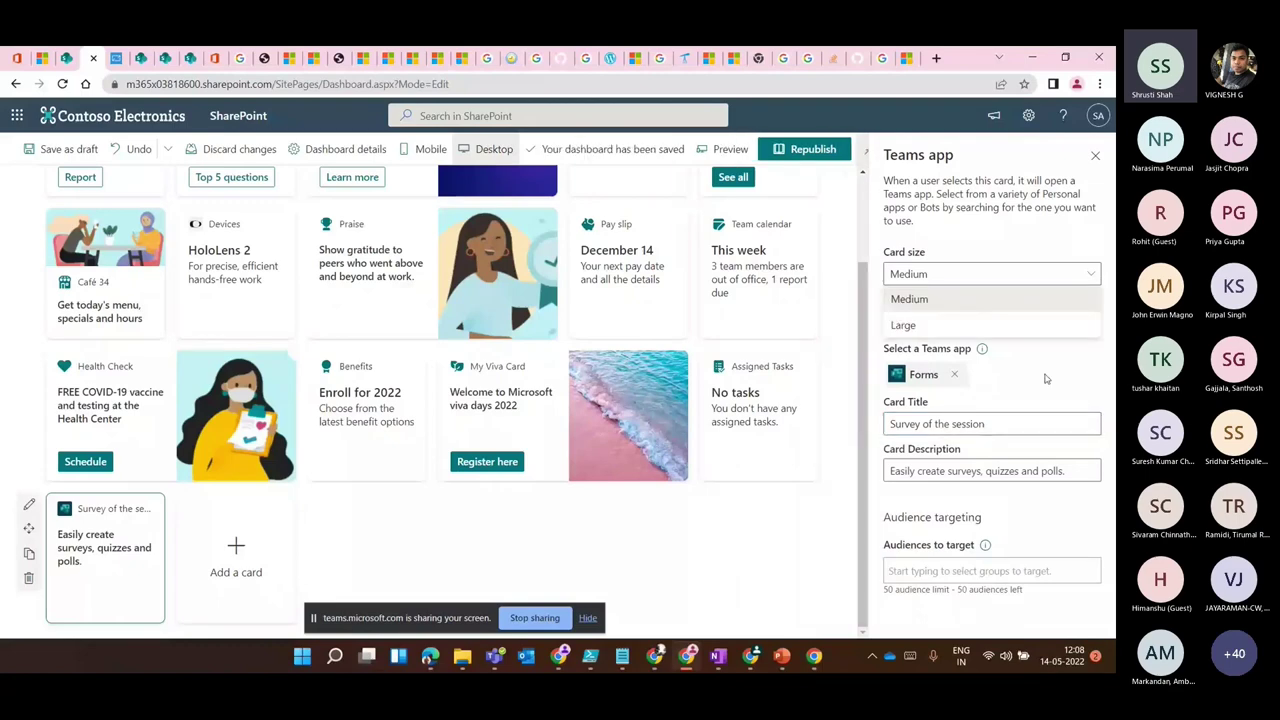
pyautogui.click(1045, 378)
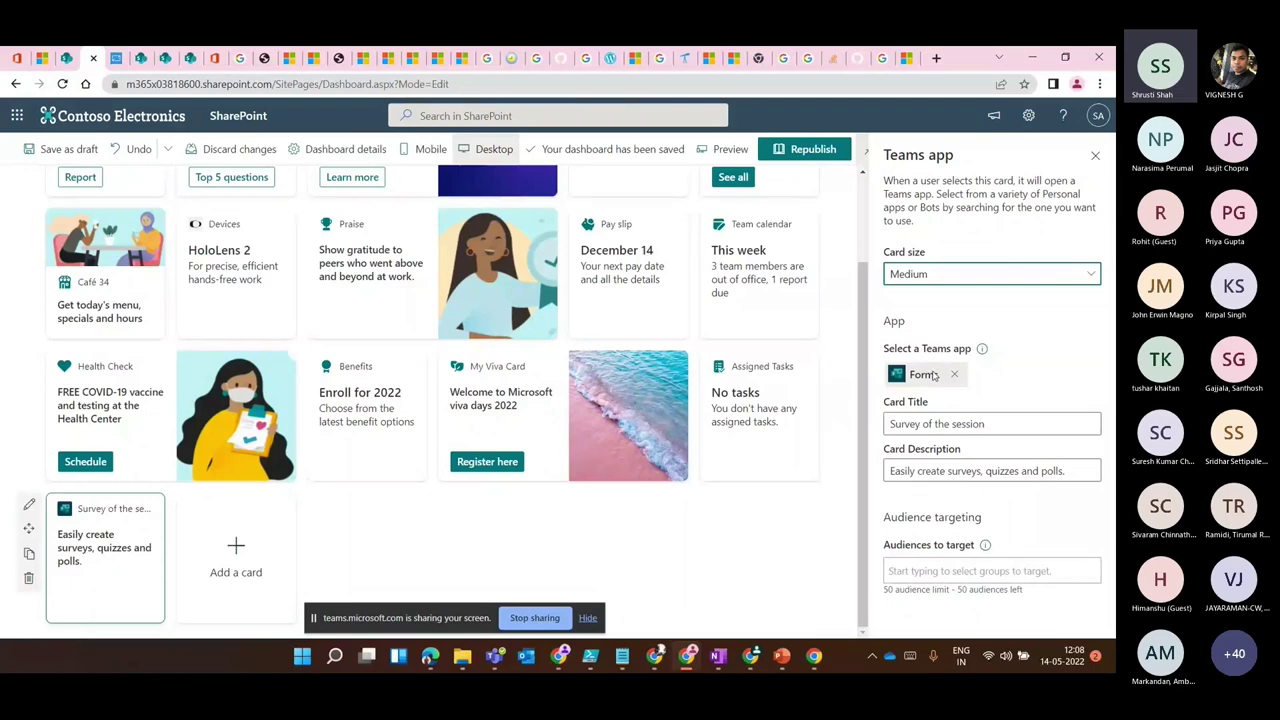
# Republish the dashboard and check the live Survey of the session card.
pyautogui.click(1095, 155)
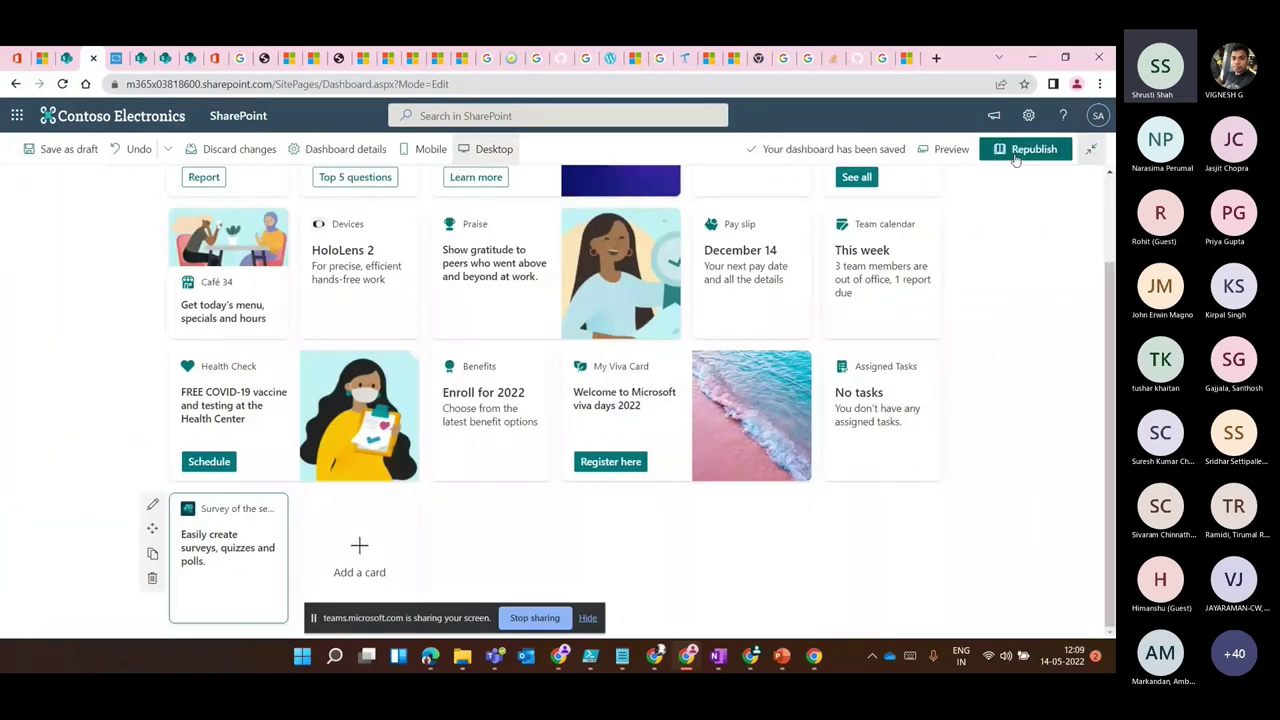
pyautogui.click(1015, 155)
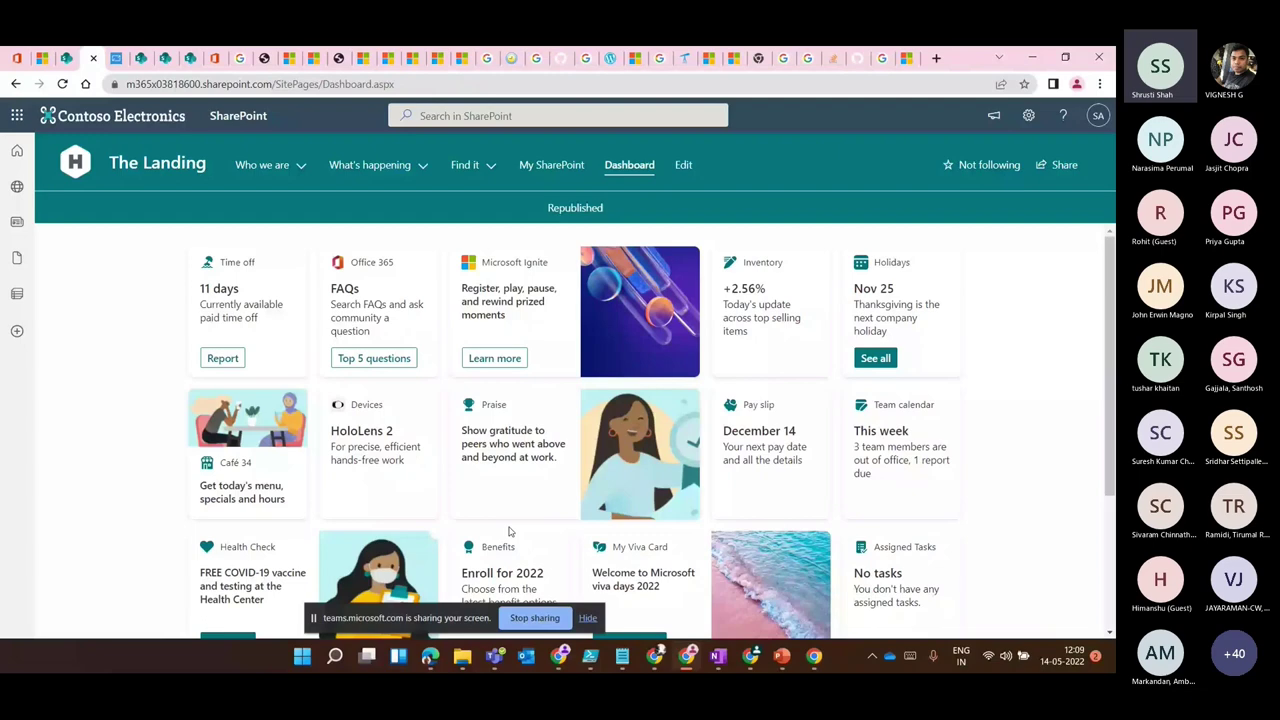
pyautogui.scroll(-3, 577, 460)
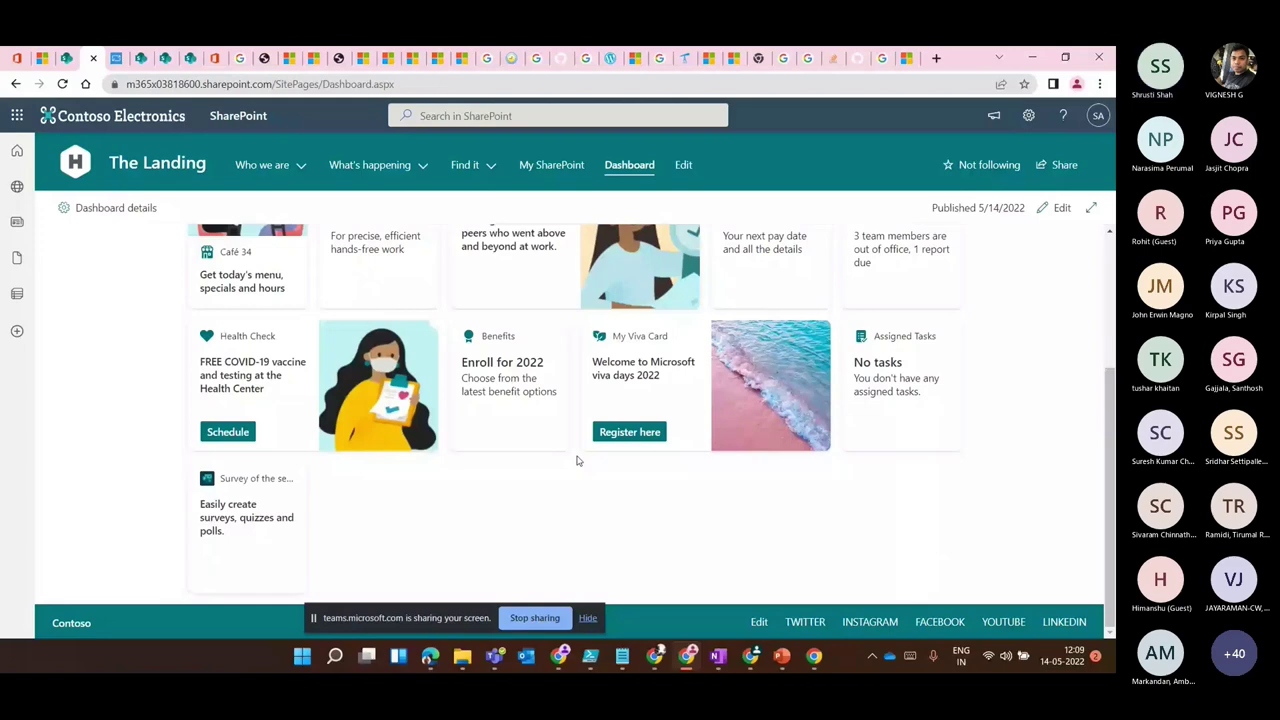
pyautogui.click(262, 165)
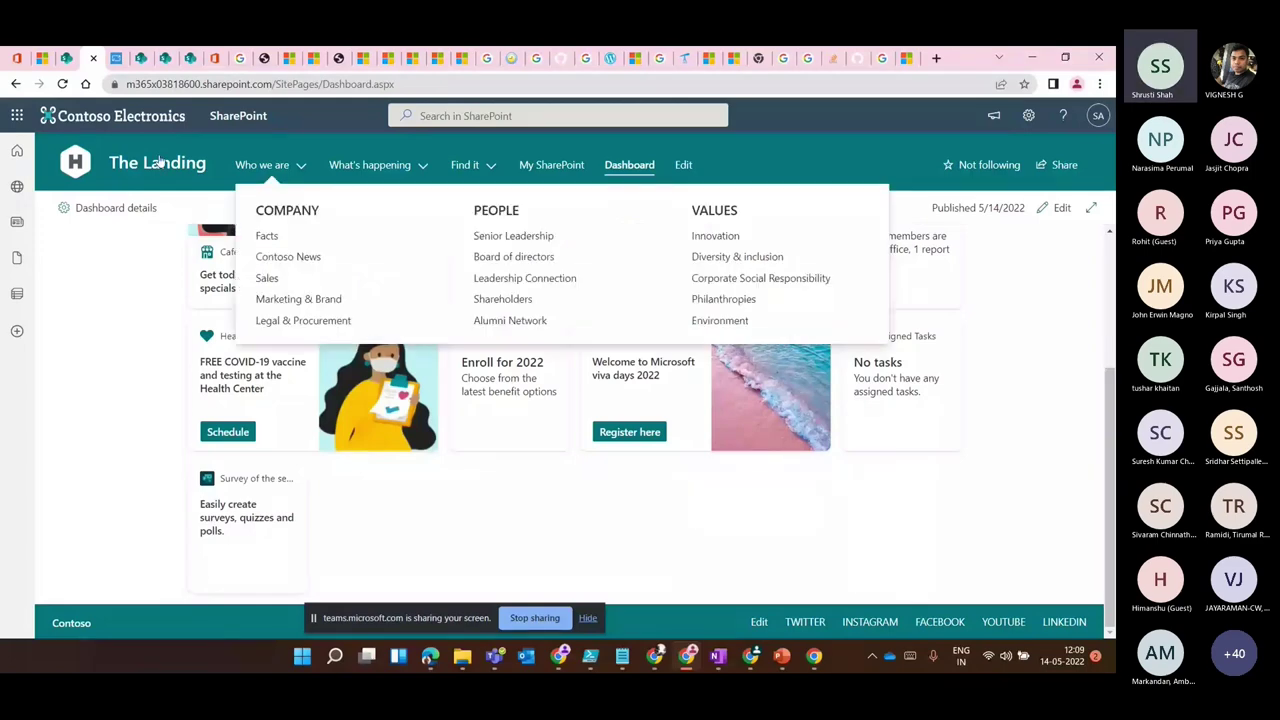
# Go to The Landing home page and put it into edit mode.
pyautogui.click(157, 163)
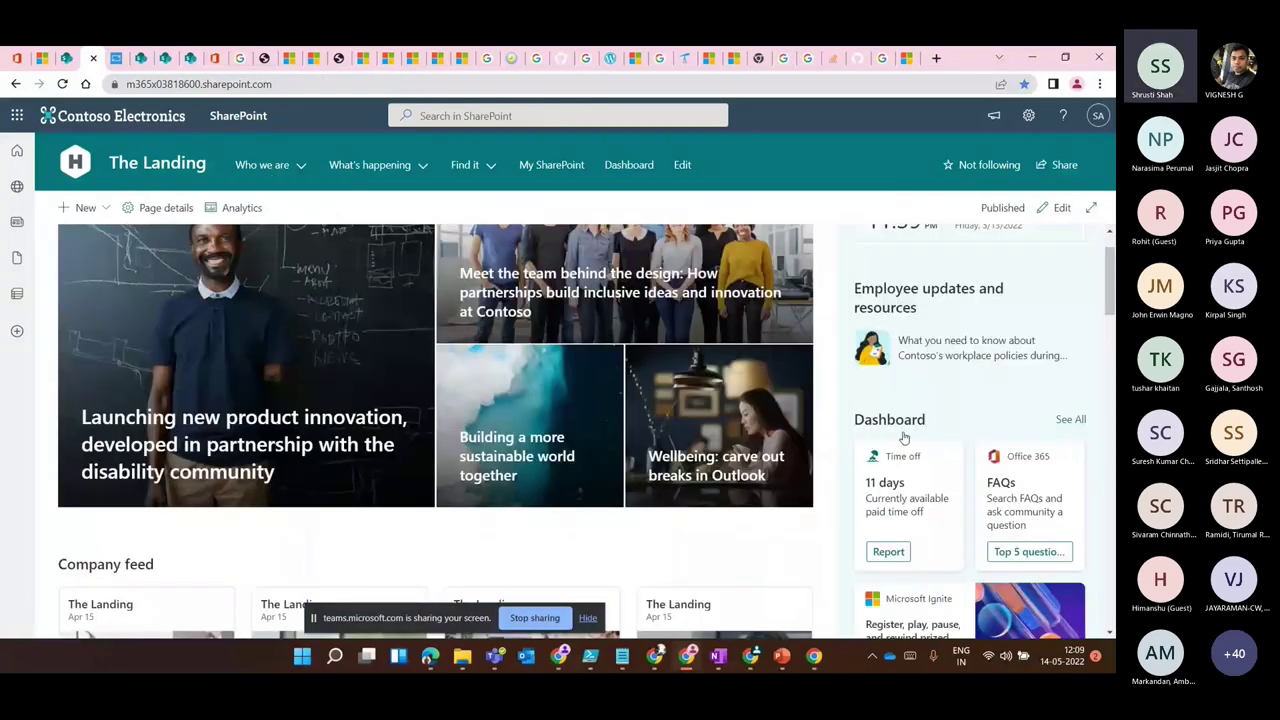
pyautogui.click(1062, 207)
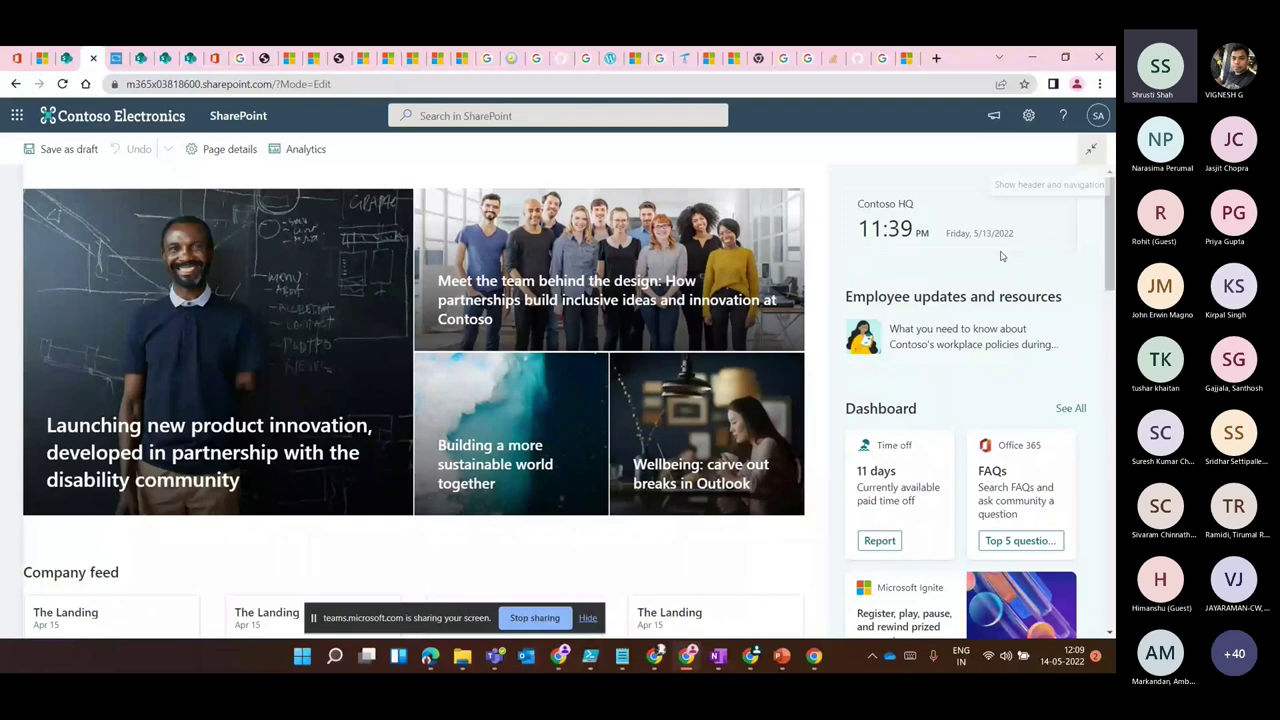
pyautogui.scroll(-4, 1000, 256)
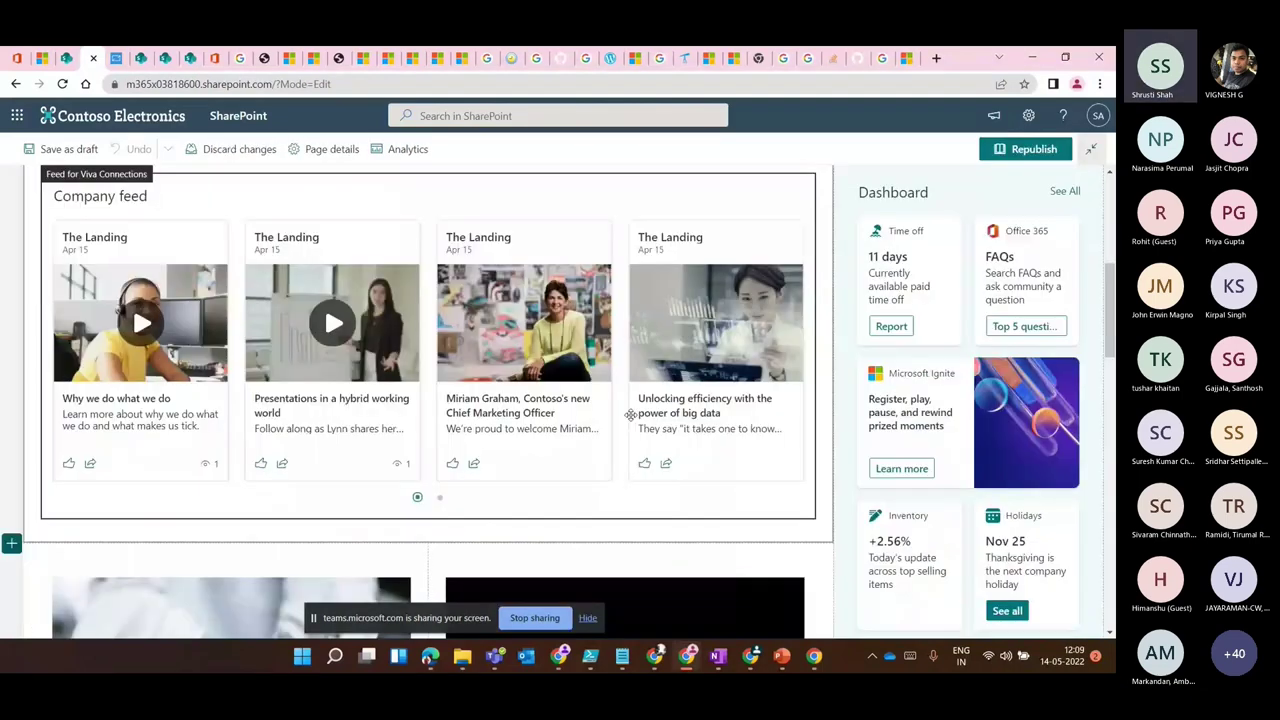
# Insert the Dashboard for Viva Connections web part and lower its maximum cards shown to 3.
pyautogui.write('das')
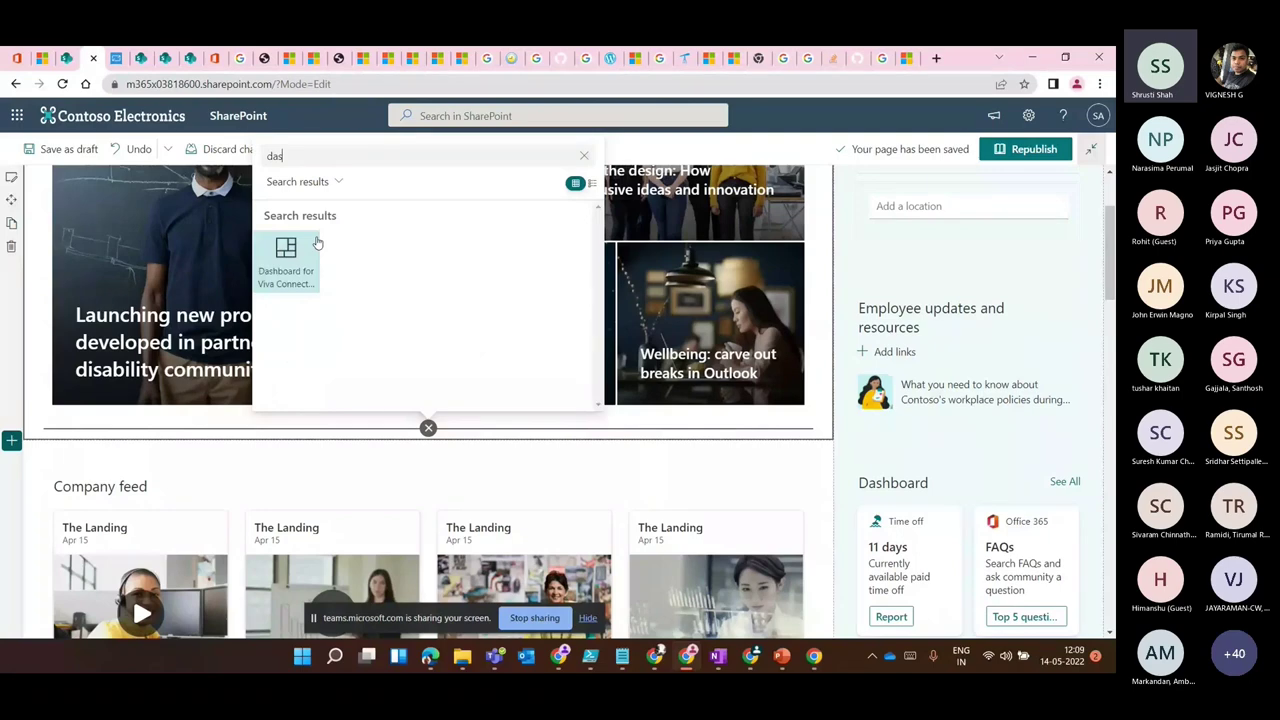
pyautogui.click(316, 243)
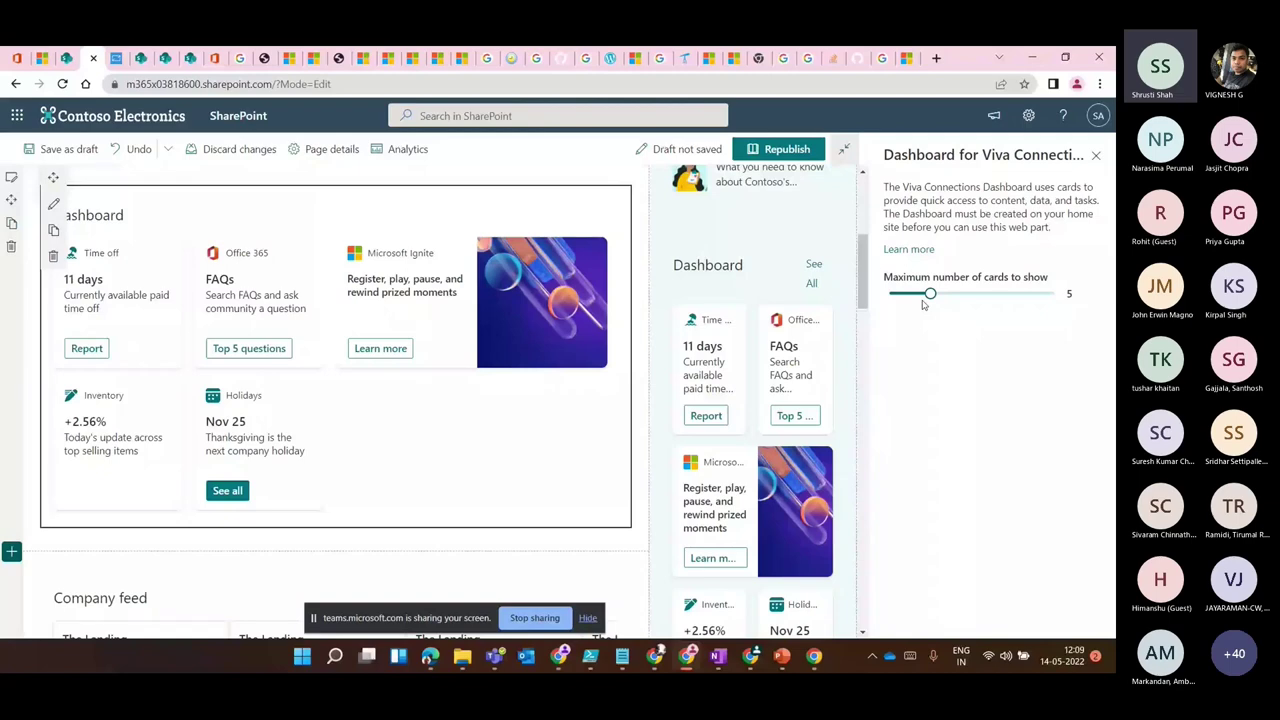
pyautogui.click(519, 246)
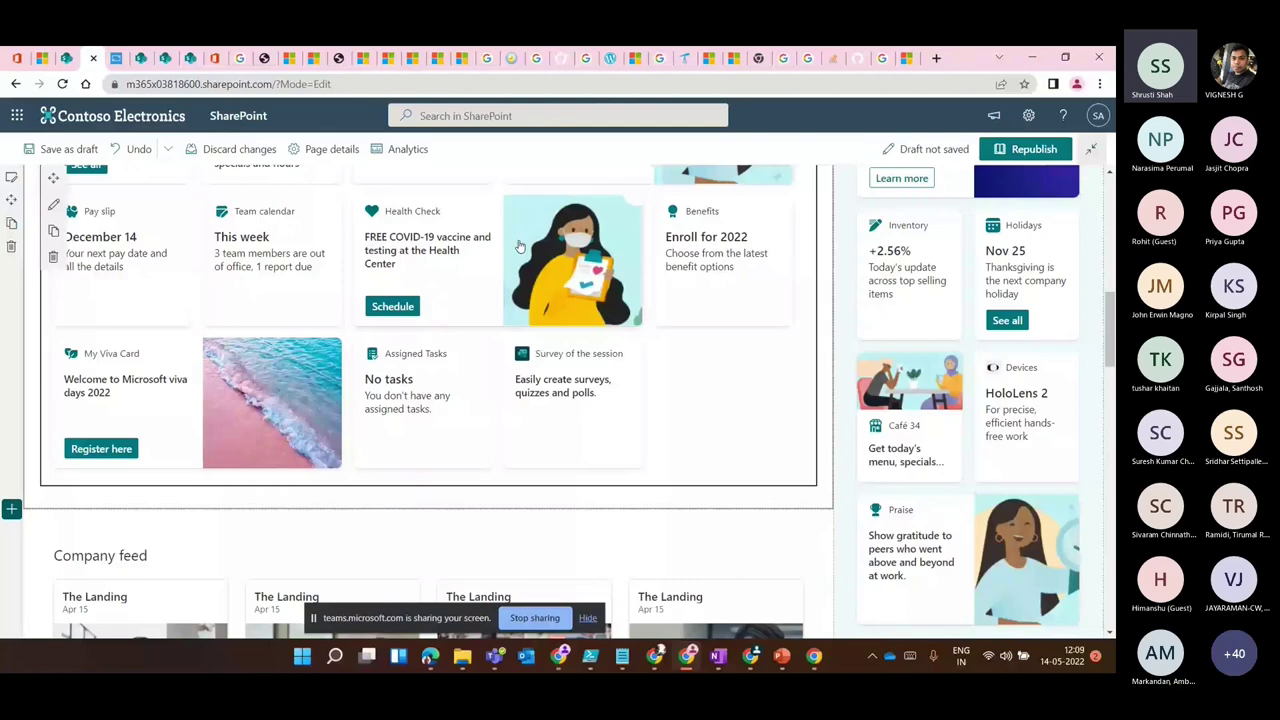
pyautogui.scroll(4, 372, 446)
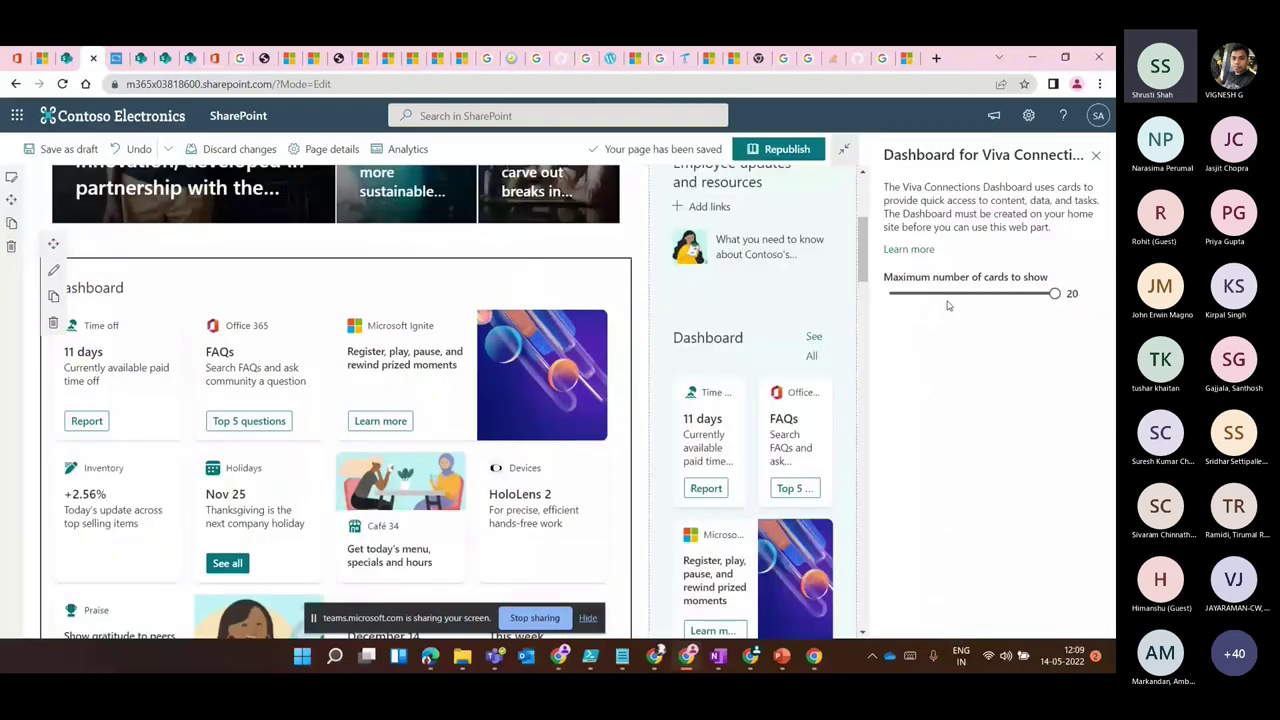
pyautogui.click(913, 293)
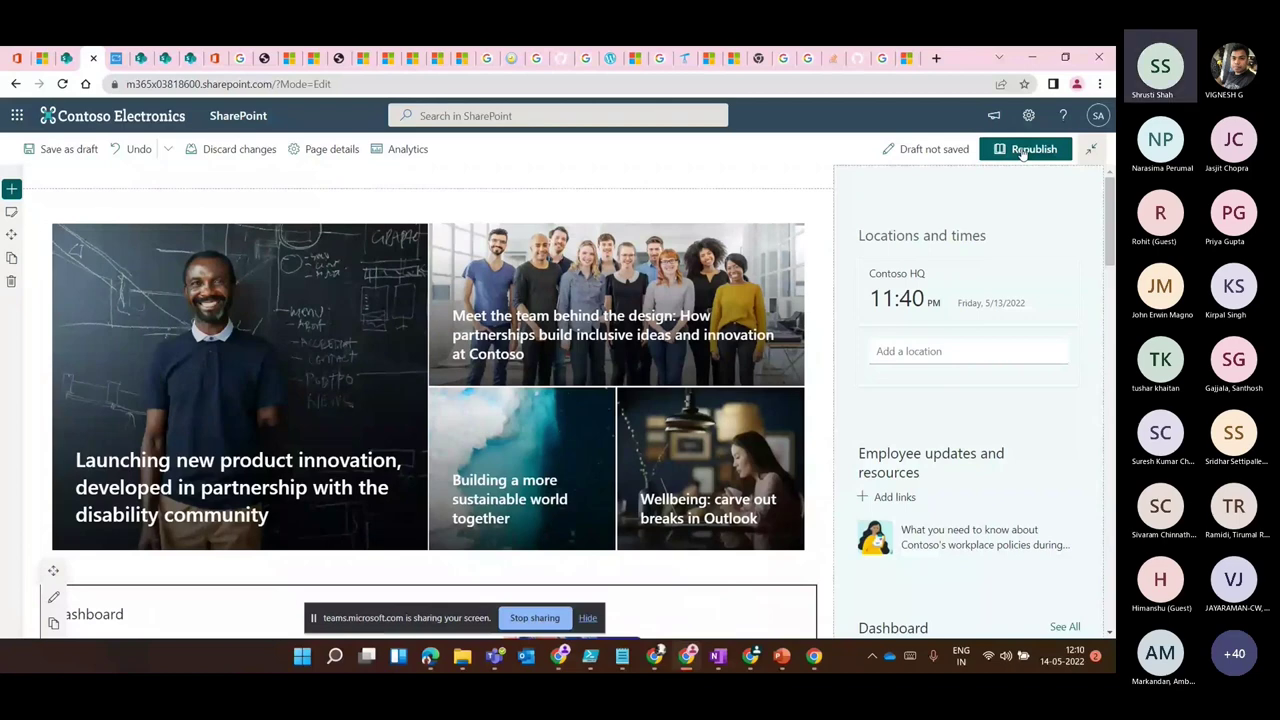
# Republish The Landing home page and check the Dashboard section below the news.
pyautogui.click(1022, 151)
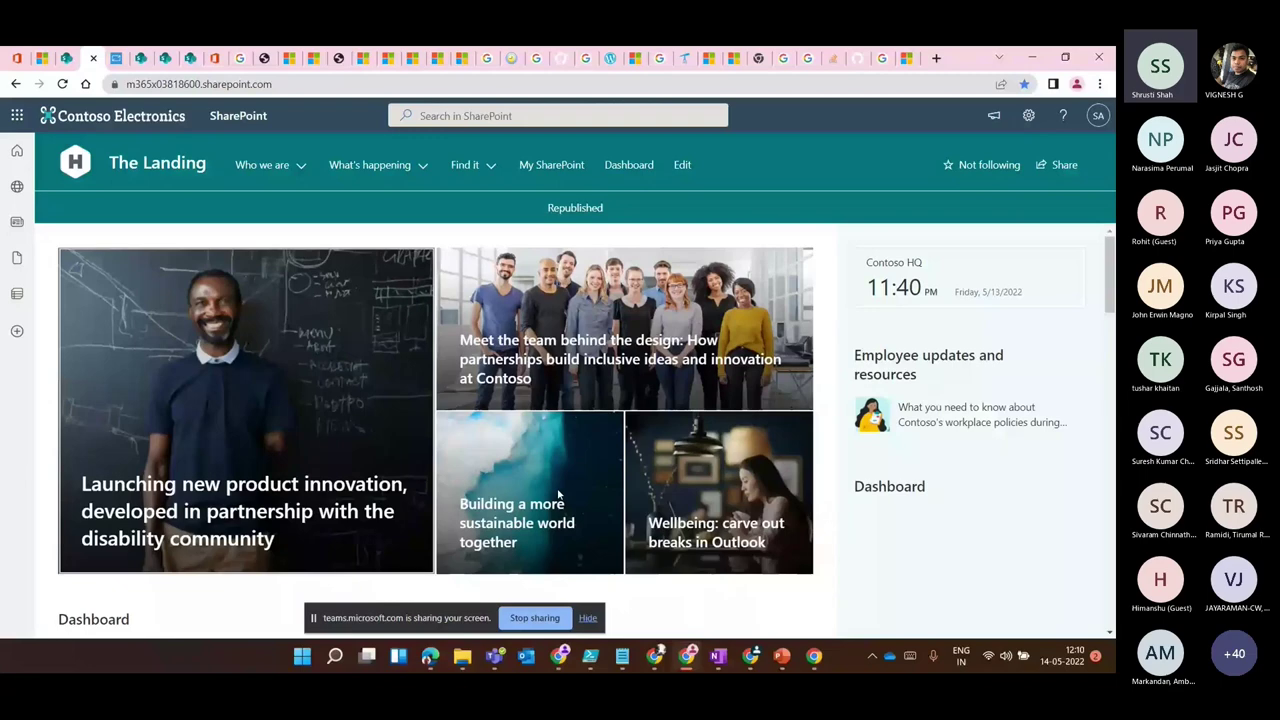
pyautogui.scroll(-3, 558, 494)
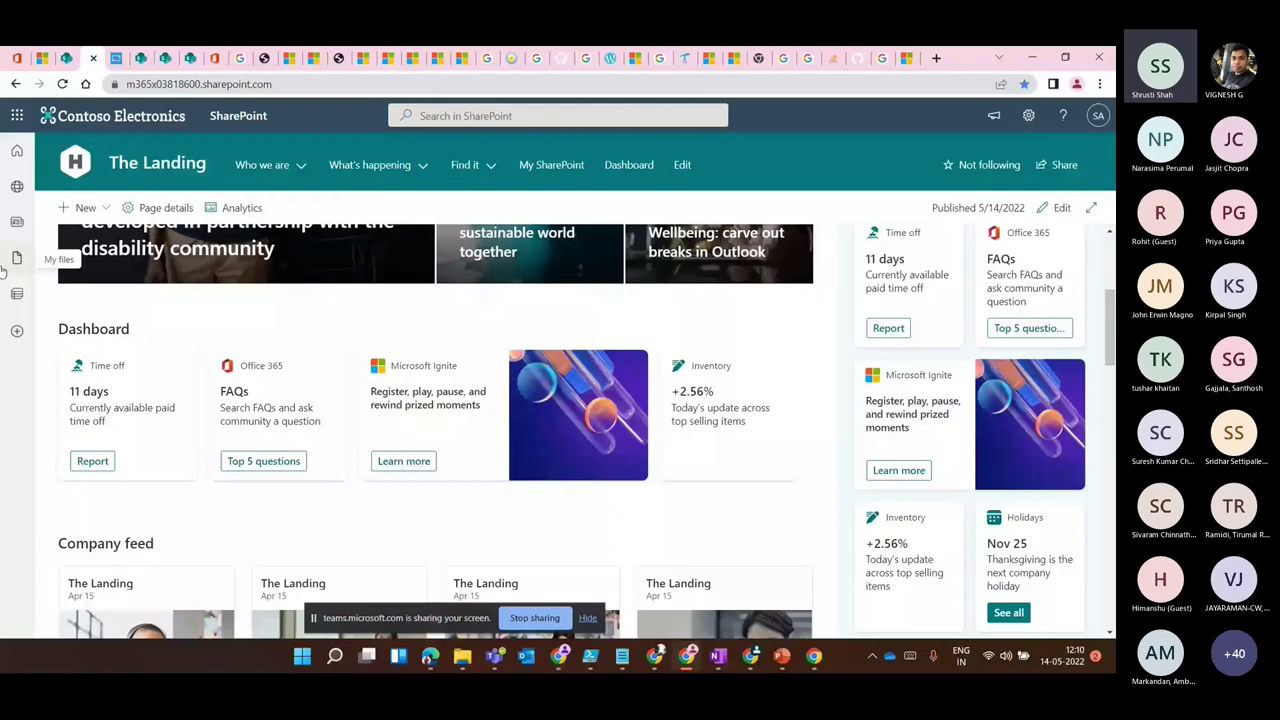
pyautogui.scroll(3, 331, 376)
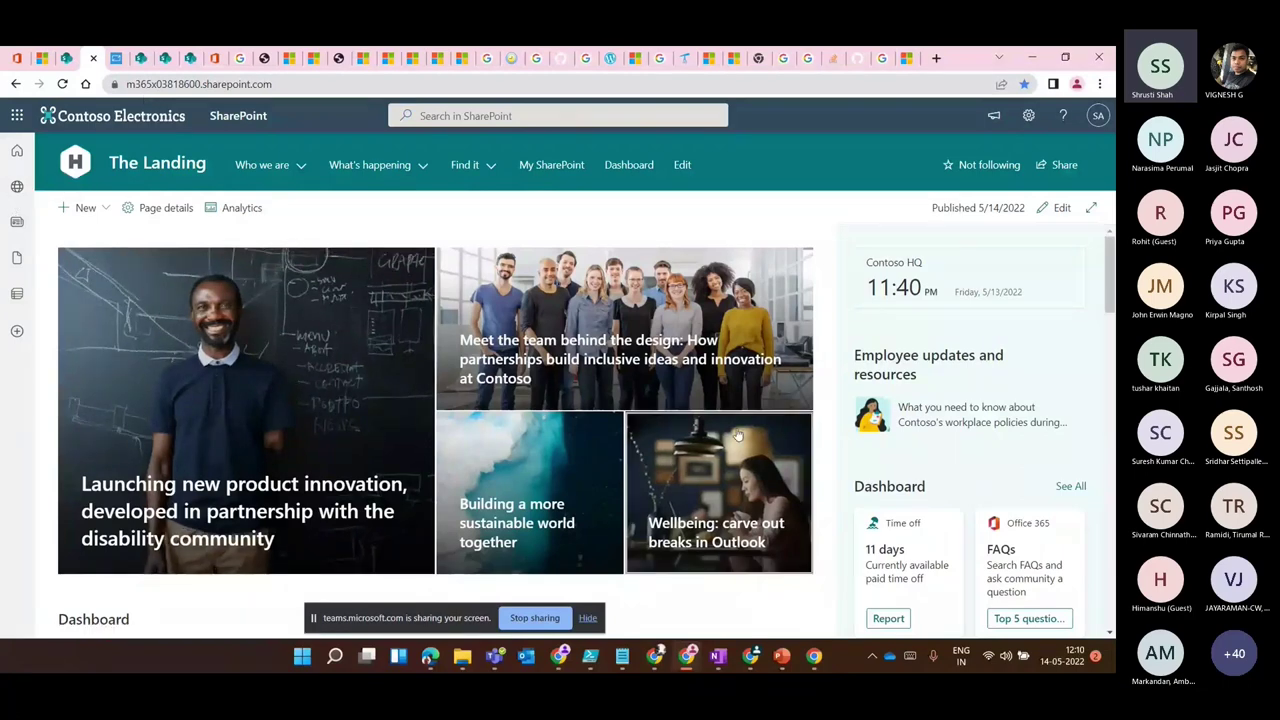
pyautogui.scroll(-1, 737, 435)
pyautogui.scroll(1, 350, 510)
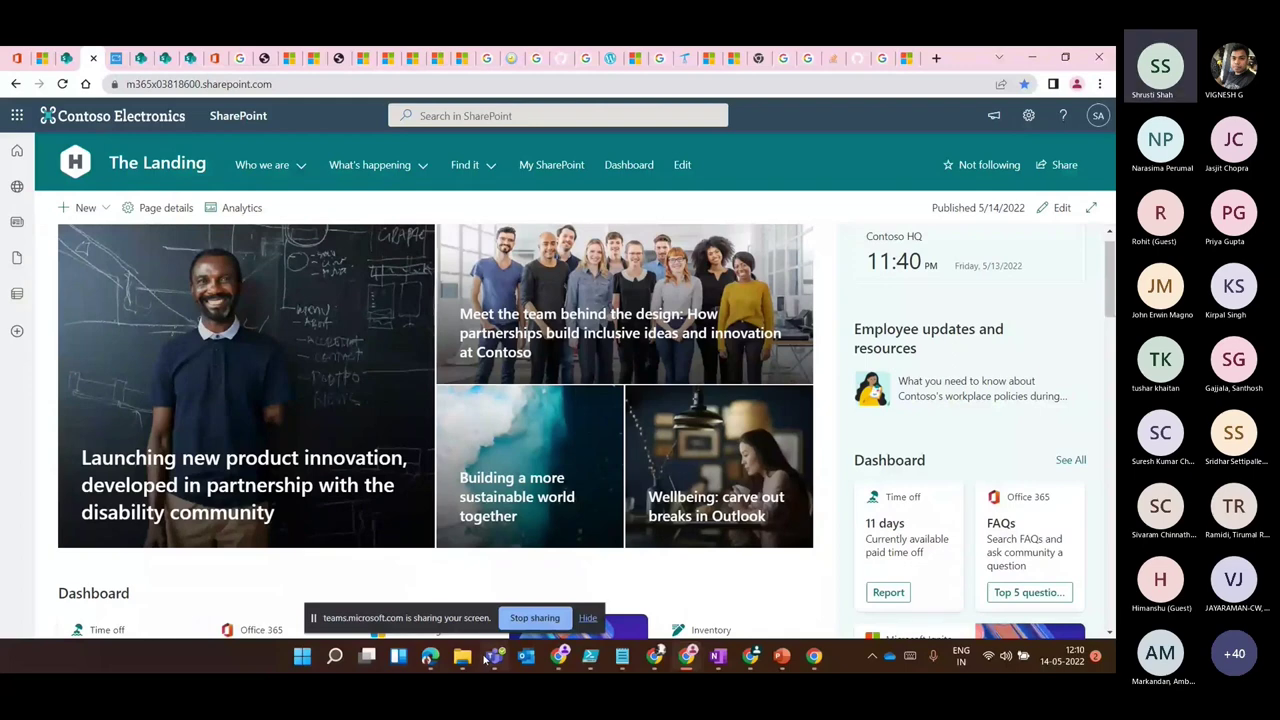
# Close the SharePoint tab and search Manage apps for 'viva connec' to find Viva Connections.
pyautogui.hotkey('ctrl', 'w')
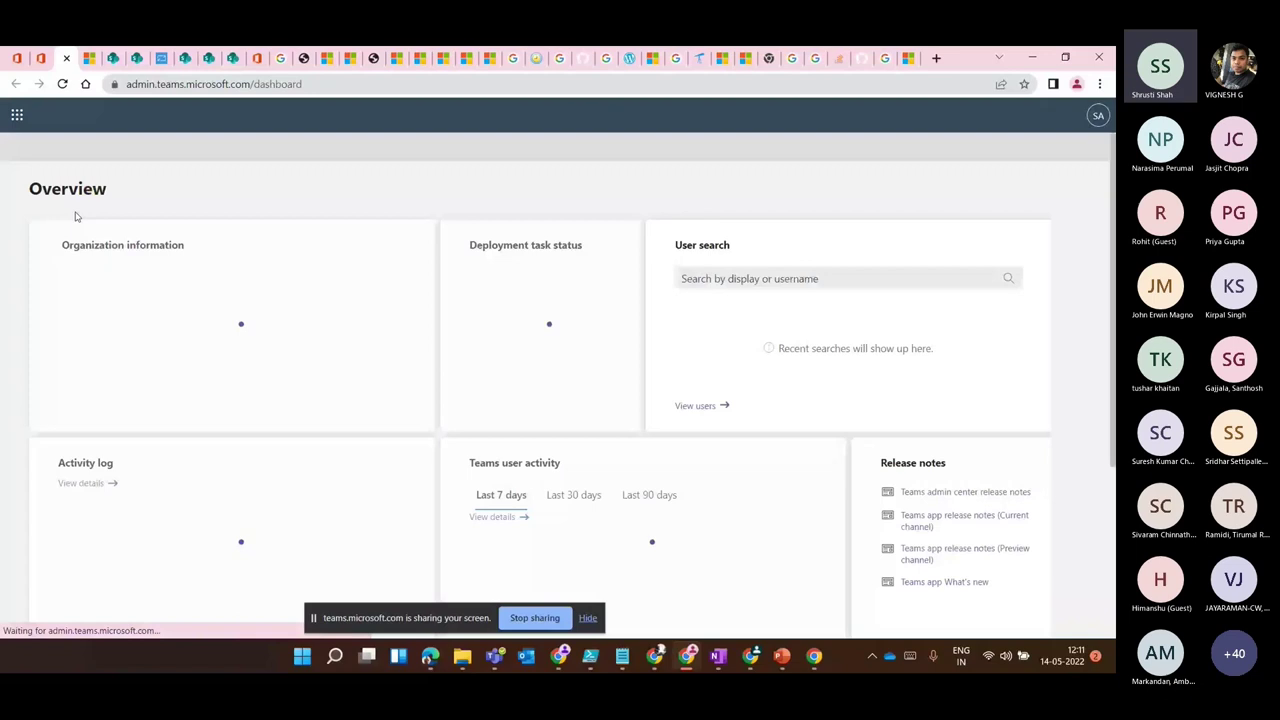
pyautogui.click(122, 210)
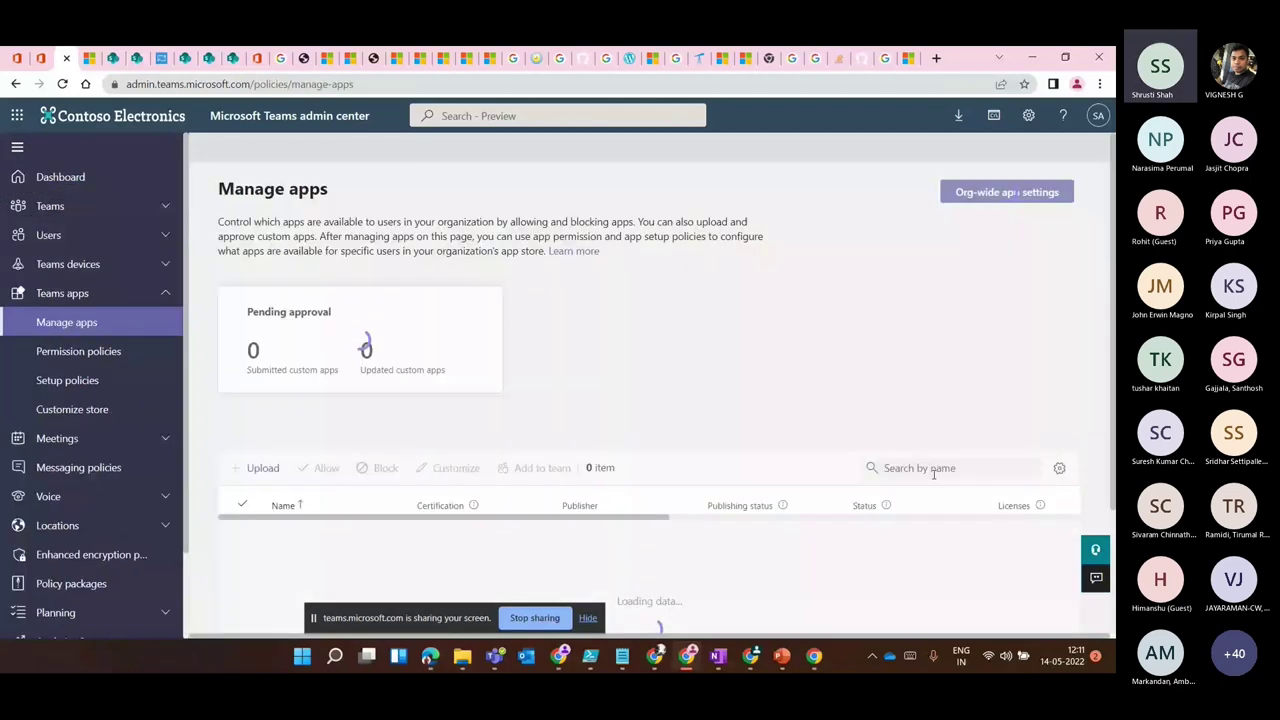
pyautogui.click(933, 474)
pyautogui.write('viva con')
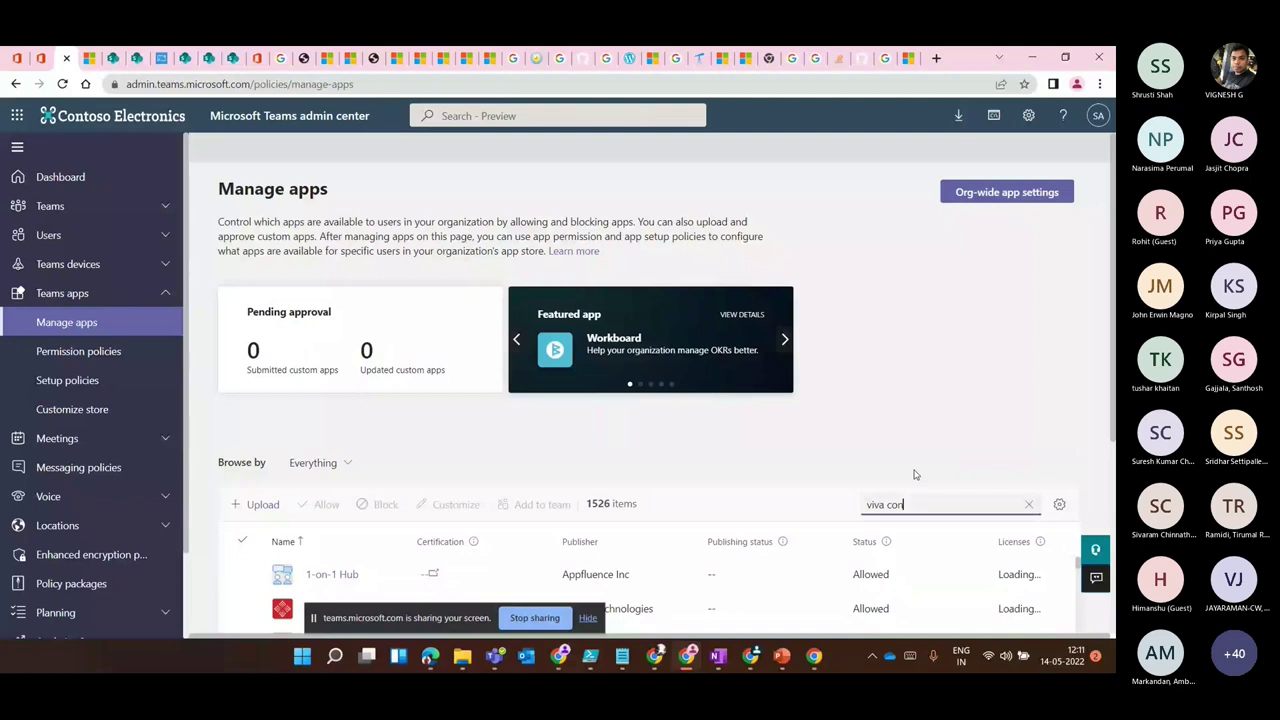
pyautogui.write('nec')
pyautogui.scroll(-1, 600, 500)
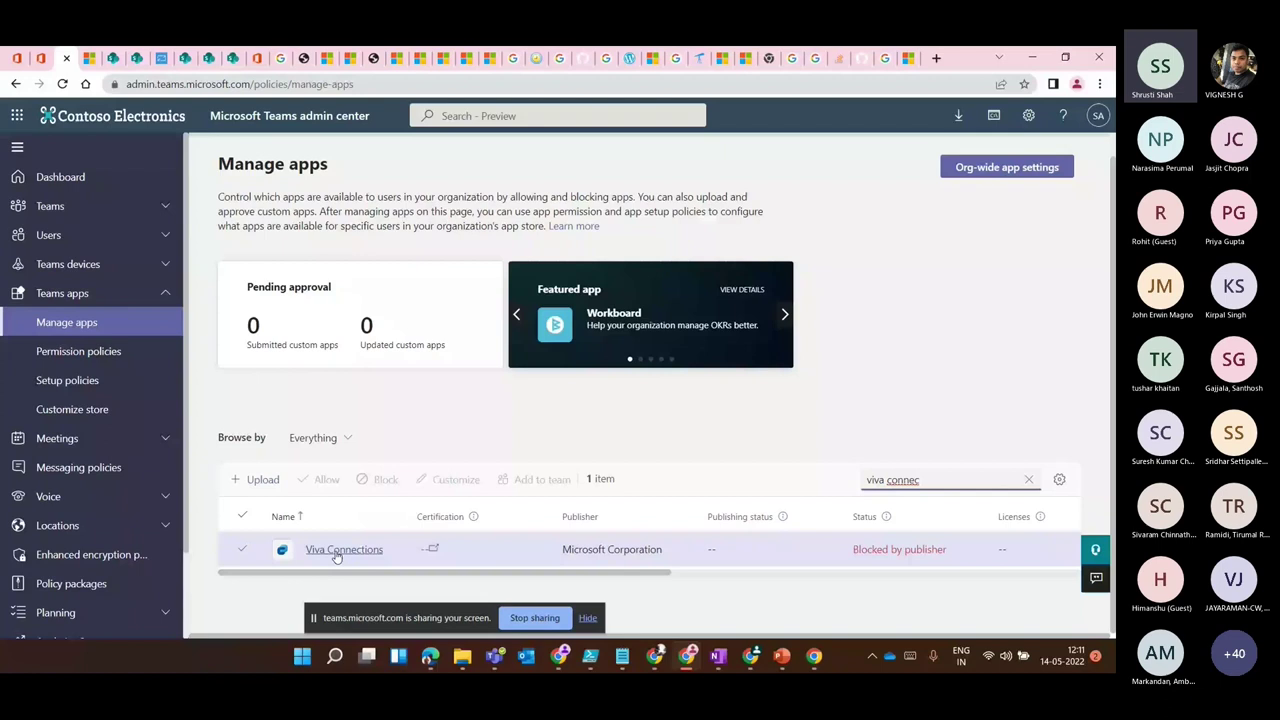
# Select Viva Connections in Manage apps and confirm allowing it for the organization.
pyautogui.click(850, 562)
pyautogui.click(320, 480)
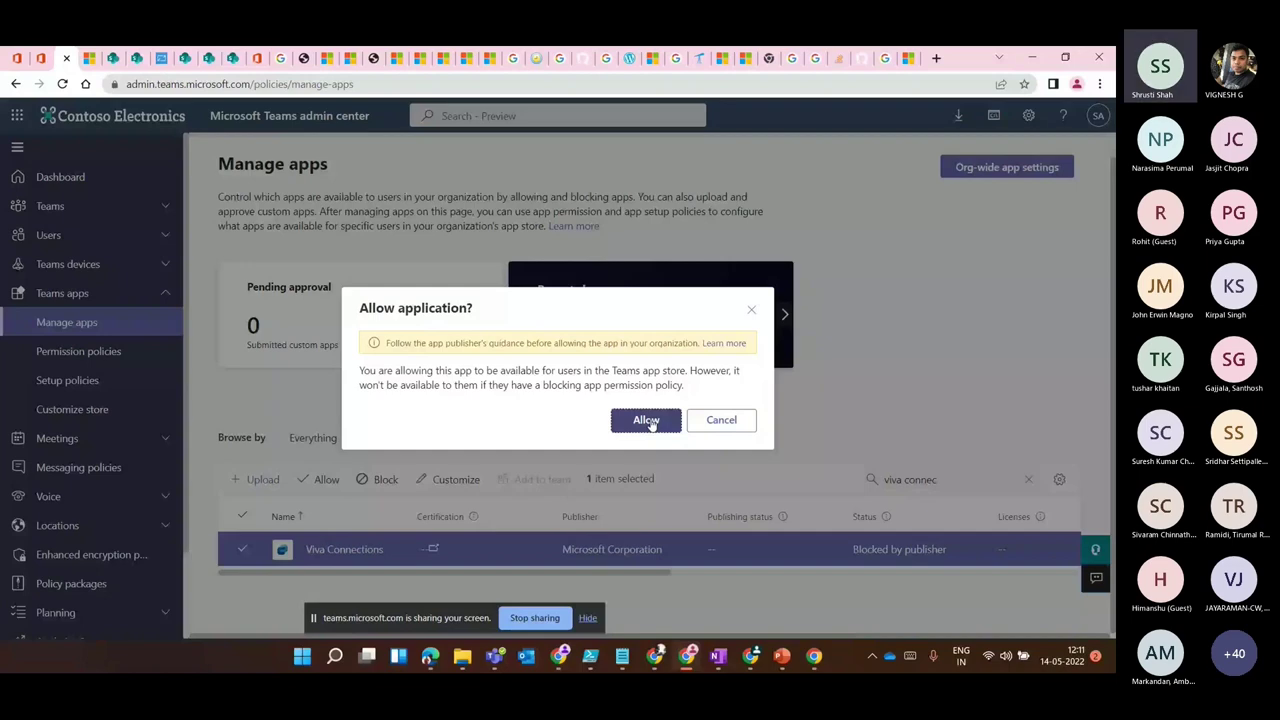
pyautogui.click(646, 420)
# Review the Viva Connections customization settings and cancel without changes.
pyautogui.click(456, 505)
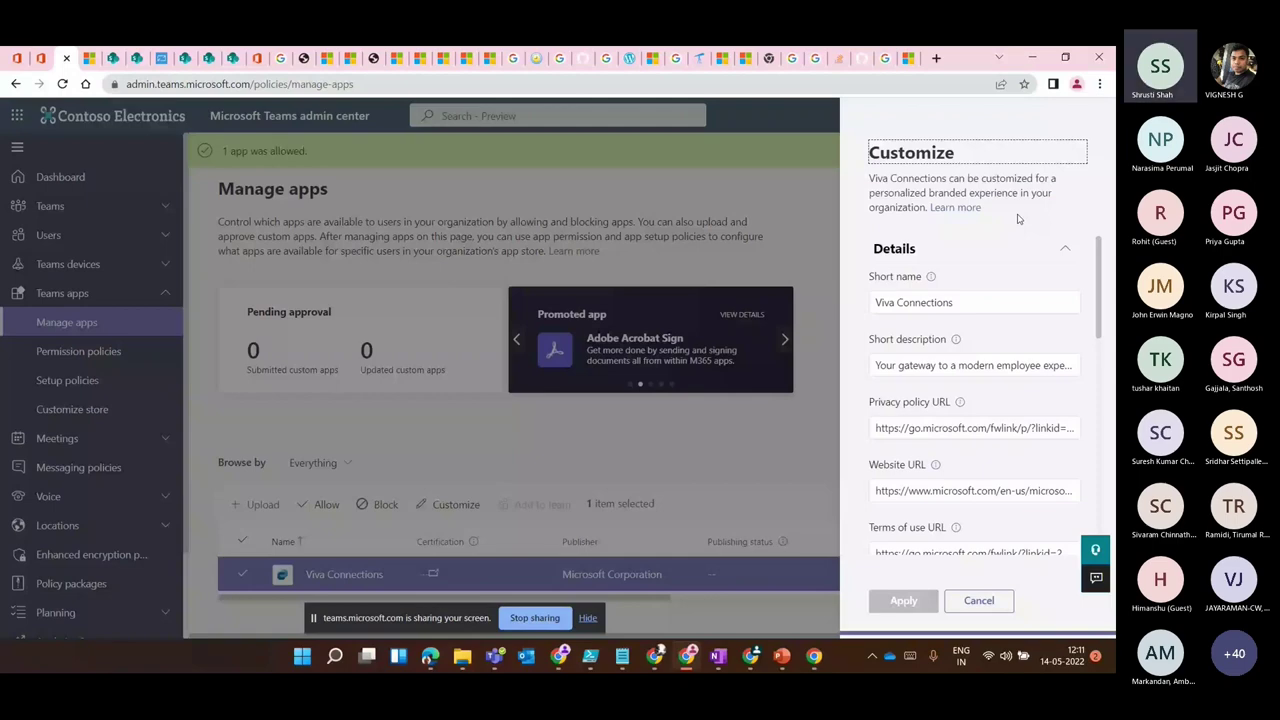
pyautogui.scroll(-2, 960, 498)
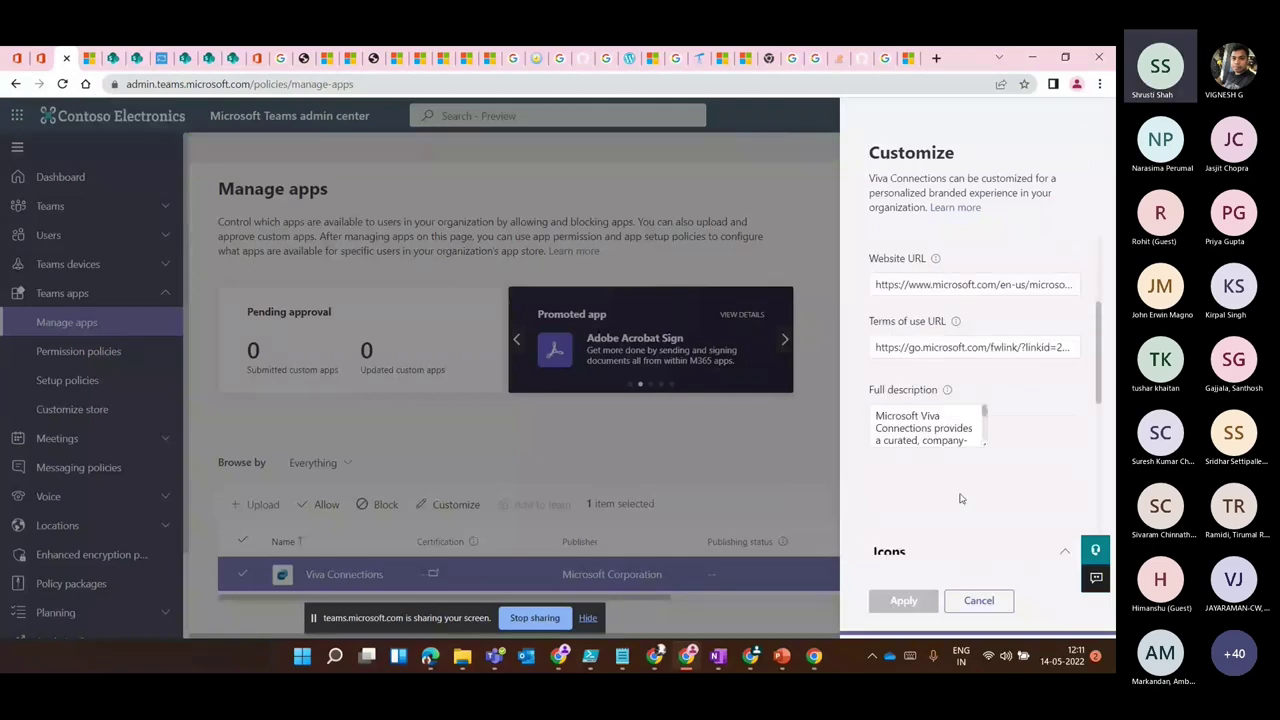
pyautogui.scroll(1, 1010, 457)
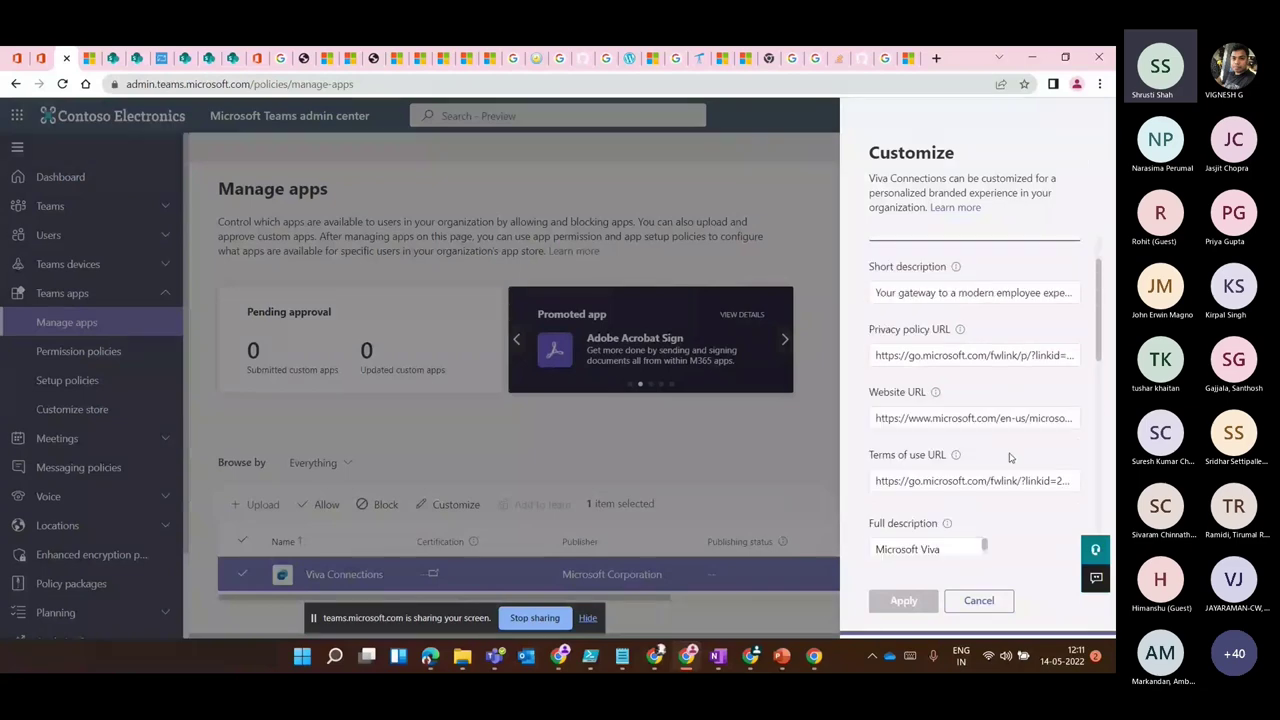
pyautogui.scroll(-3, 903, 379)
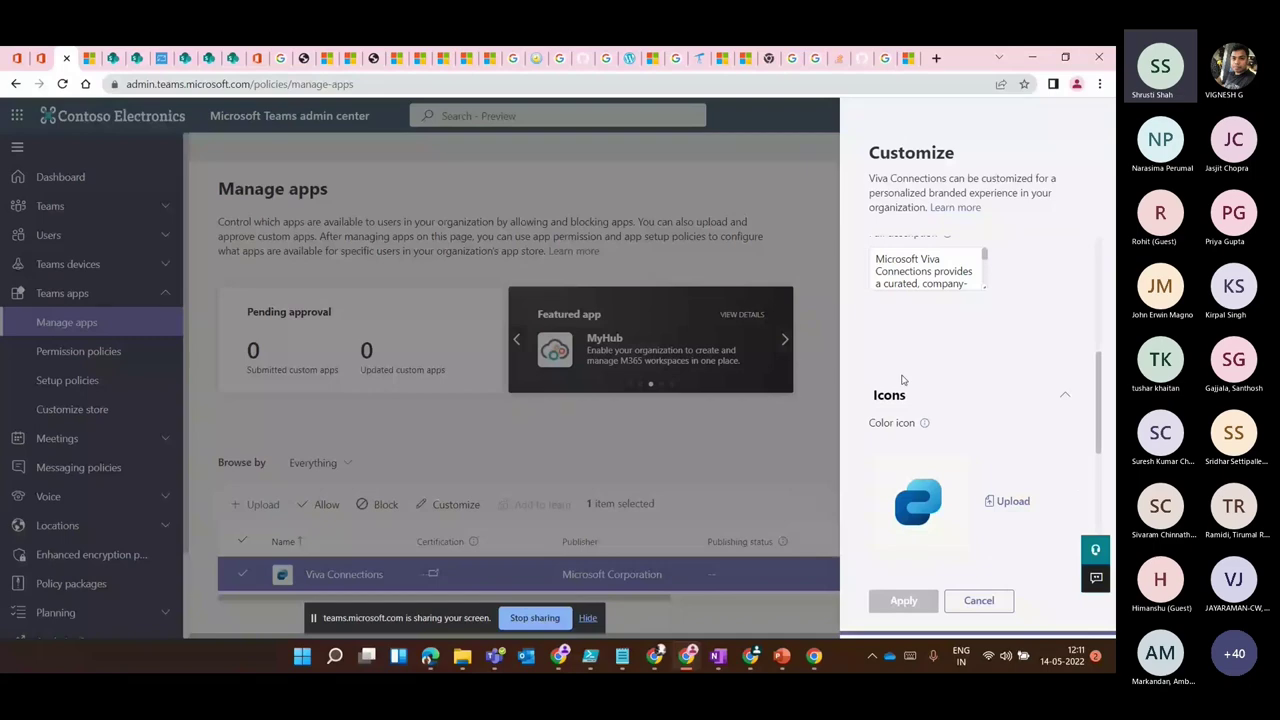
pyautogui.click(233, 577)
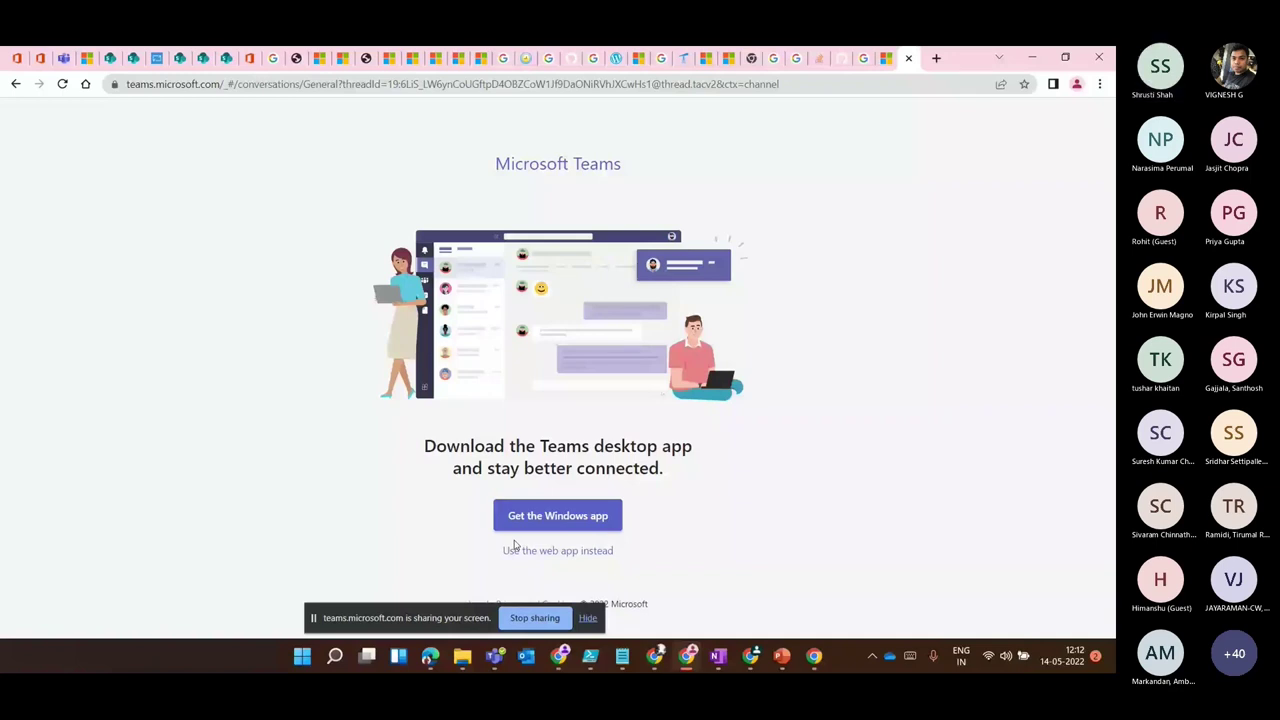
# Choose to use the Teams web app instead of the desktop download.
pyautogui.click(514, 548)
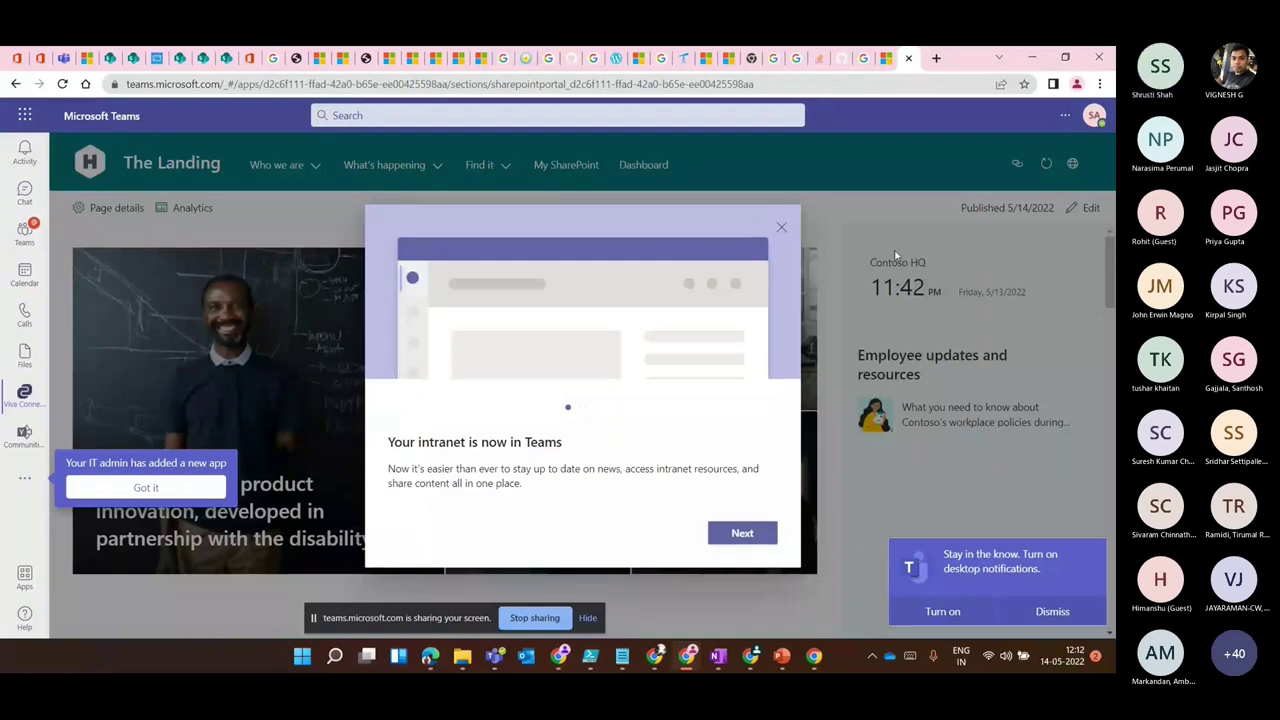
# Dismiss the 'Your intranet is now in Teams' welcome and the new-app notice.
pyautogui.click(781, 228)
pyautogui.scroll(-5, 802, 543)
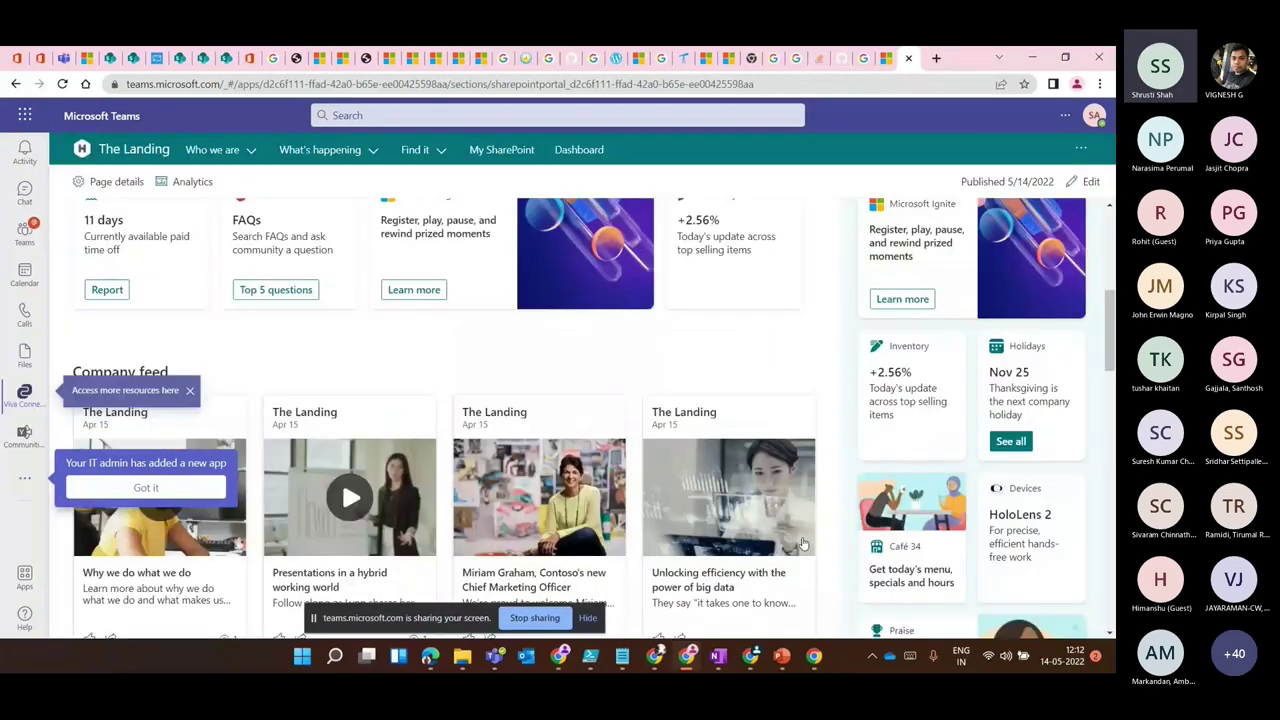
pyautogui.click(146, 488)
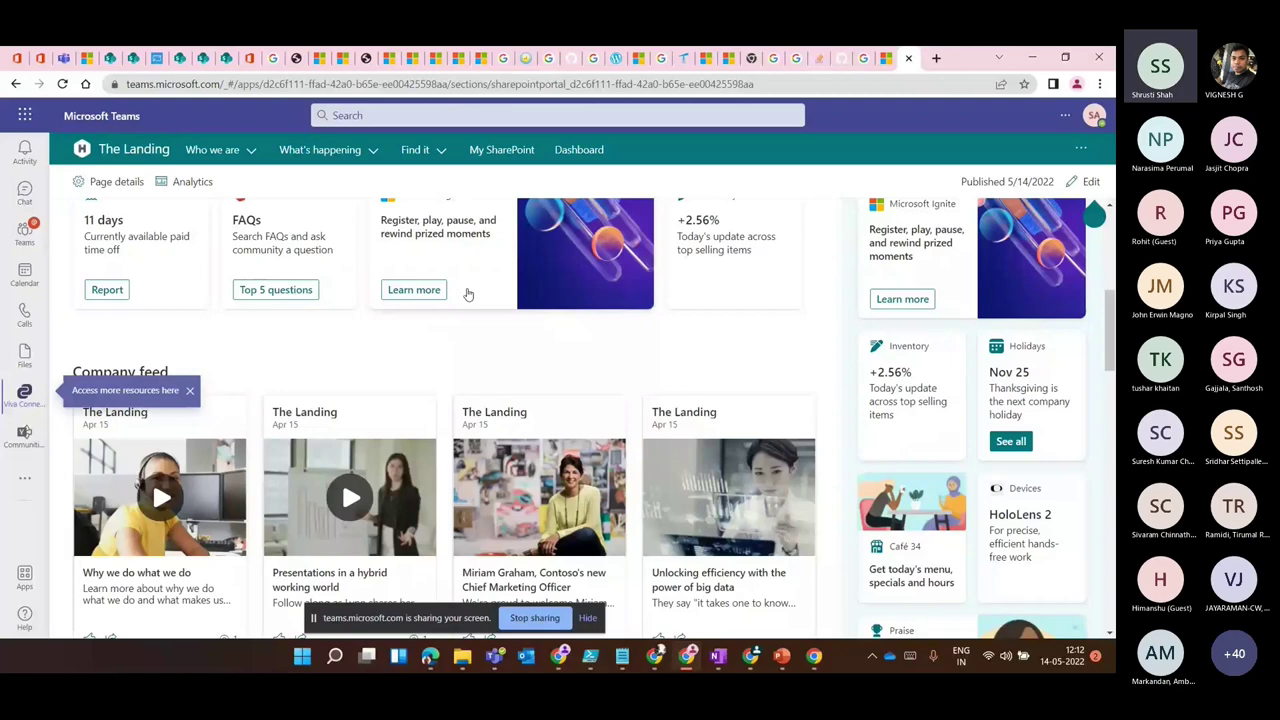
# Scroll through The Landing's Dashboard cards and Company feed news posts.
pyautogui.scroll(10, 393, 393)
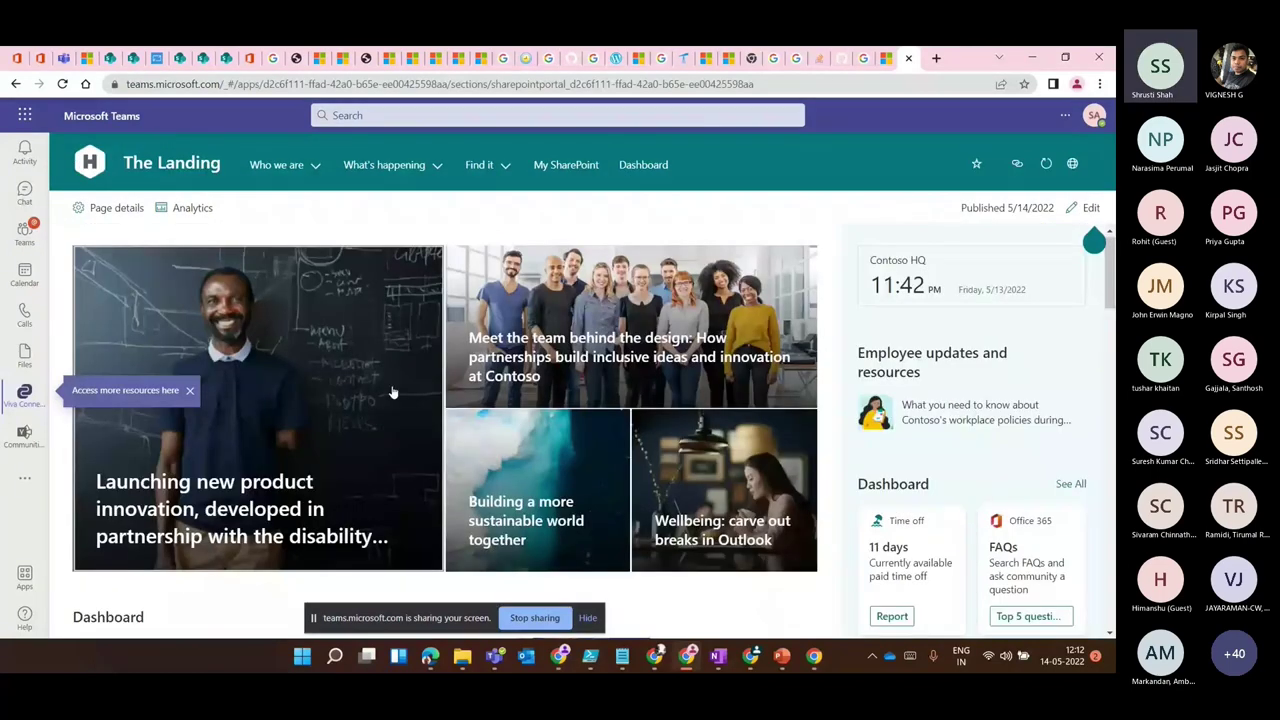
pyautogui.scroll(-5, 393, 393)
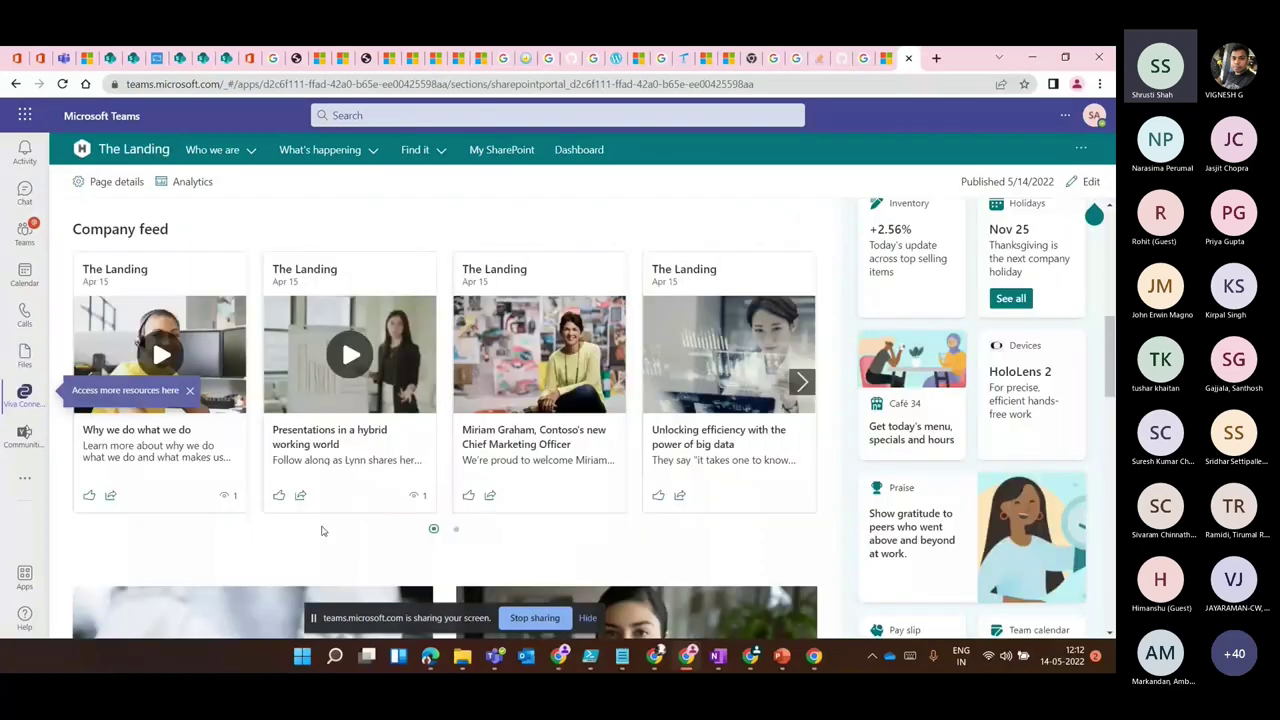
pyautogui.scroll(-1, 322, 531)
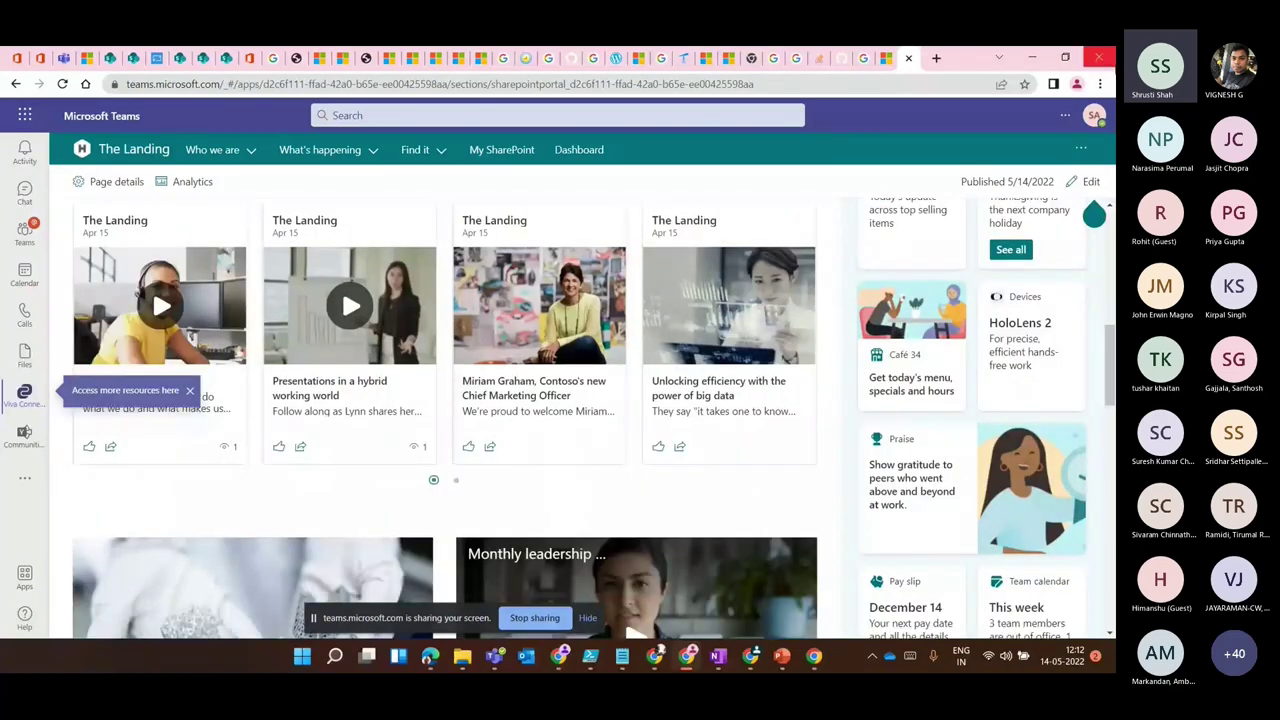
pyautogui.scroll(8, 543, 537)
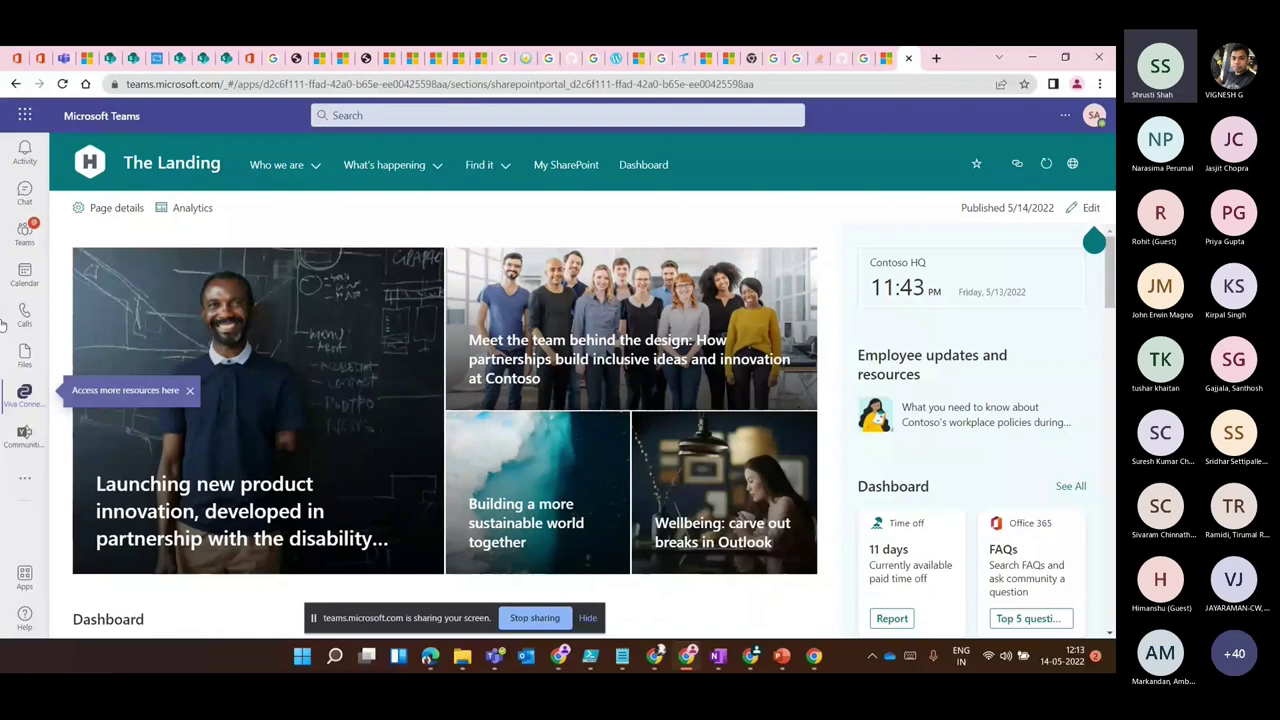
pyautogui.scroll(-2, 515, 398)
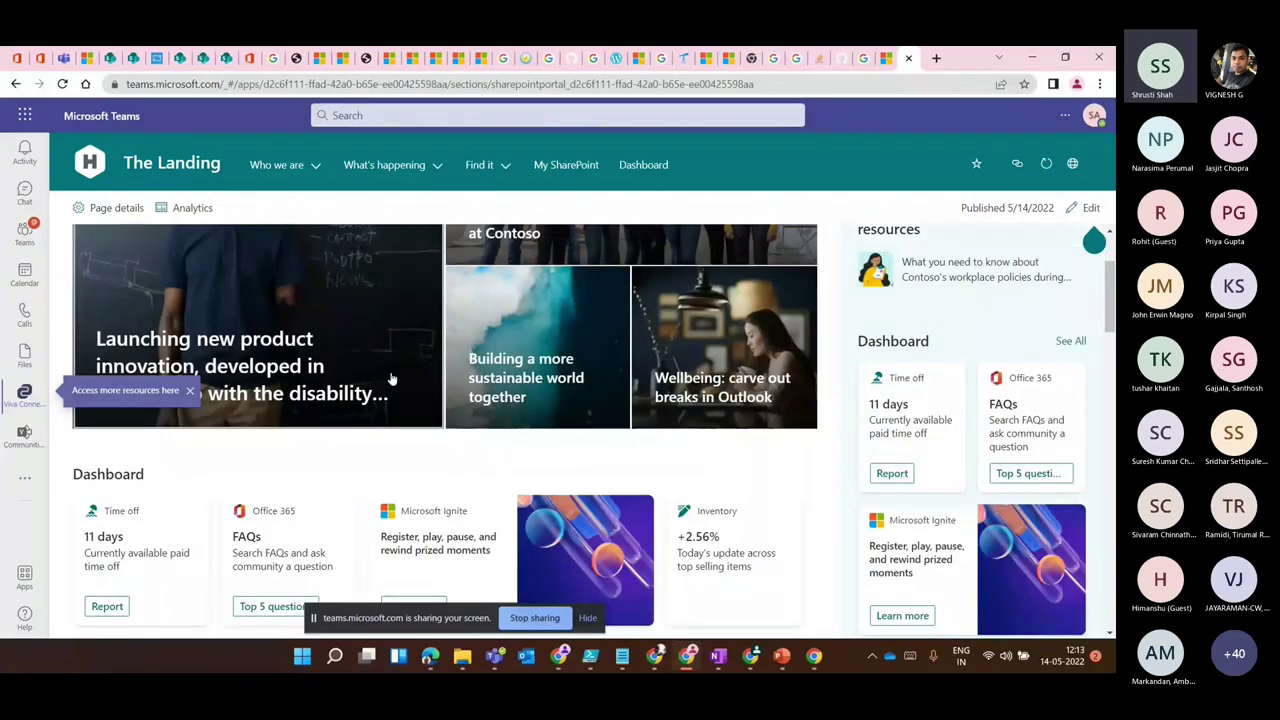
pyautogui.scroll(-1, 930, 463)
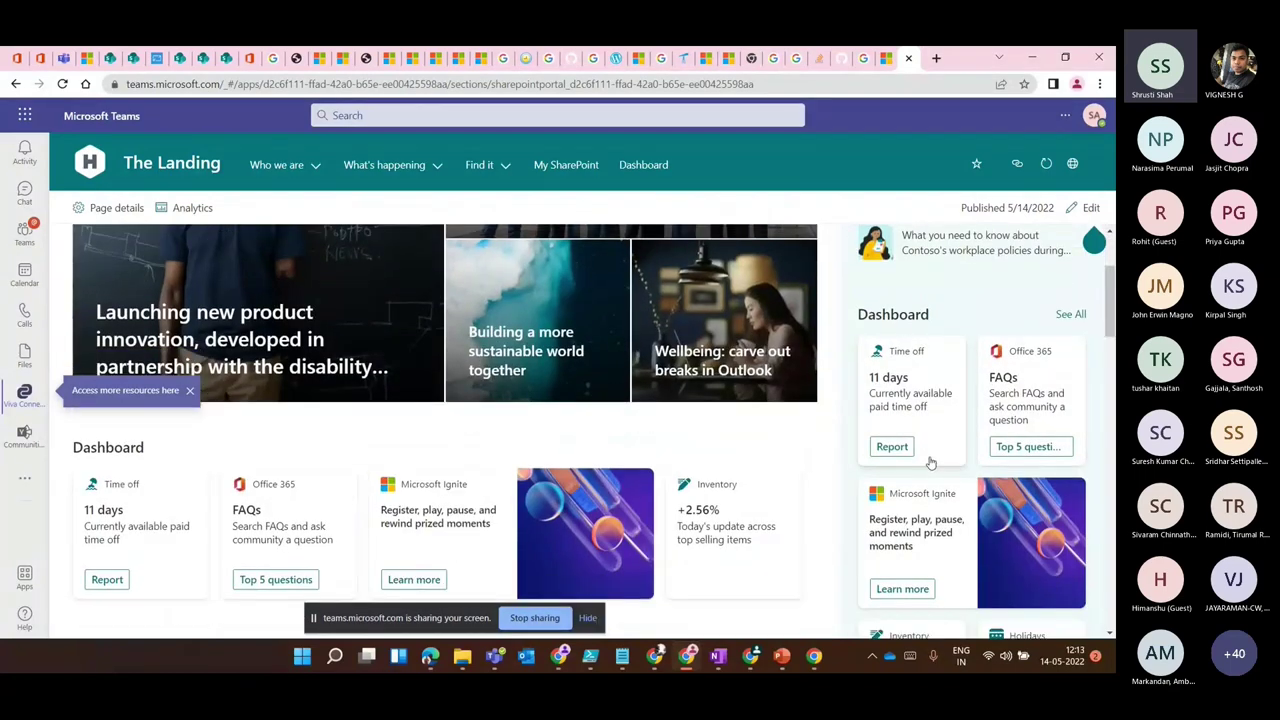
pyautogui.scroll(-2, 930, 463)
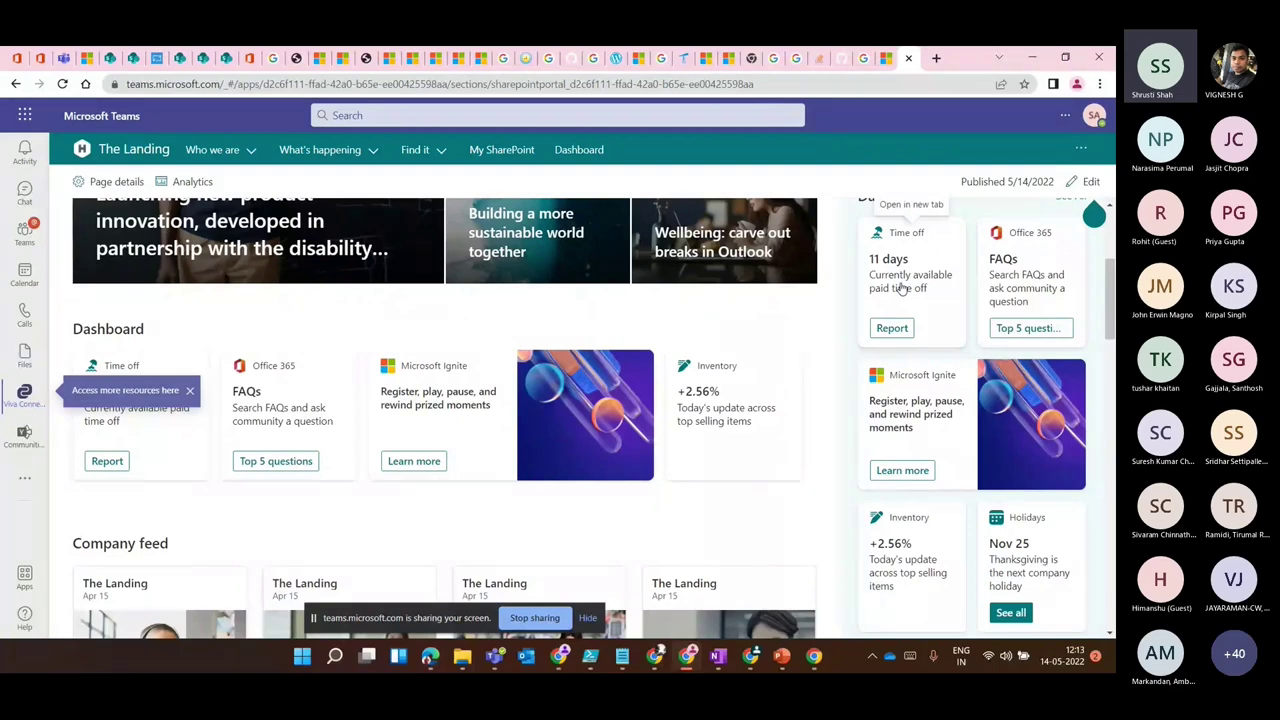
pyautogui.scroll(-3, 1055, 382)
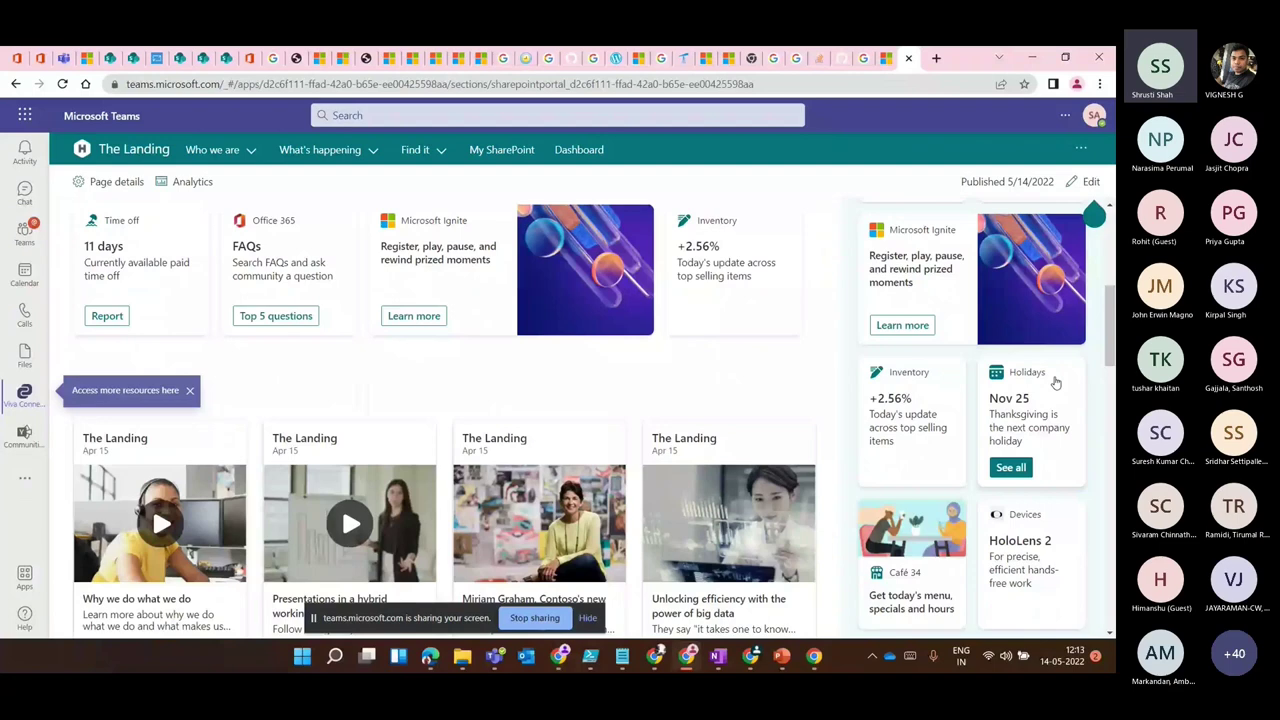
pyautogui.scroll(-2, 955, 522)
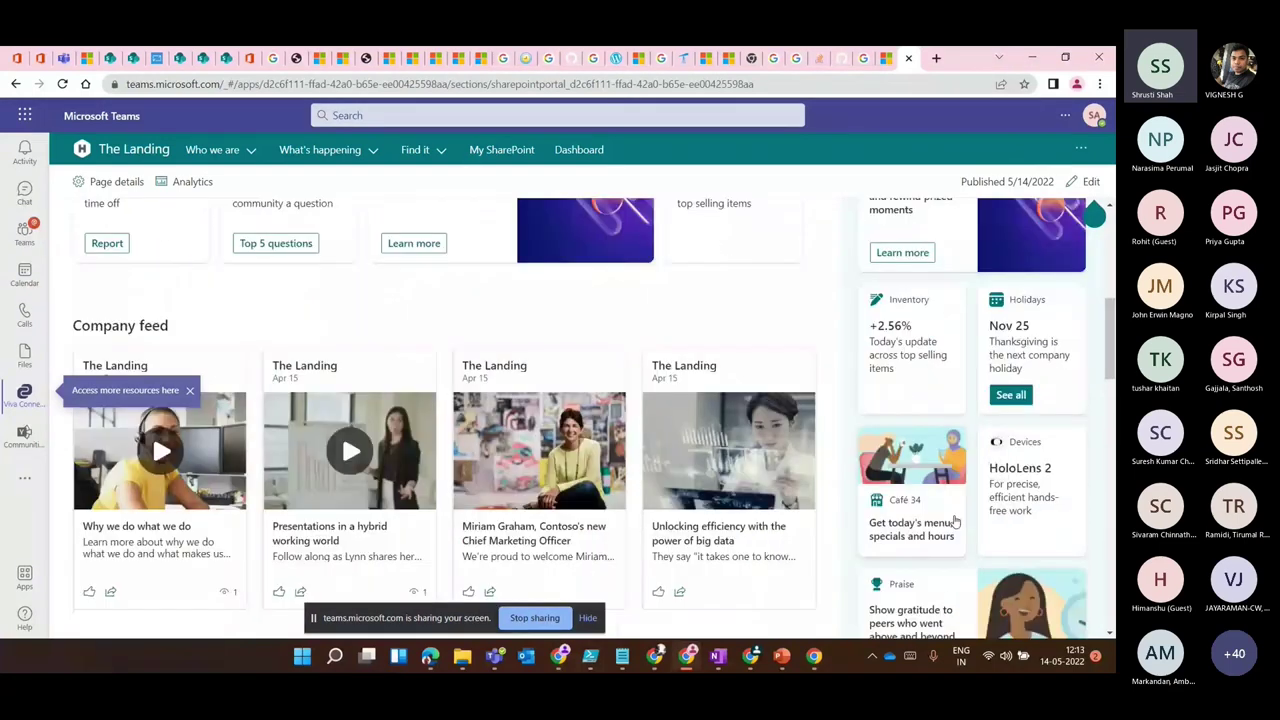
pyautogui.scroll(-6, 955, 522)
pyautogui.scroll(10, 999, 527)
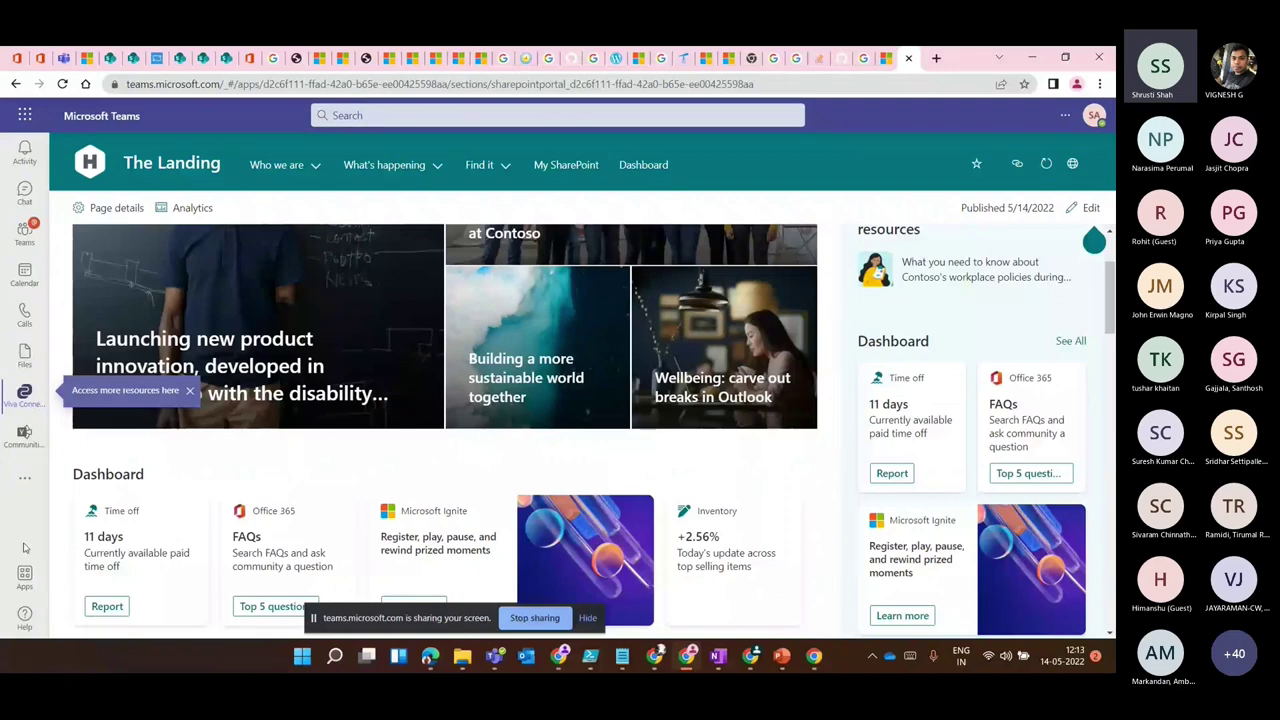
pyautogui.scroll(-3, 340, 444)
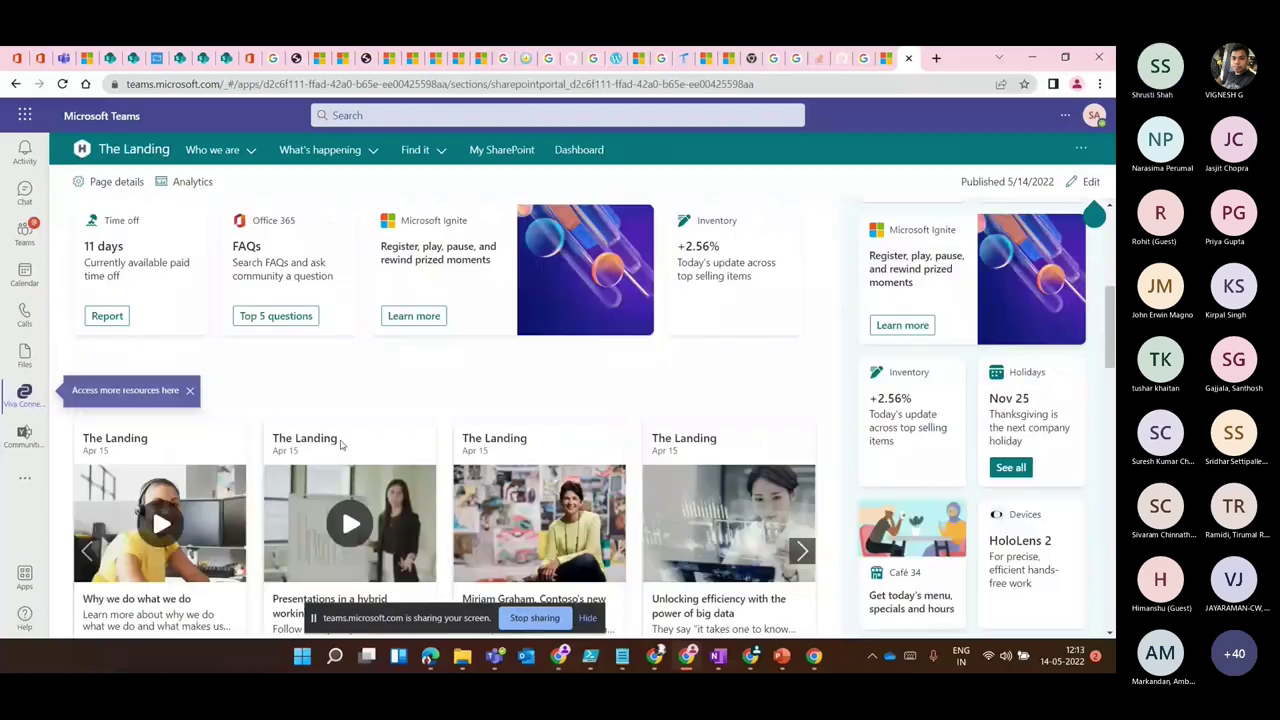
pyautogui.scroll(-2, 340, 444)
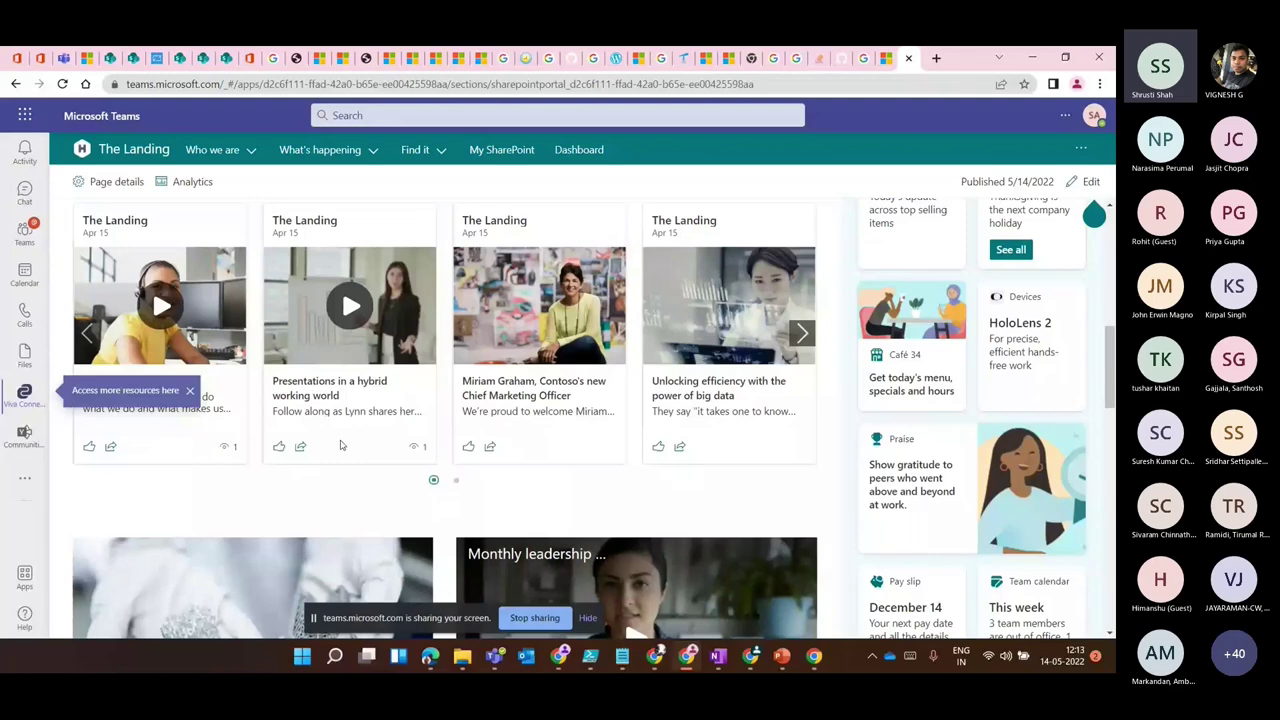
# Switch to PowerPoint and start the Viva Days slide show.
pyautogui.hotkey('alt', 'Tab')
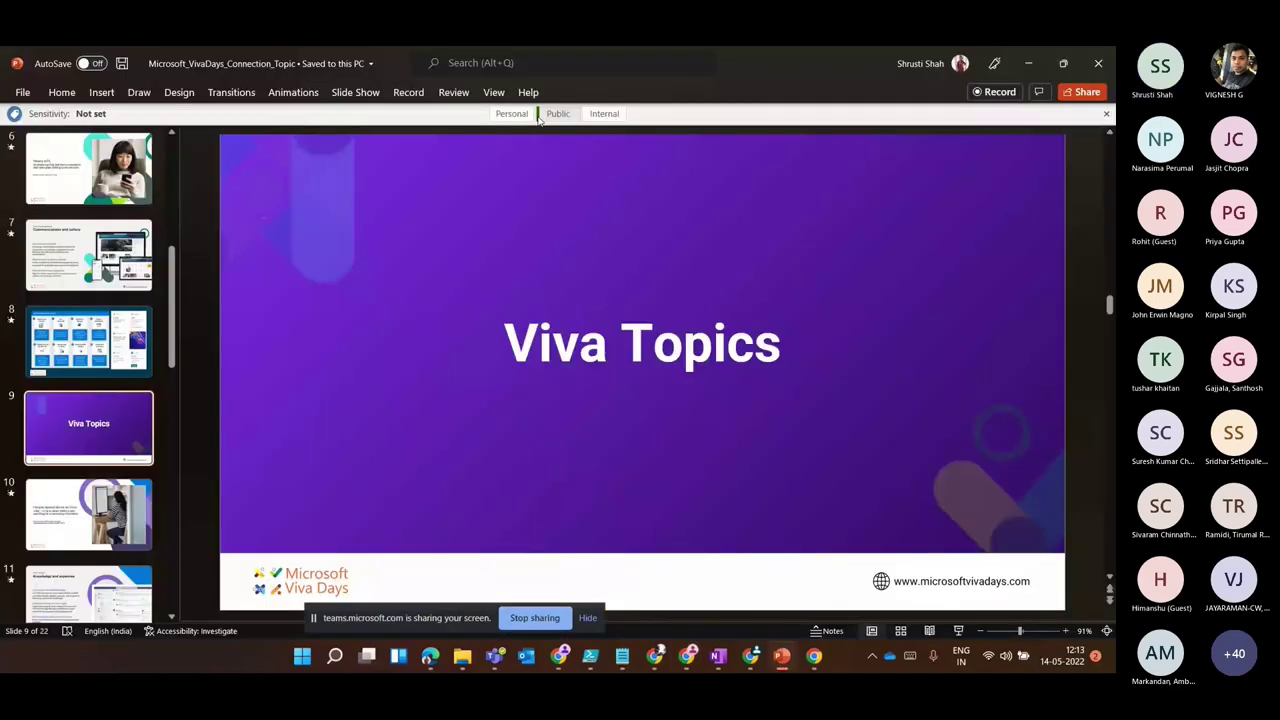
pyautogui.click(356, 92)
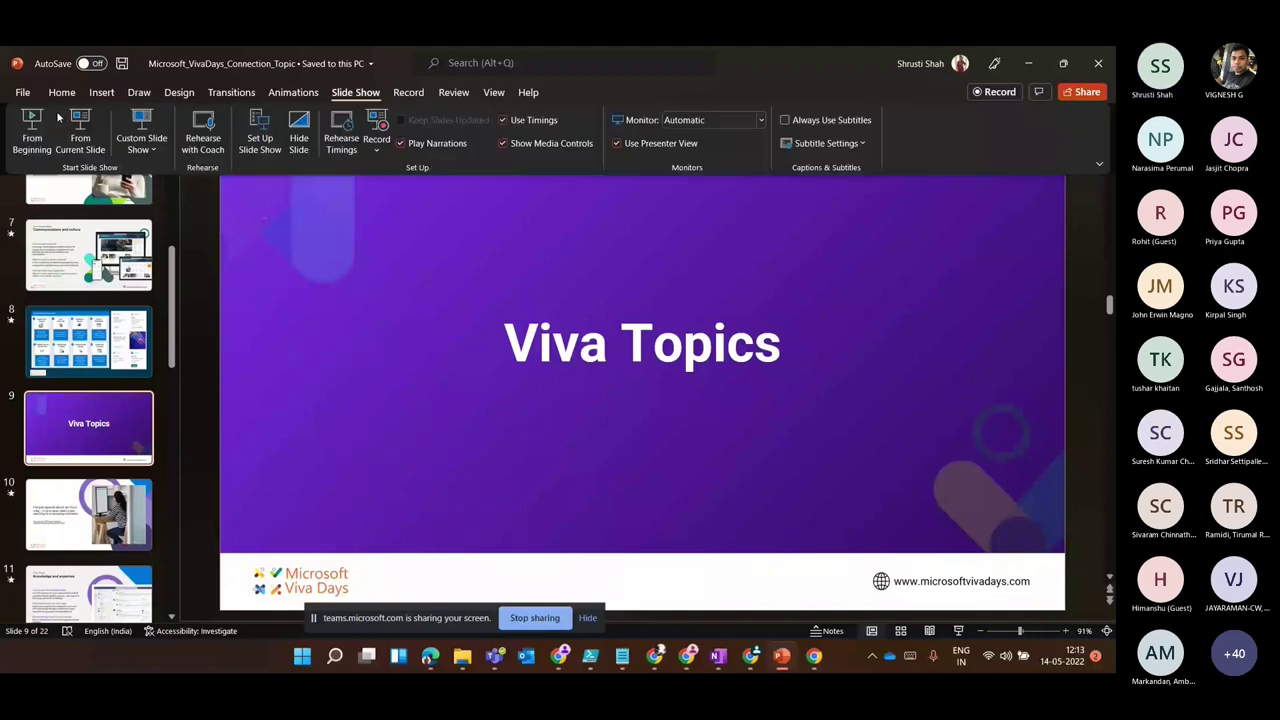
pyautogui.click(77, 136)
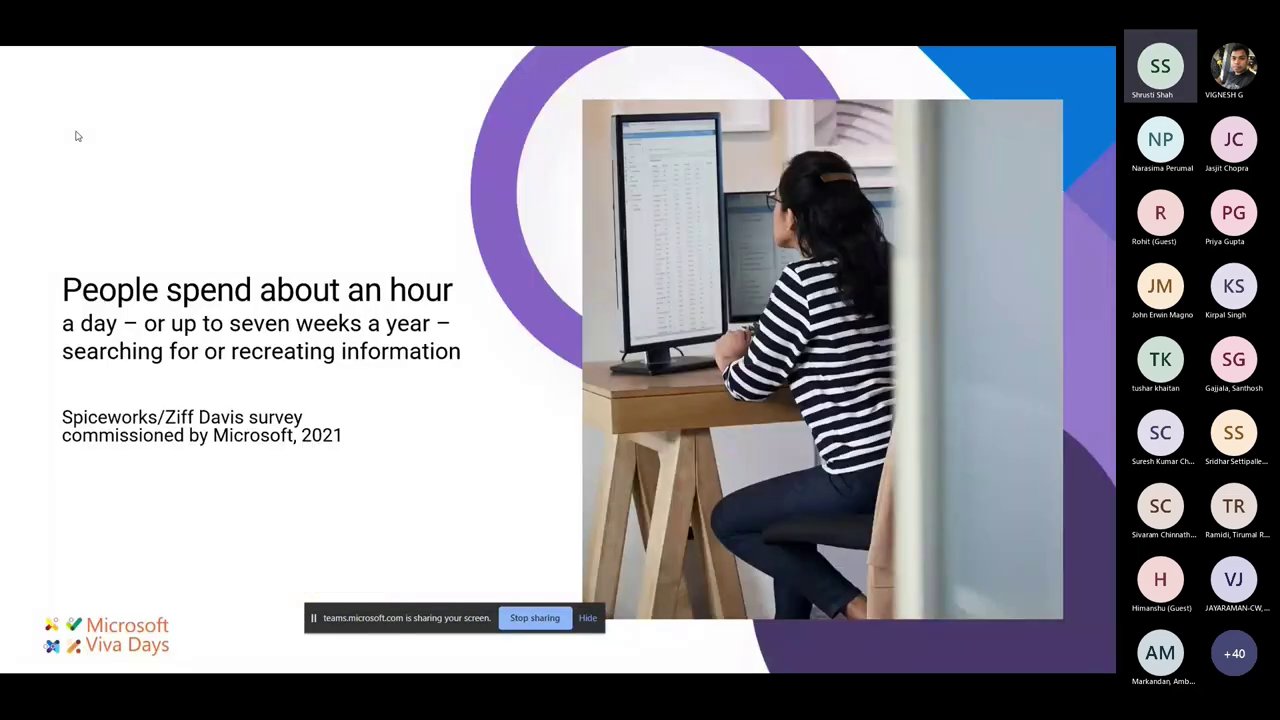
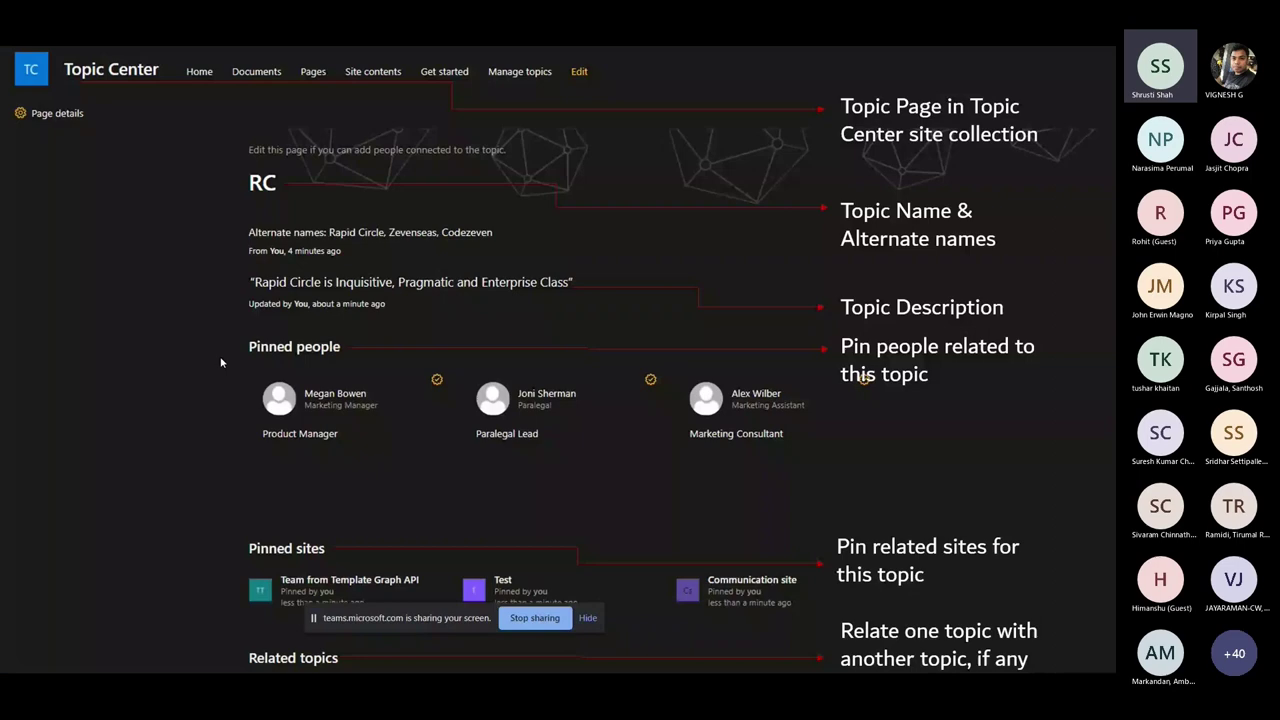
# Go to the Manage Topics slide, exit the slideshow, and bring the Teams meeting window forward.
pyautogui.press('Right')
pyautogui.press('Escape')
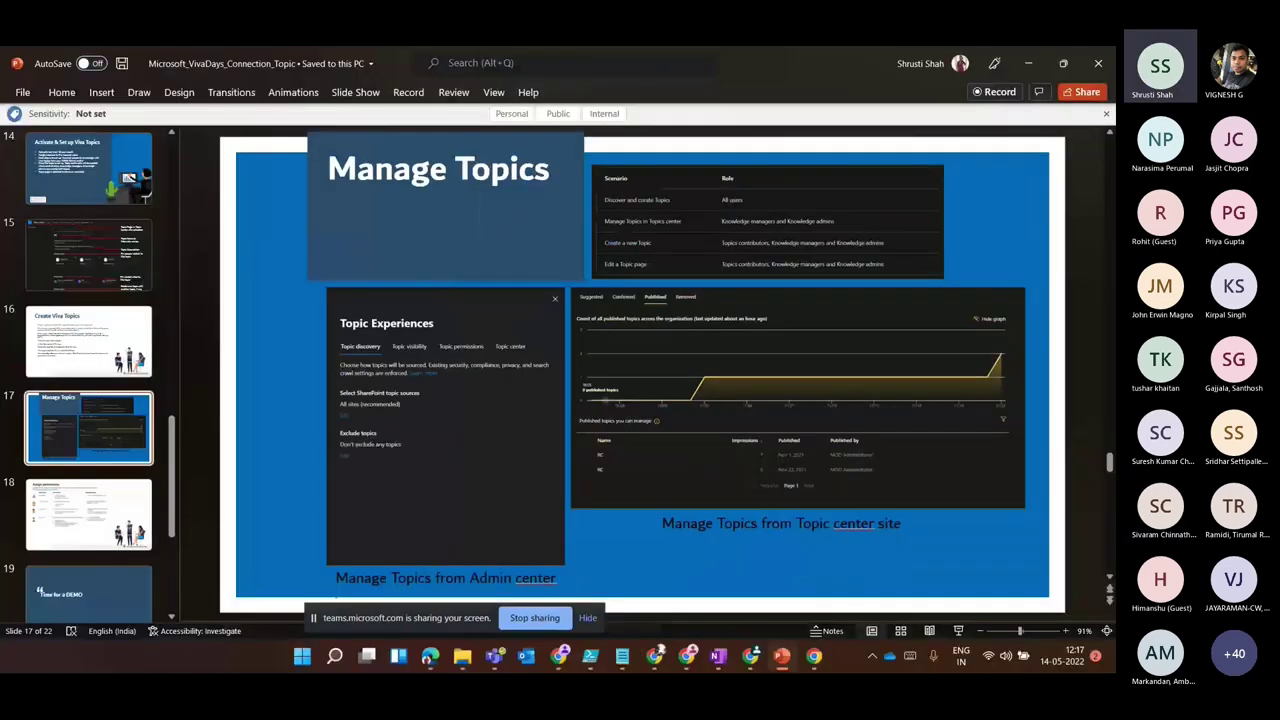
pyautogui.hotkey('alt', 'Tab')
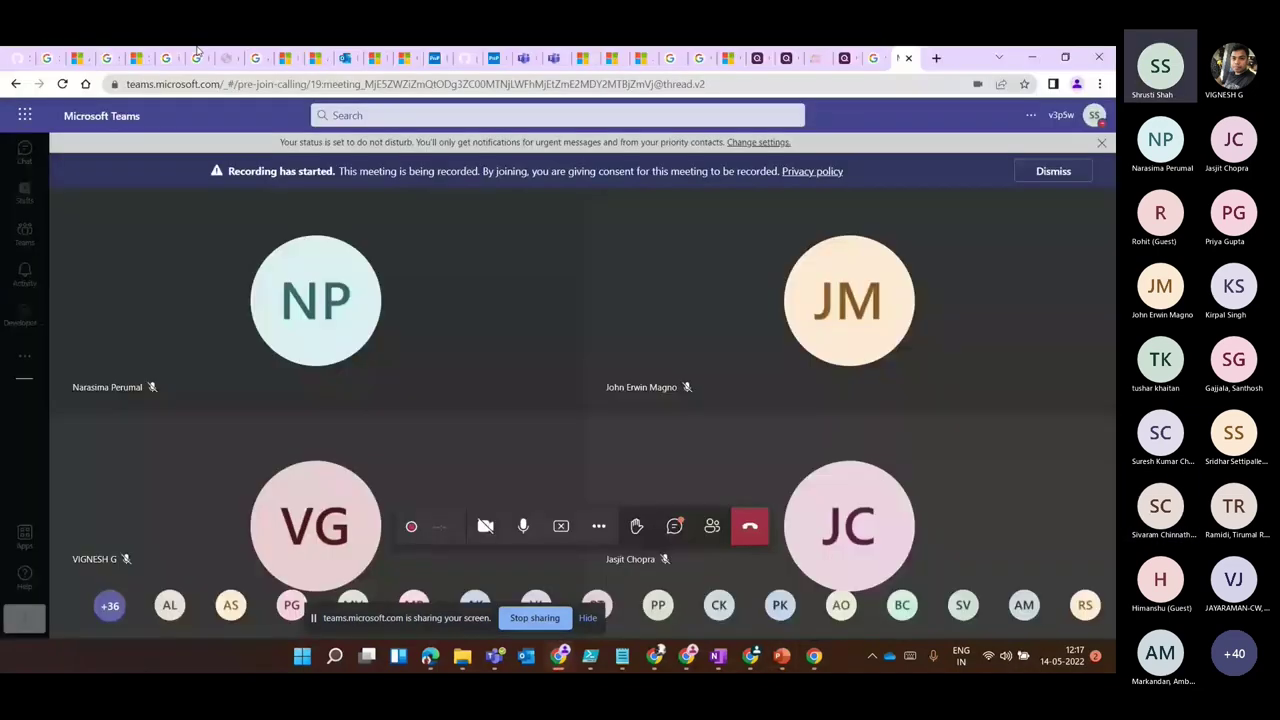
# Close the Home site panel in SharePoint admin center and move to the Microsoft 365 admin center tab.
pyautogui.hotkey('alt', 'Tab')
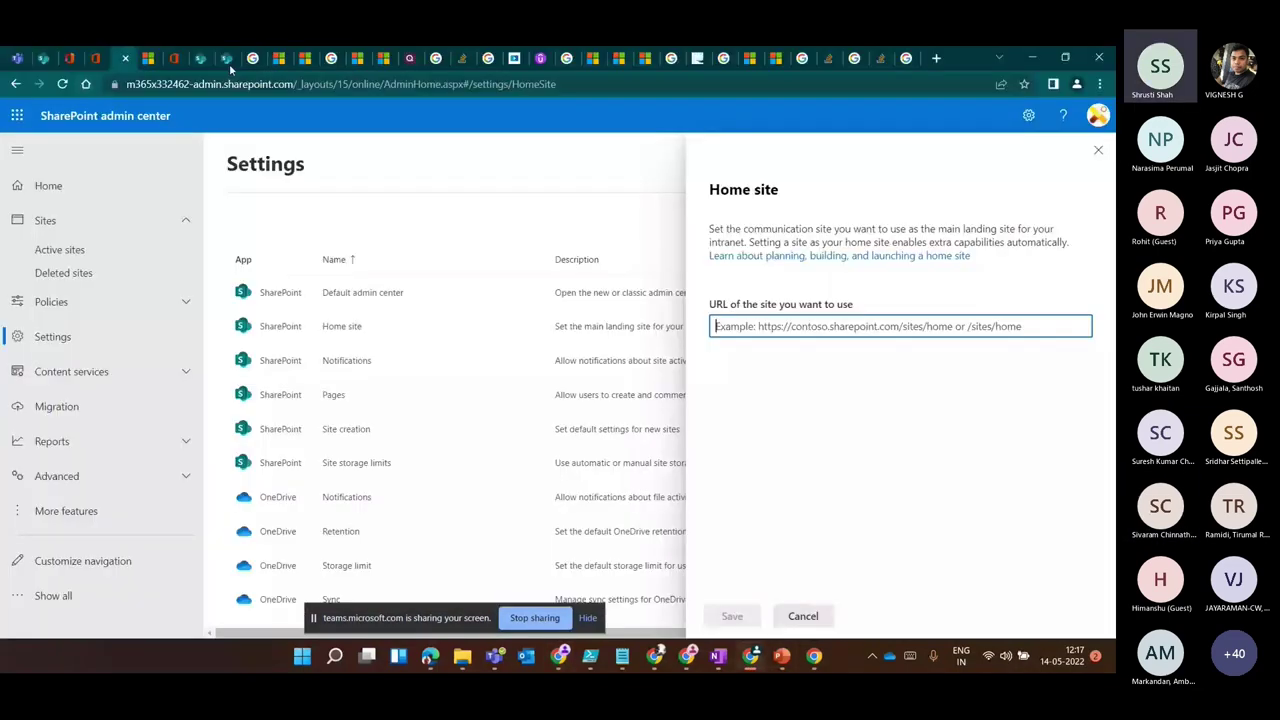
pyautogui.click(531, 480)
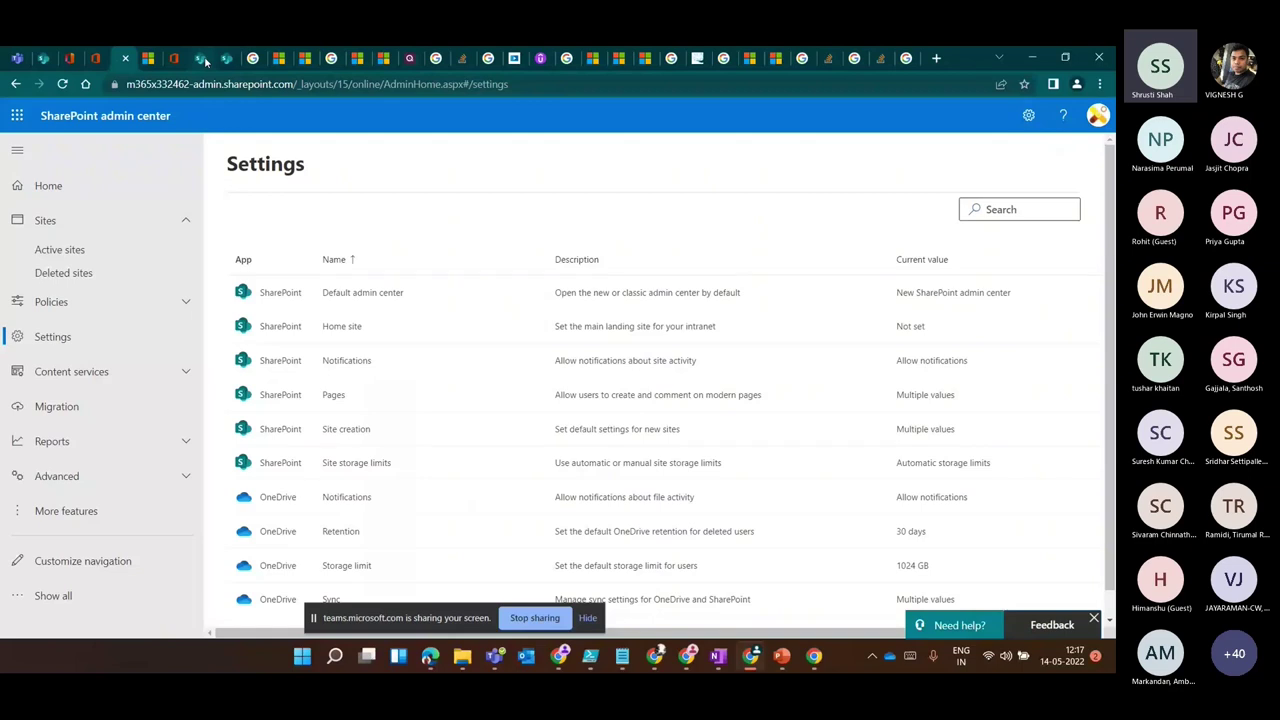
pyautogui.click(226, 59)
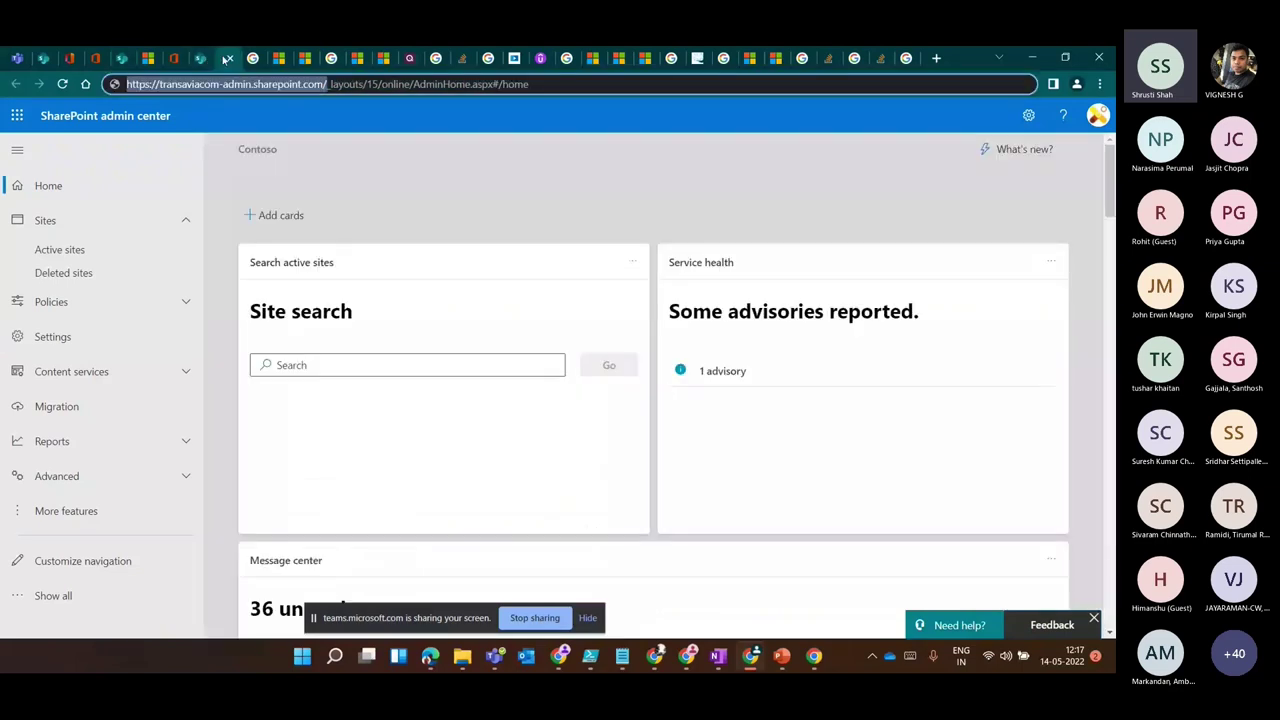
pyautogui.click(121, 58)
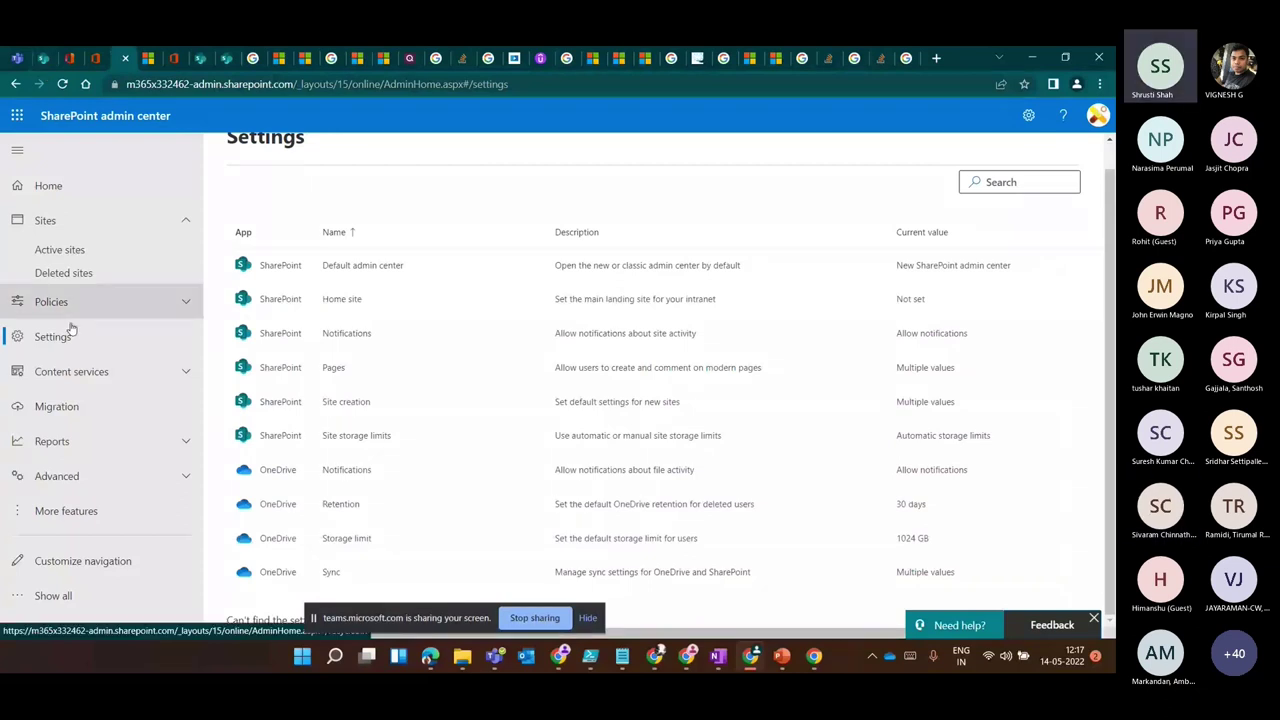
pyautogui.hotkey('ctrl', 'shift', 'Tab')
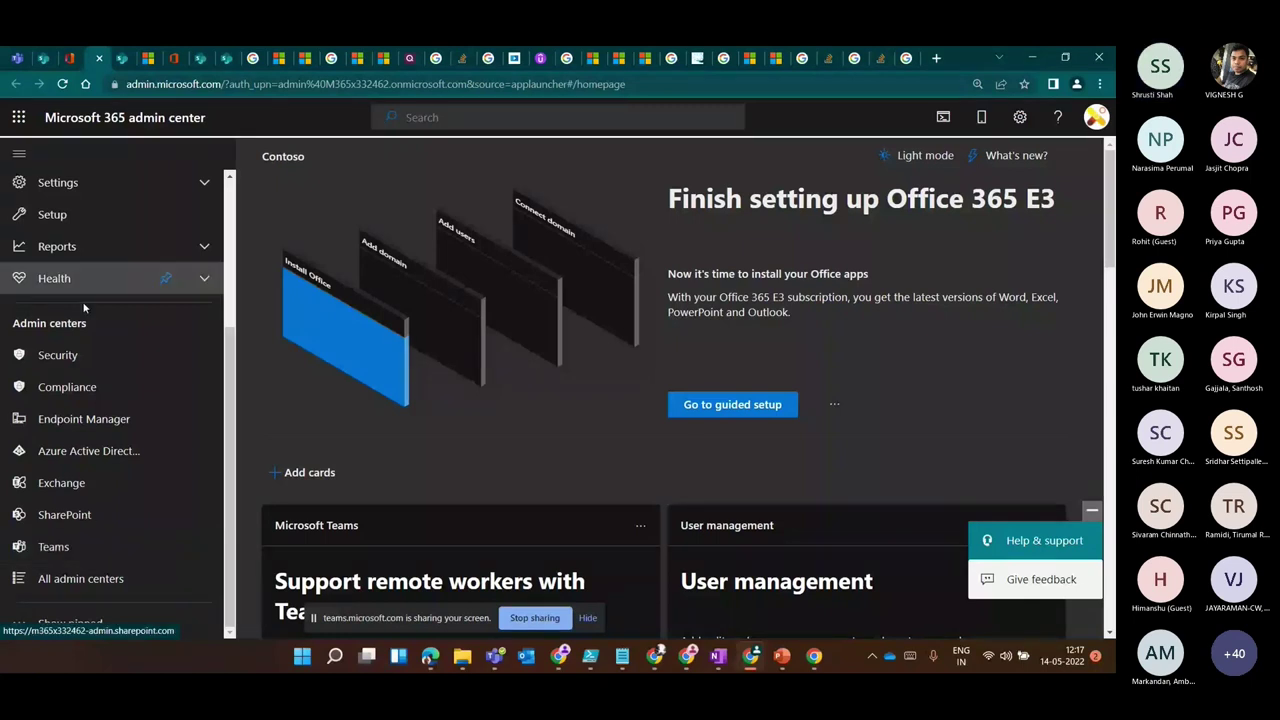
# Open the Setup page and browse its categories of setup tasks.
pyautogui.click(52, 214)
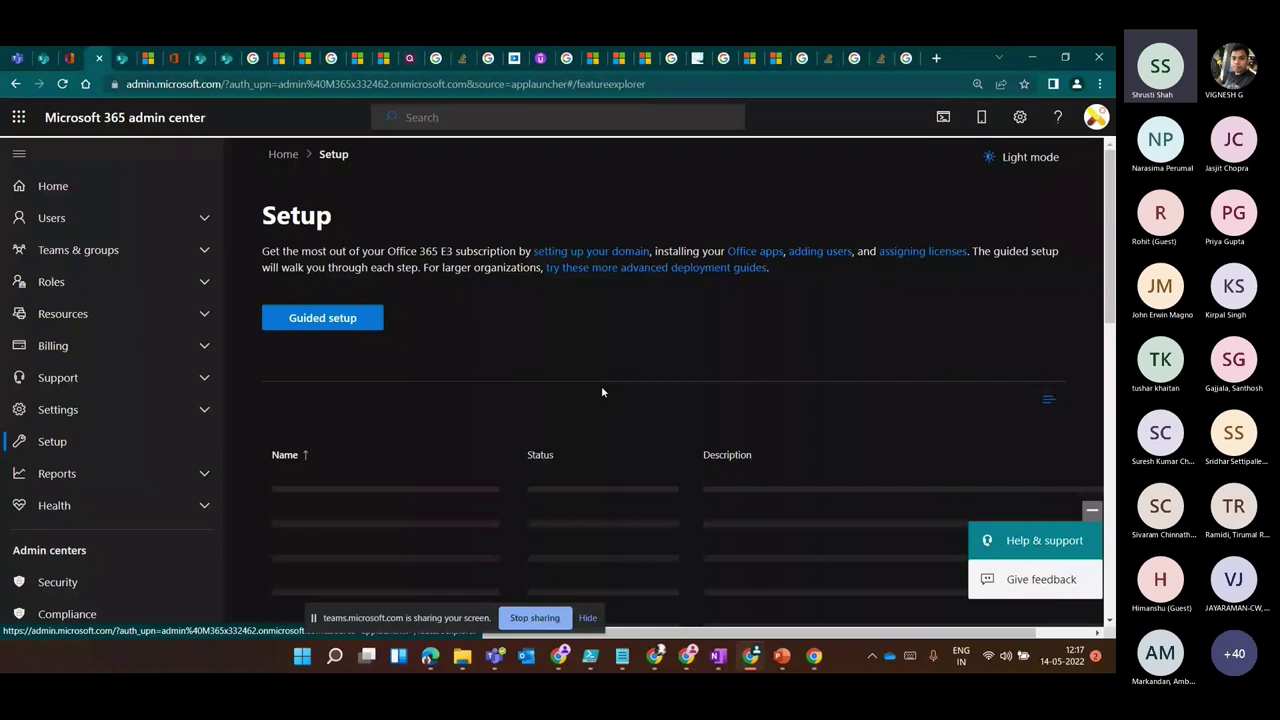
pyautogui.scroll(-3, 590, 390)
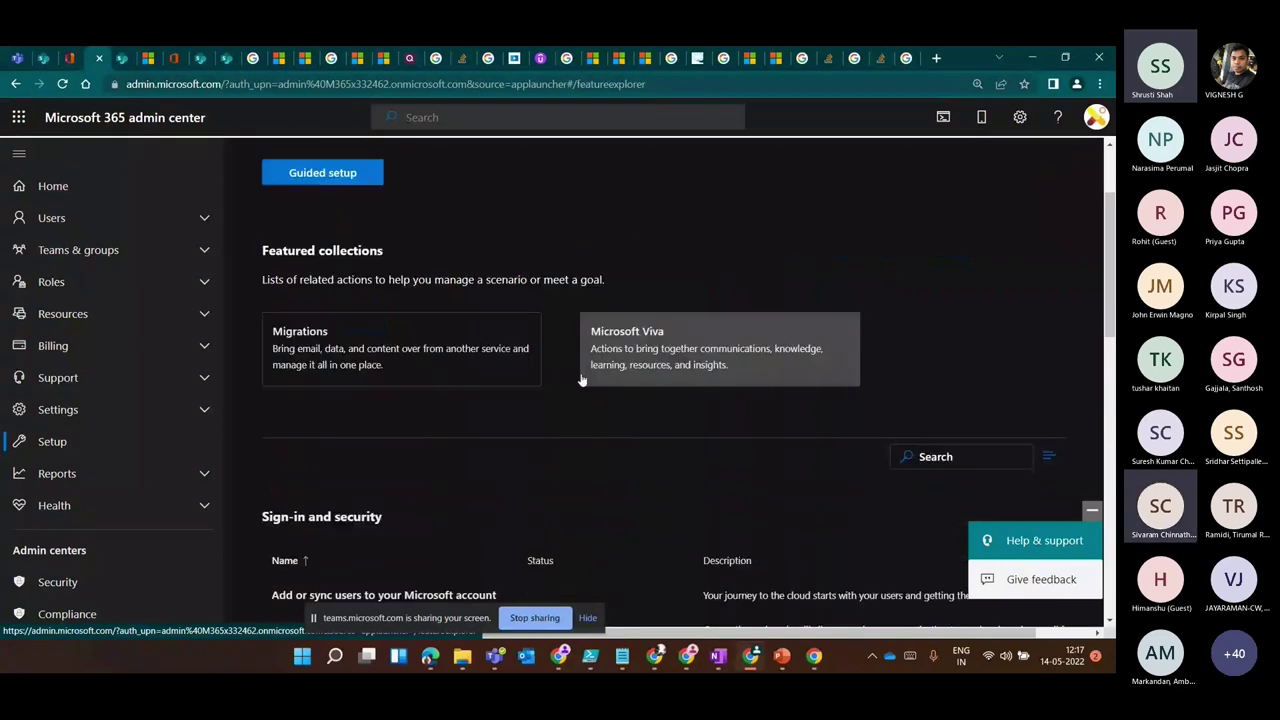
pyautogui.scroll(-2, 560, 390)
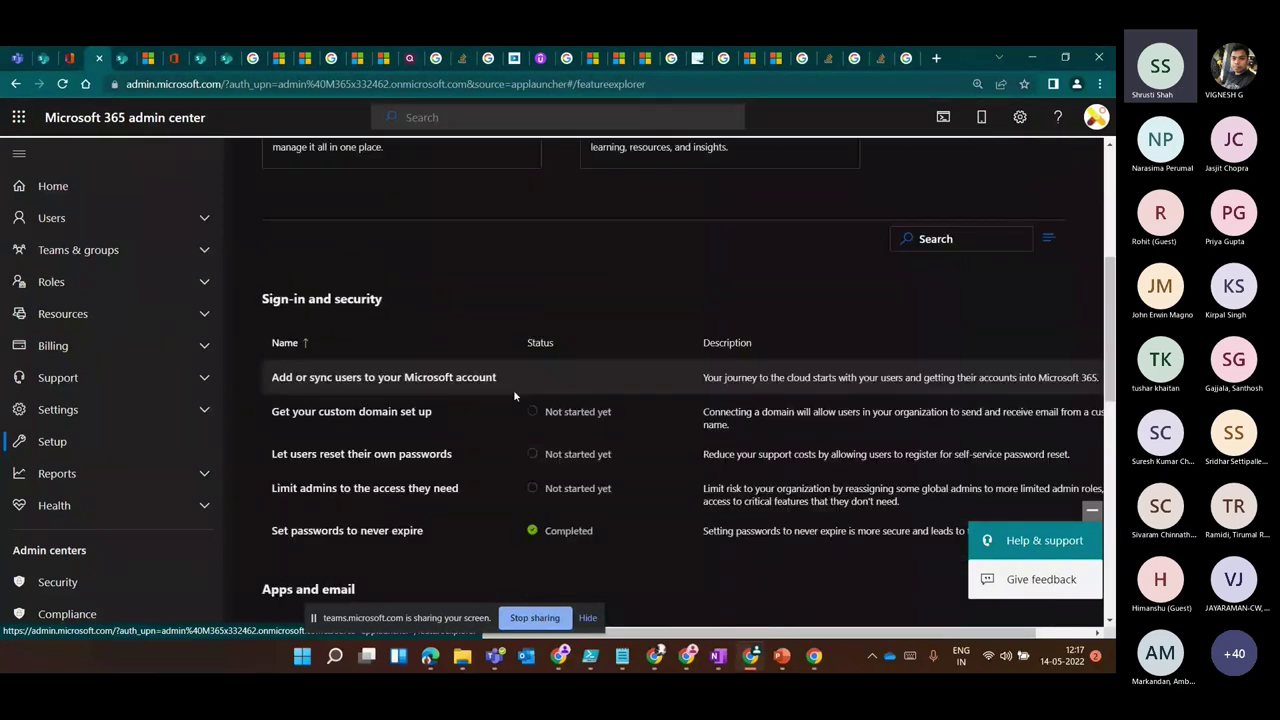
pyautogui.scroll(-5, 413, 427)
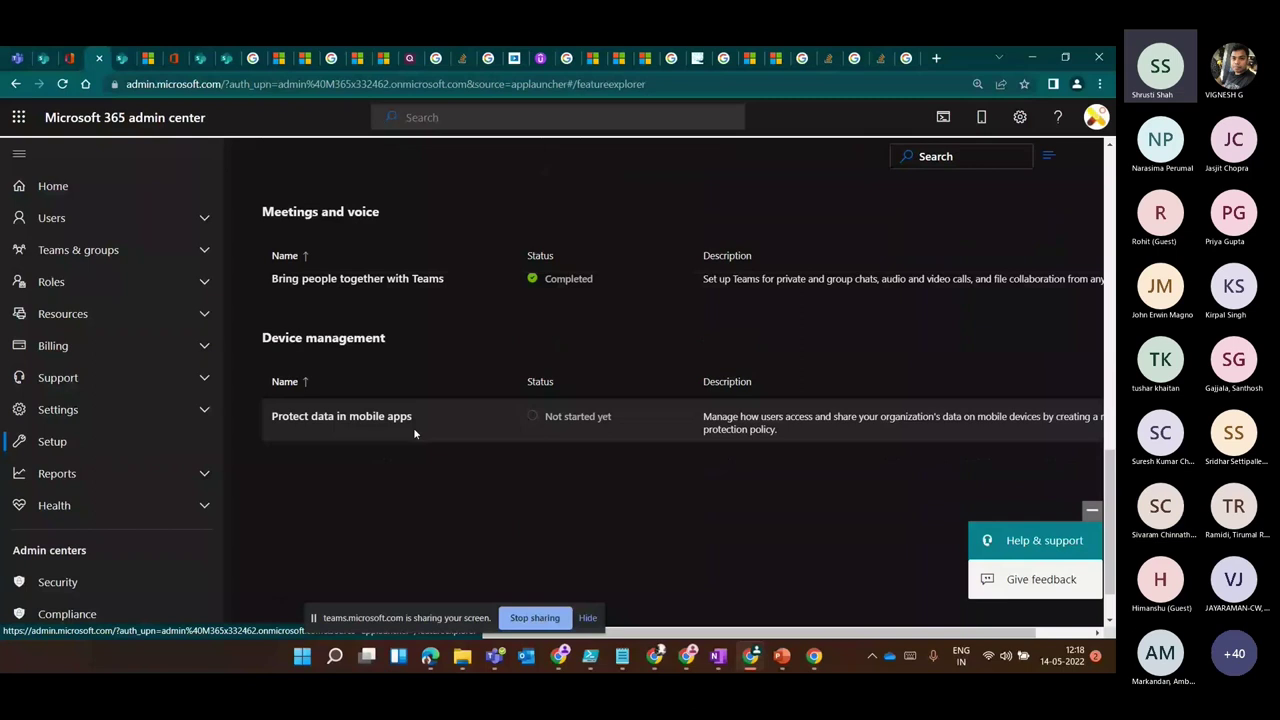
pyautogui.scroll(2, 350, 400)
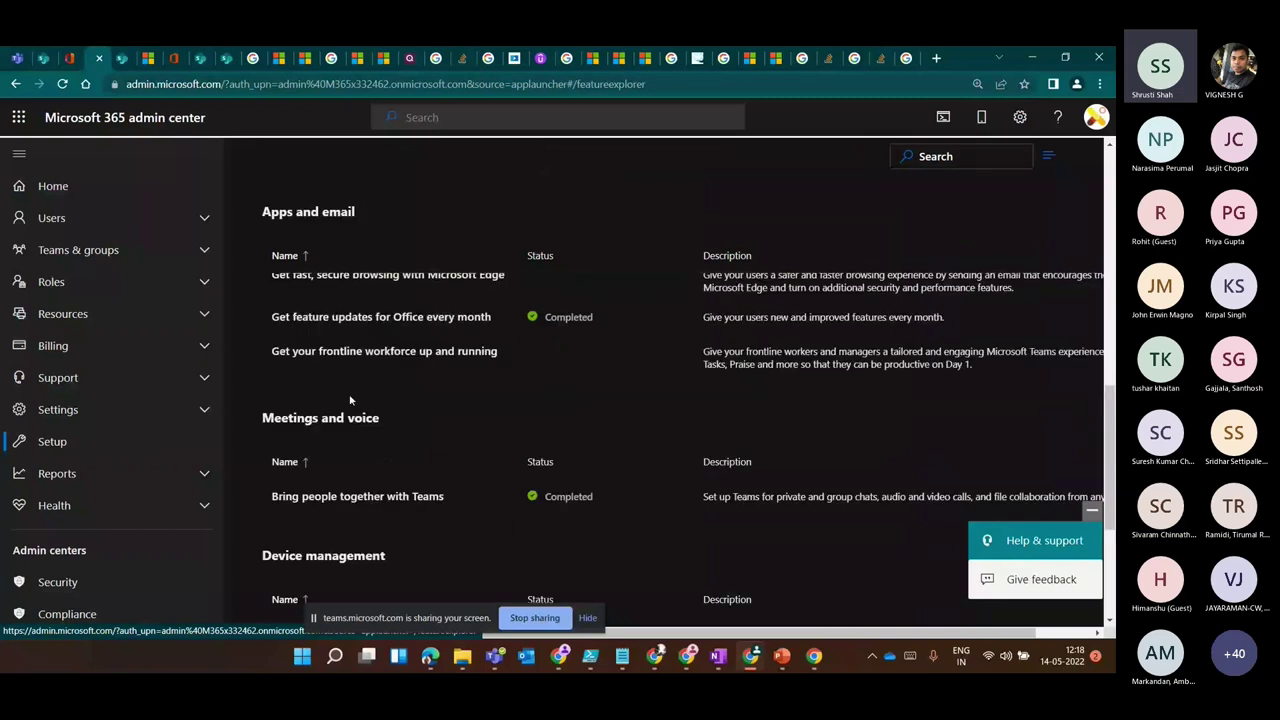
pyautogui.scroll(1, 475, 397)
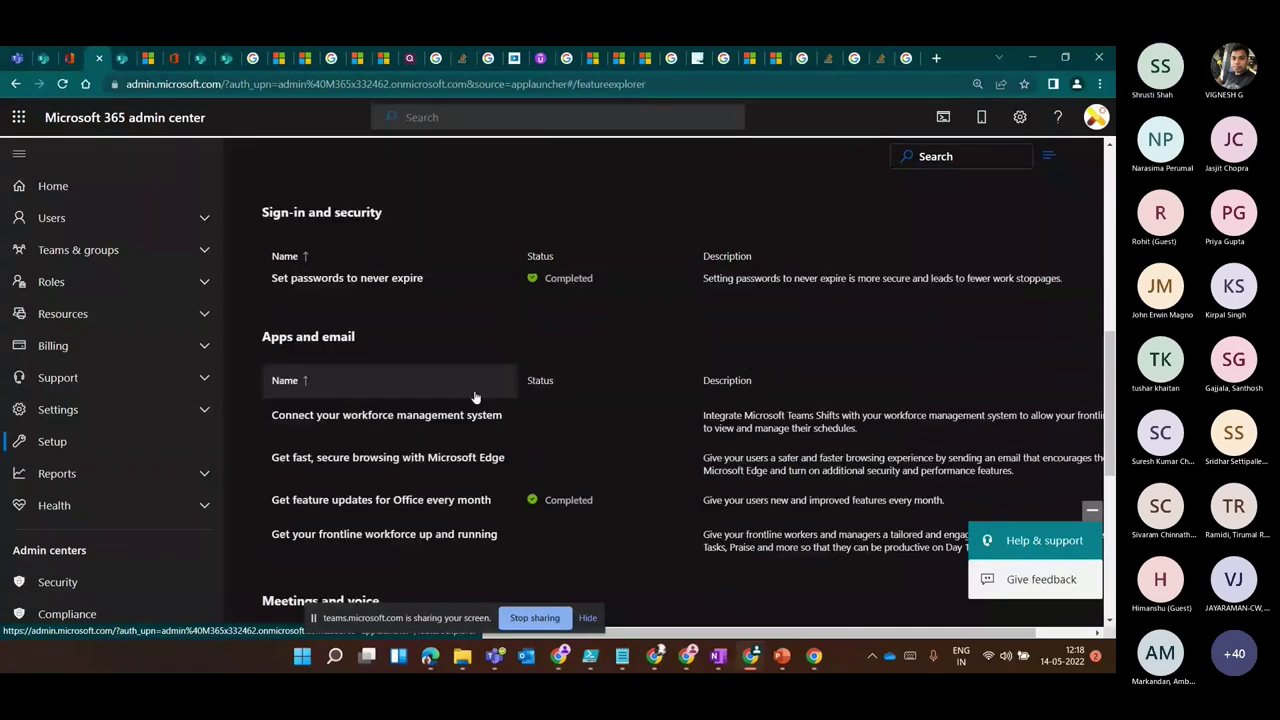
pyautogui.scroll(-3, 475, 397)
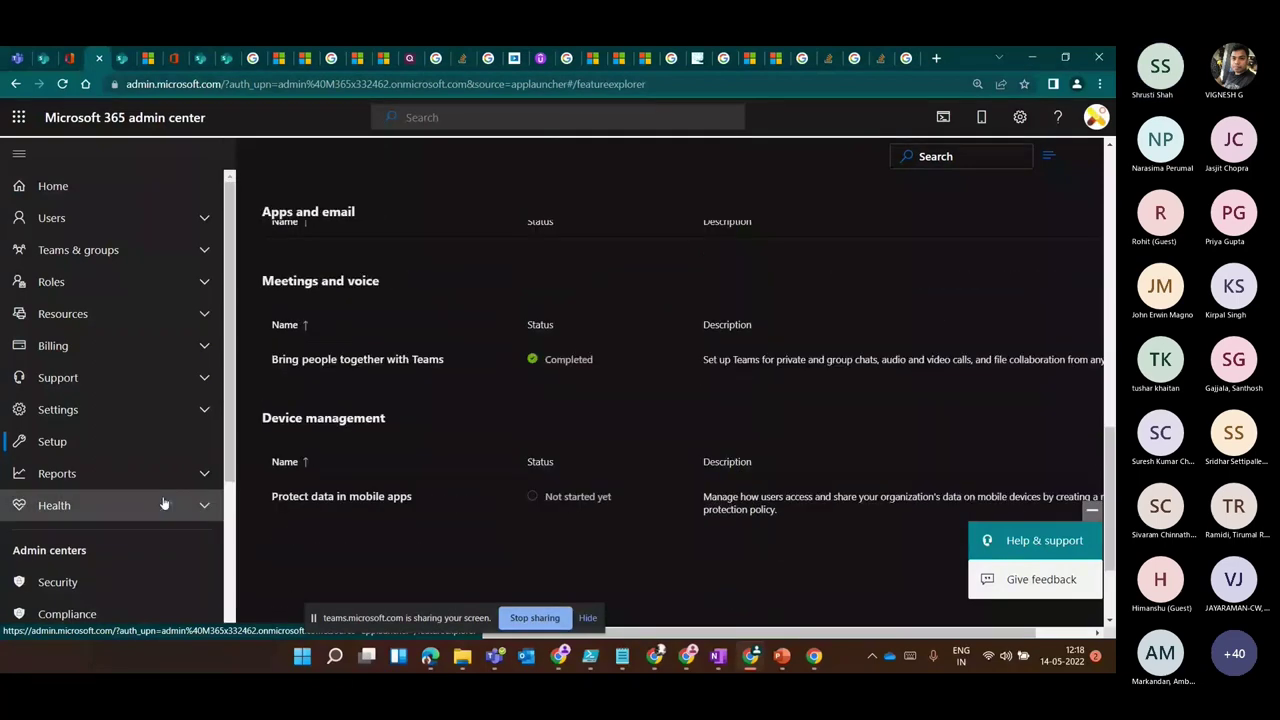
pyautogui.scroll(2, 425, 455)
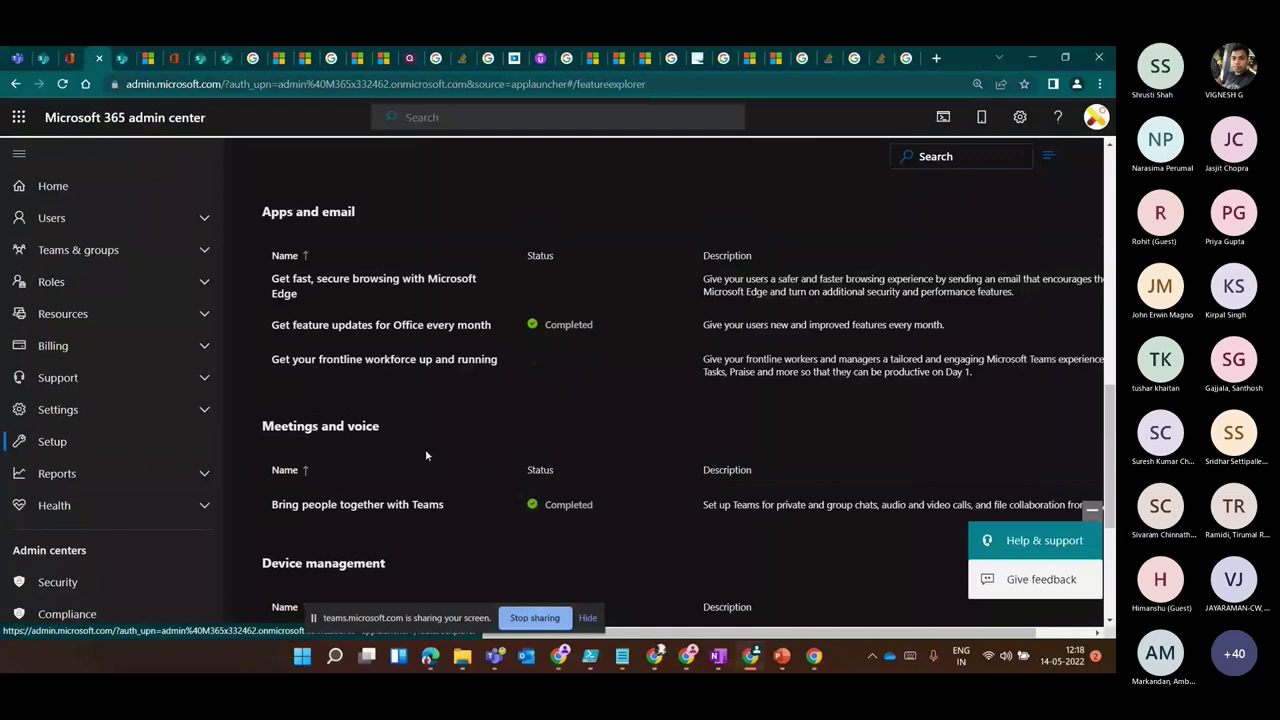
pyautogui.scroll(3, 425, 455)
pyautogui.scroll(2, 380, 470)
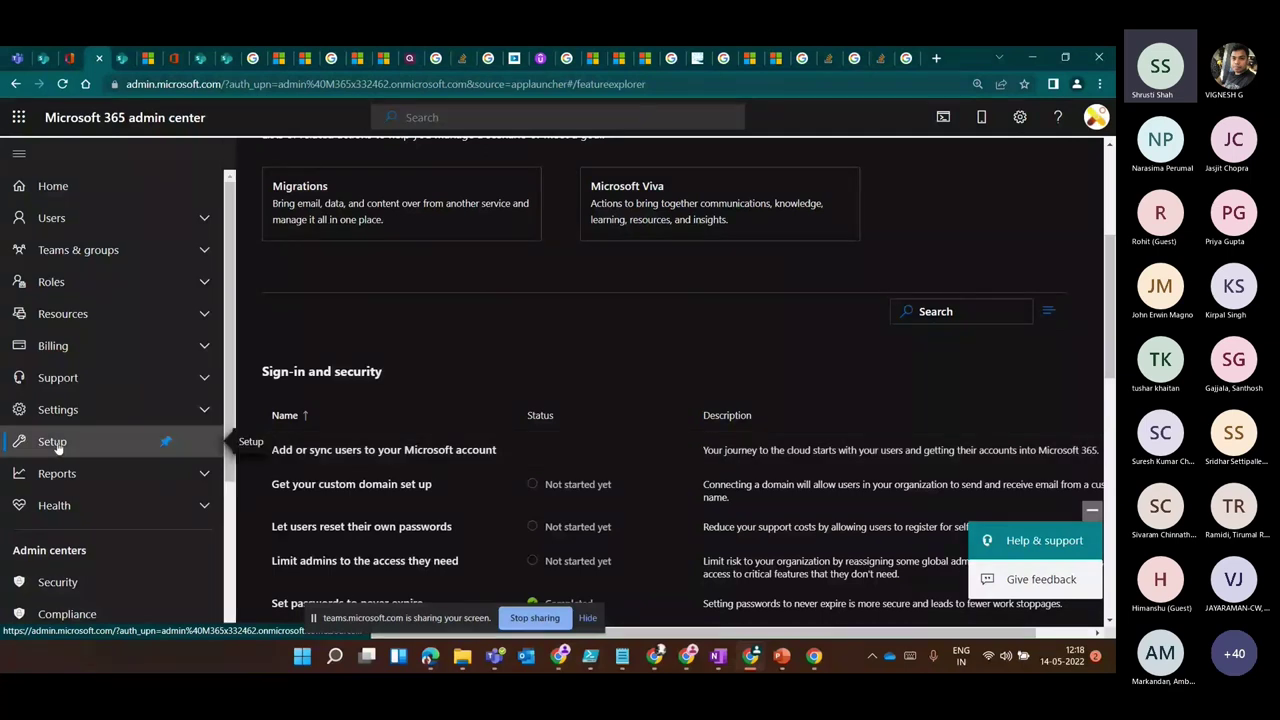
# Look at Settings > Org settings, then return to the Setup page.
pyautogui.click(57, 409)
pyautogui.click(87, 491)
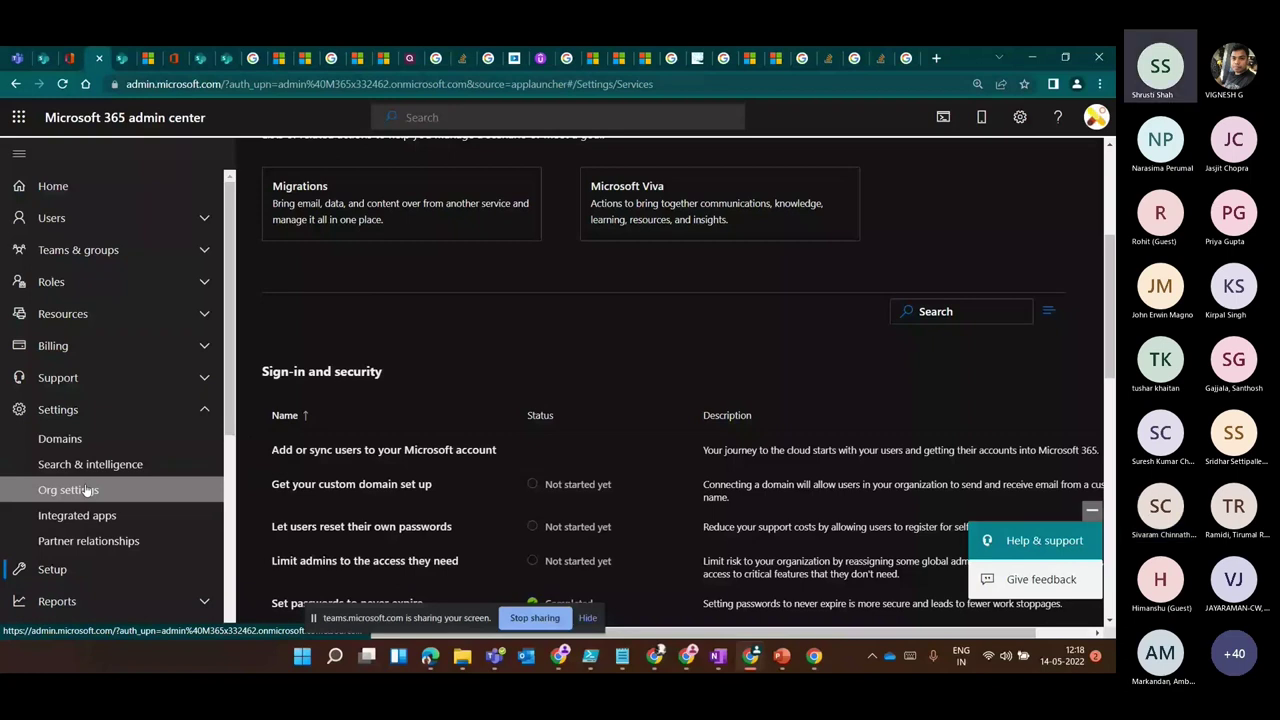
pyautogui.click(87, 490)
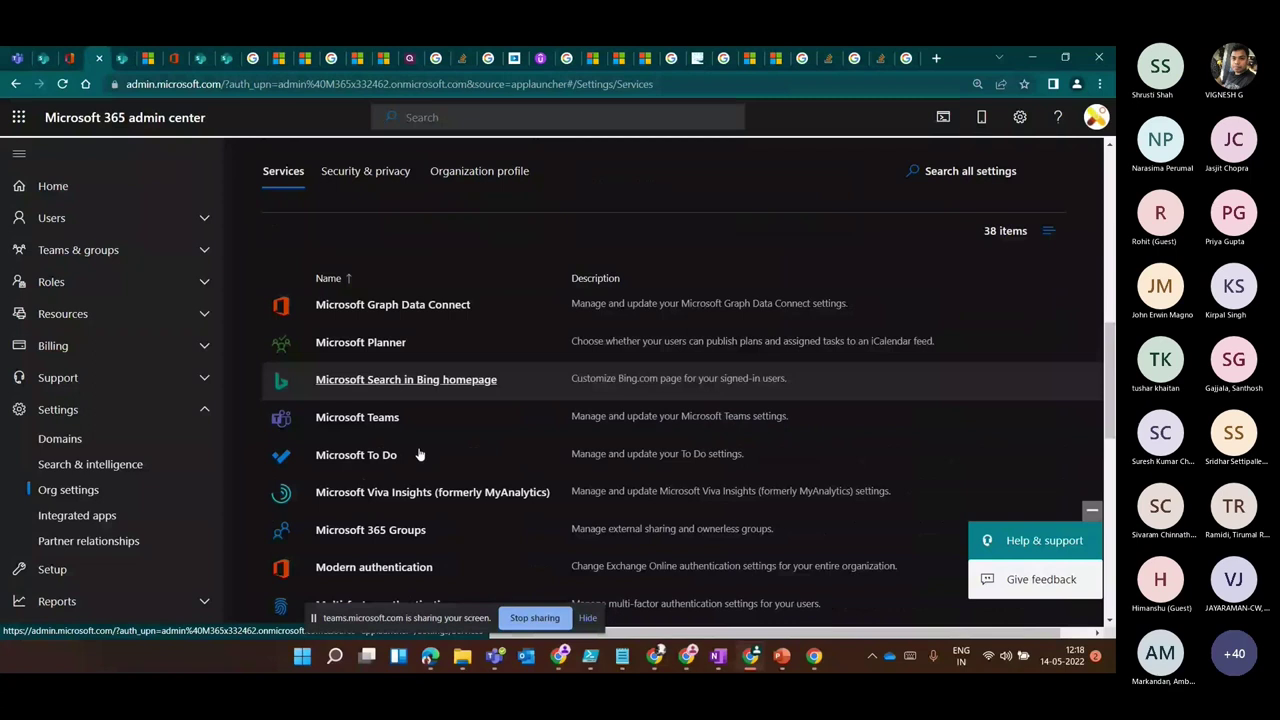
pyautogui.click(16, 84)
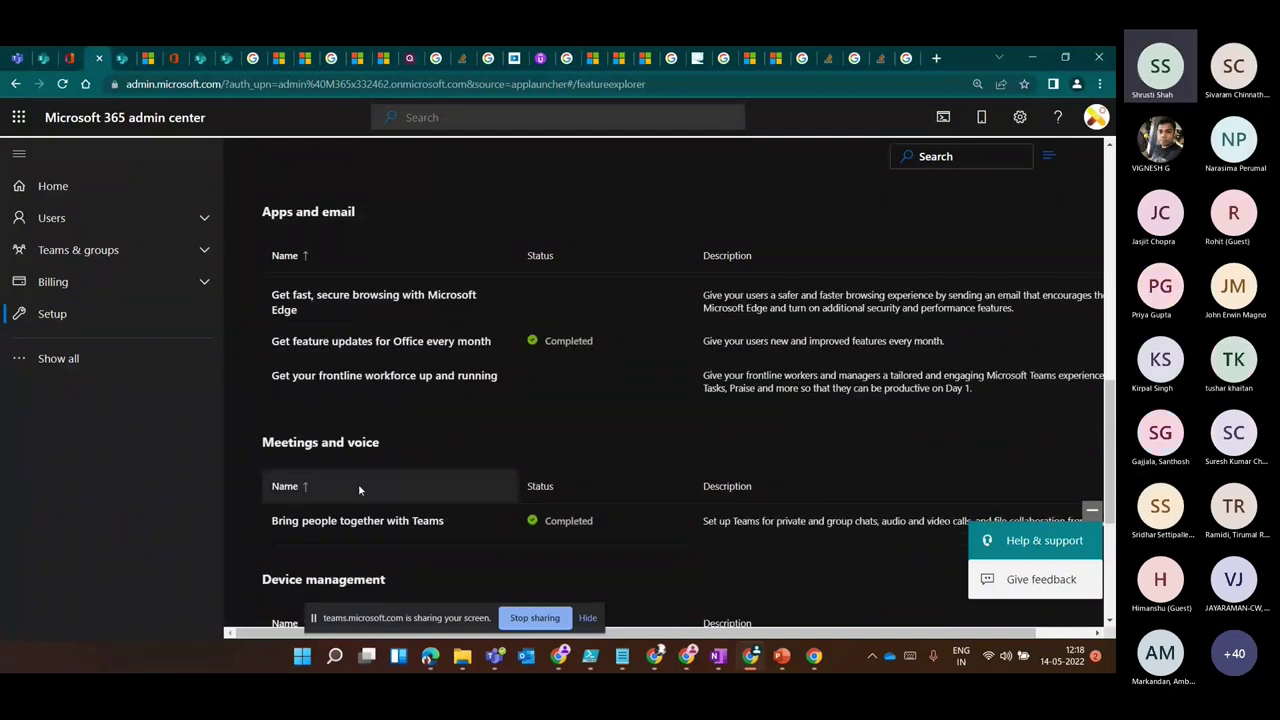
# From the Viva Topics setup task's Topic center settings, open the Topic Center site.
pyautogui.click(688, 656)
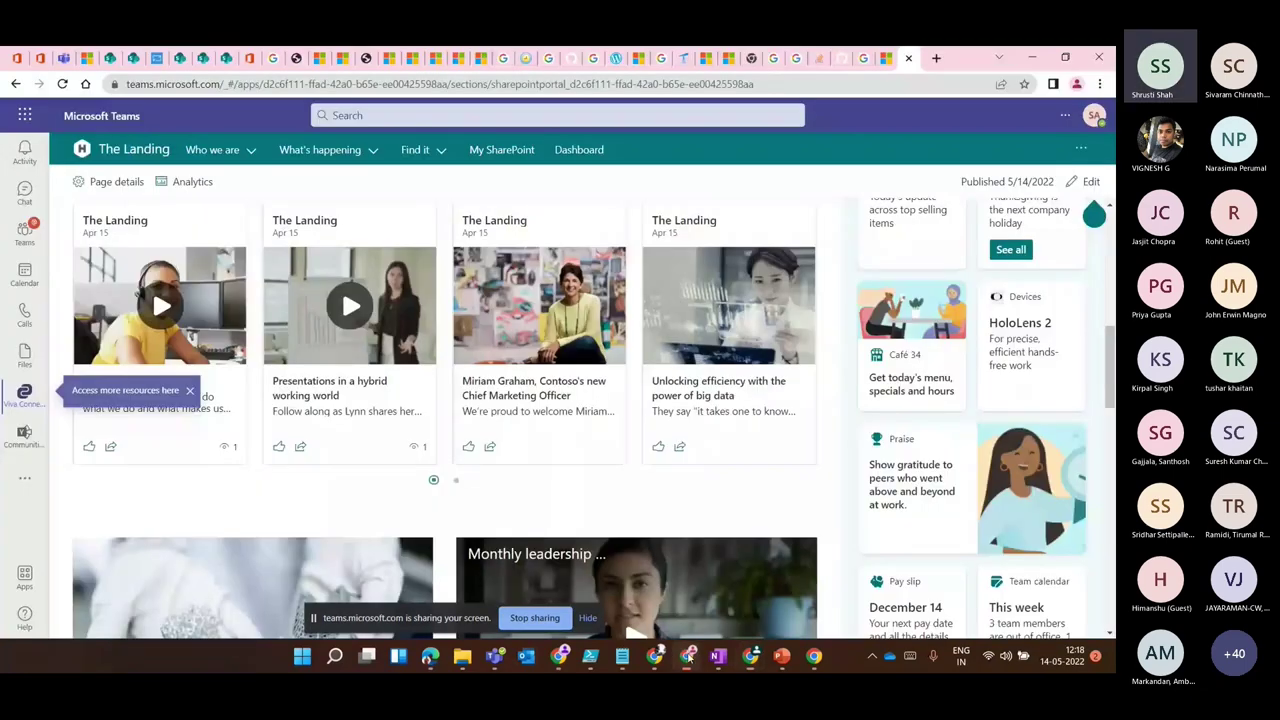
pyautogui.click(688, 656)
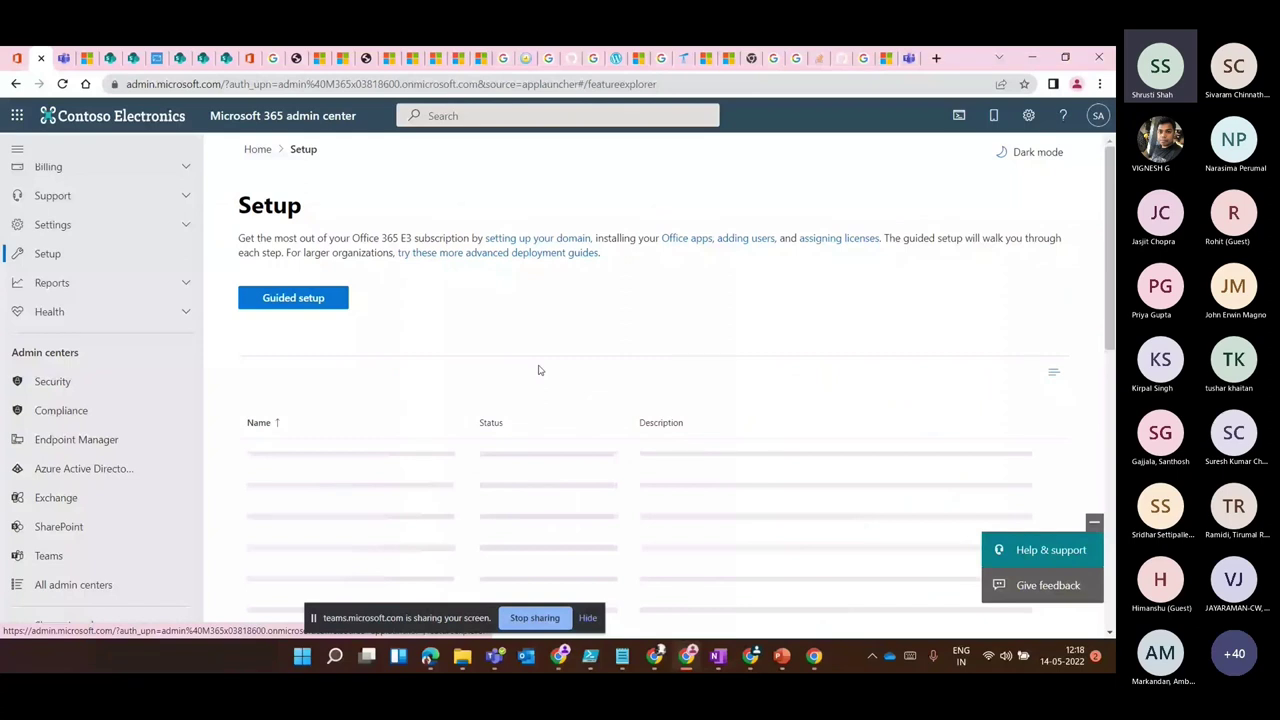
pyautogui.scroll(-2, 538, 370)
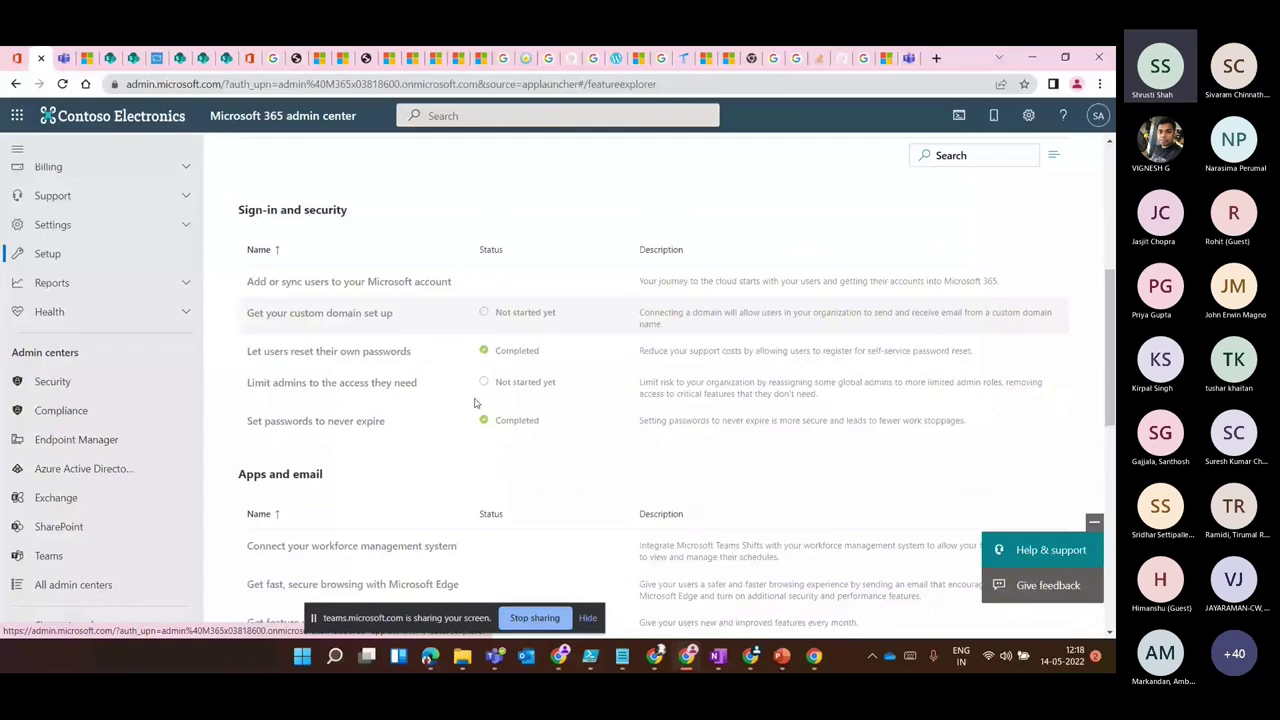
pyautogui.scroll(-3, 284, 494)
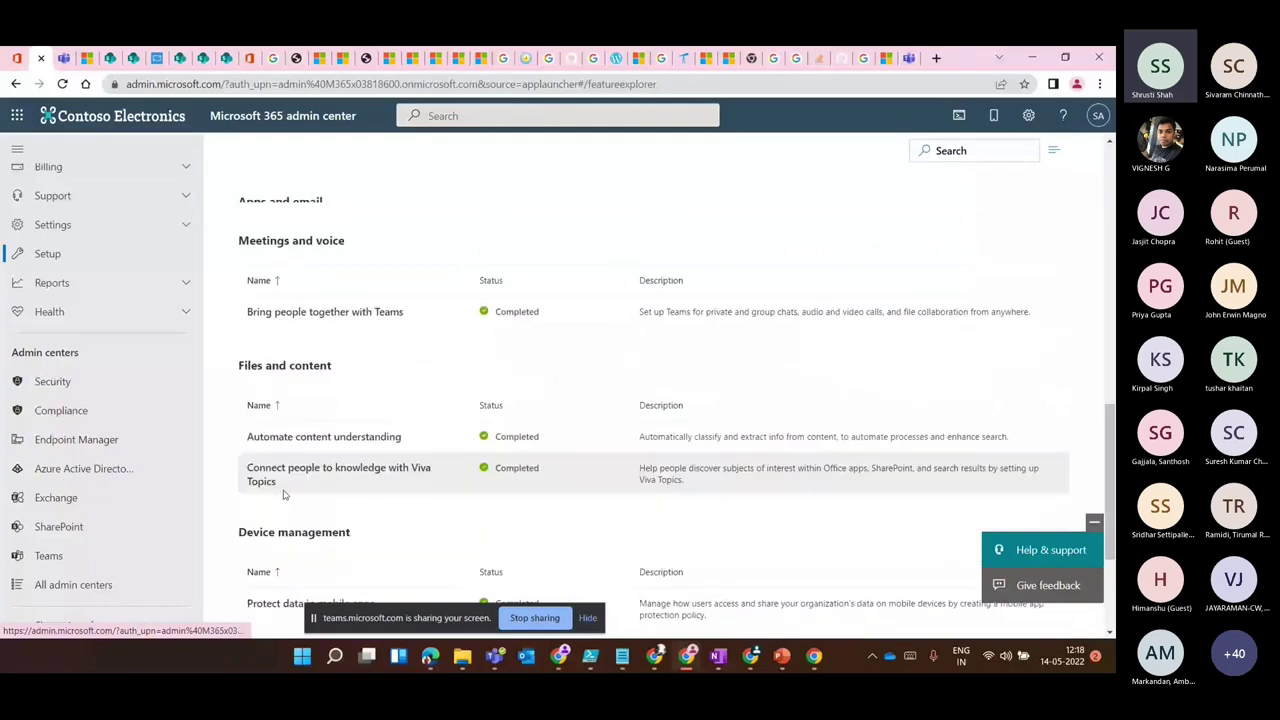
pyautogui.click(283, 490)
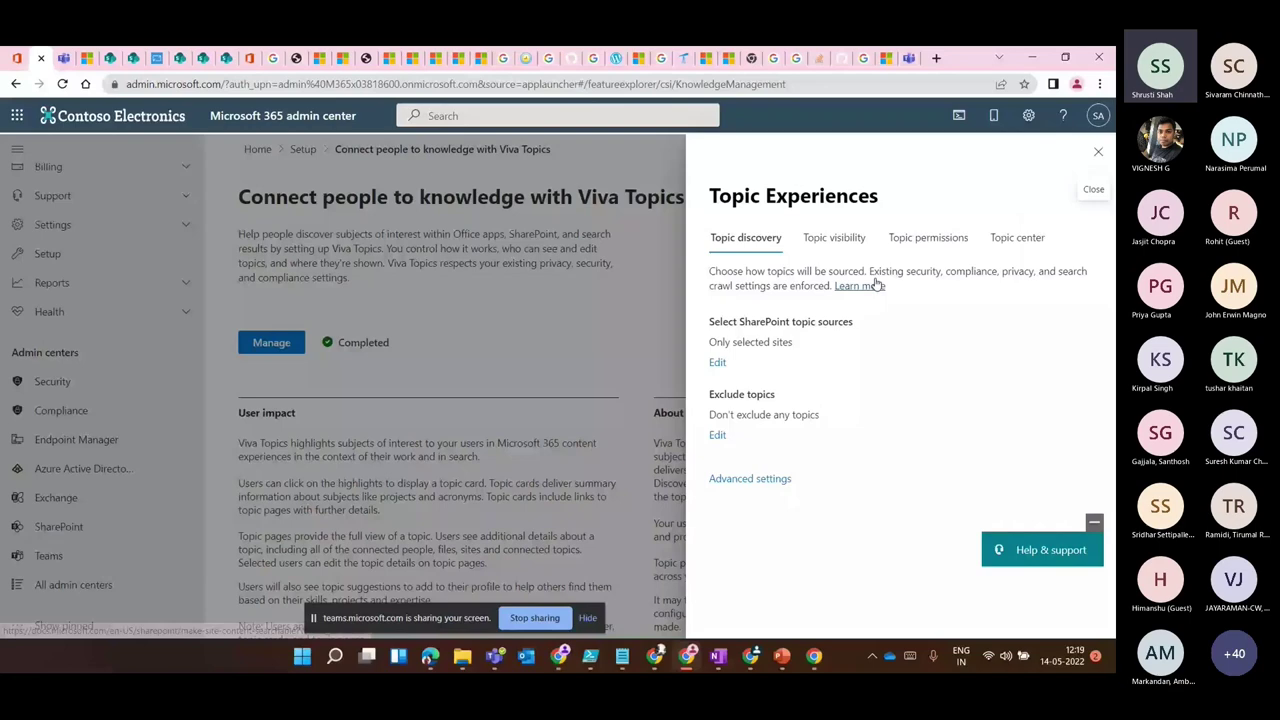
pyautogui.press('Left')
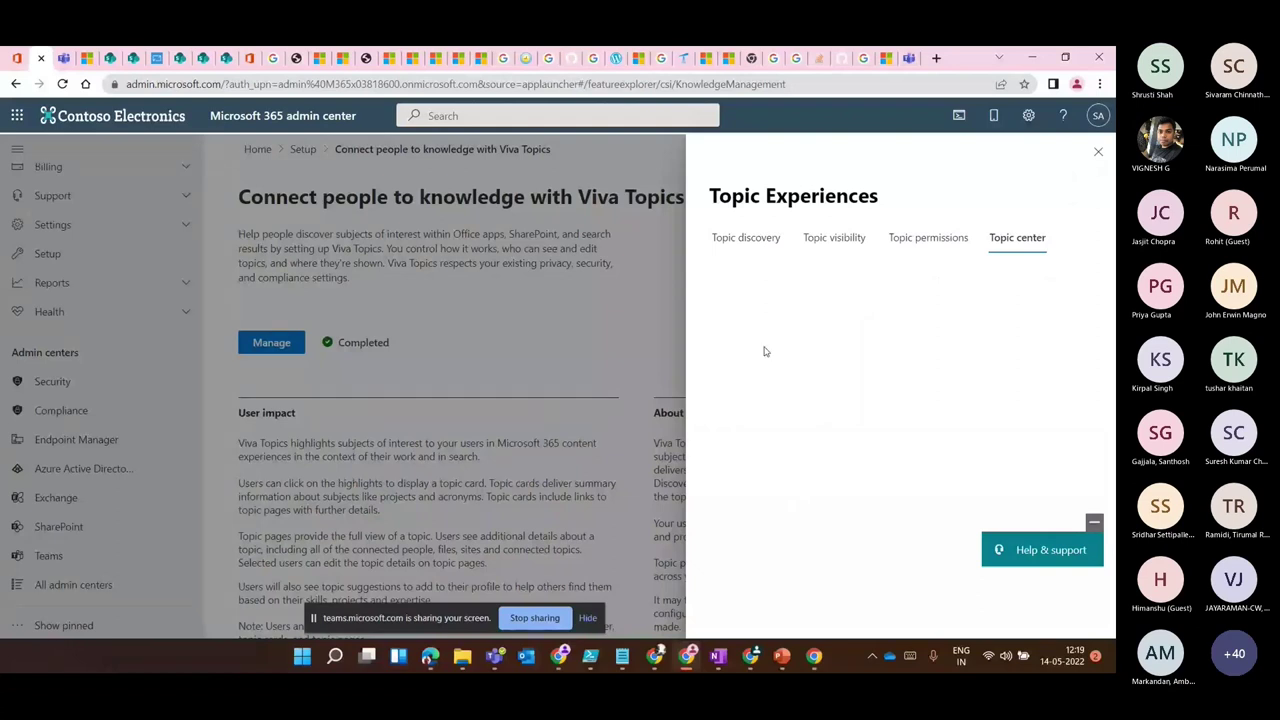
pyautogui.click(763, 349)
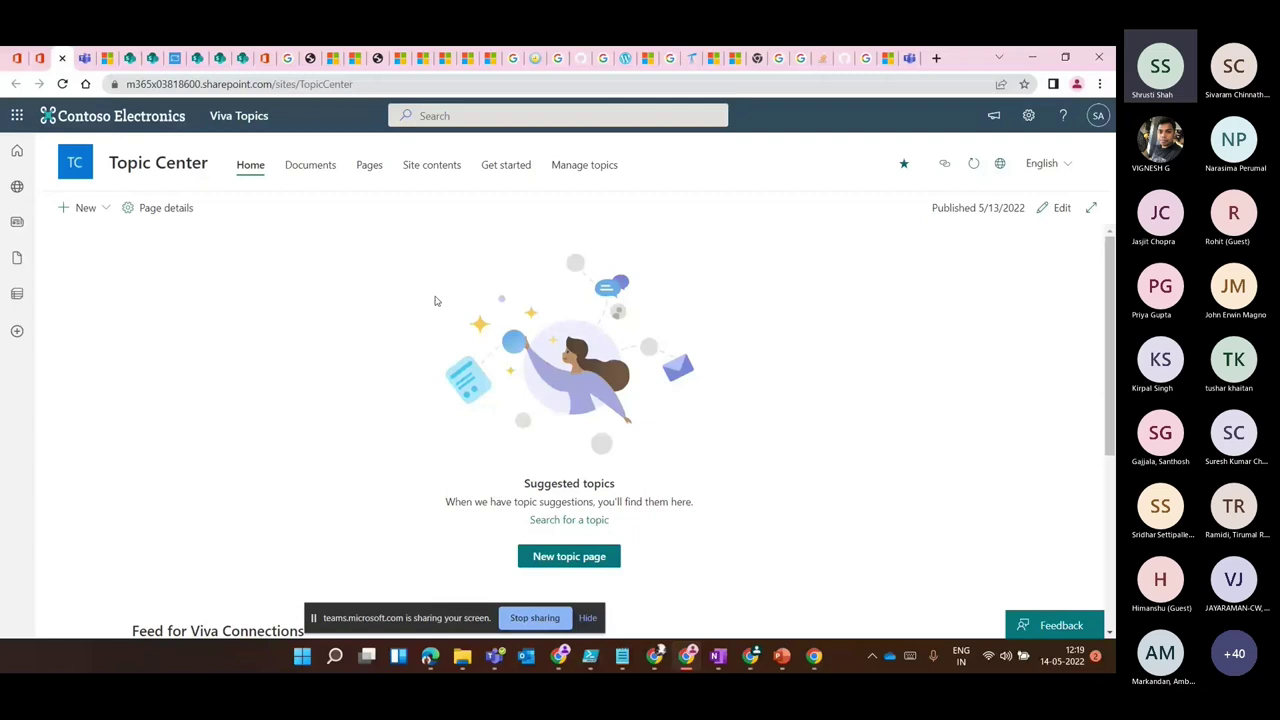
# Start a new Topic Page from the New menu on the Topic Center home page.
pyautogui.click(86, 209)
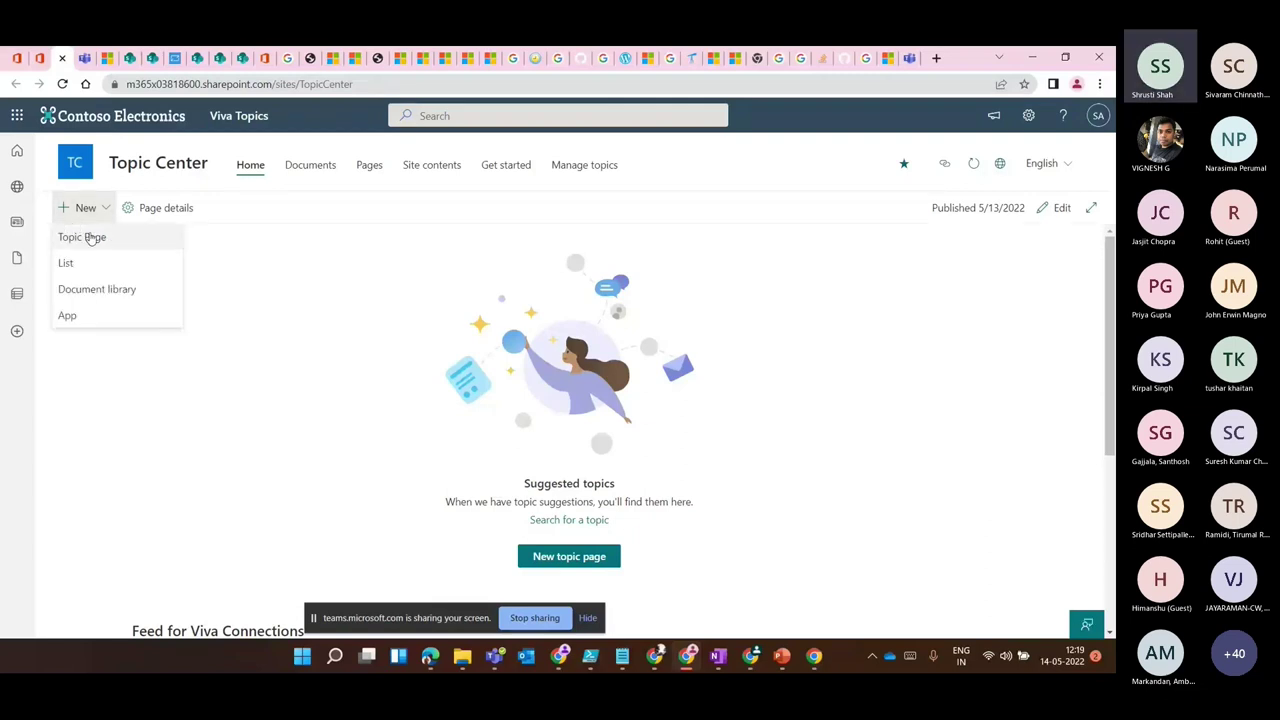
pyautogui.click(83, 244)
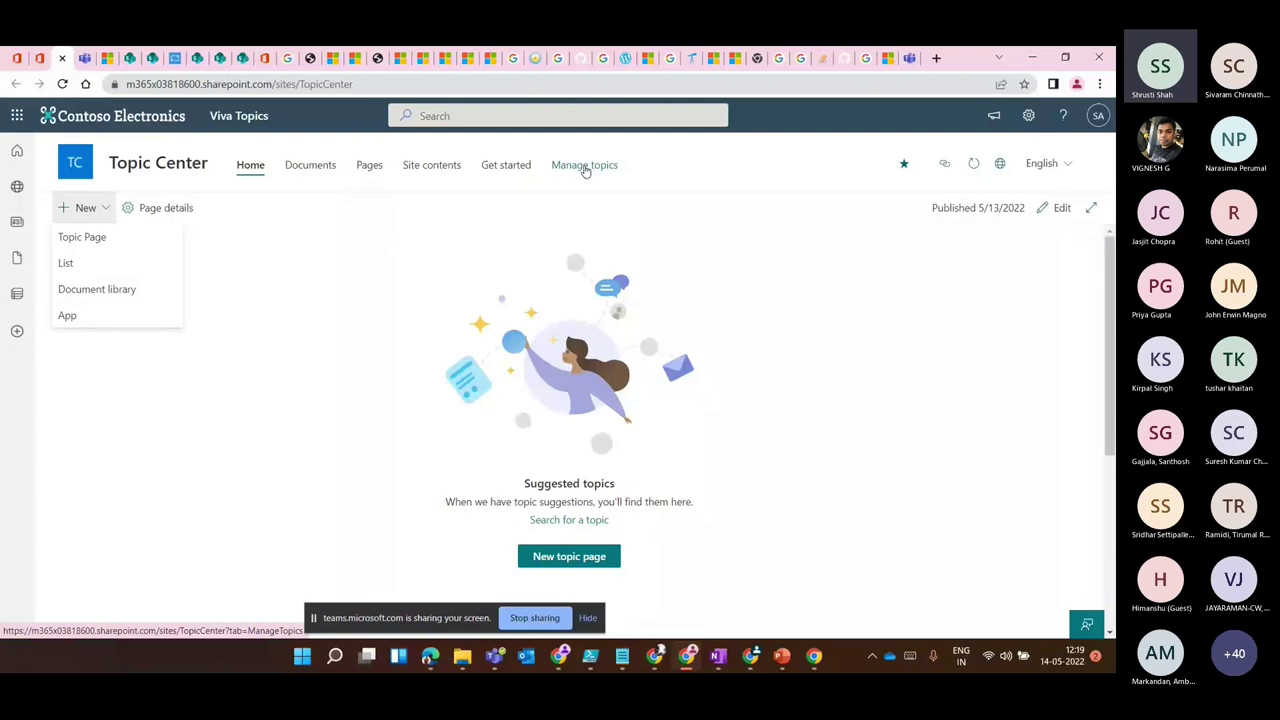
pyautogui.press('Escape')
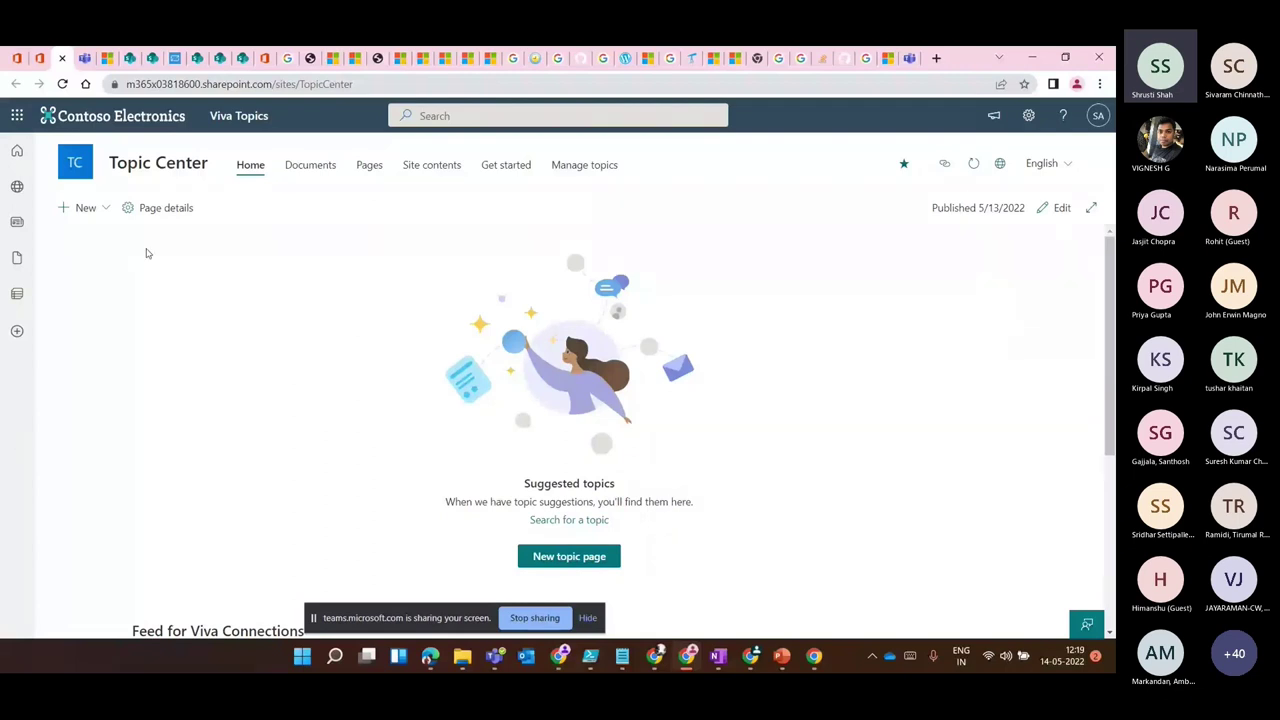
pyautogui.click(85, 207)
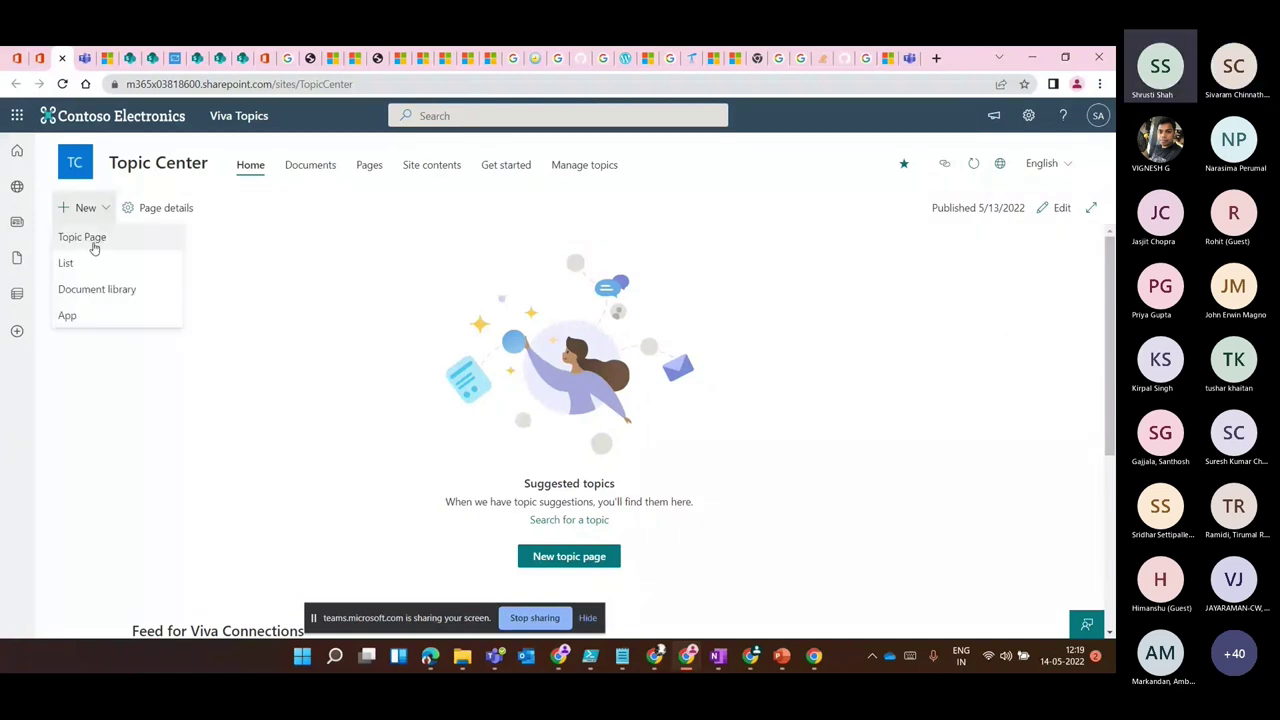
pyautogui.click(82, 237)
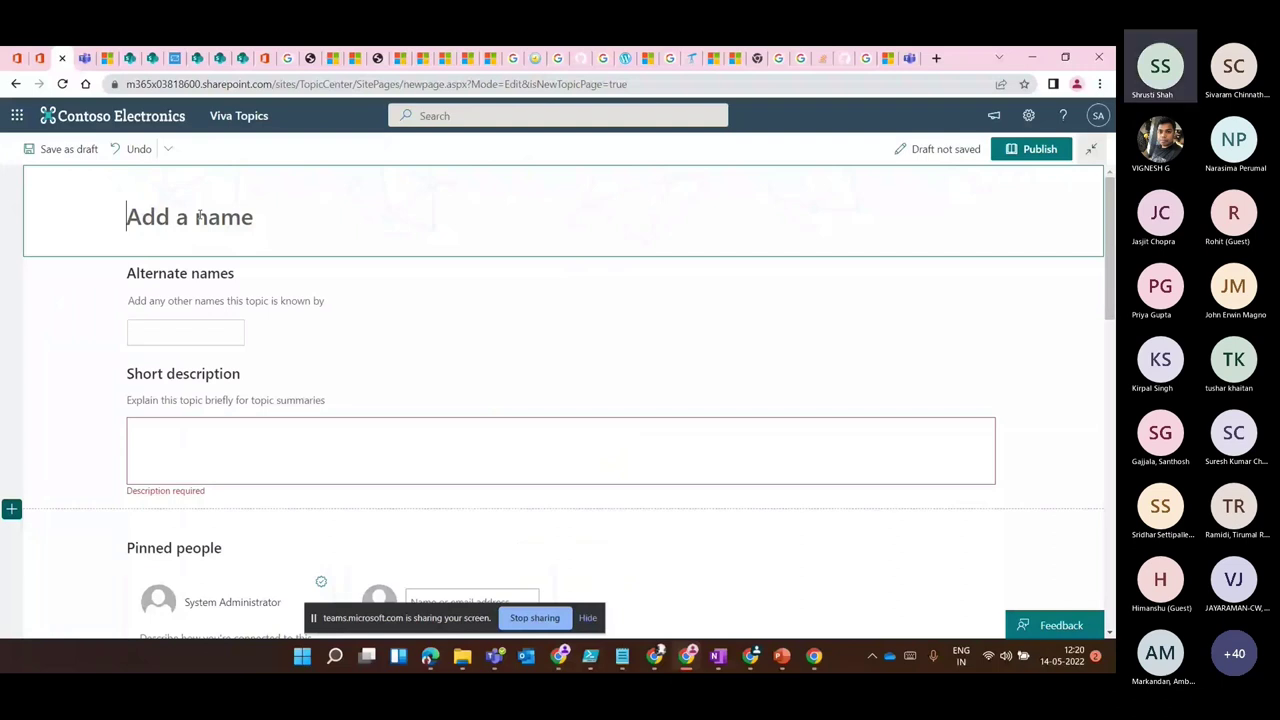
# Name the topic VIVA, add alternate name VIVA, and describe it as 'Employee EXP'.
pyautogui.write('VIVA')
pyautogui.click(153, 330)
pyautogui.write('VIVA')
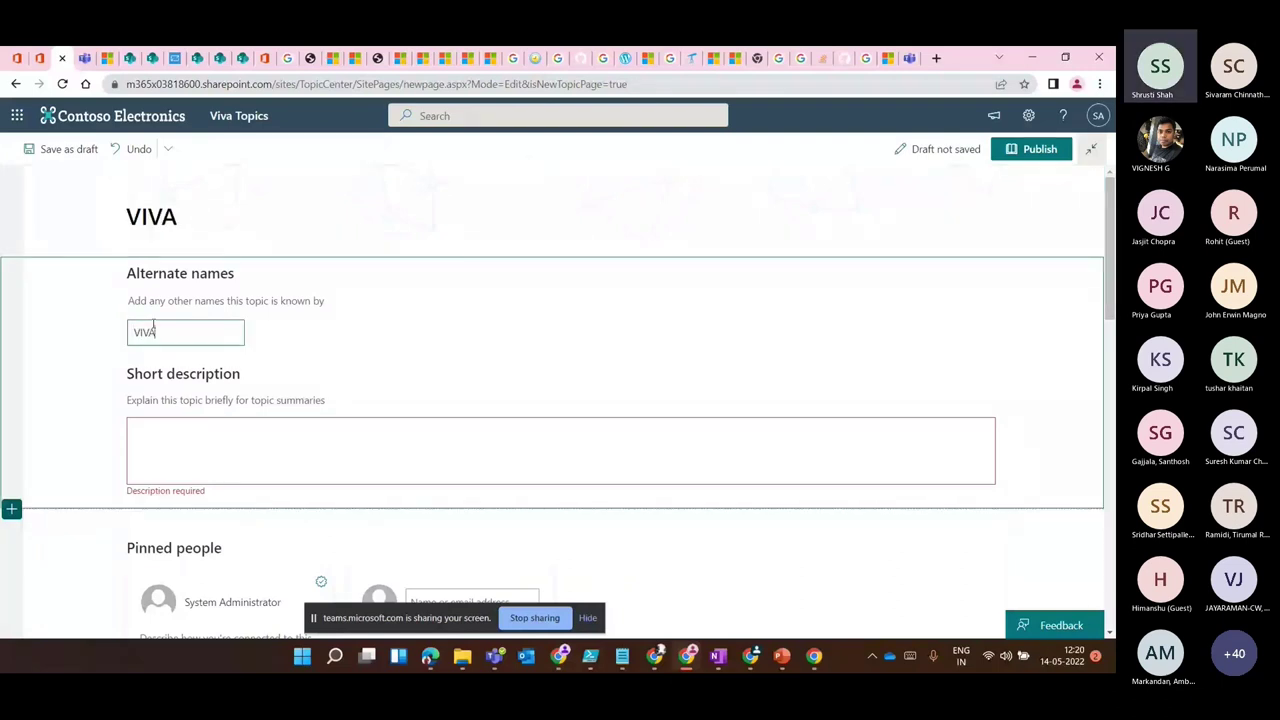
pyautogui.click(222, 427)
pyautogui.write('Employ')
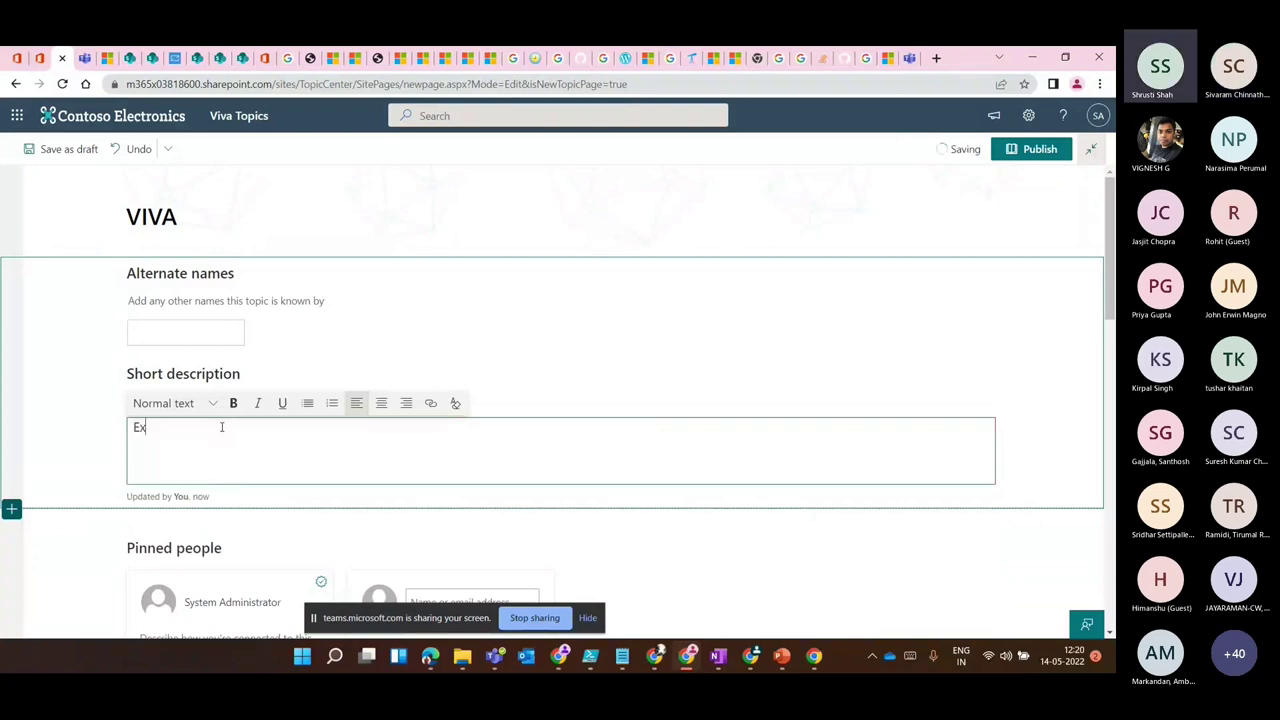
pyautogui.write('ee EX')
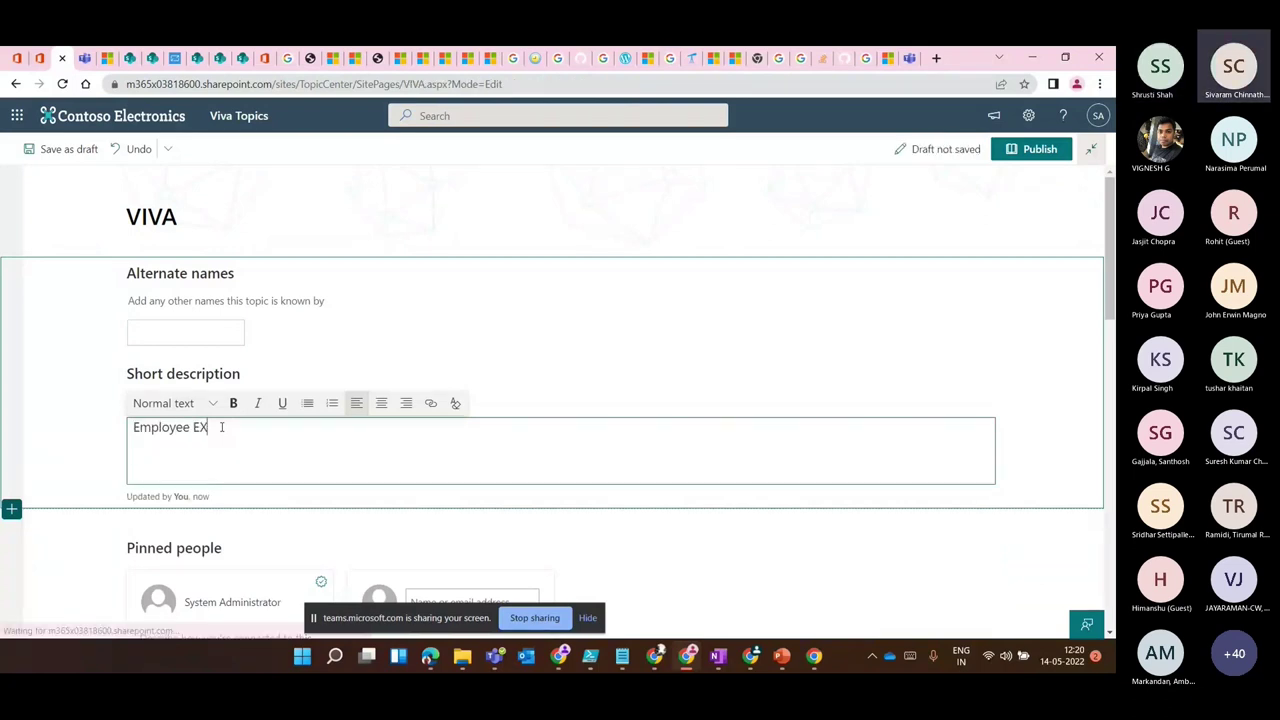
pyautogui.press('BackSpace')
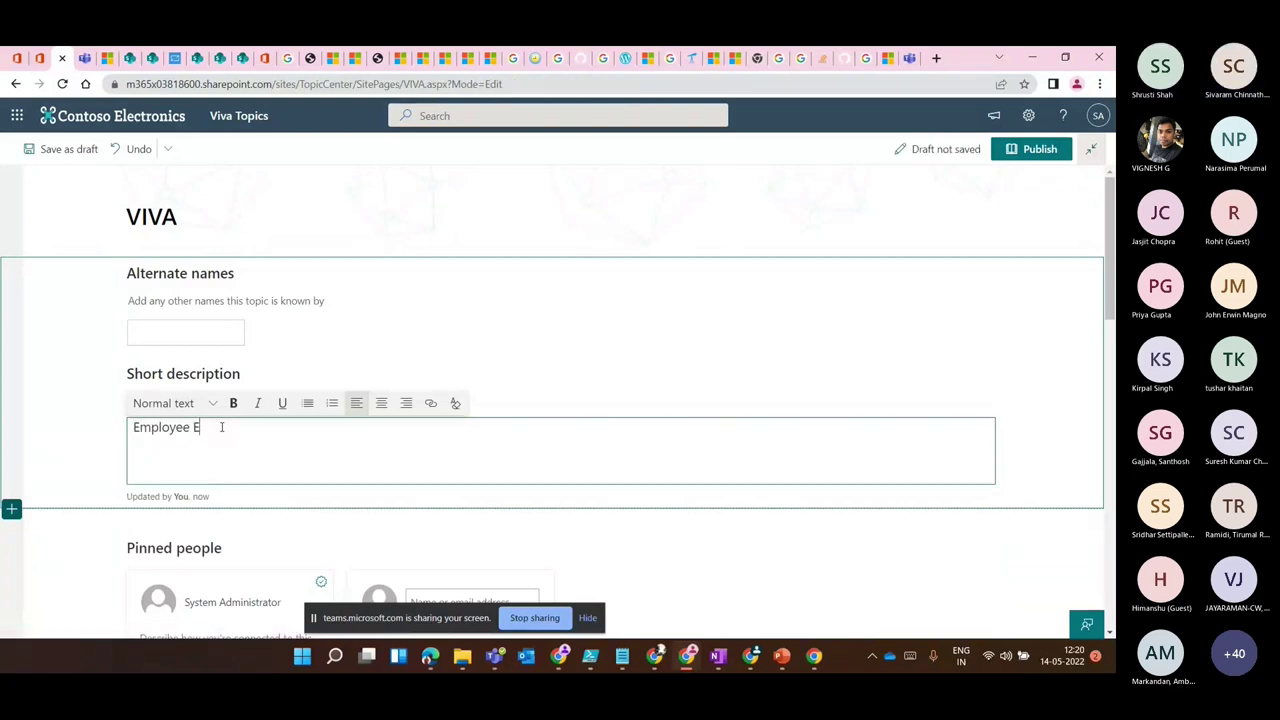
pyautogui.write('XP')
pyautogui.click(175, 332)
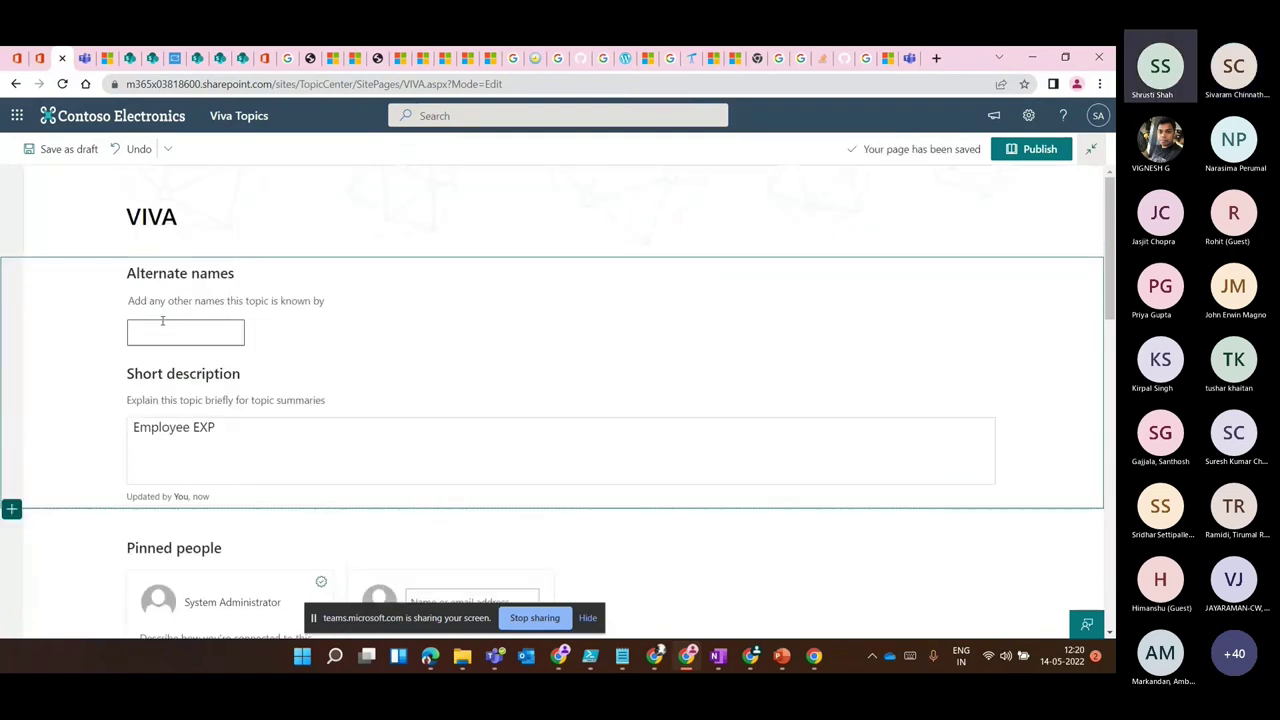
pyautogui.click(158, 332)
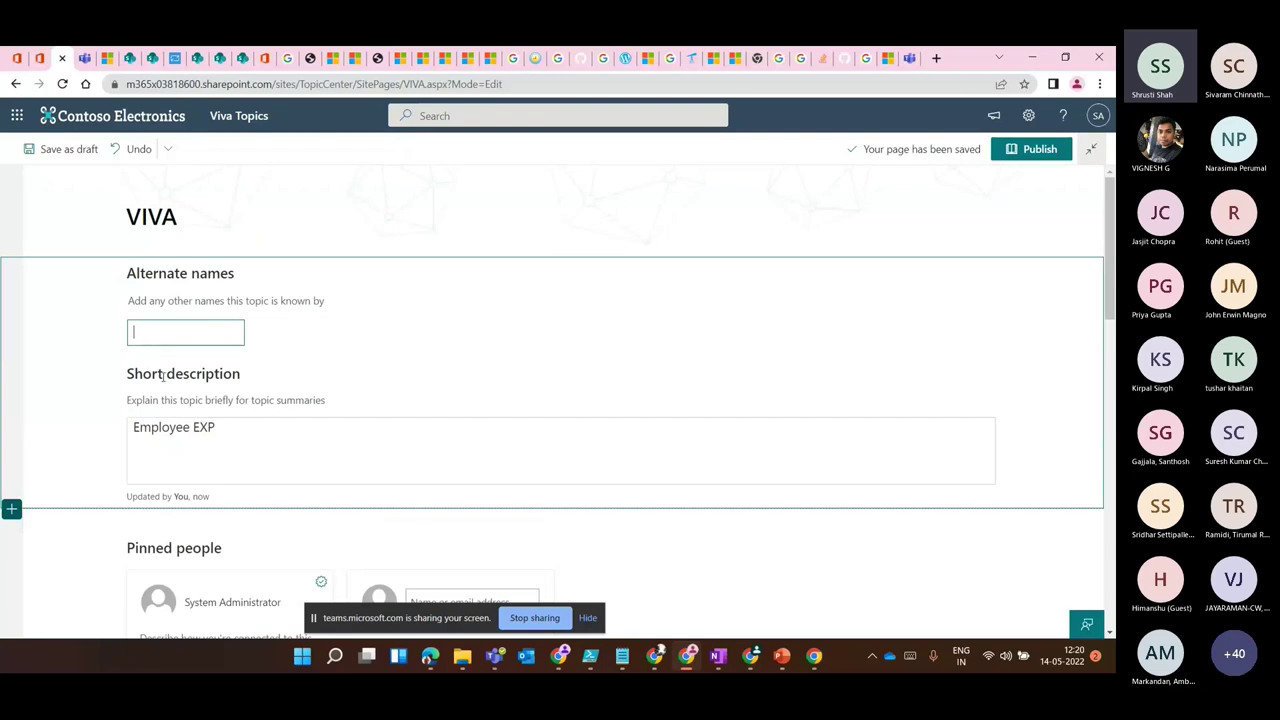
# Pin the administrator as the topic's first person, described as Admin.
pyautogui.scroll(-2, 124, 373)
pyautogui.click(213, 466)
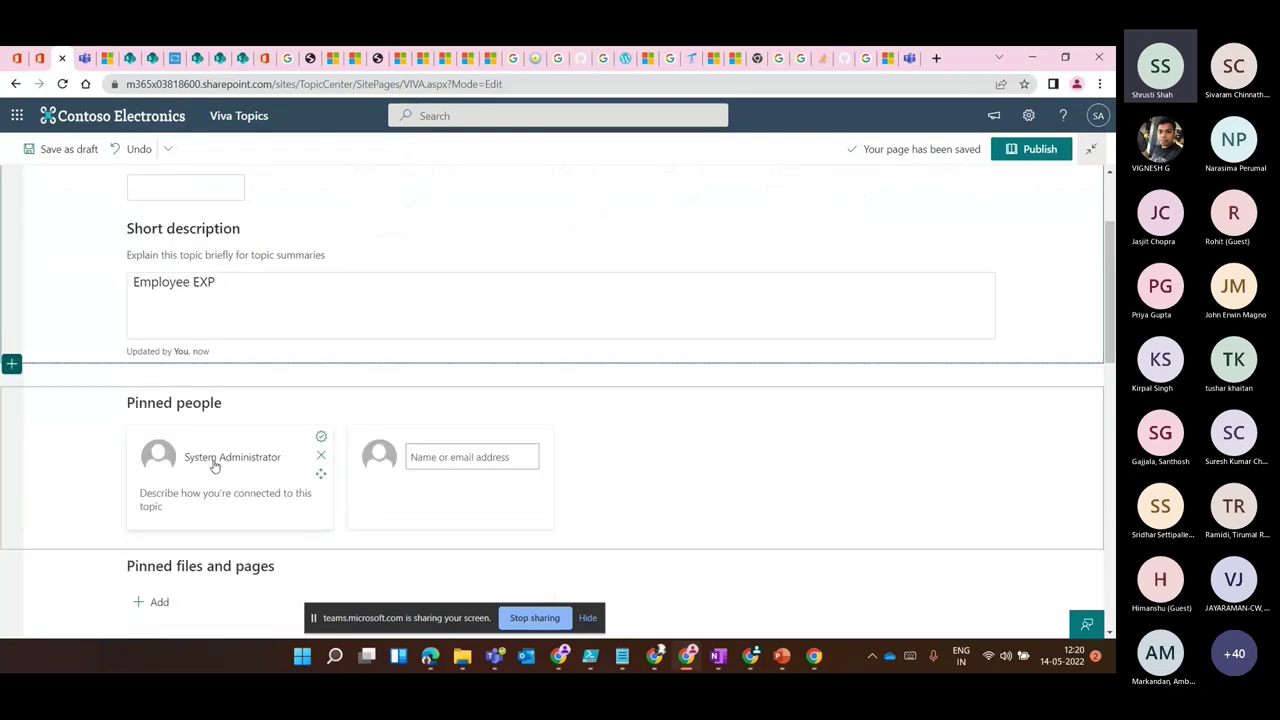
pyautogui.click(213, 462)
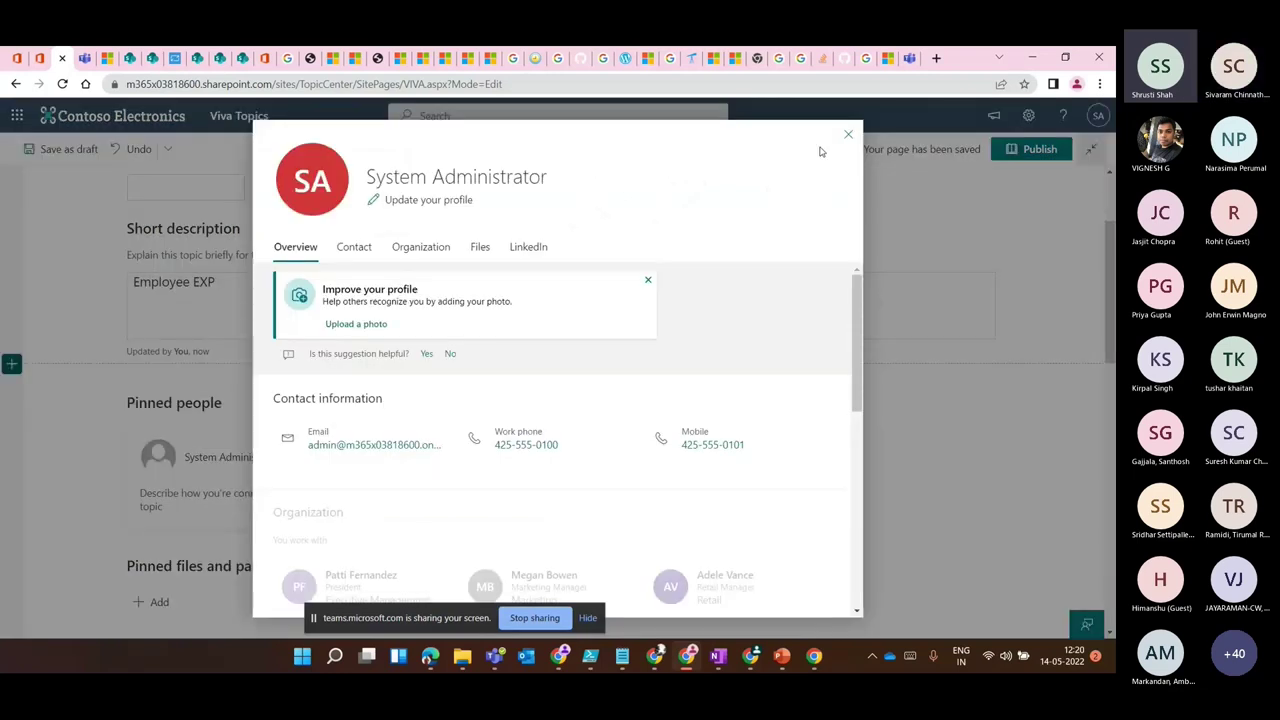
pyautogui.click(847, 134)
pyautogui.click(209, 457)
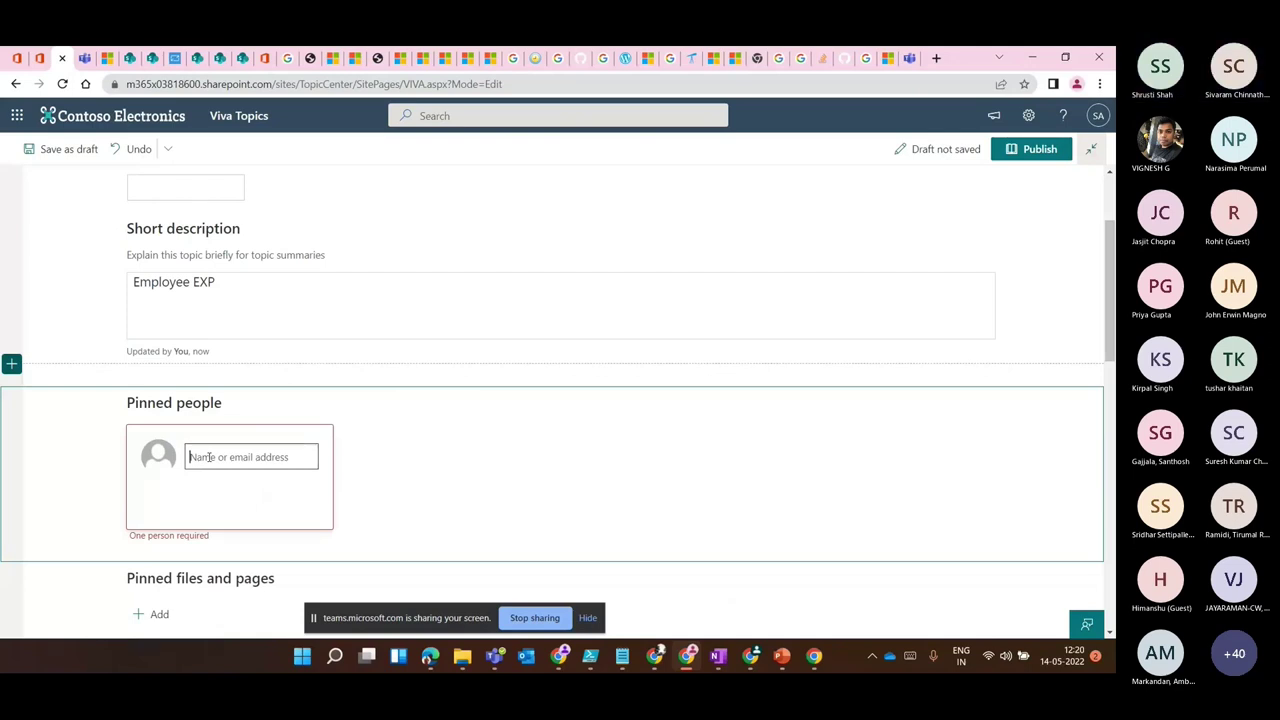
pyautogui.write('de')
pyautogui.click(237, 486)
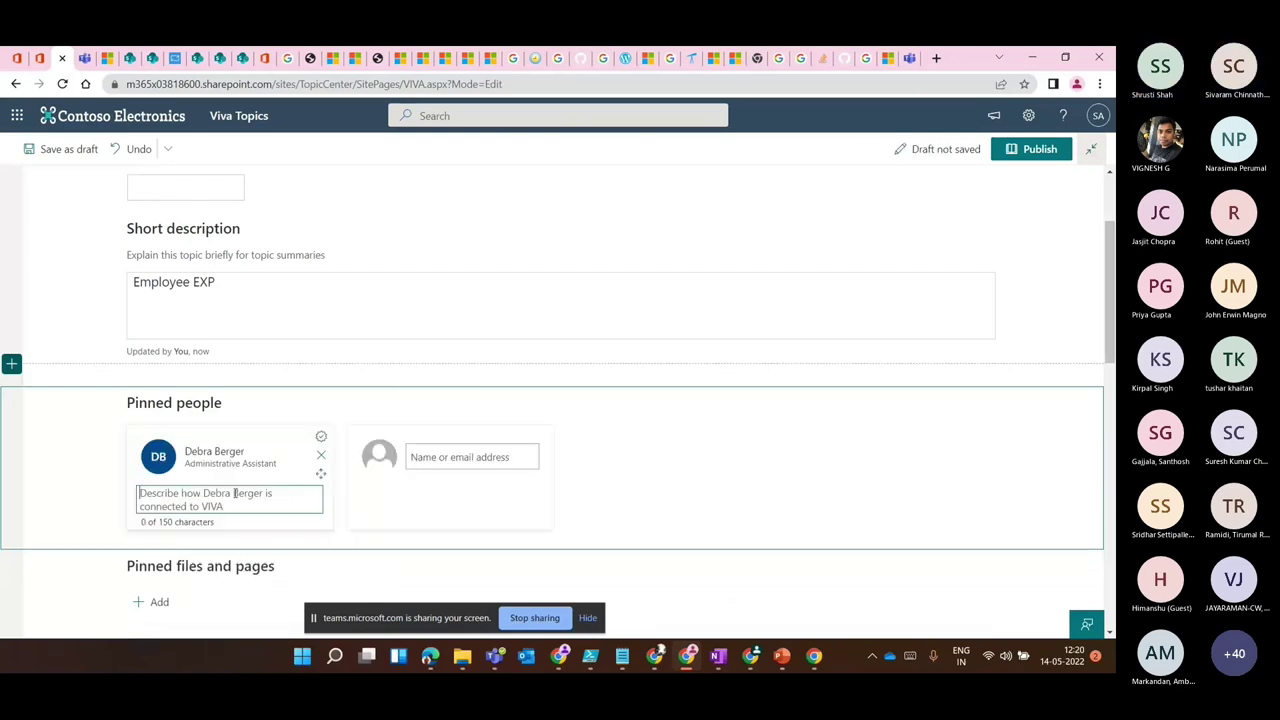
pyautogui.write('Admin')
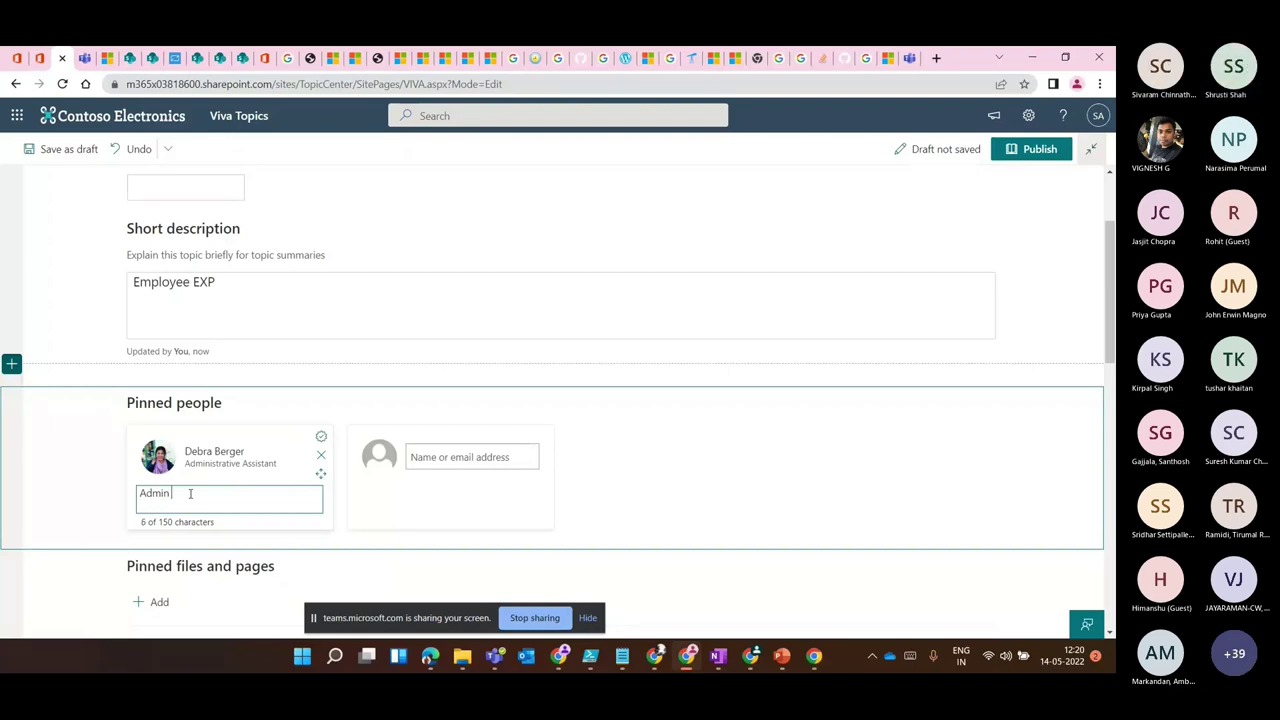
# Pin a second person to the topic from the search suggestions.
pyautogui.click(432, 455)
pyautogui.write('d')
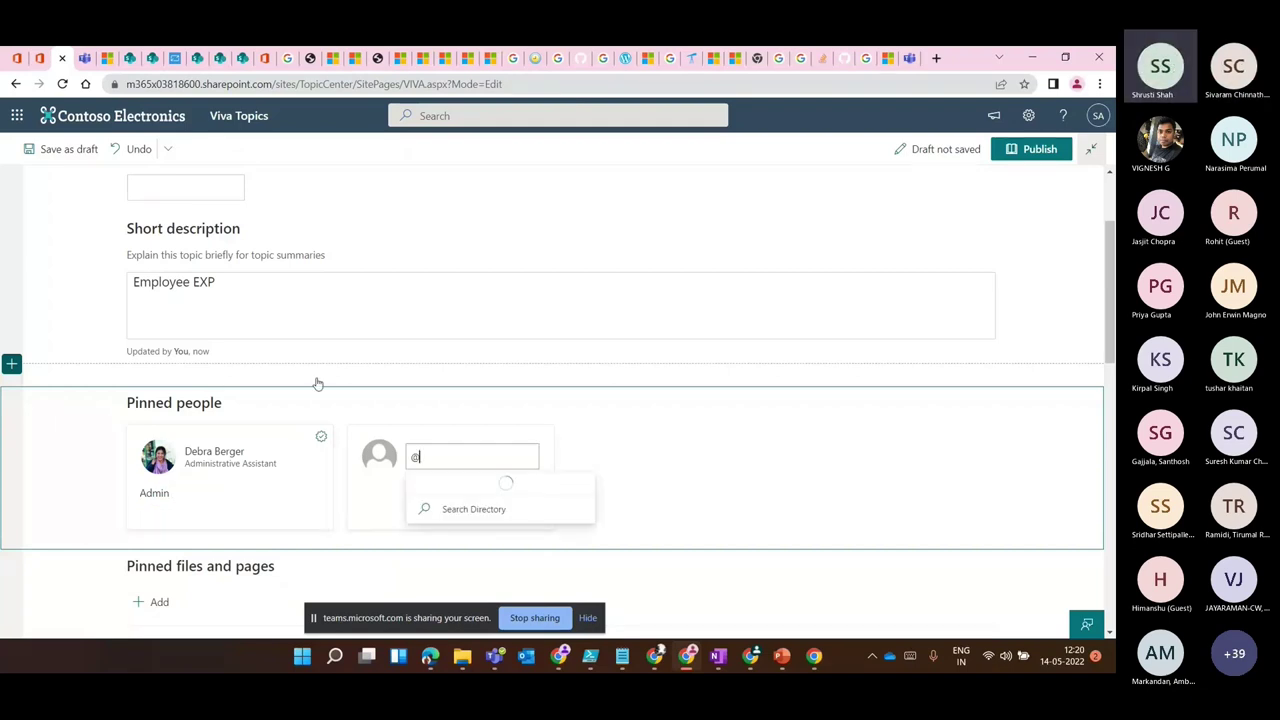
pyautogui.scroll(2, 243, 336)
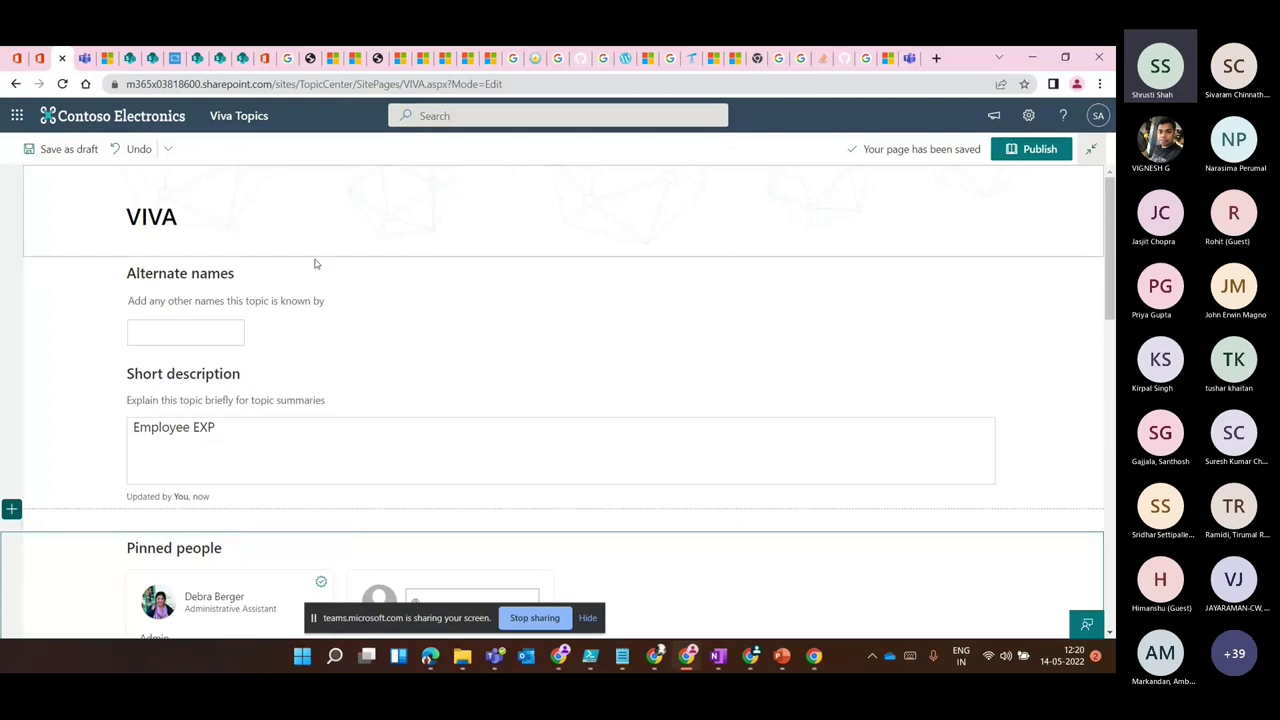
pyautogui.scroll(-4, 543, 477)
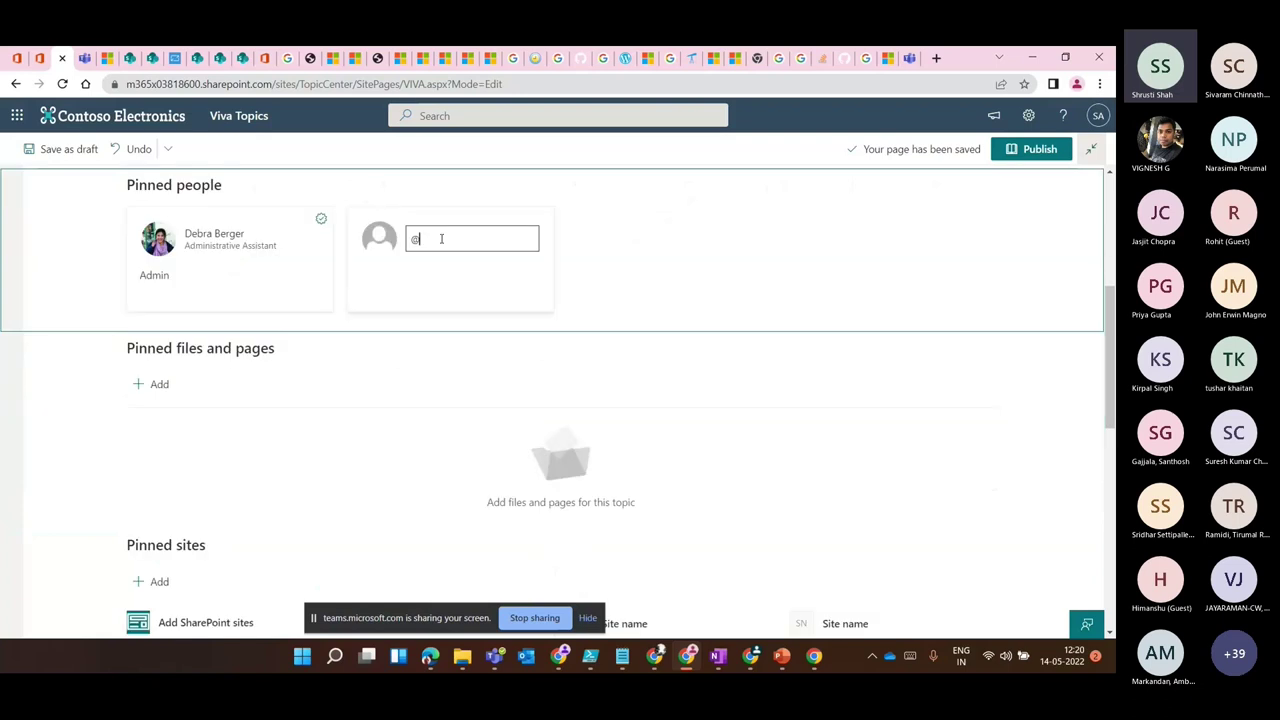
pyautogui.write('sh')
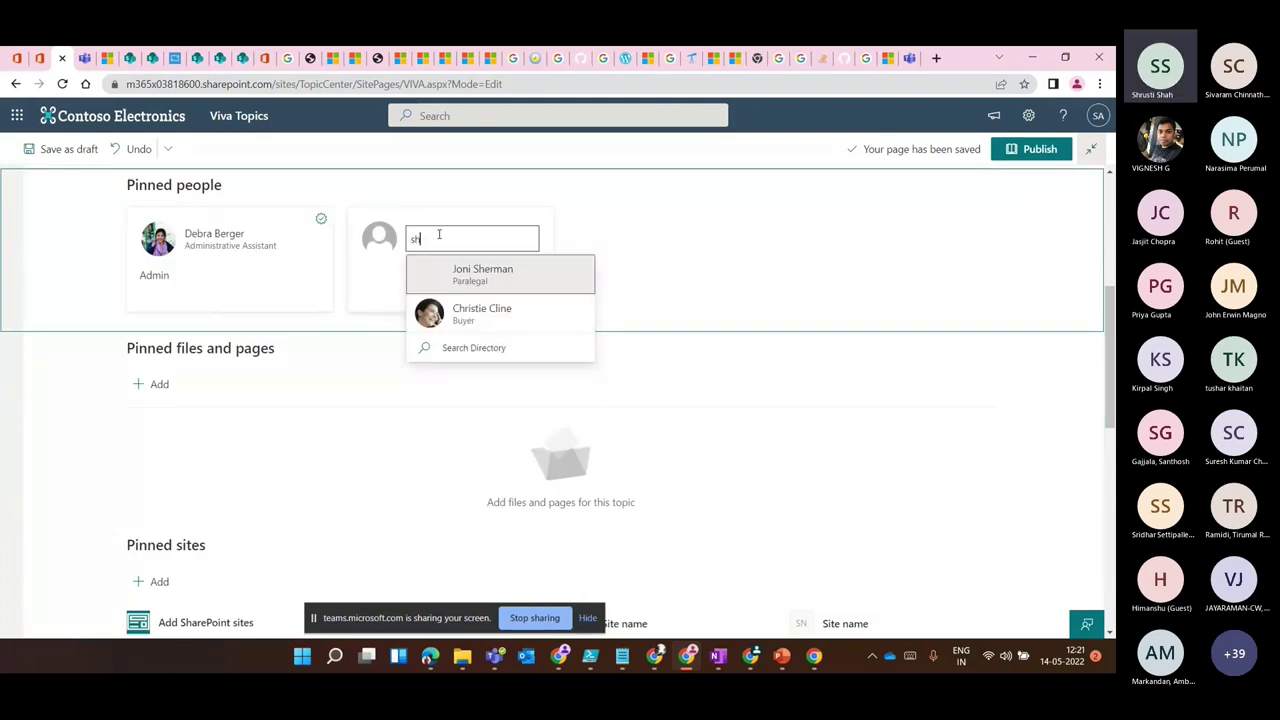
pyautogui.press('Return')
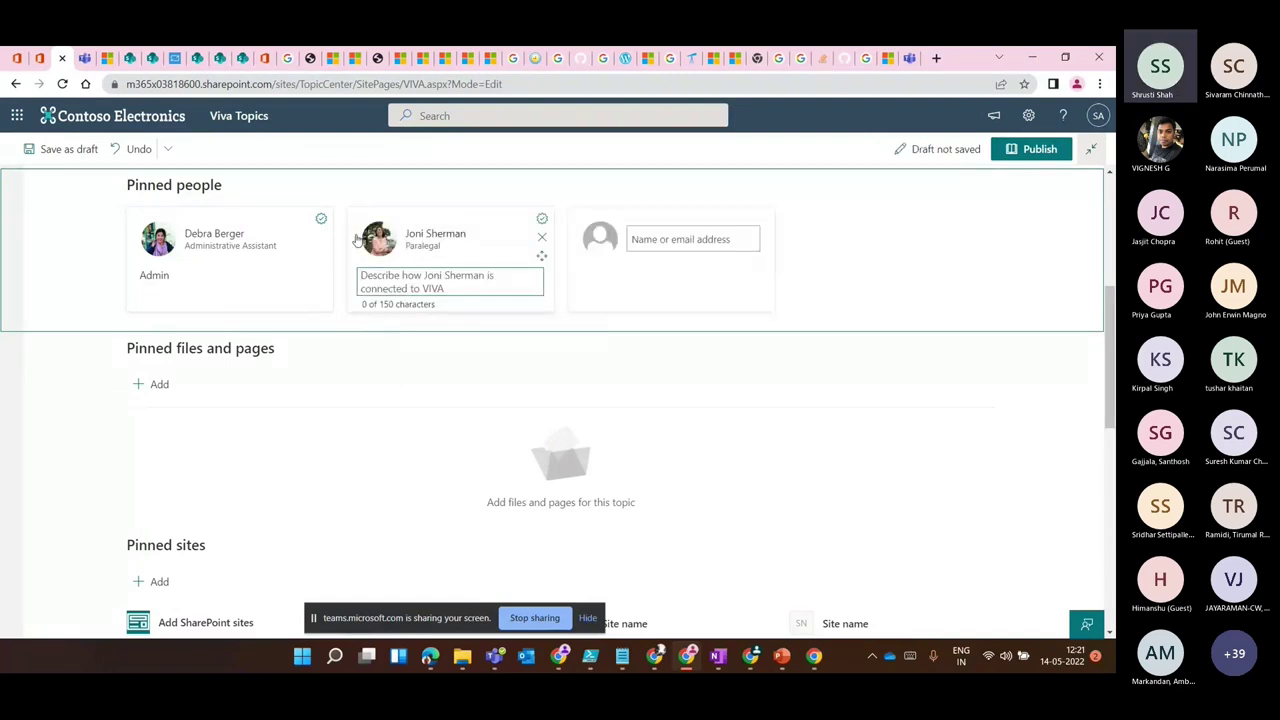
# Give the second pinned person the description Manager.
pyautogui.scroll(1, 279, 344)
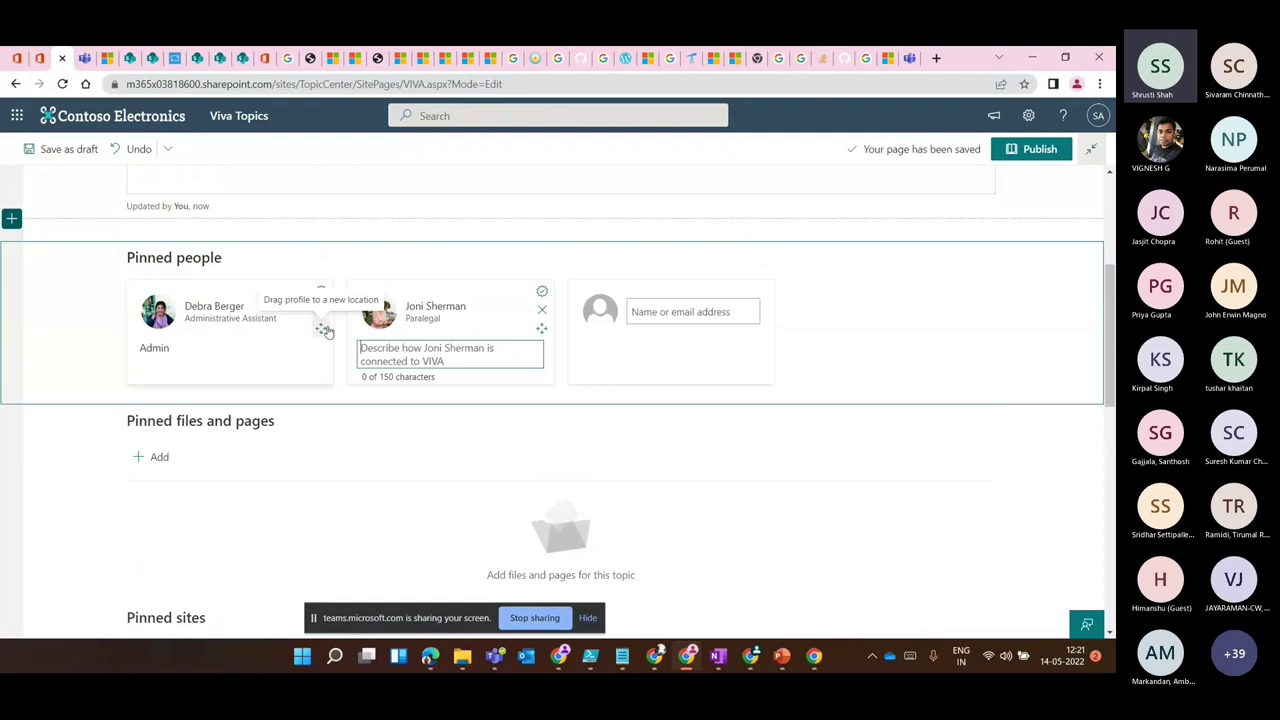
pyautogui.scroll(4, 318, 317)
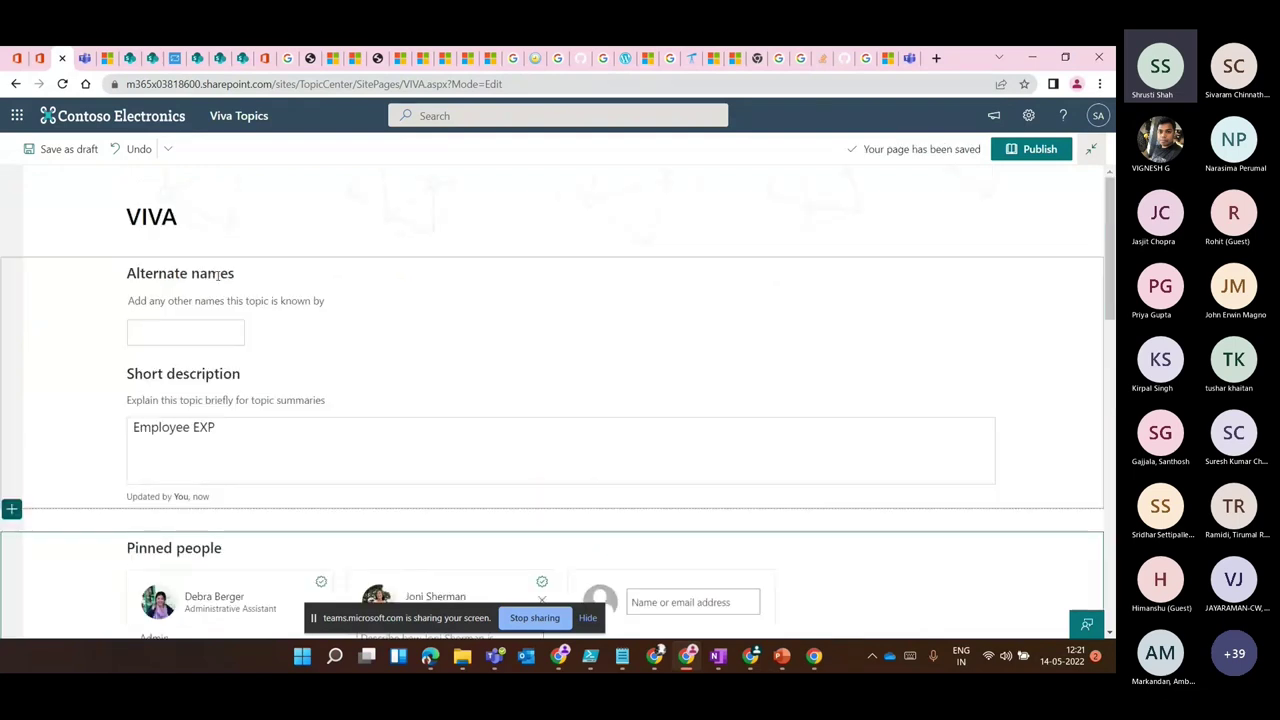
pyautogui.scroll(-5, 218, 275)
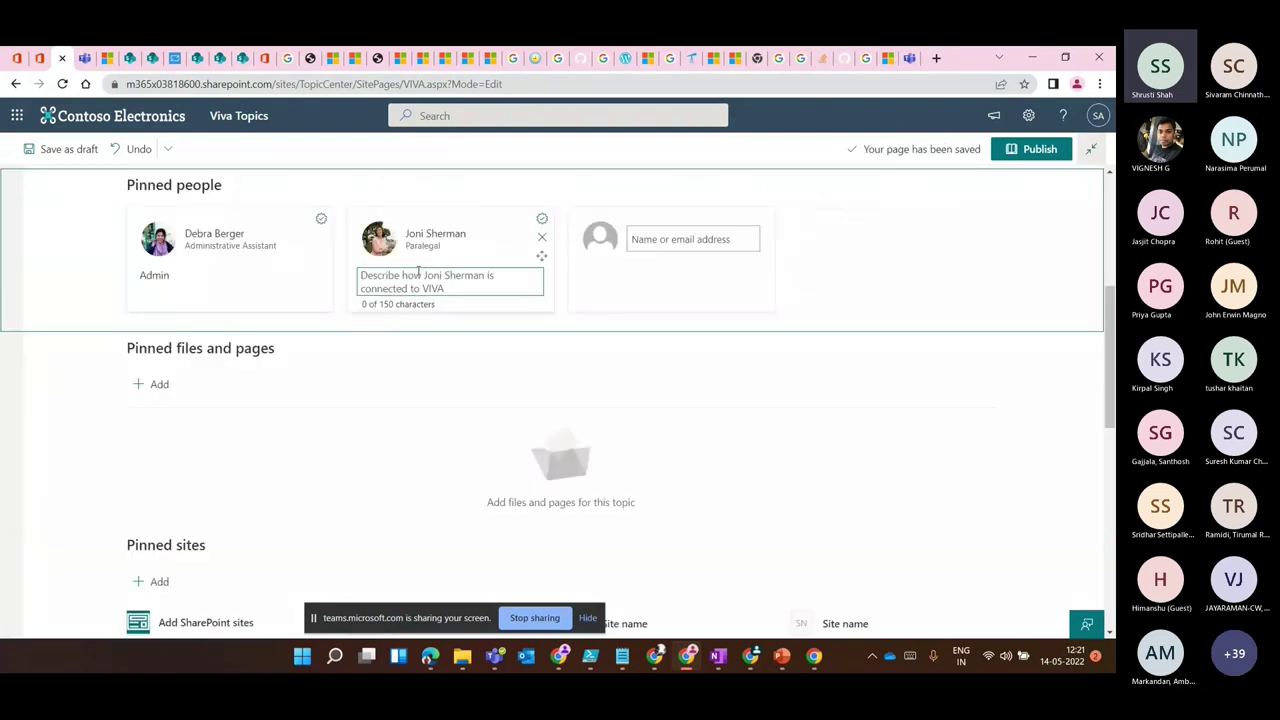
pyautogui.write('Manger')
pyautogui.press('BackSpace')
pyautogui.press('BackSpace')
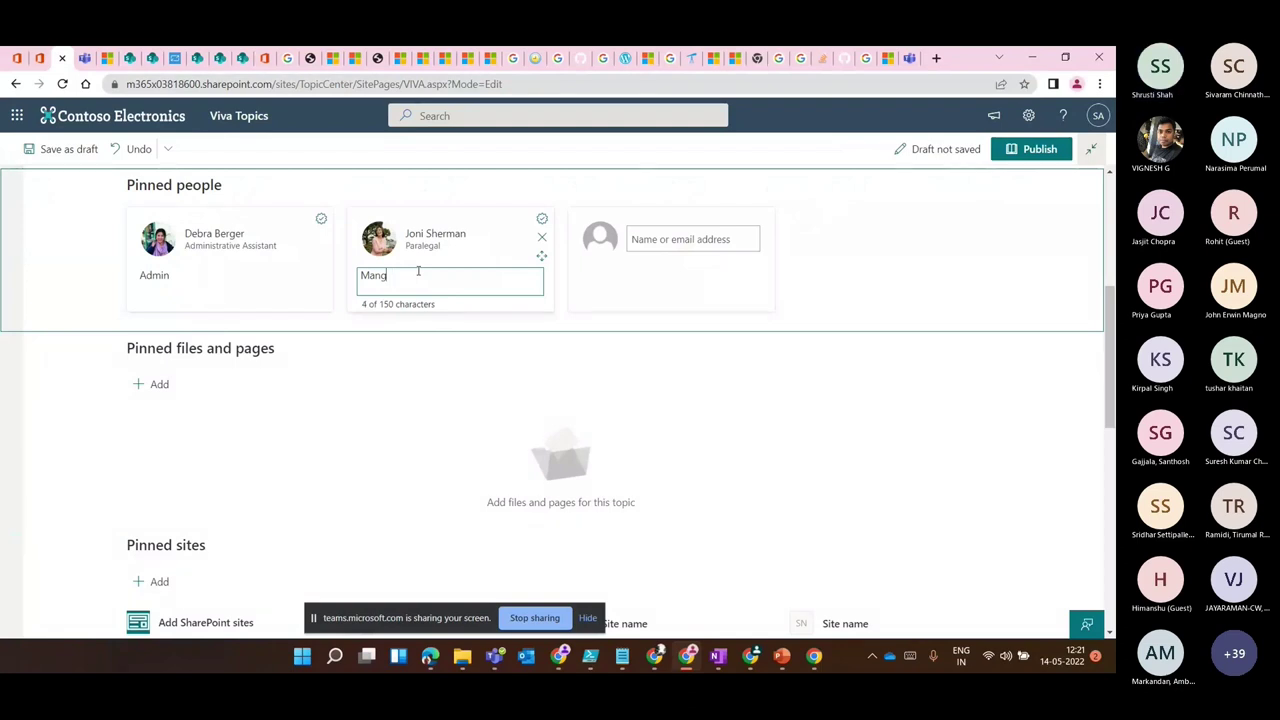
pyautogui.press('BackSpace')
pyautogui.write('ager')
pyautogui.scroll(-2, 143, 256)
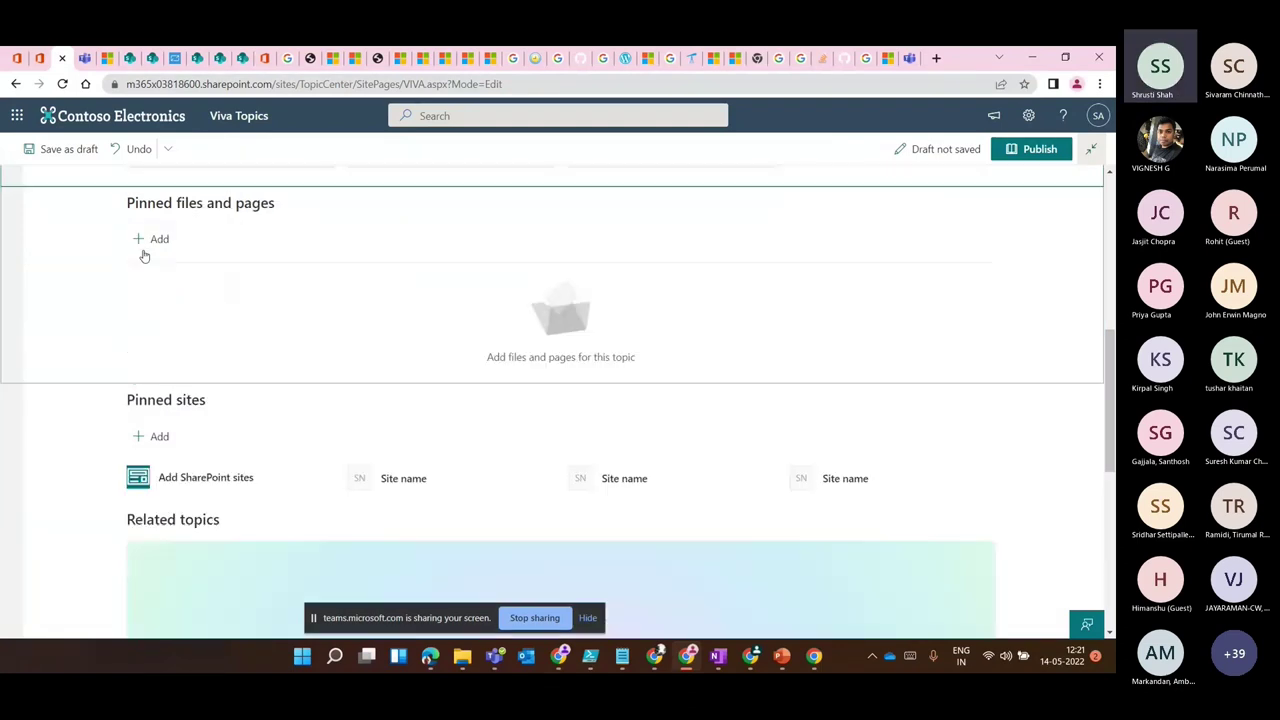
pyautogui.scroll(5, 143, 256)
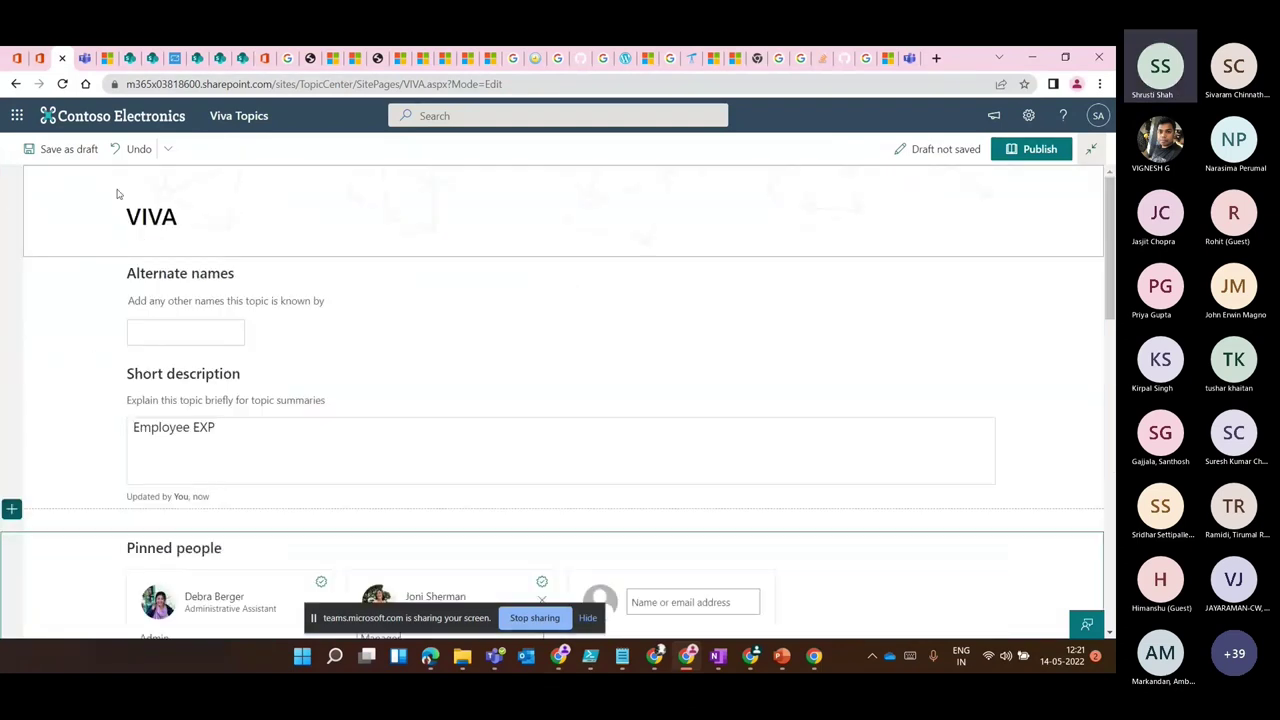
pyautogui.scroll(-5, 206, 340)
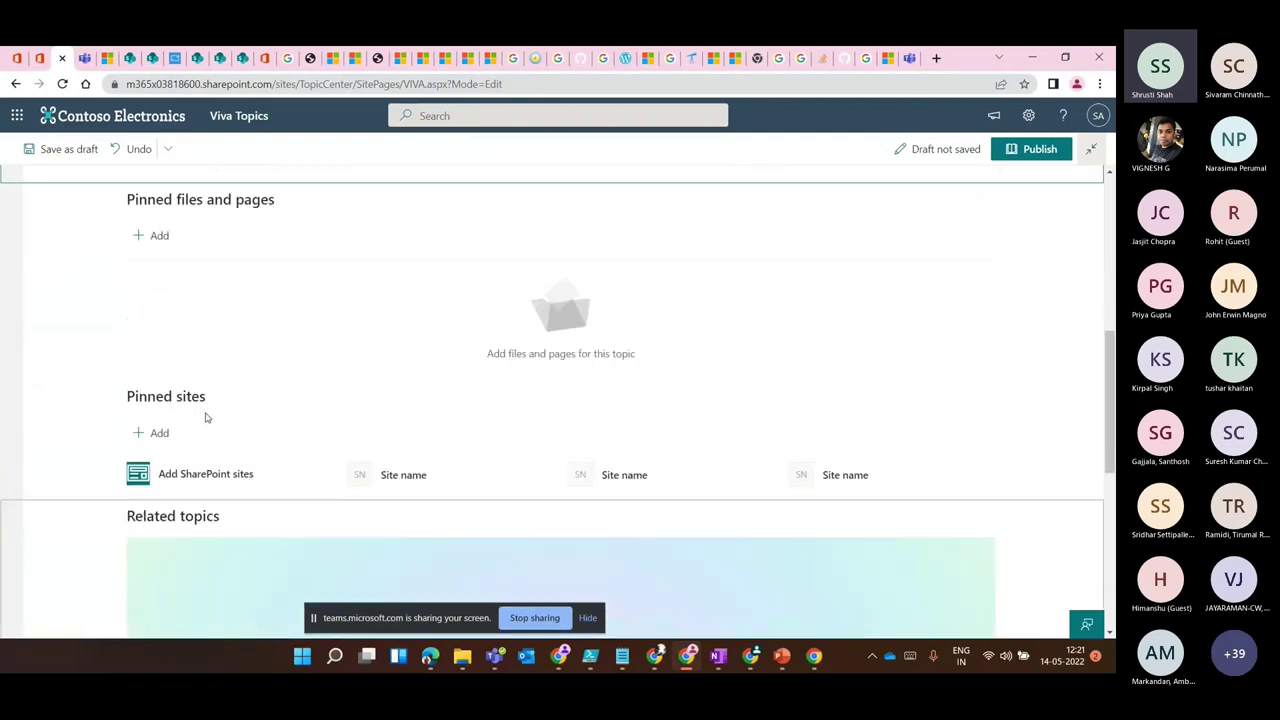
pyautogui.scroll(1, 180, 360)
# Pin the file 'Viva Users Seeded vs. Premium' under Pinned files and pages; cancel the link option.
pyautogui.click(157, 309)
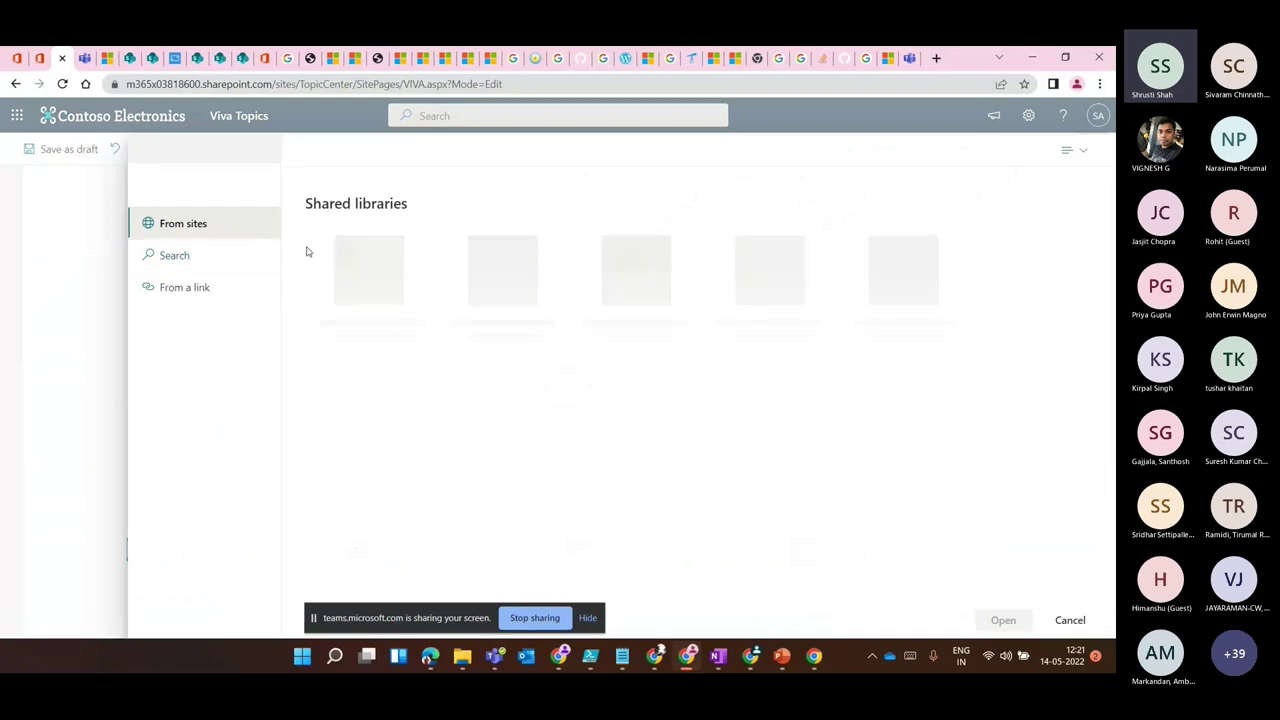
pyautogui.click(178, 255)
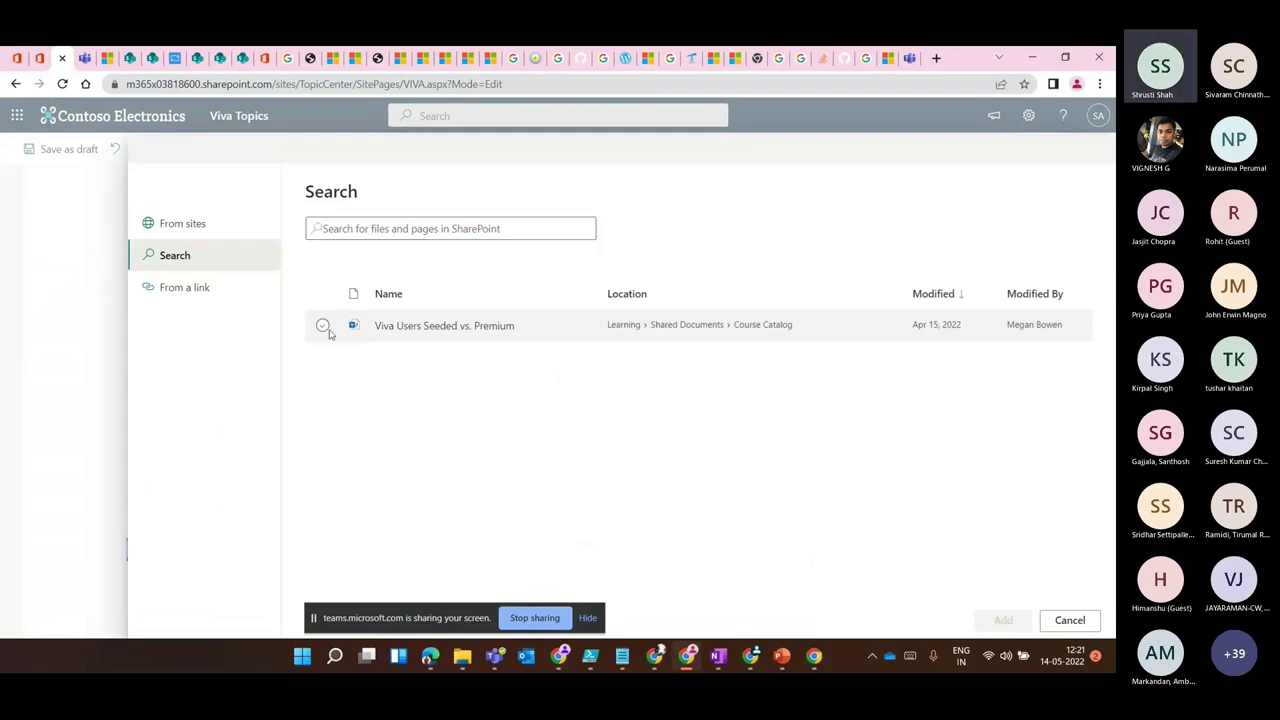
pyautogui.click(372, 330)
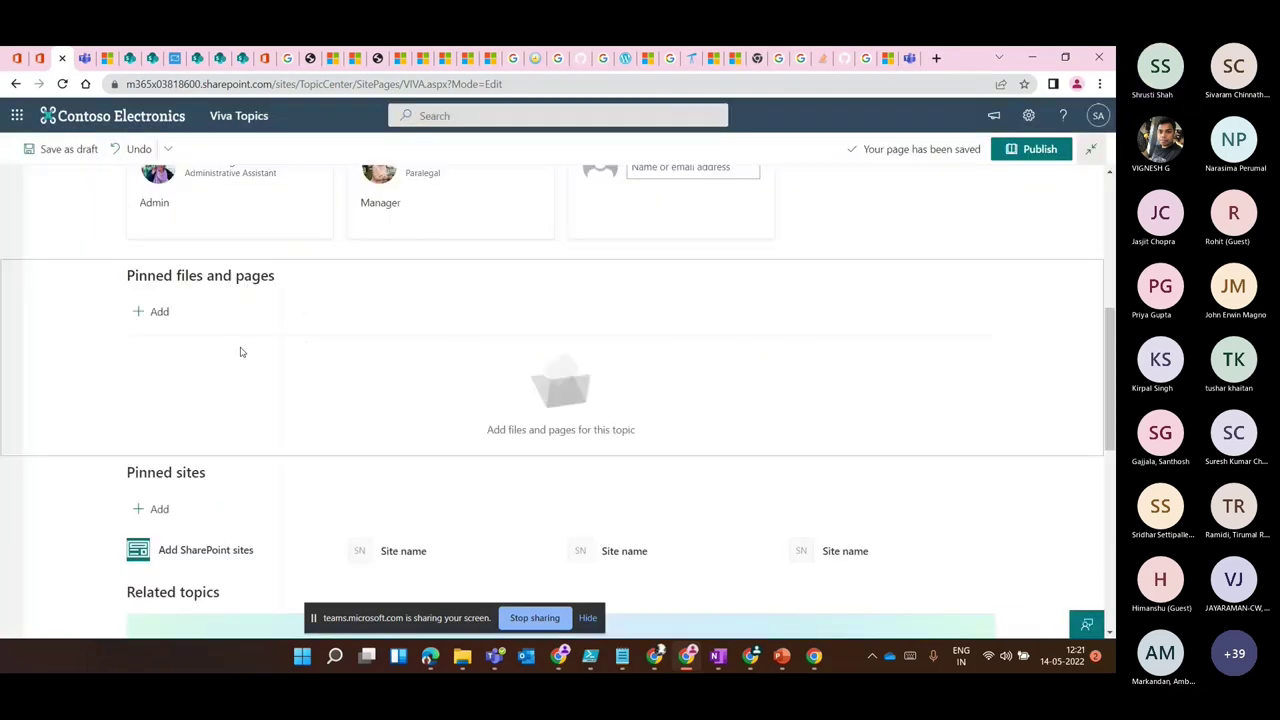
pyautogui.click(157, 311)
pyautogui.click(184, 287)
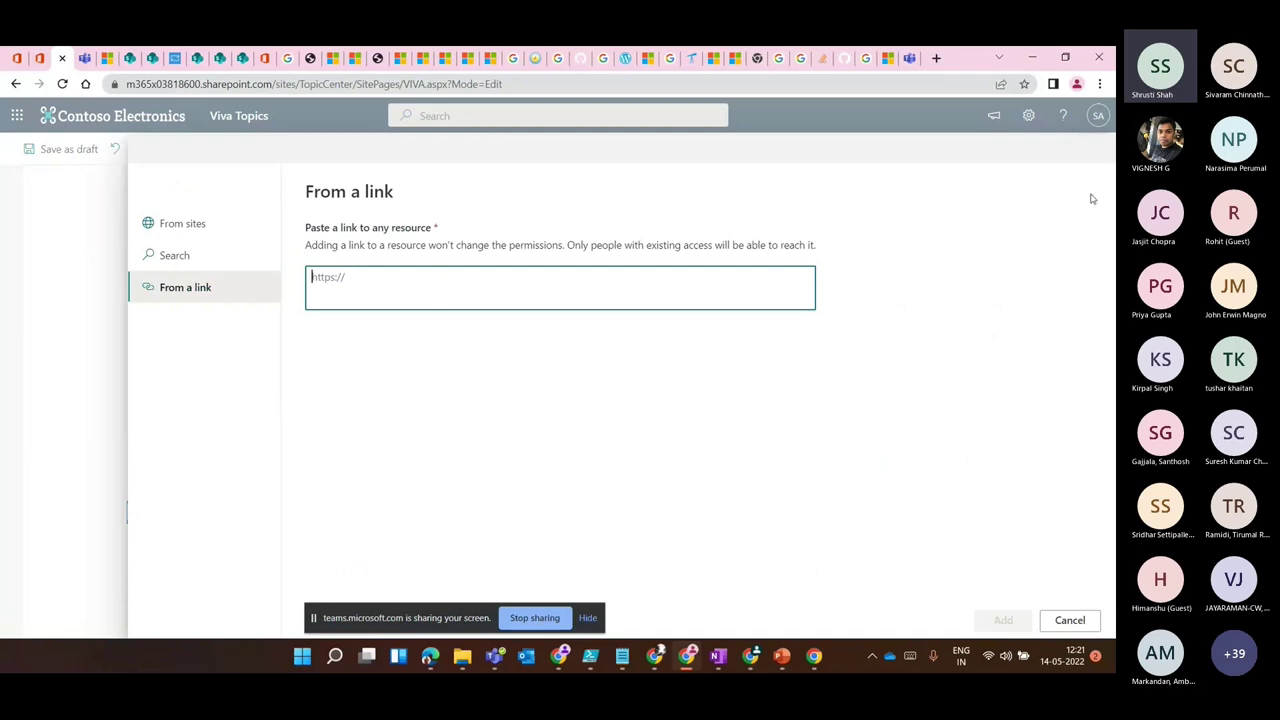
pyautogui.click(1069, 619)
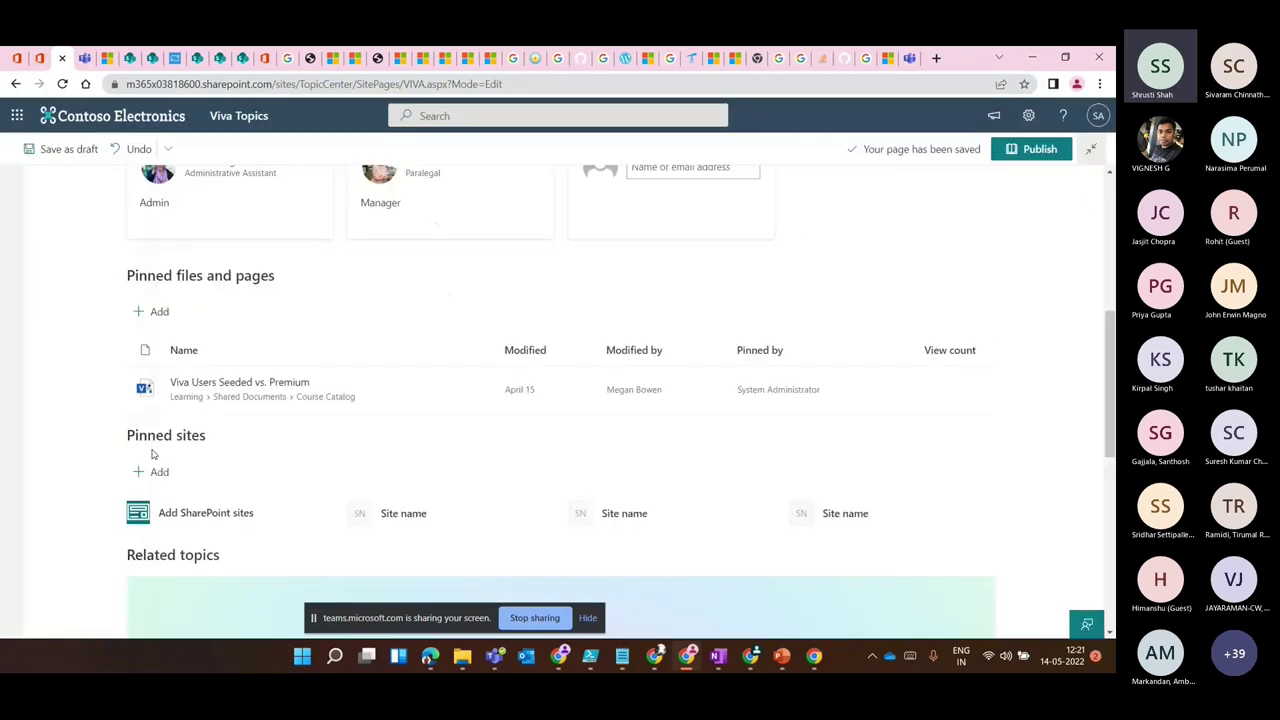
pyautogui.scroll(-3, 174, 417)
pyautogui.scroll(-1, 230, 300)
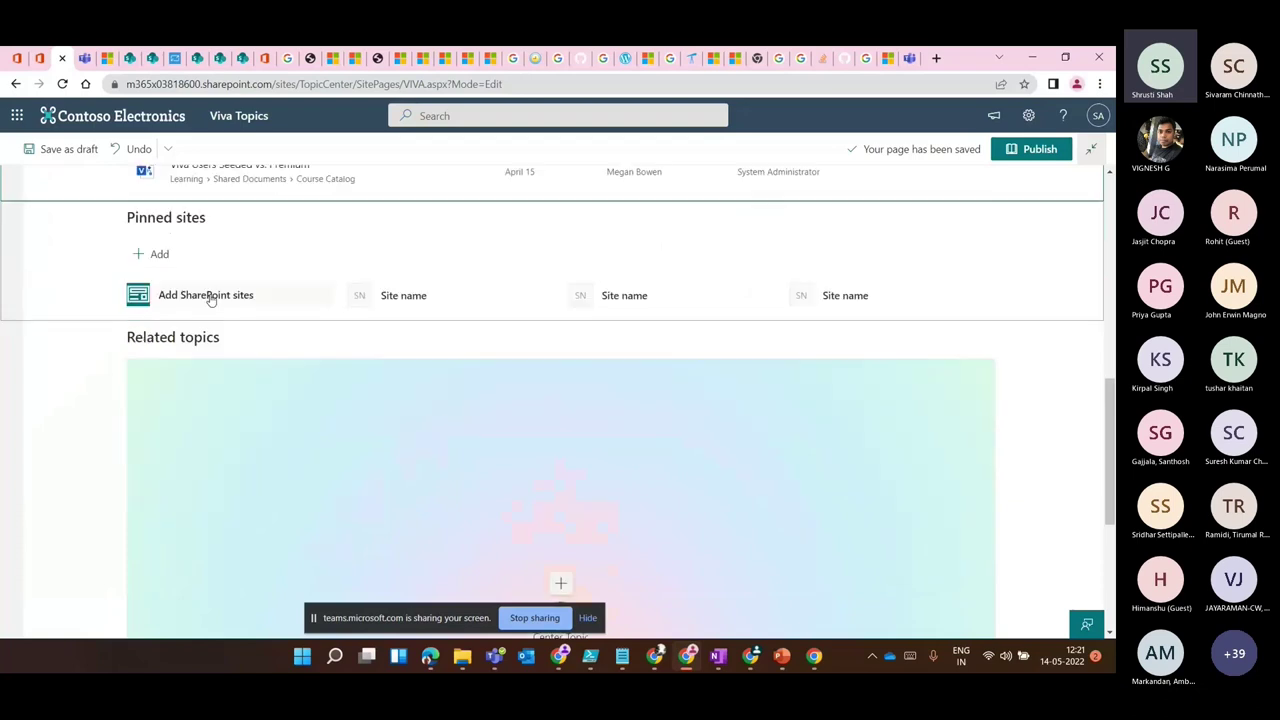
# Pin the Retail and Sales and Marketing sites under the topic's Pinned sites.
pyautogui.click(393, 305)
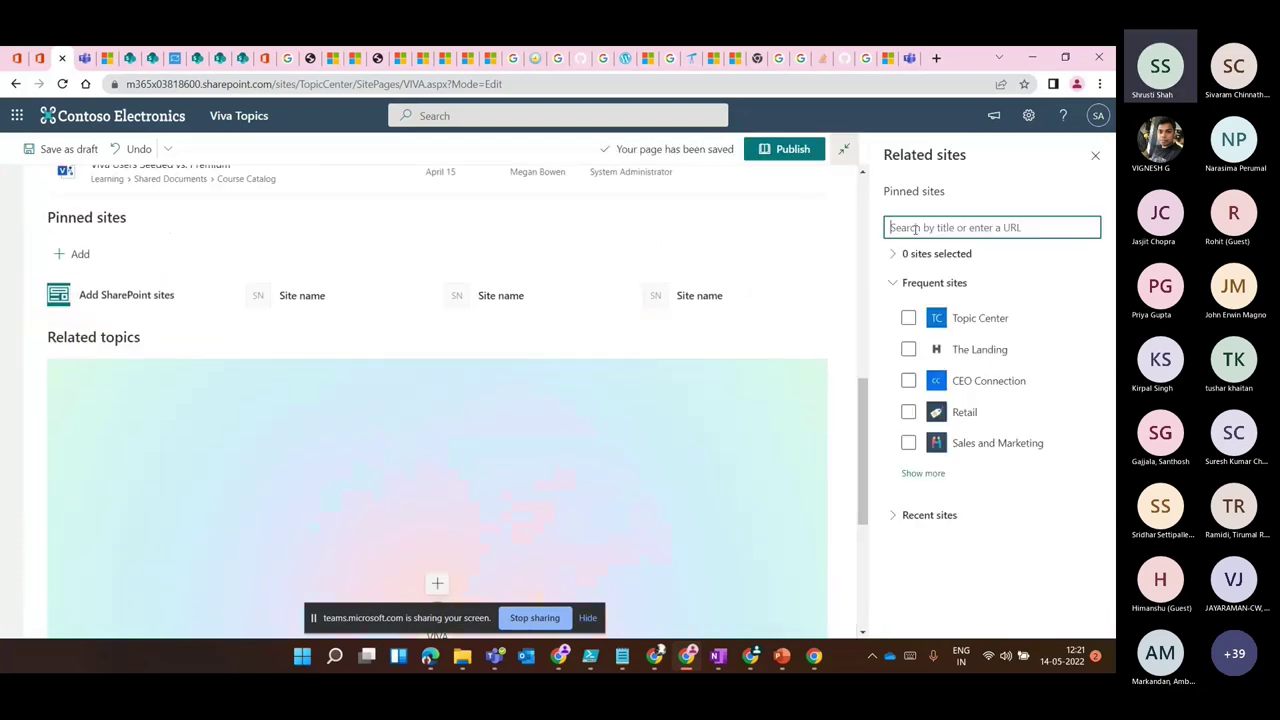
pyautogui.click(908, 414)
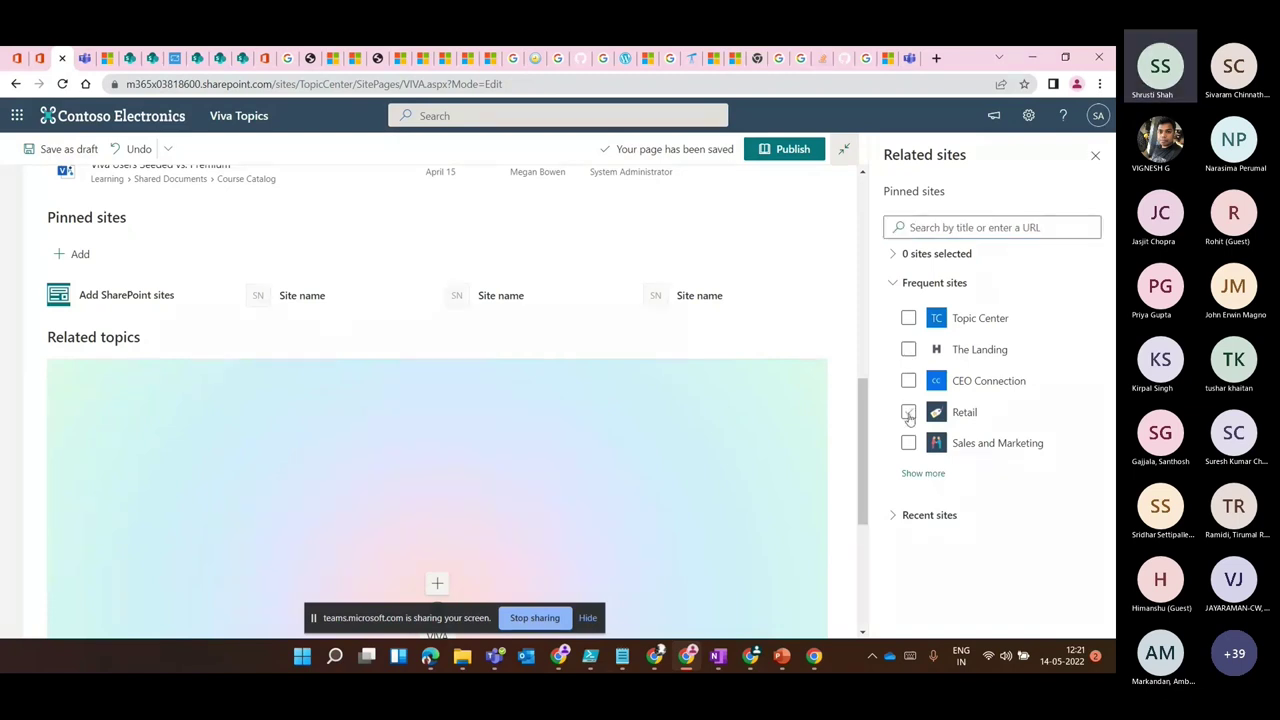
pyautogui.click(537, 410)
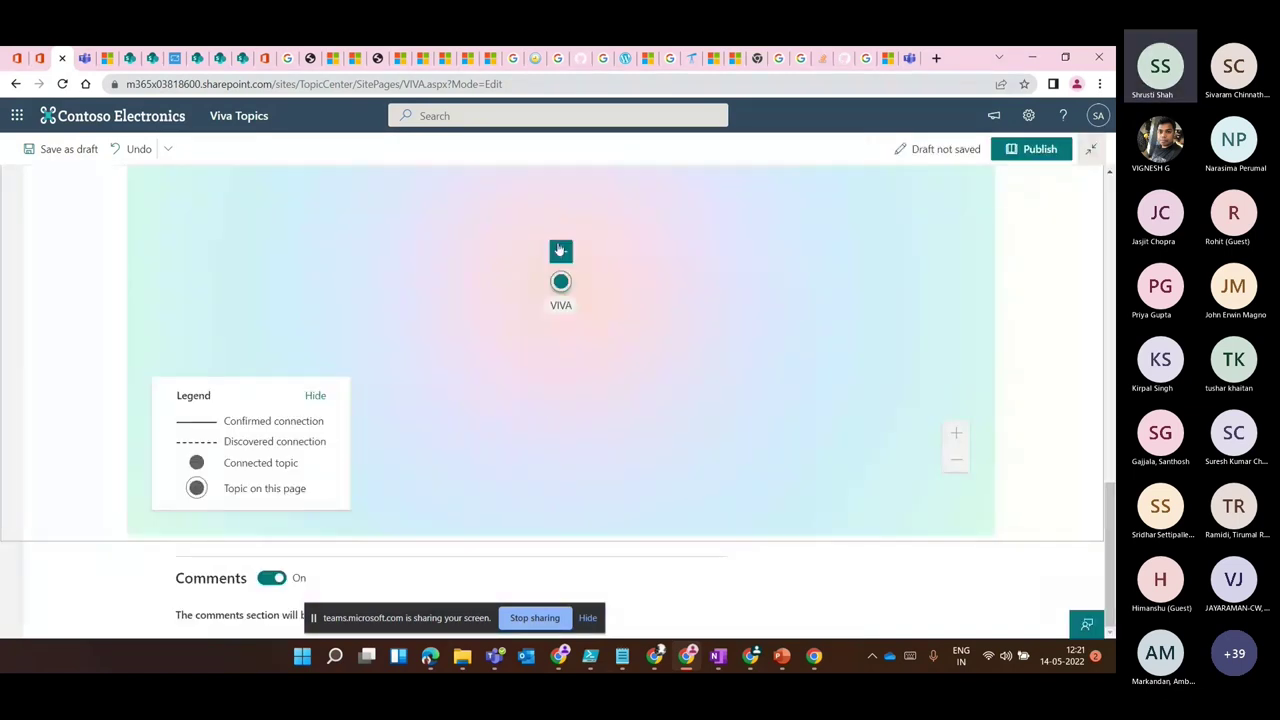
pyautogui.scroll(5, 199, 404)
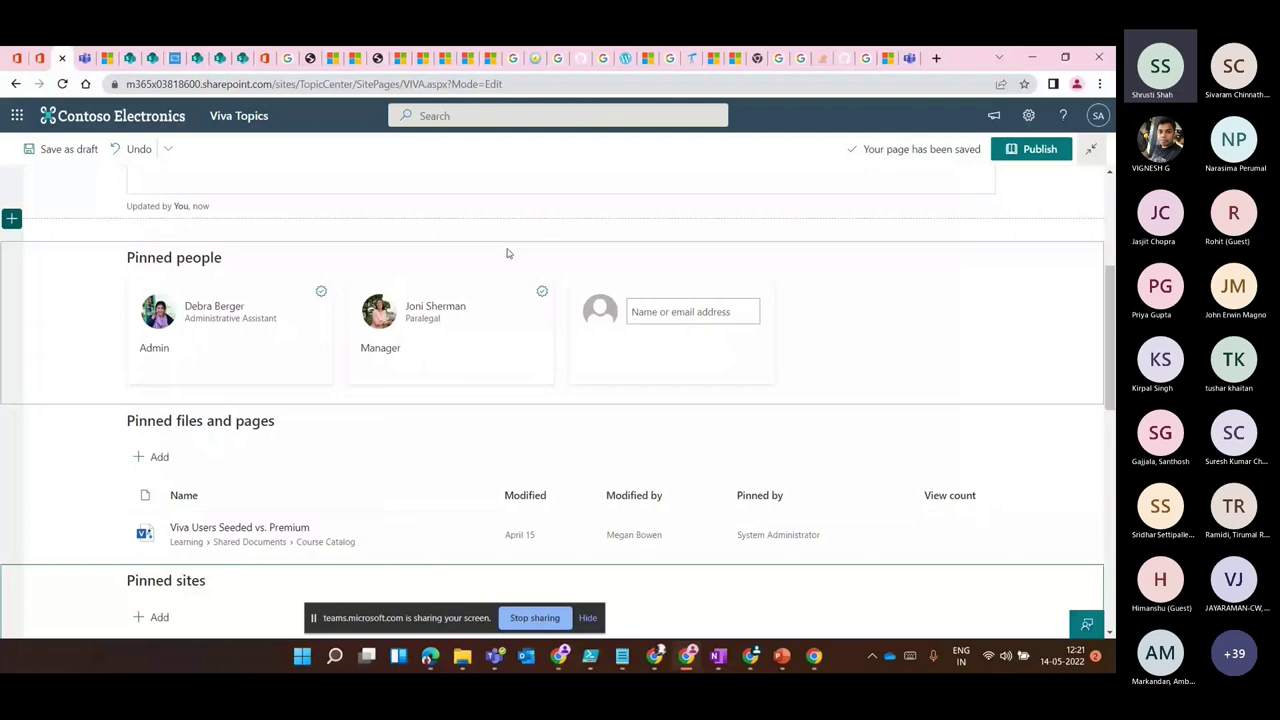
pyautogui.scroll(-2, 95, 348)
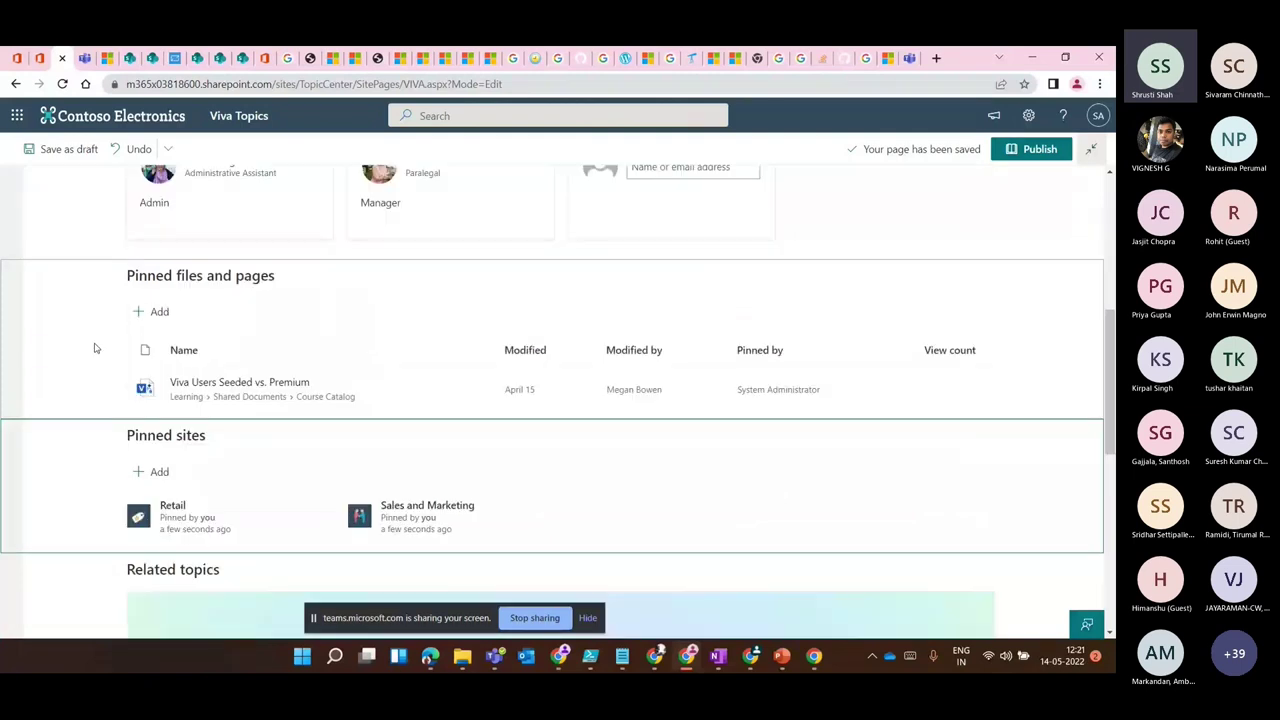
pyautogui.scroll(-3, 535, 266)
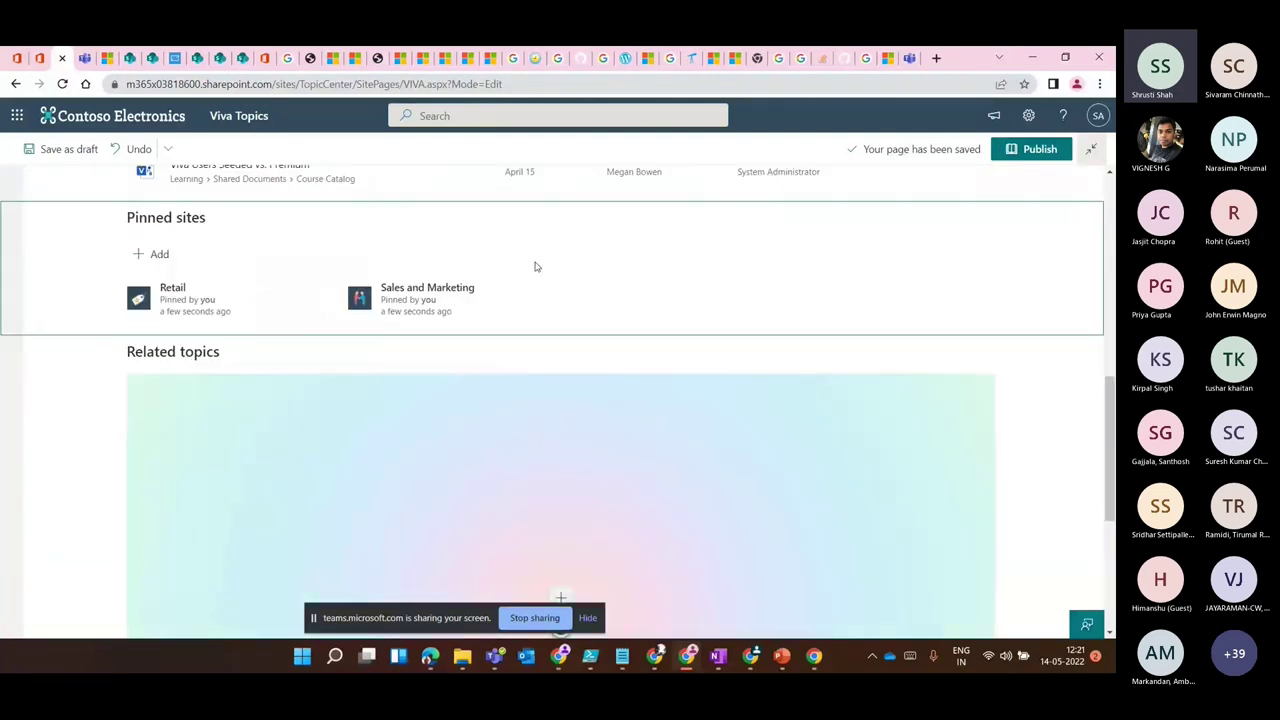
pyautogui.moveTo(252, 312)
pyautogui.scroll(2, 183, 296)
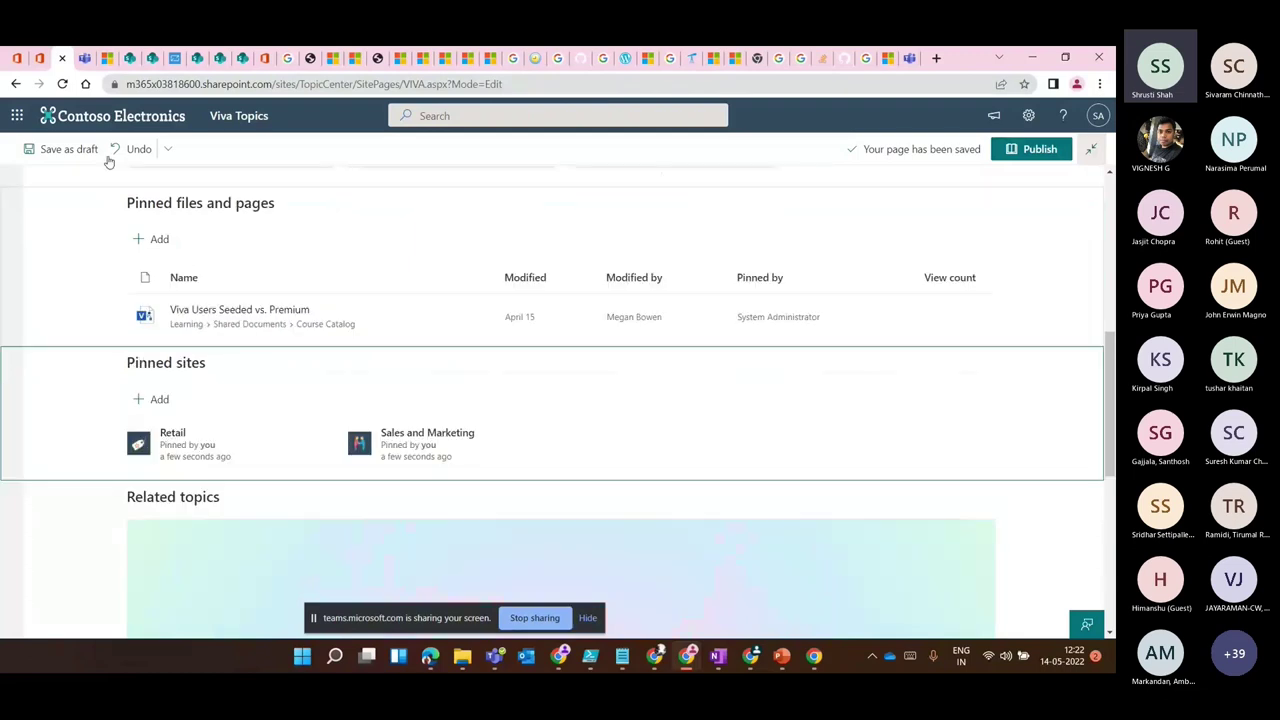
pyautogui.scroll(-5, 560, 300)
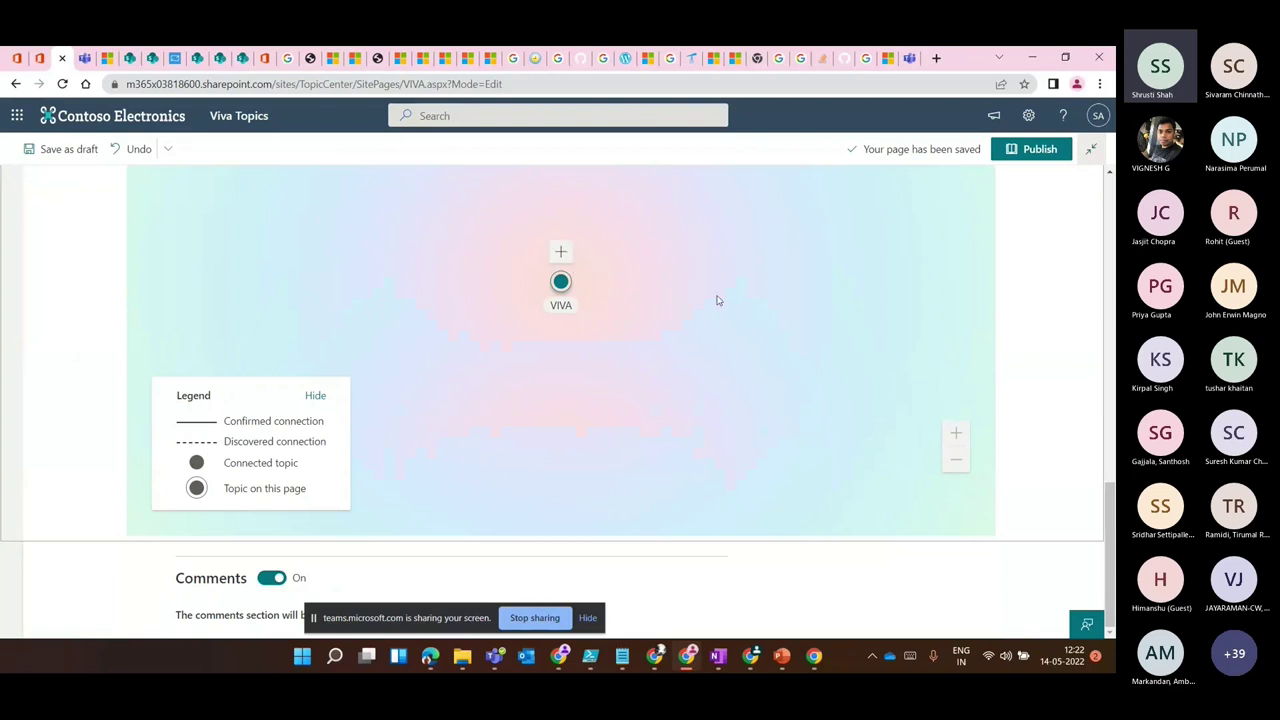
# Link VIVA to related topic SOAR as 'Connected internally by projects' and publish the page.
pyautogui.click(560, 251)
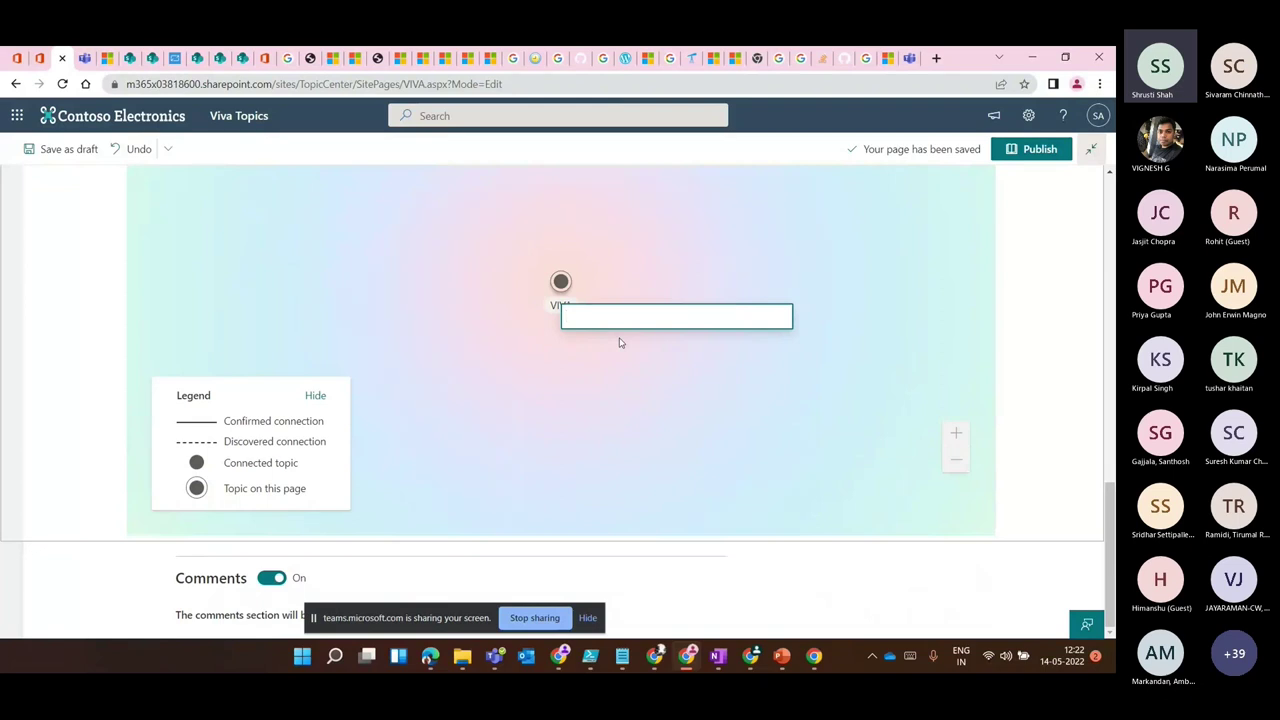
pyautogui.write('SOARR')
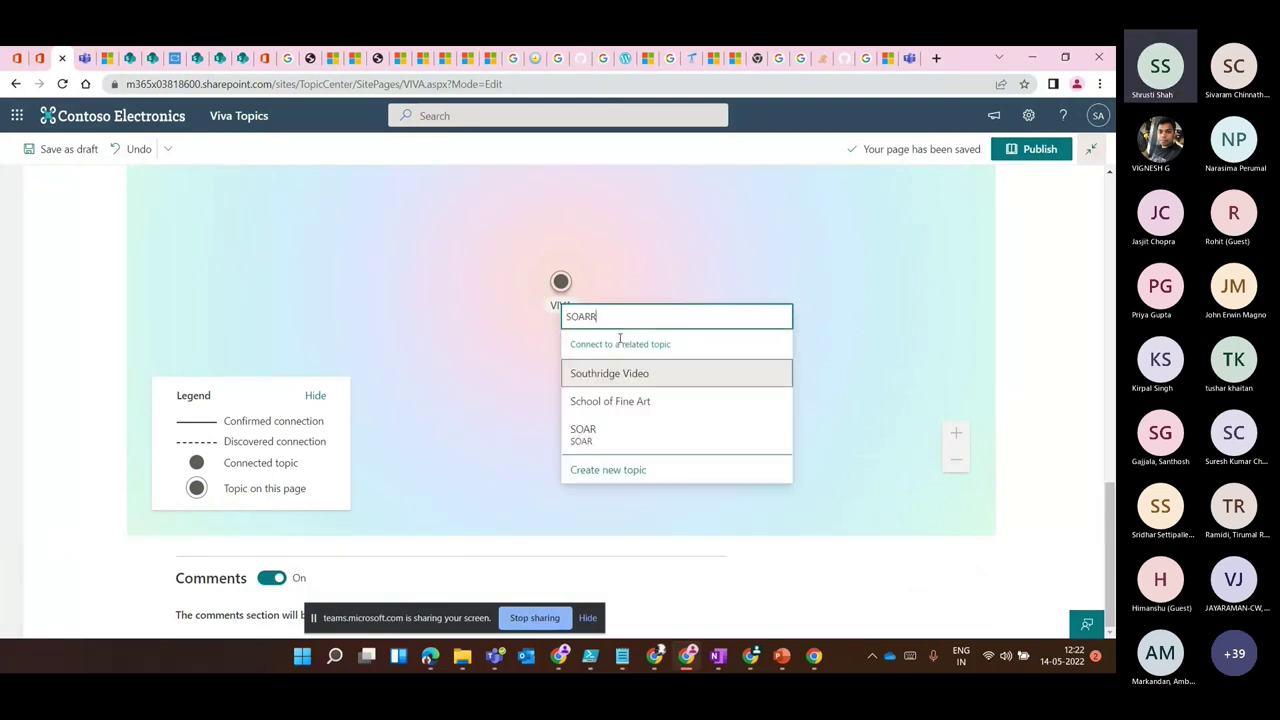
pyautogui.press('BackSpace')
pyautogui.click(601, 384)
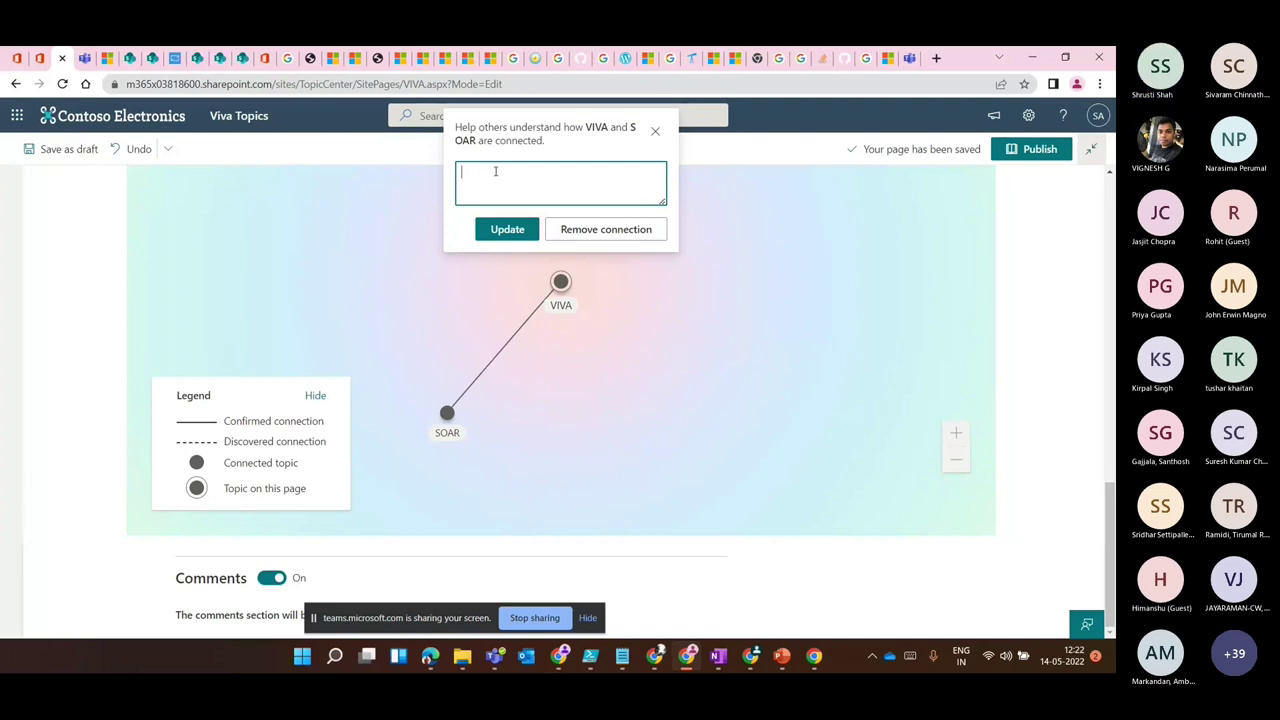
pyautogui.write('Connected internally by (')
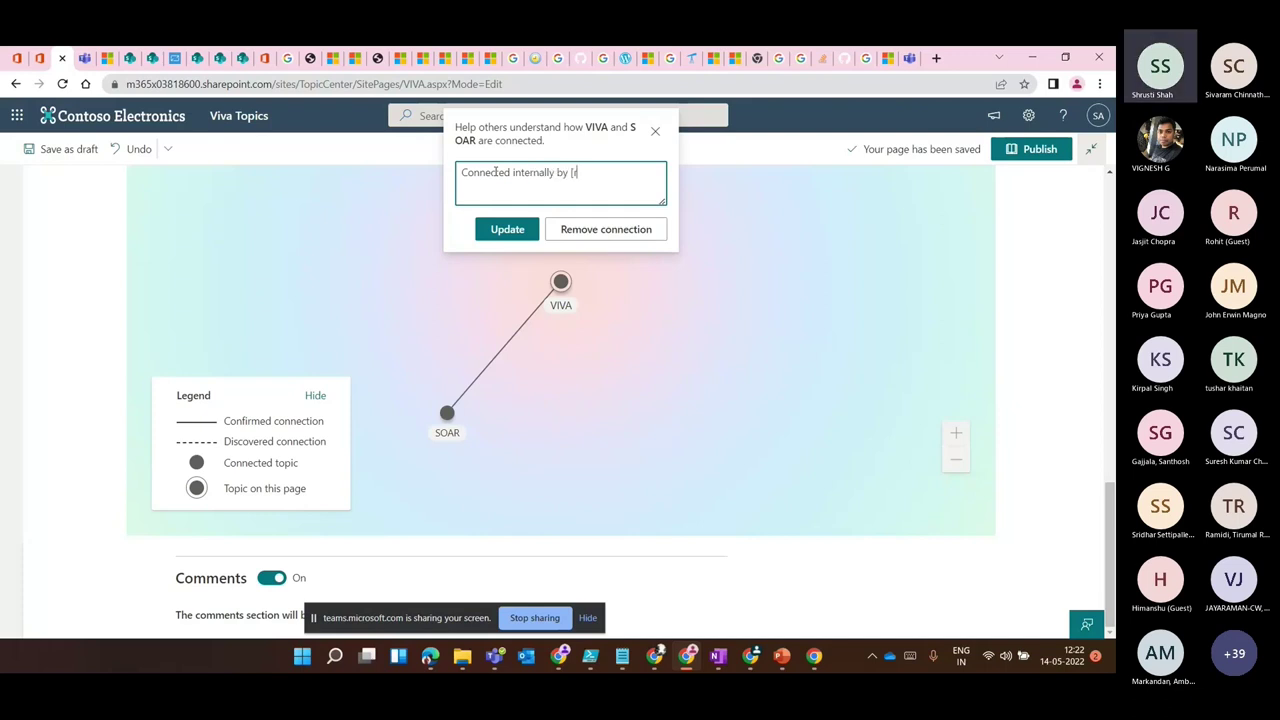
pyautogui.press('BackSpace')
pyautogui.write('projects')
pyautogui.click(517, 236)
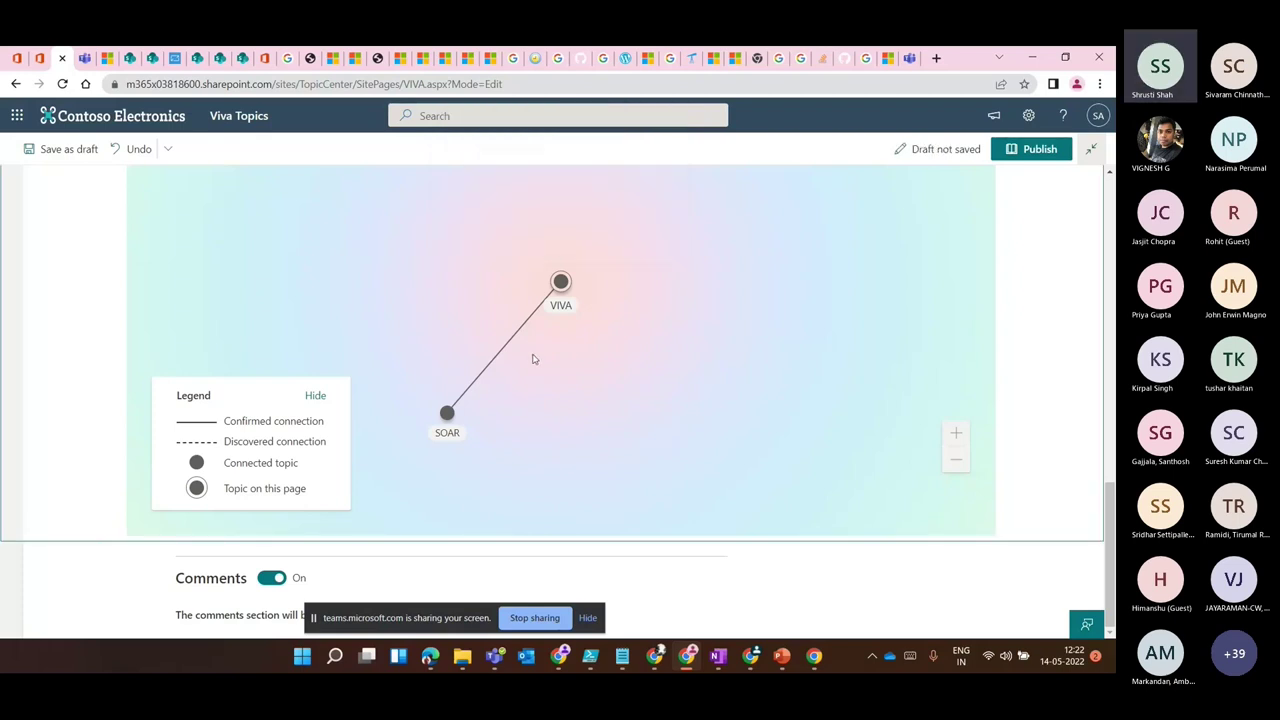
pyautogui.click(1025, 151)
pyautogui.click(954, 510)
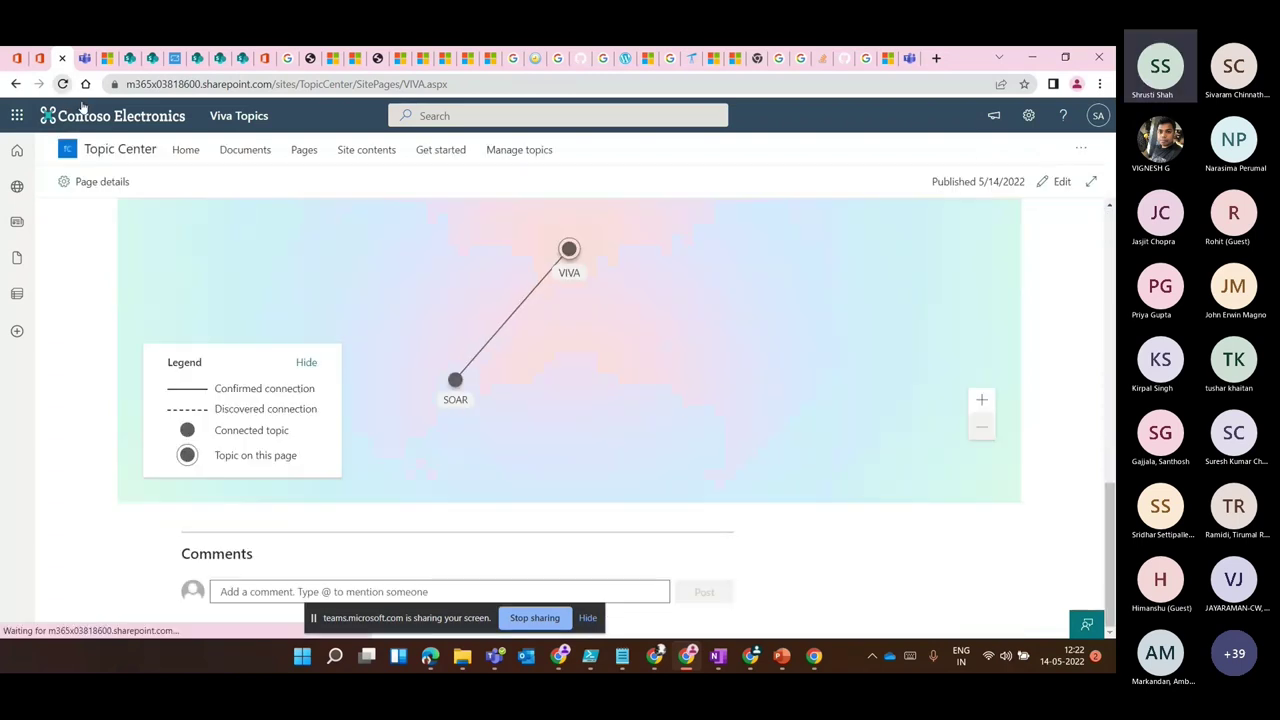
# Review Manage topics' Published tab, listing UBC, Fabrikam, Western Sales, SOAR and RC.
pyautogui.click(62, 84)
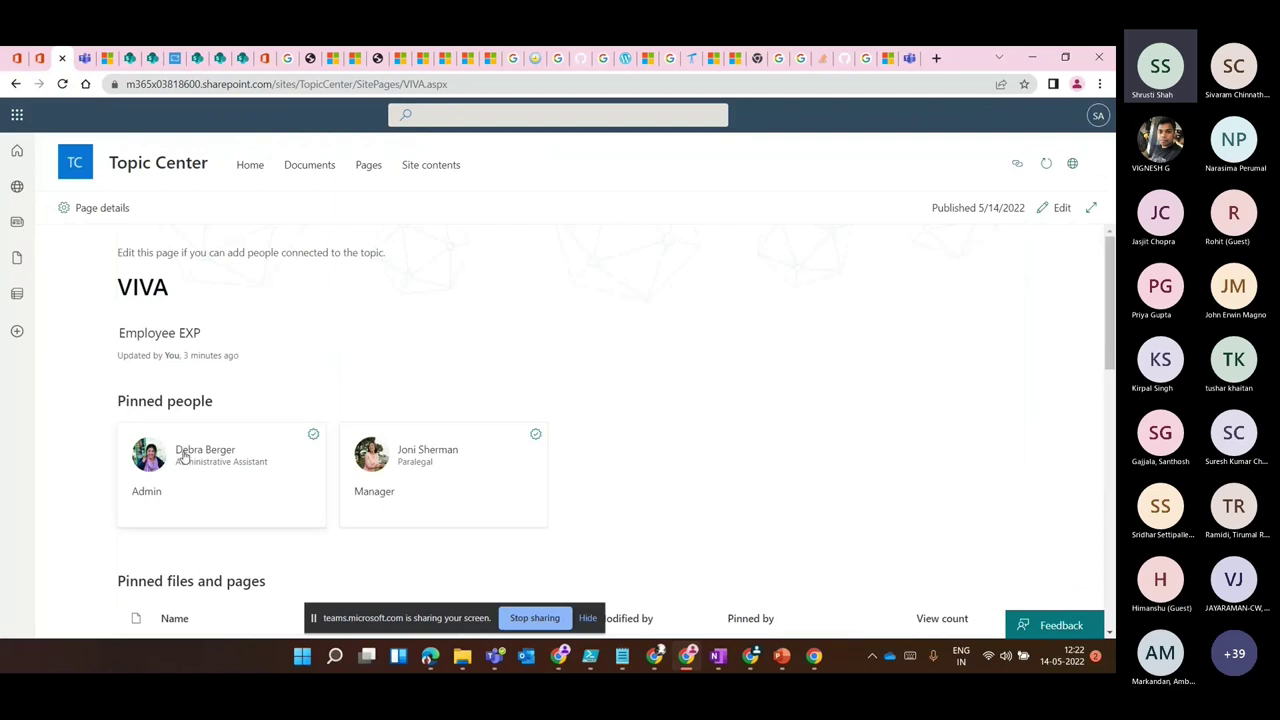
pyautogui.moveTo(200, 464)
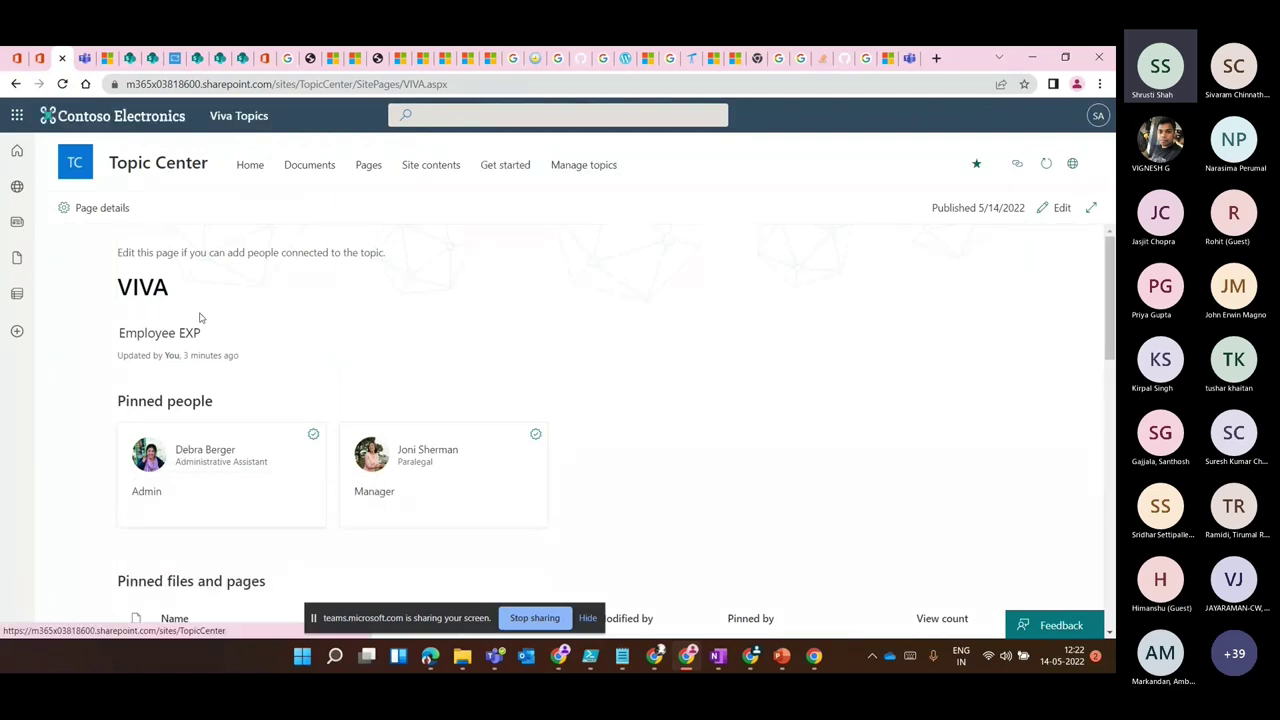
pyautogui.click(581, 170)
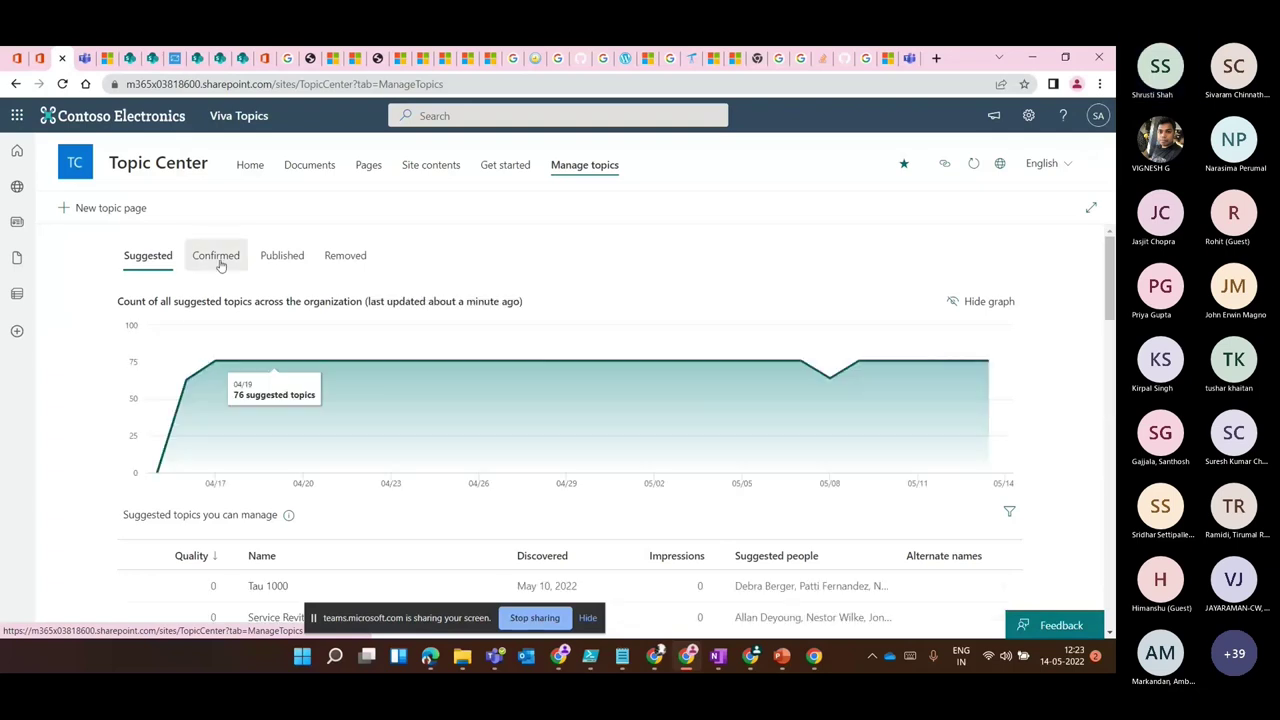
pyautogui.click(282, 256)
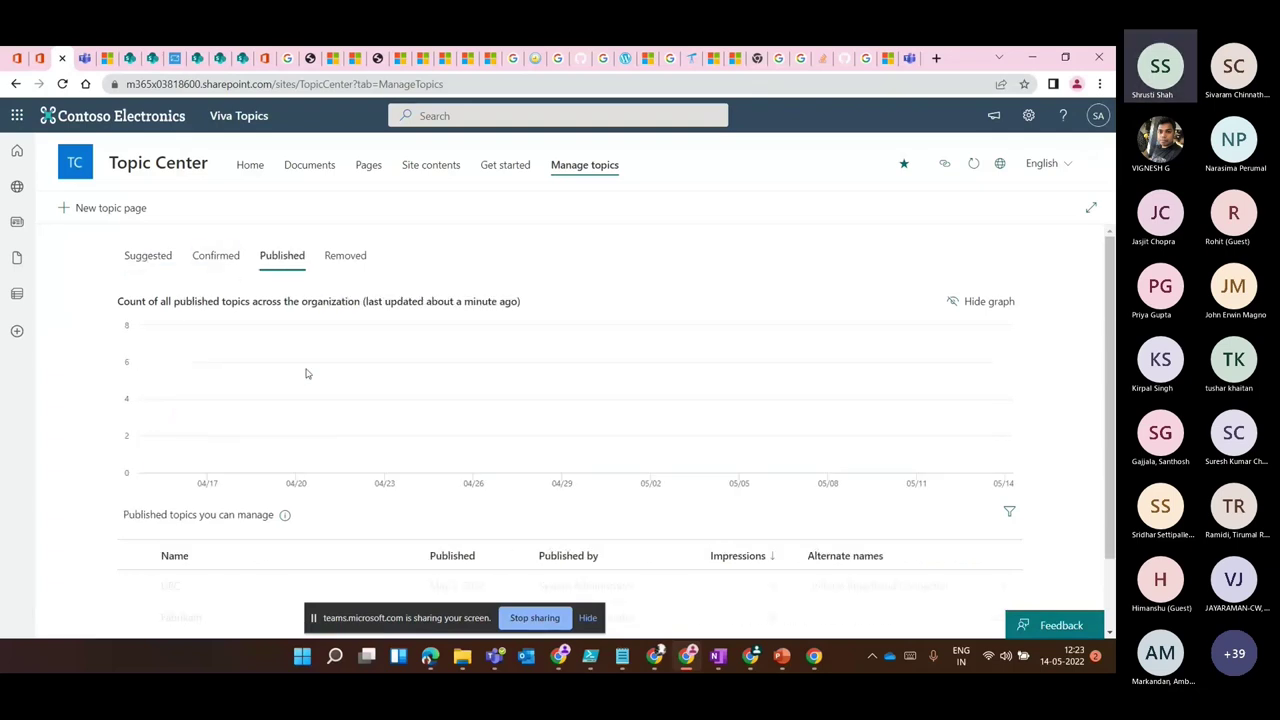
pyautogui.scroll(-1, 167, 562)
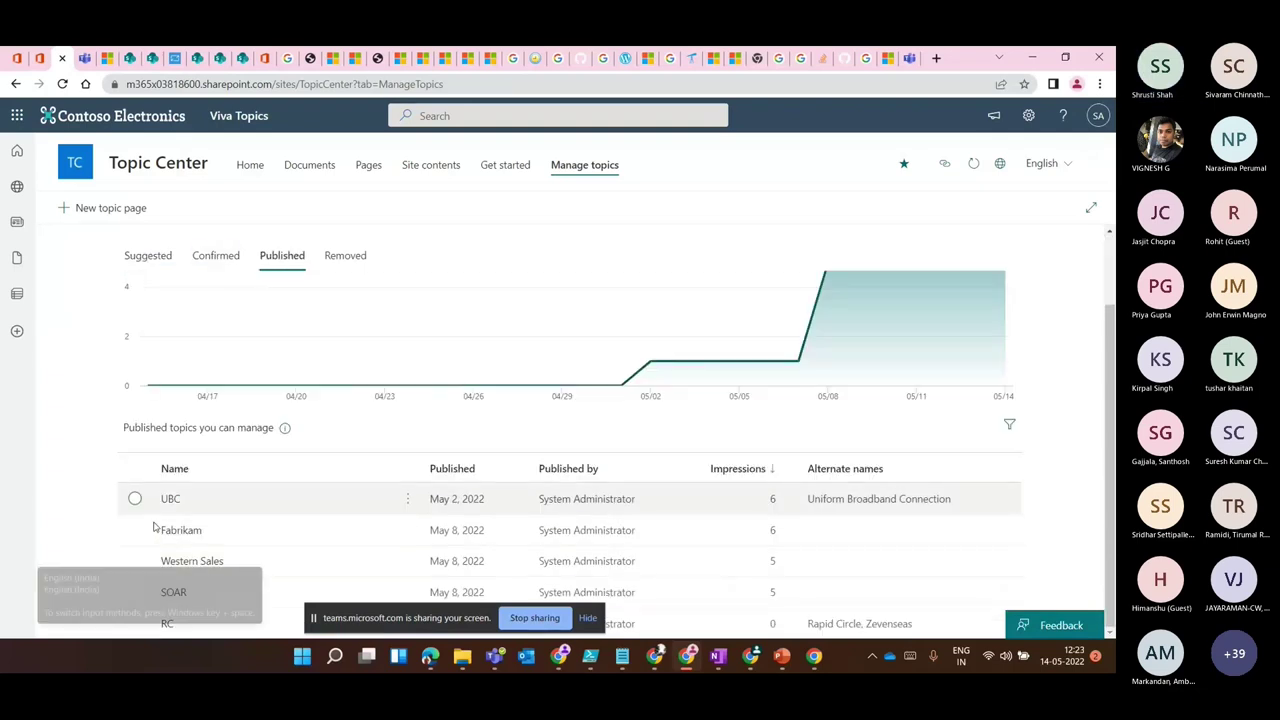
pyautogui.click(165, 597)
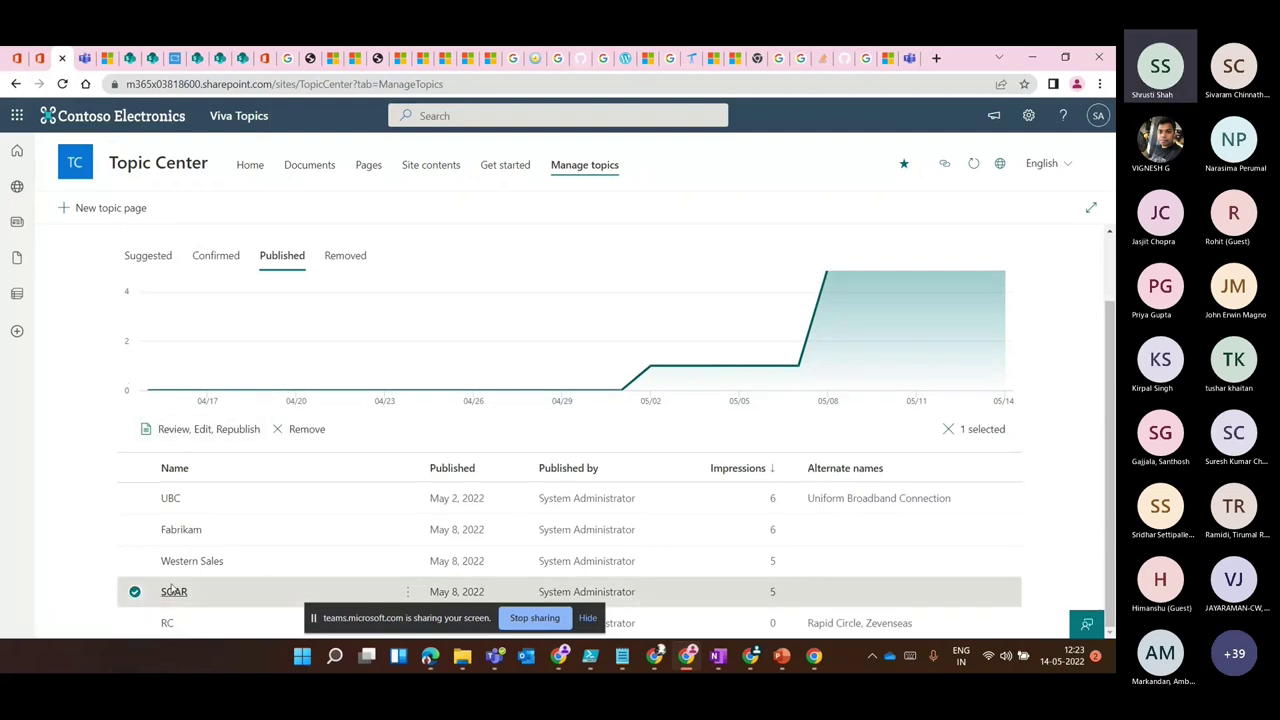
pyautogui.click(64, 84)
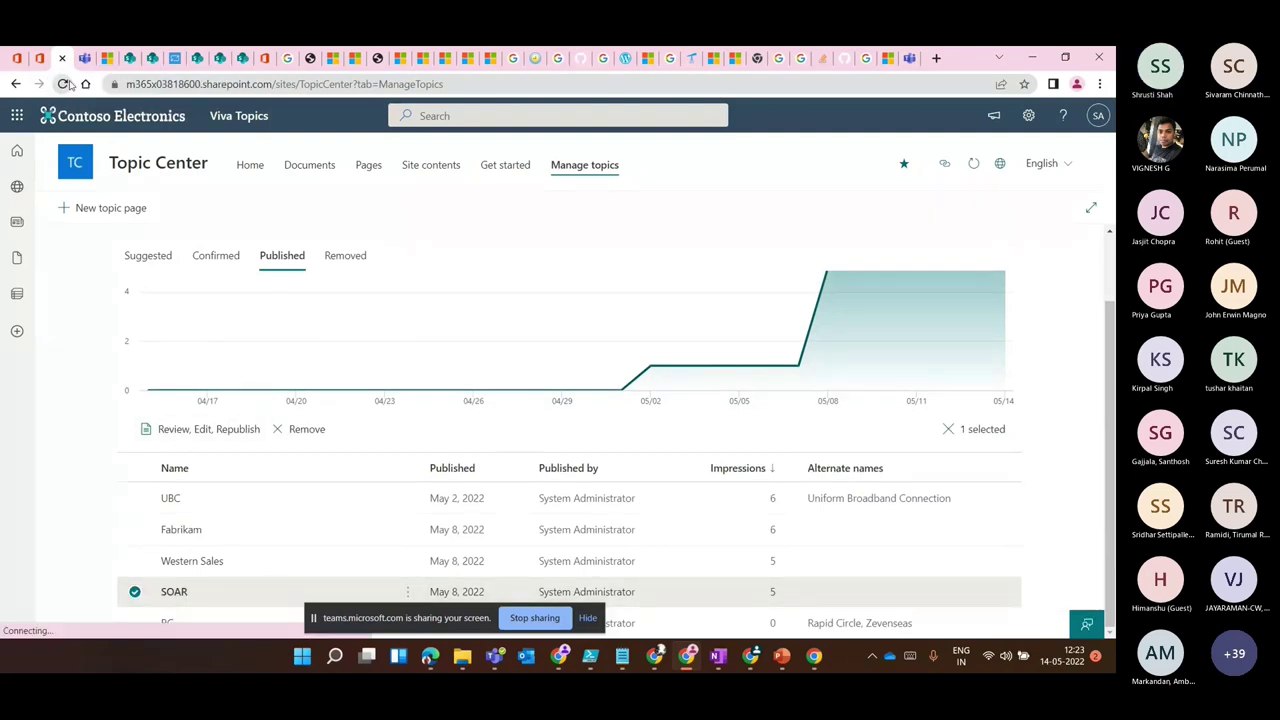
pyautogui.scroll(-1, 233, 577)
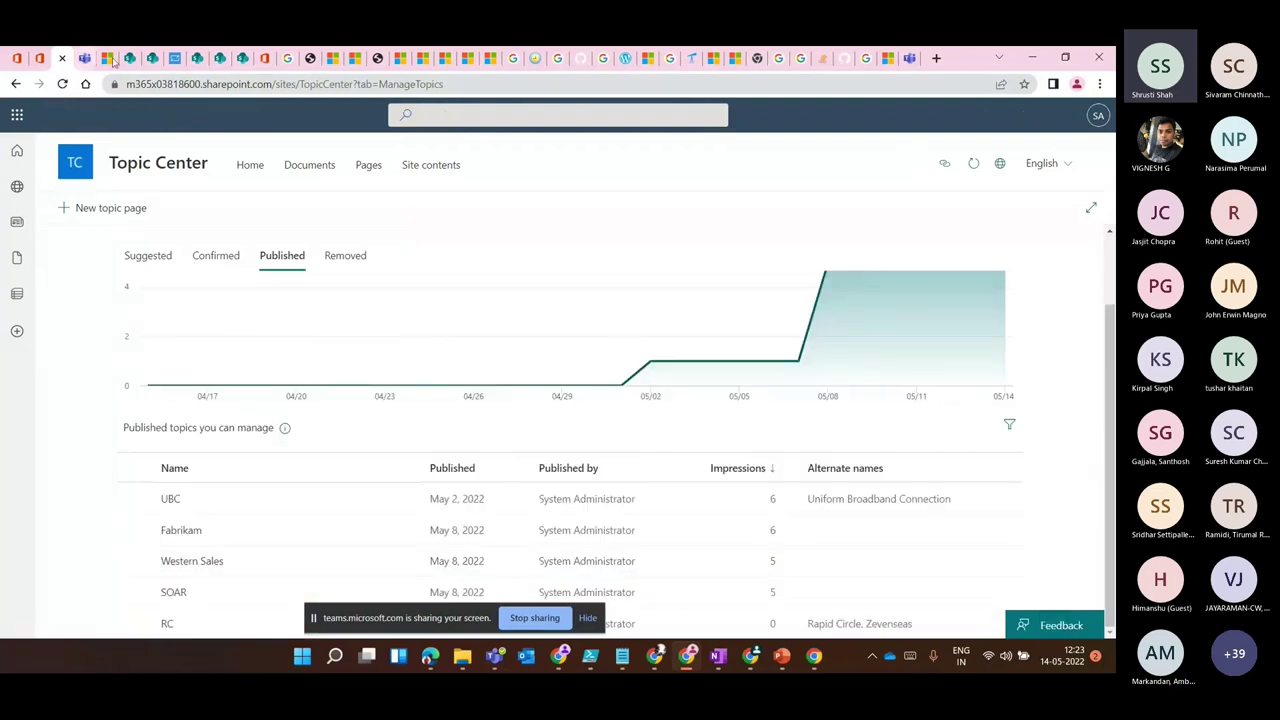
pyautogui.click(38, 57)
# Search SOAR from the SharePoint home site to bring up its Viva Topics card.
pyautogui.click(219, 57)
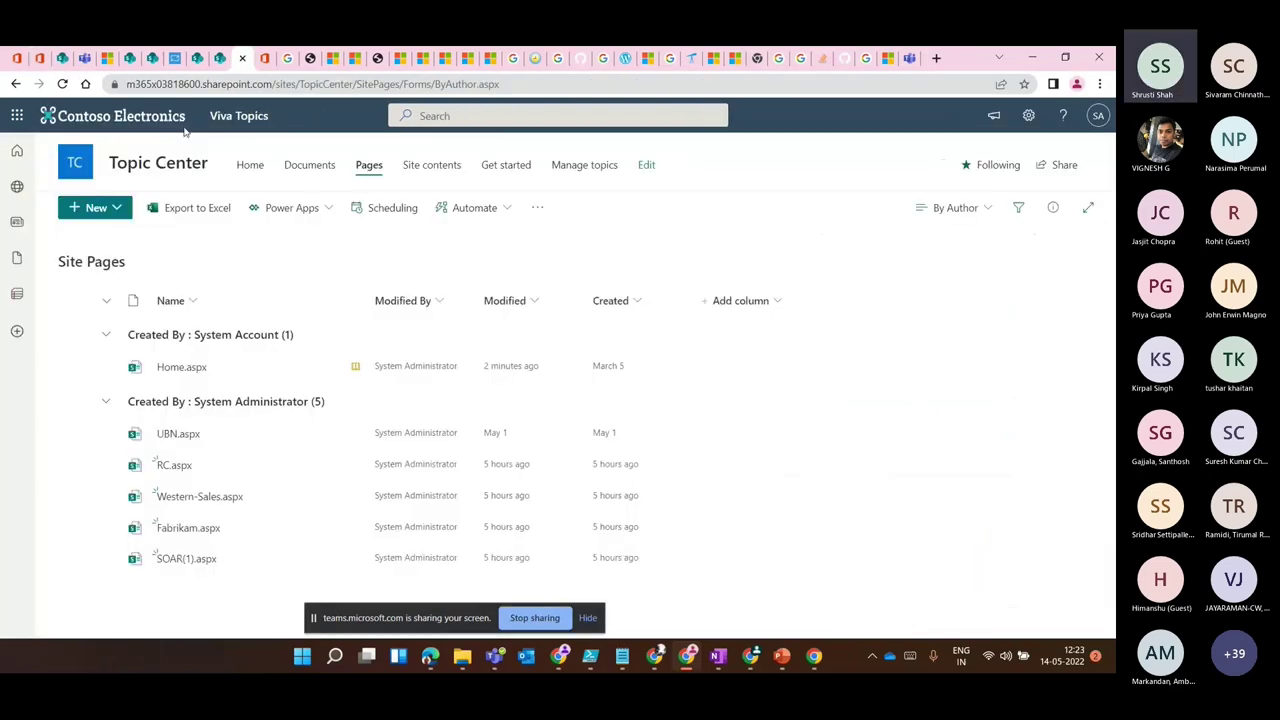
pyautogui.click(185, 131)
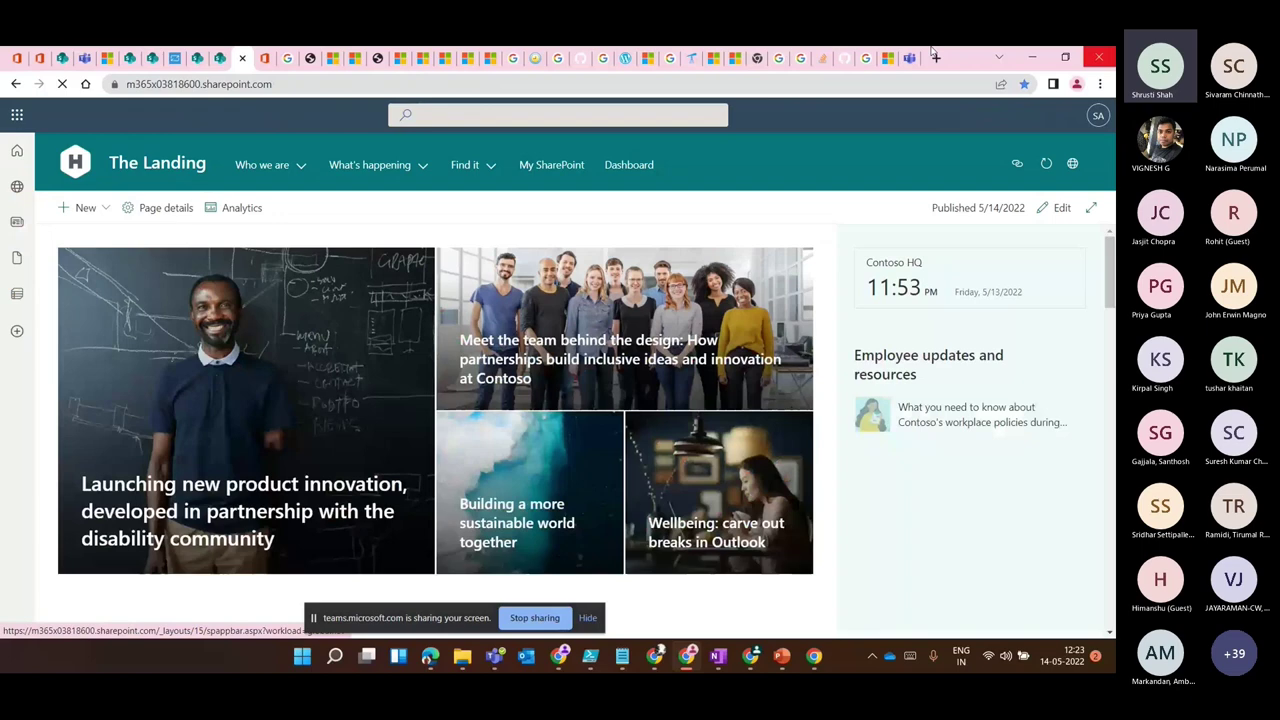
pyautogui.click(443, 110)
pyautogui.write('S')
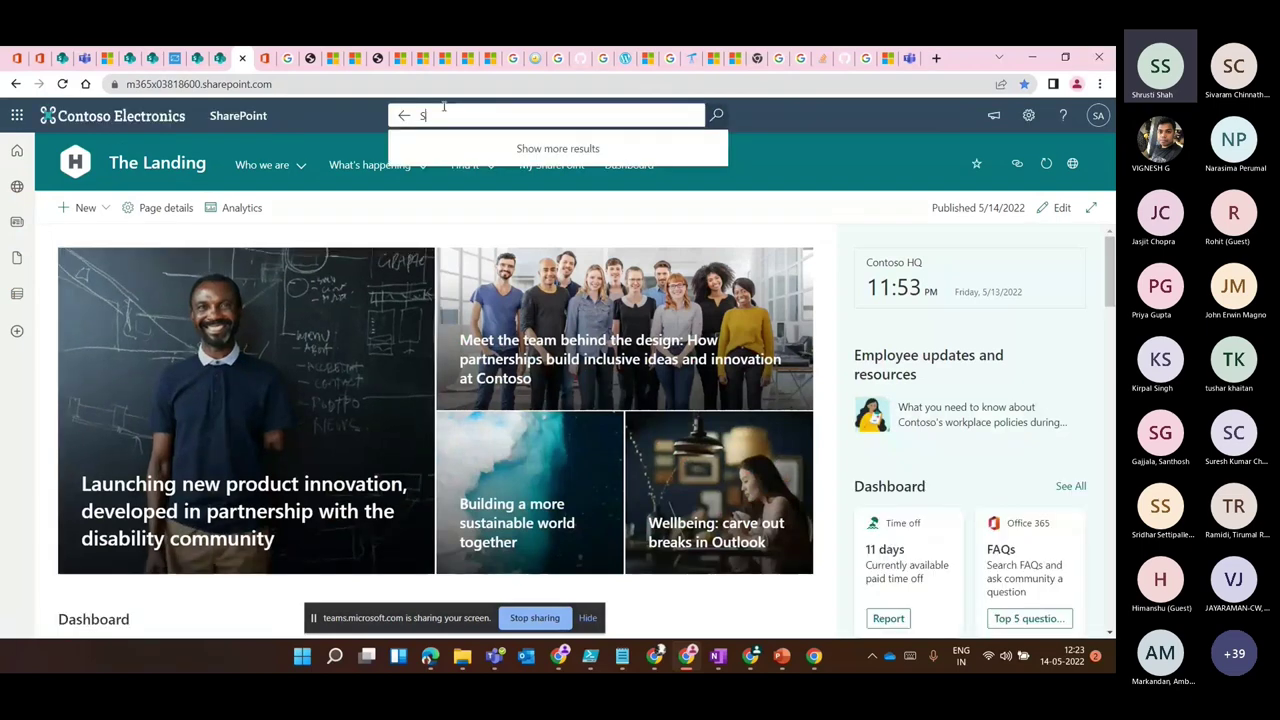
pyautogui.write('OAR')
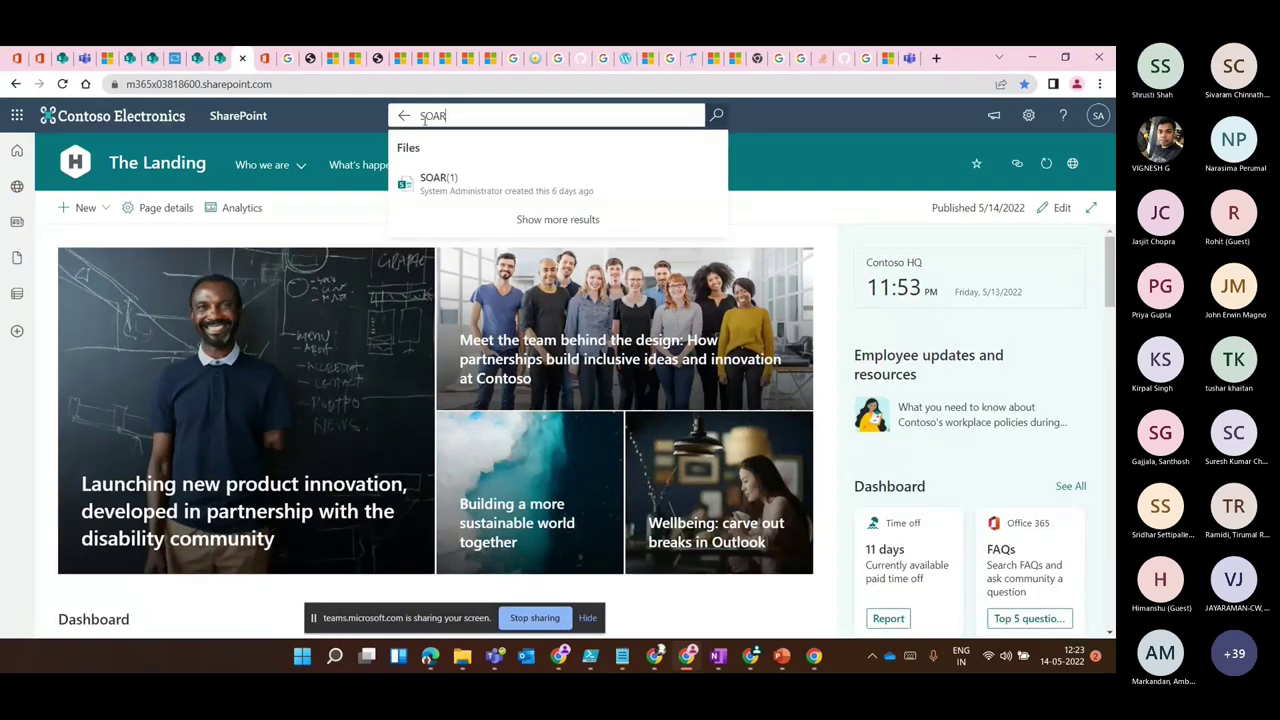
pyautogui.press('Return')
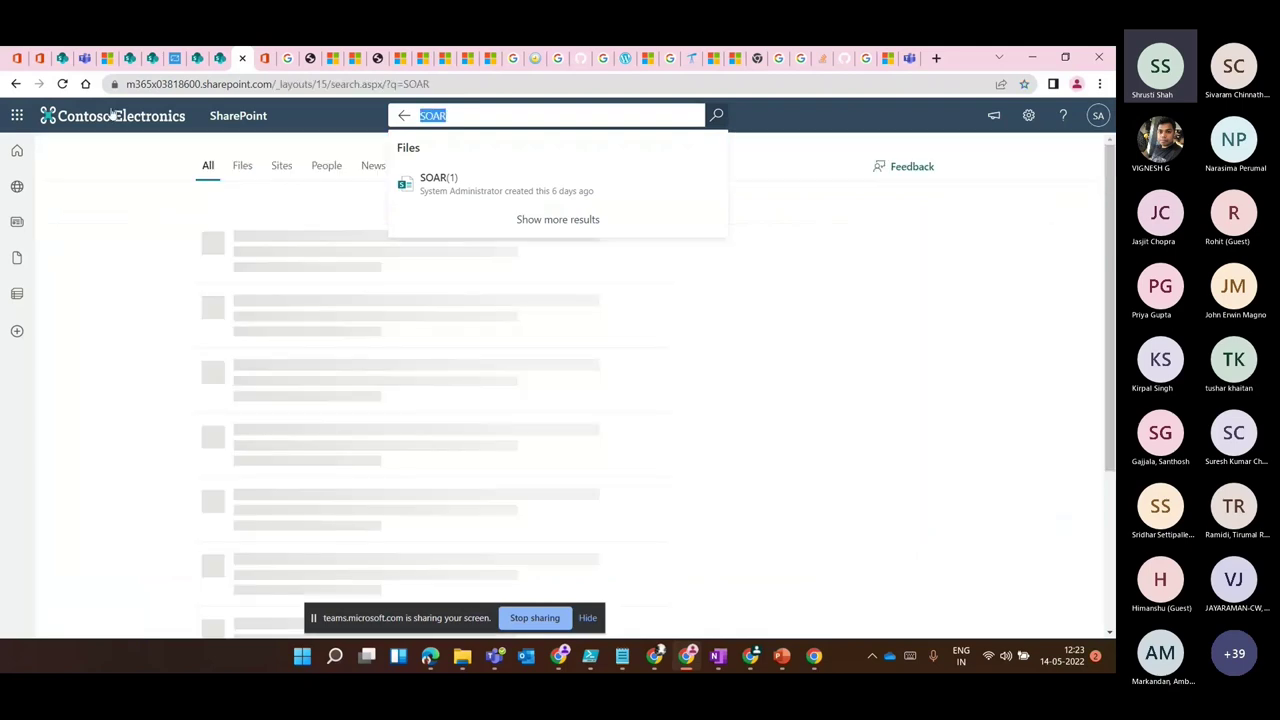
pyautogui.press('BackSpace')
pyautogui.write('VIVA')
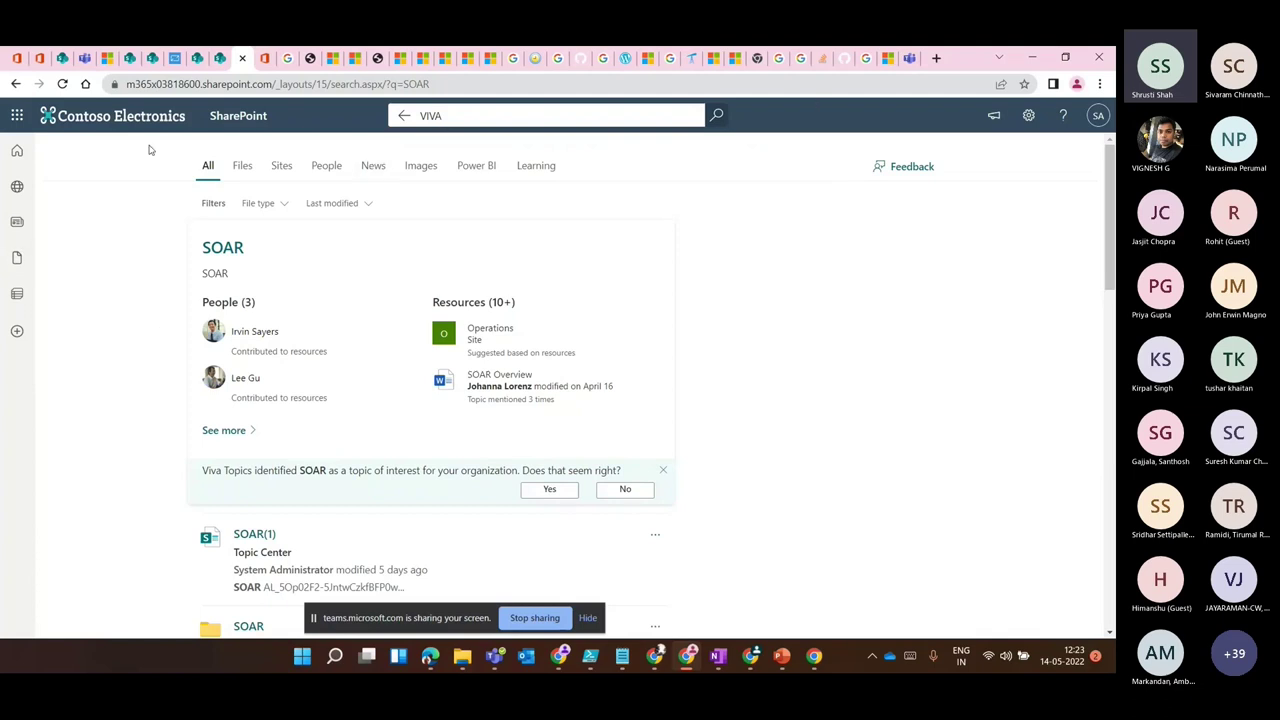
# Reload the Topic Center so Manage topics lists the confirmed topics.
pyautogui.click(40, 57)
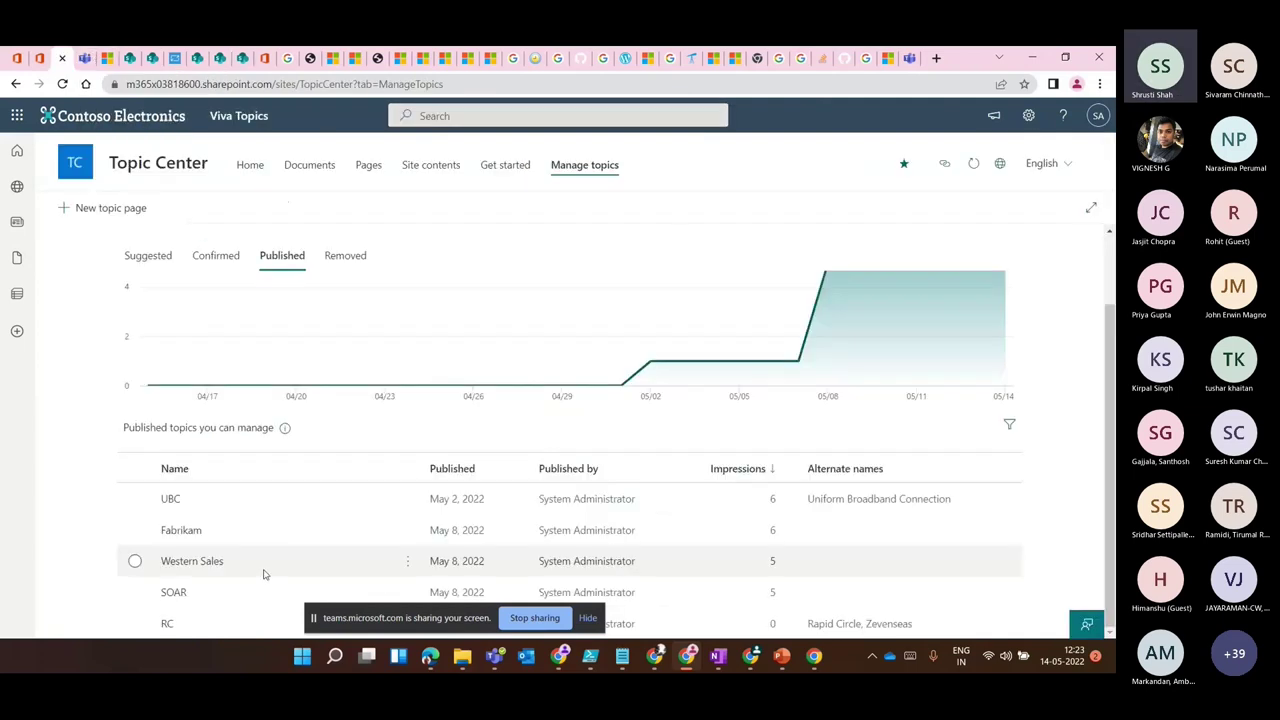
pyautogui.press('F5')
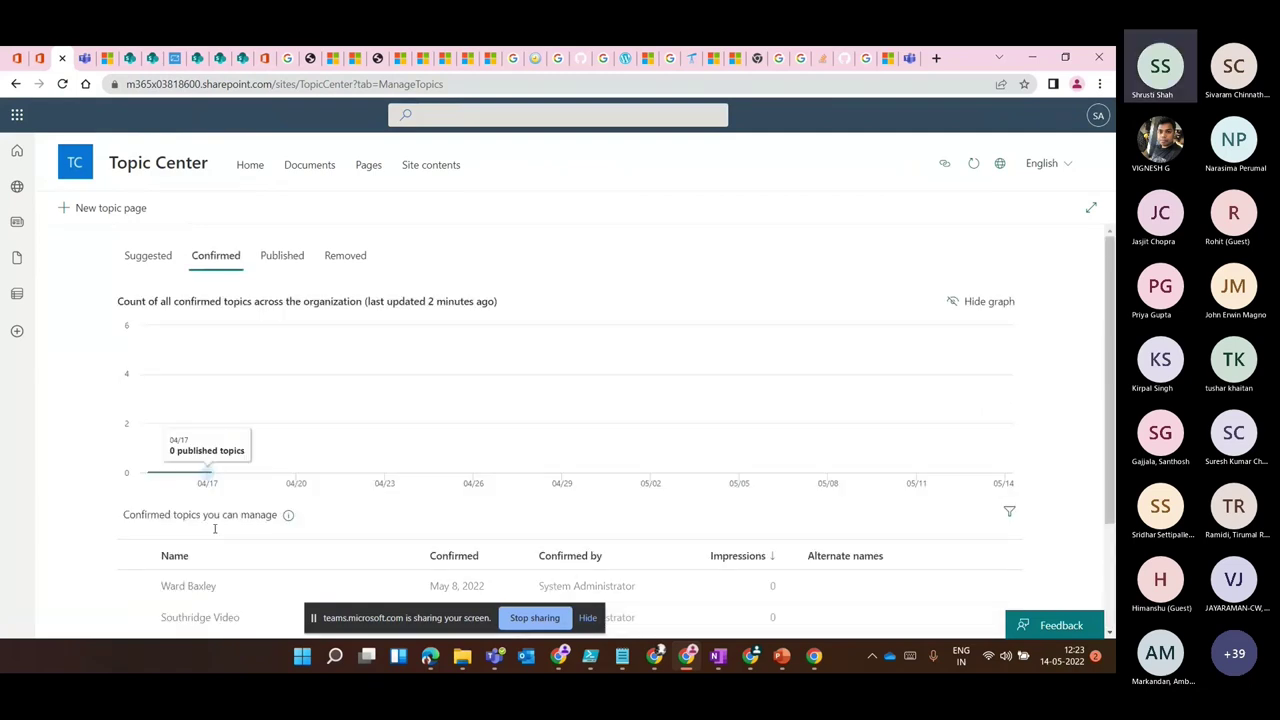
pyautogui.scroll(-2, 214, 529)
pyautogui.scroll(2, 210, 577)
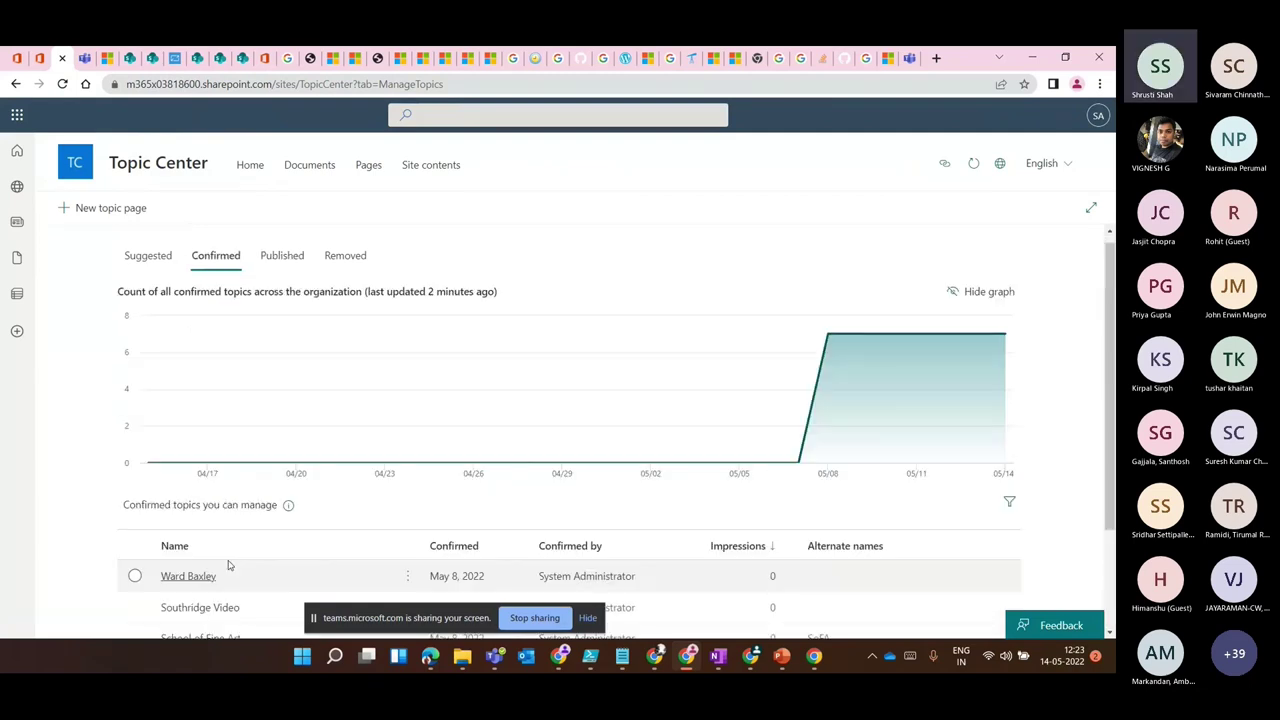
# Review the Published topics list, then go back to the SOAR search results.
pyautogui.click(281, 257)
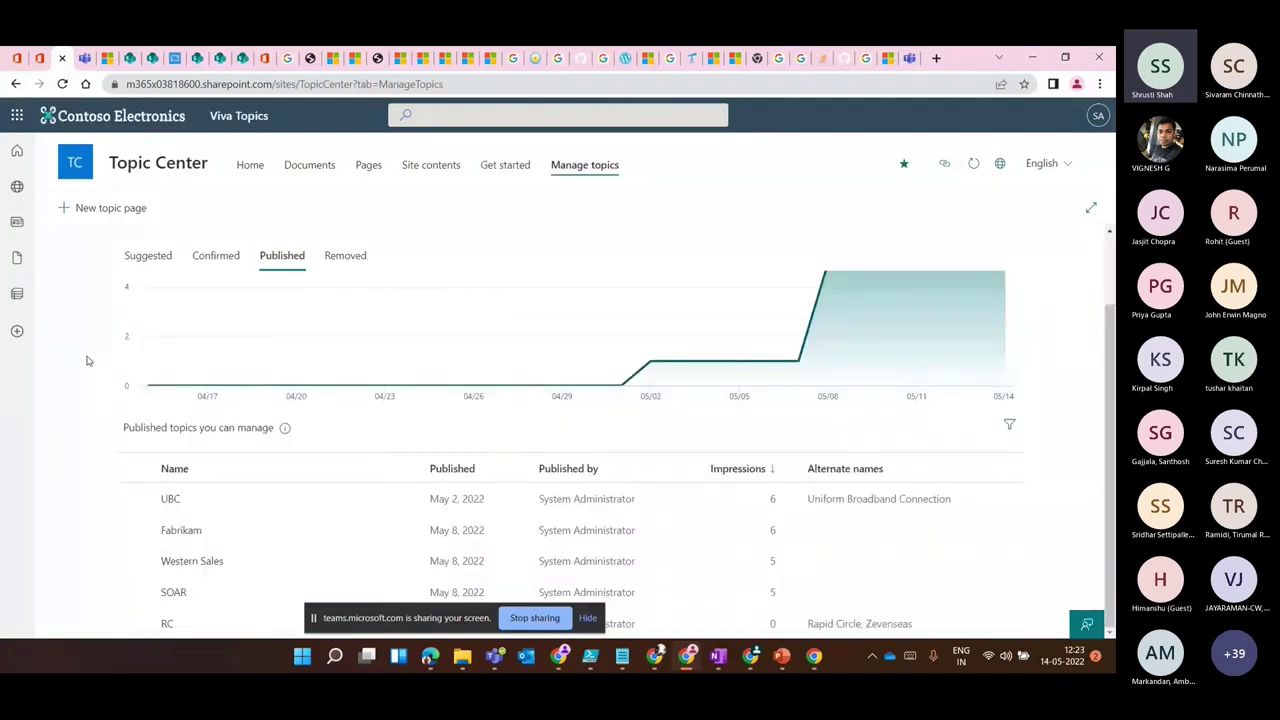
pyautogui.click(130, 58)
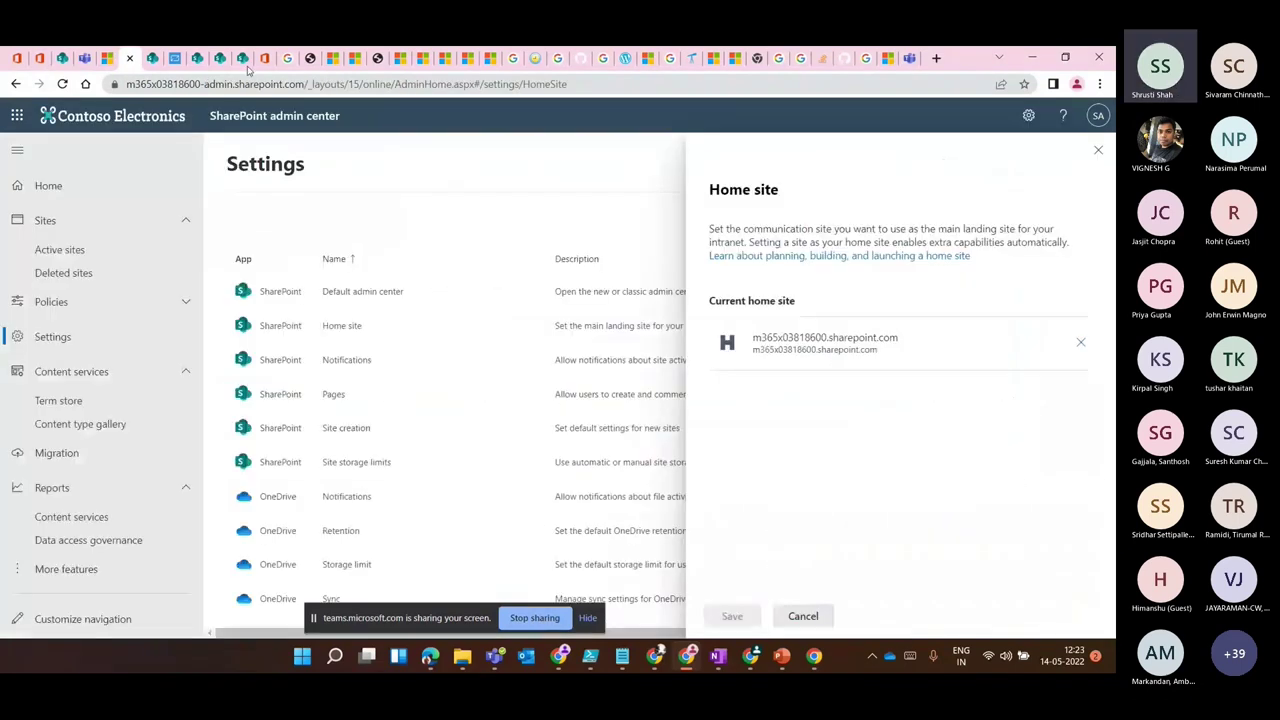
pyautogui.click(246, 62)
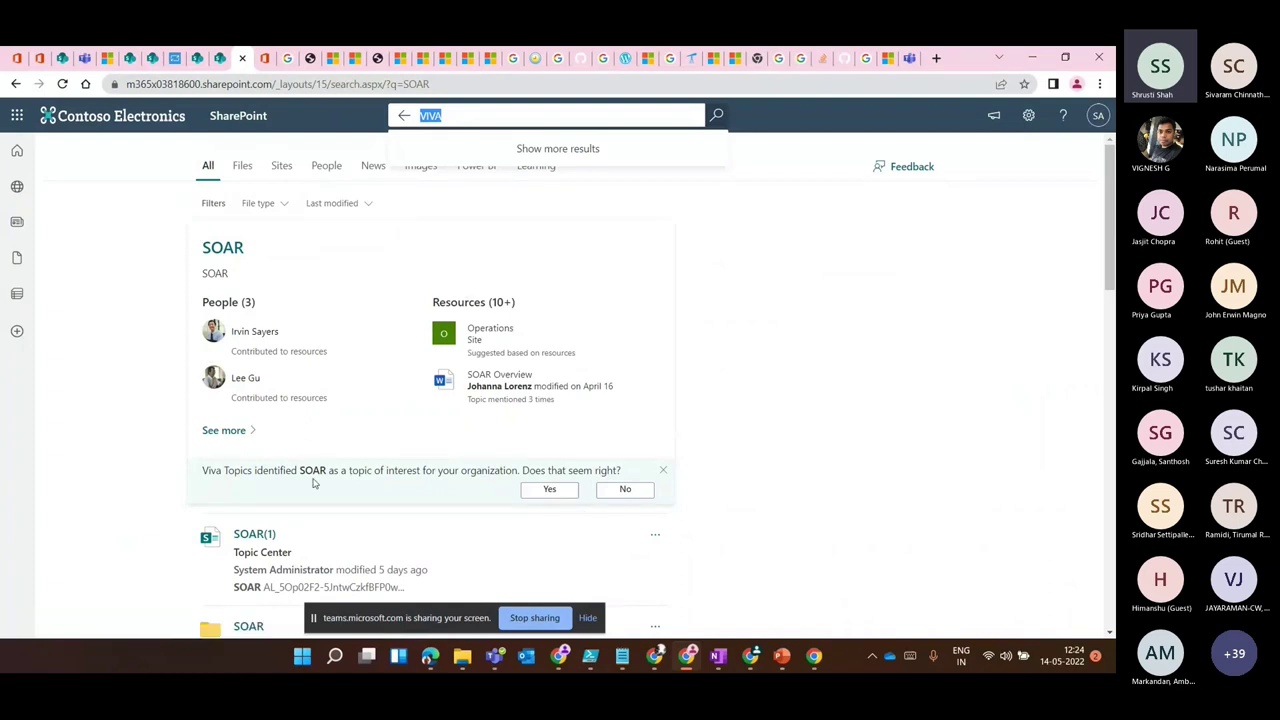
# Inspect the SOAR topic card and replace the search query with MARS.
pyautogui.moveTo(622, 470); pyautogui.dragTo(672, 519)
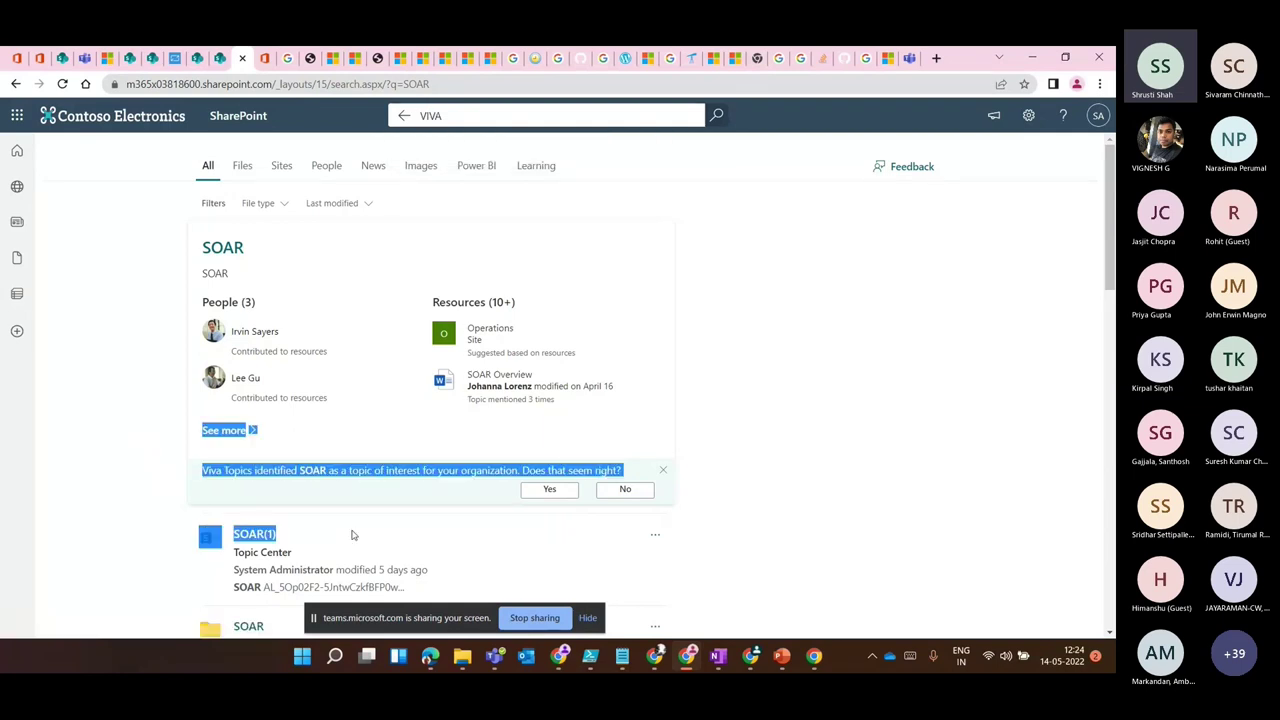
pyautogui.click(571, 494)
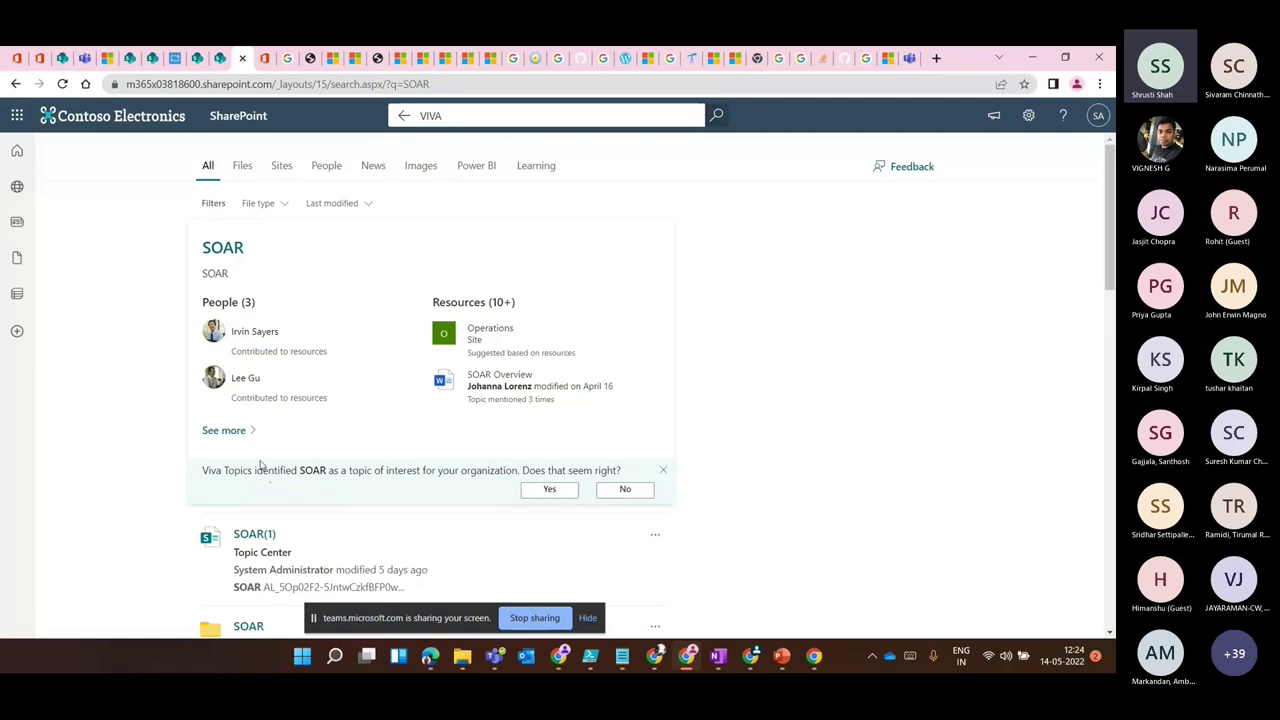
pyautogui.scroll(-5, 394, 563)
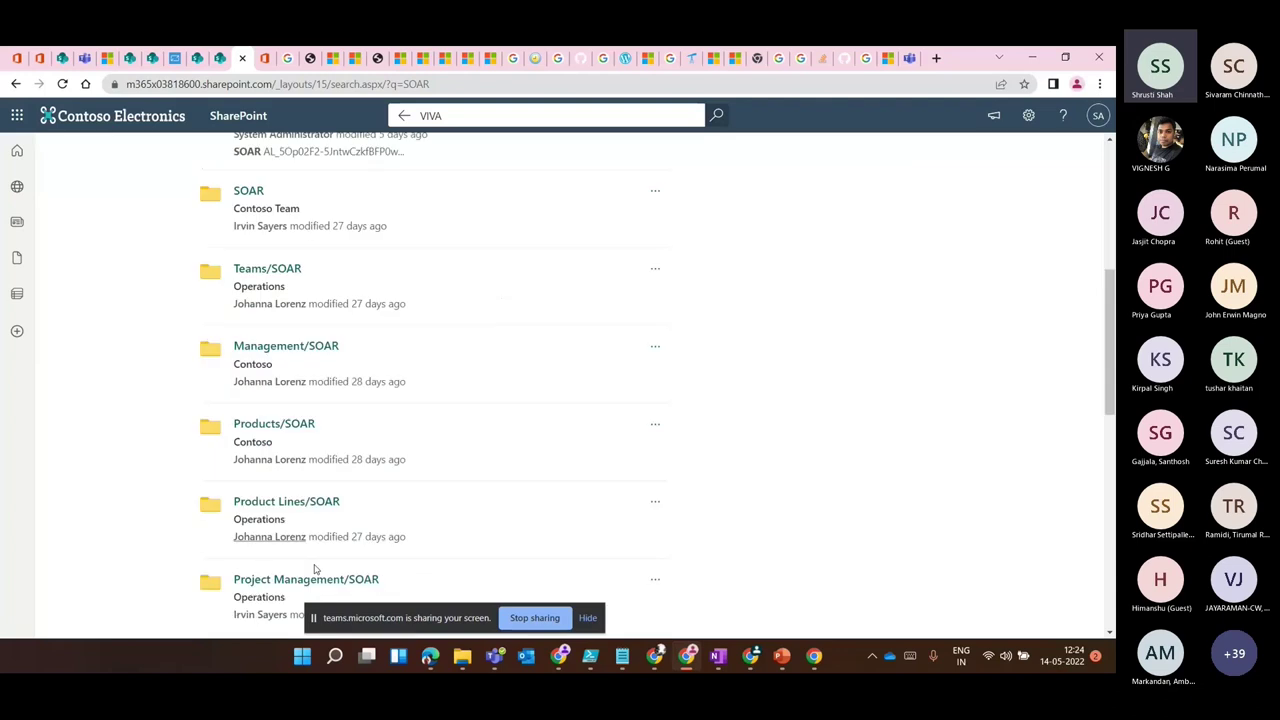
pyautogui.scroll(5, 366, 391)
pyautogui.click(453, 118)
pyautogui.press('BackSpace')
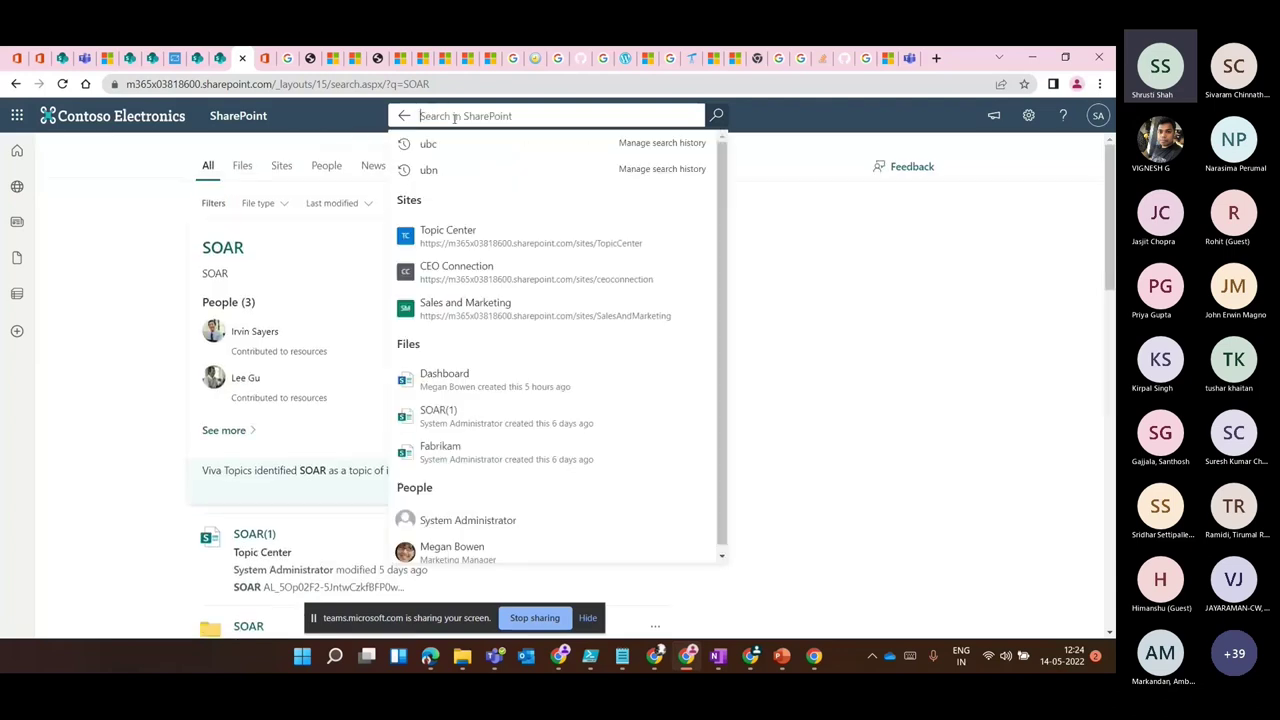
pyautogui.write('MARS')
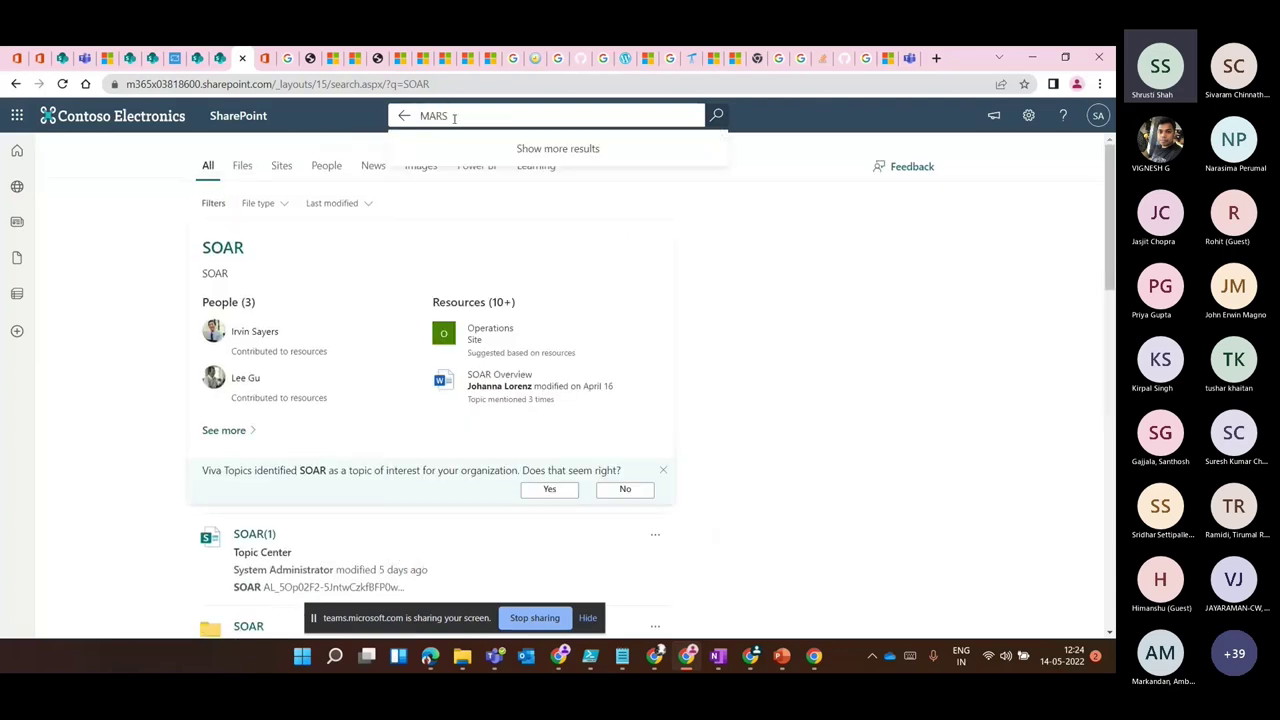
# Search for UBC to show its card with alternate name Uniform Broadband Connection.
pyautogui.click(133, 58)
pyautogui.click(131, 58)
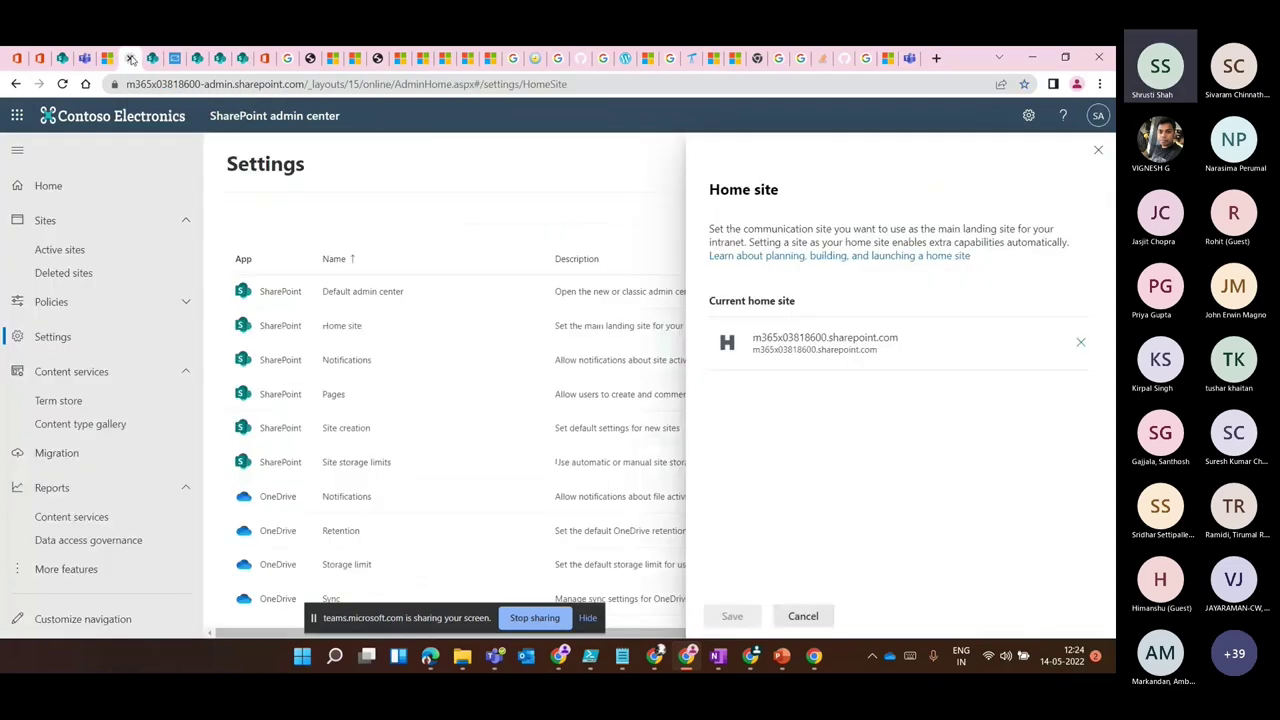
pyautogui.click(62, 58)
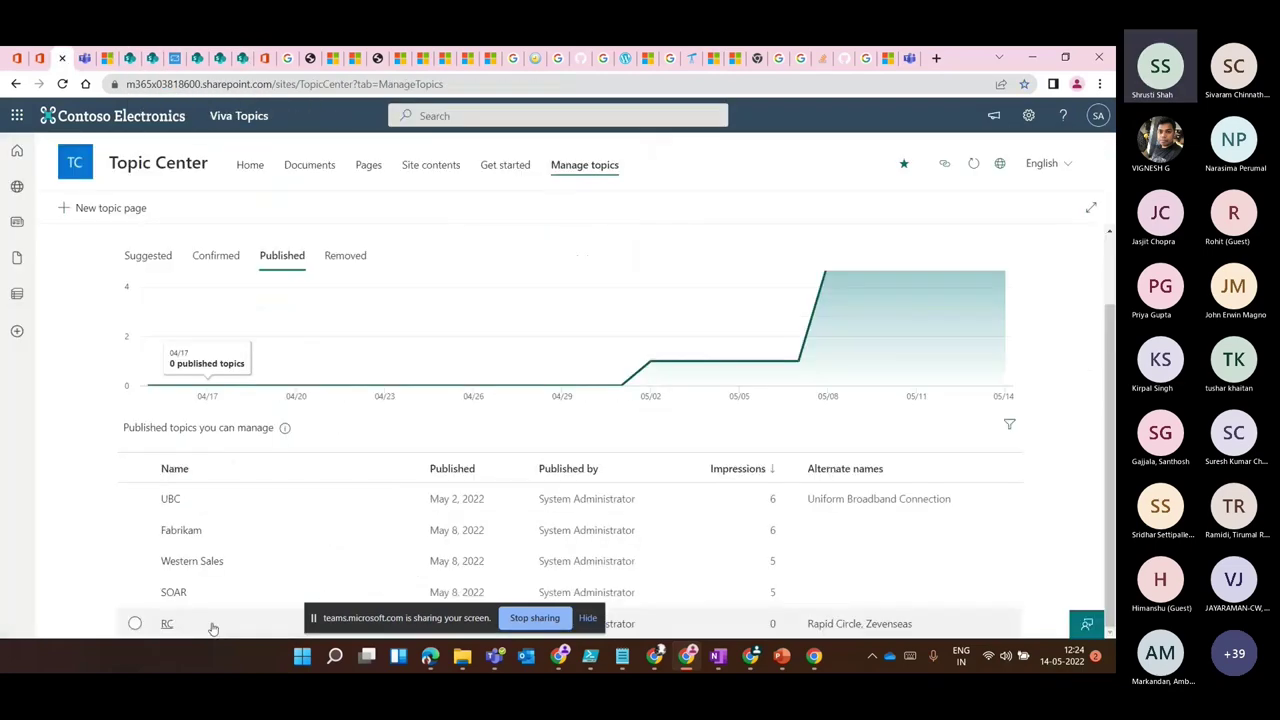
pyautogui.click(220, 58)
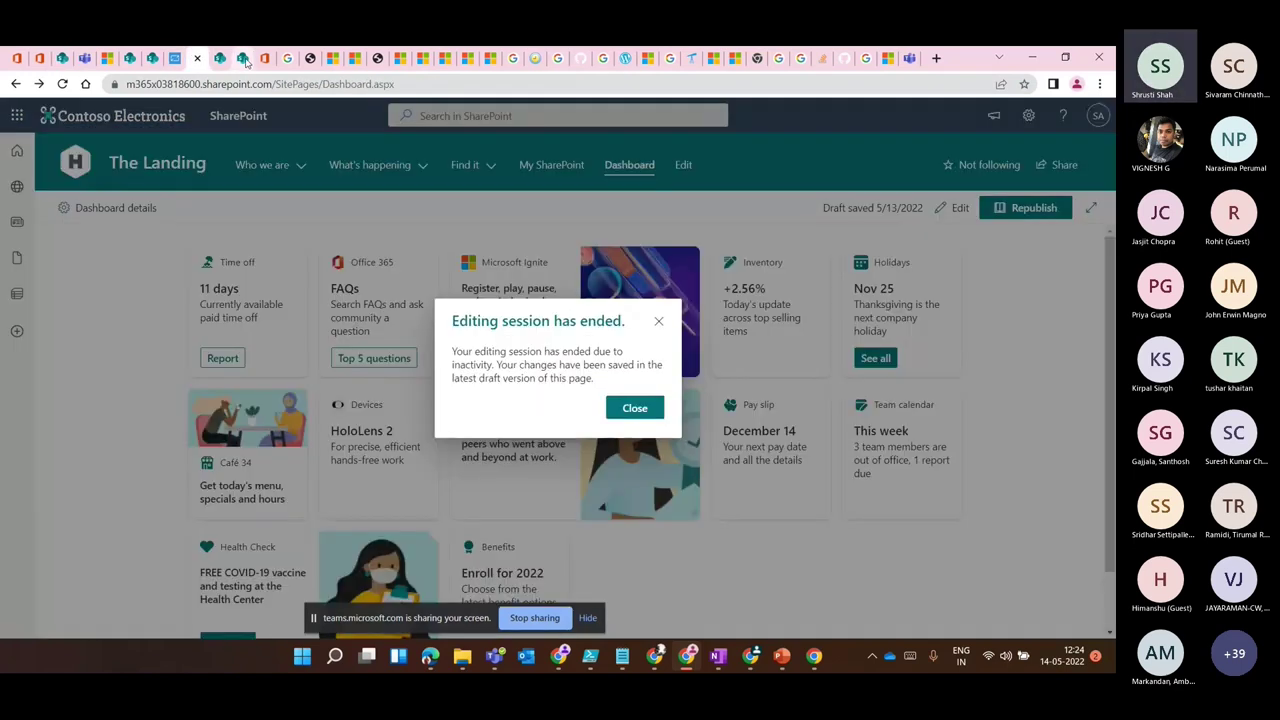
pyautogui.click(243, 58)
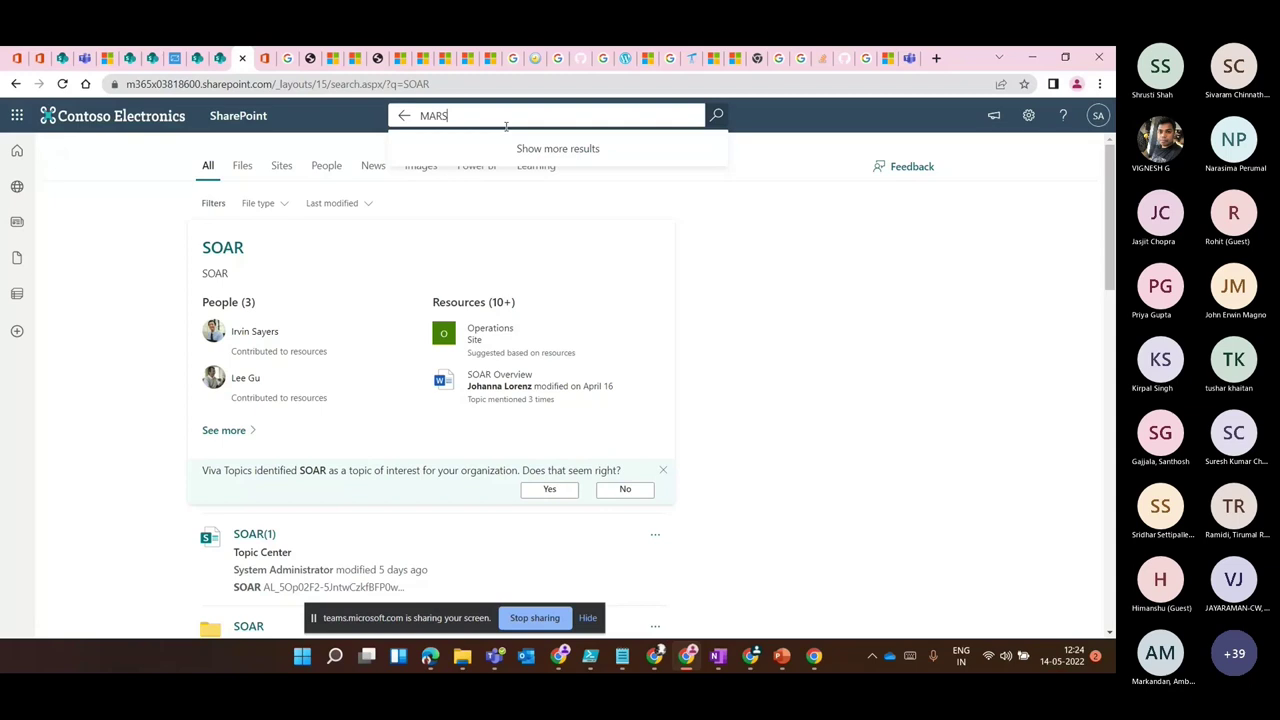
pyautogui.doubleClick(505, 124)
pyautogui.write('UBC')
pyautogui.press('Return')
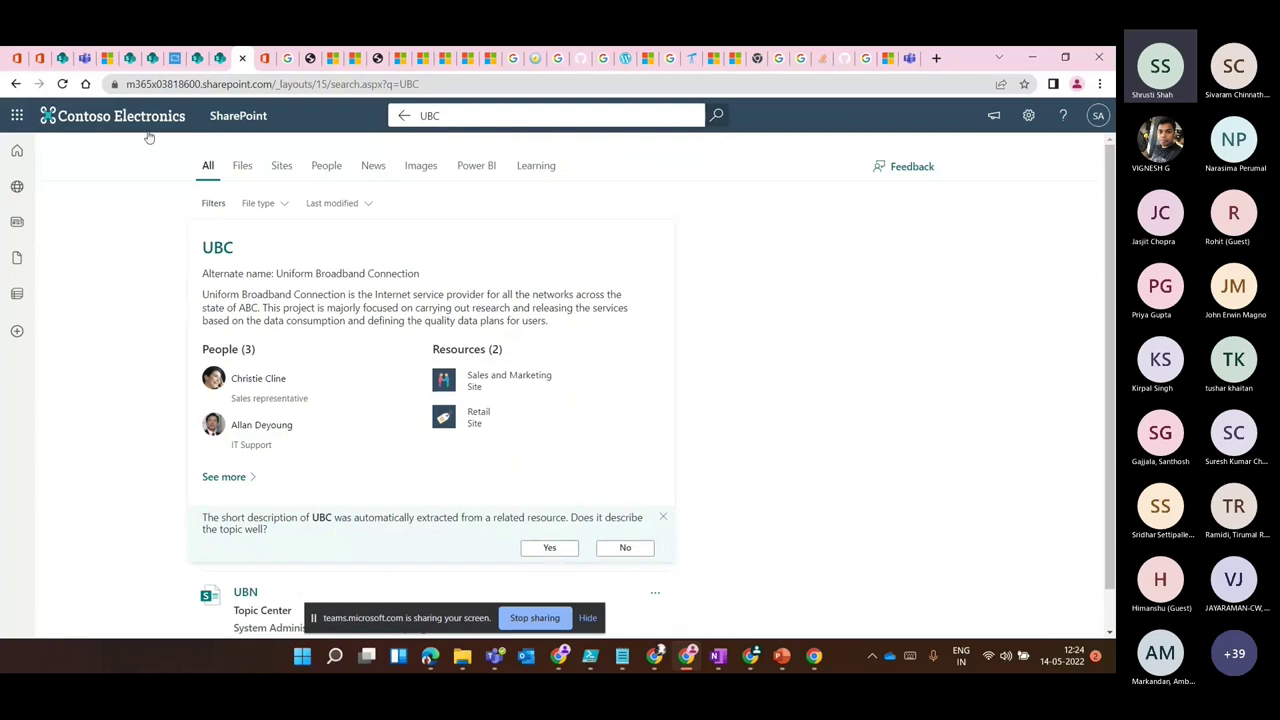
# Create a blank site page on The Perspective site and dismiss the tour.
pyautogui.click(29, 164)
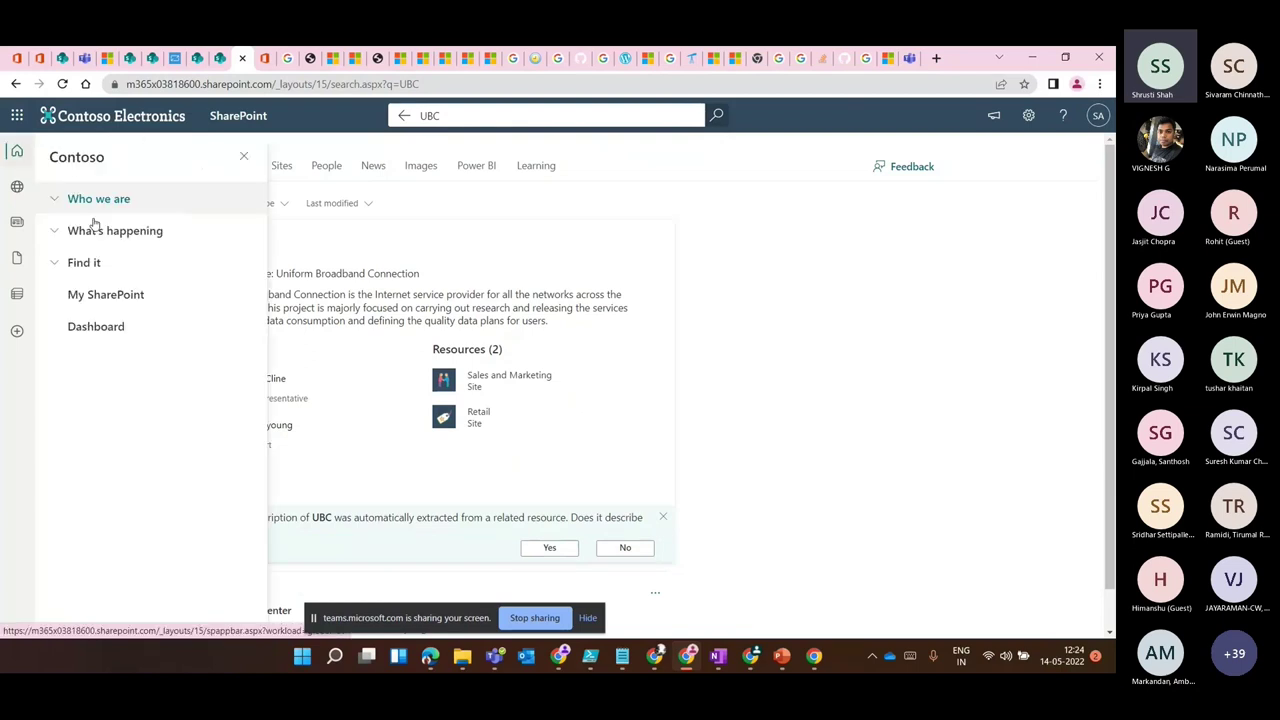
pyautogui.click(16, 186)
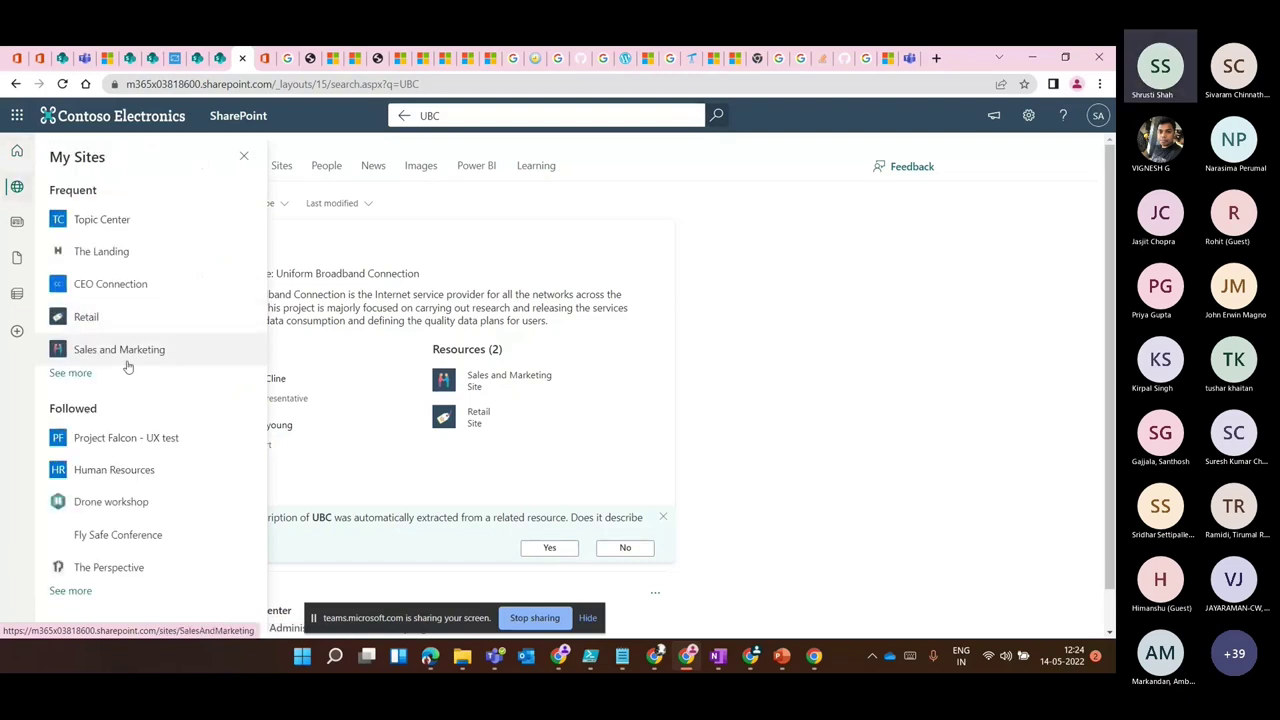
pyautogui.click(120, 567)
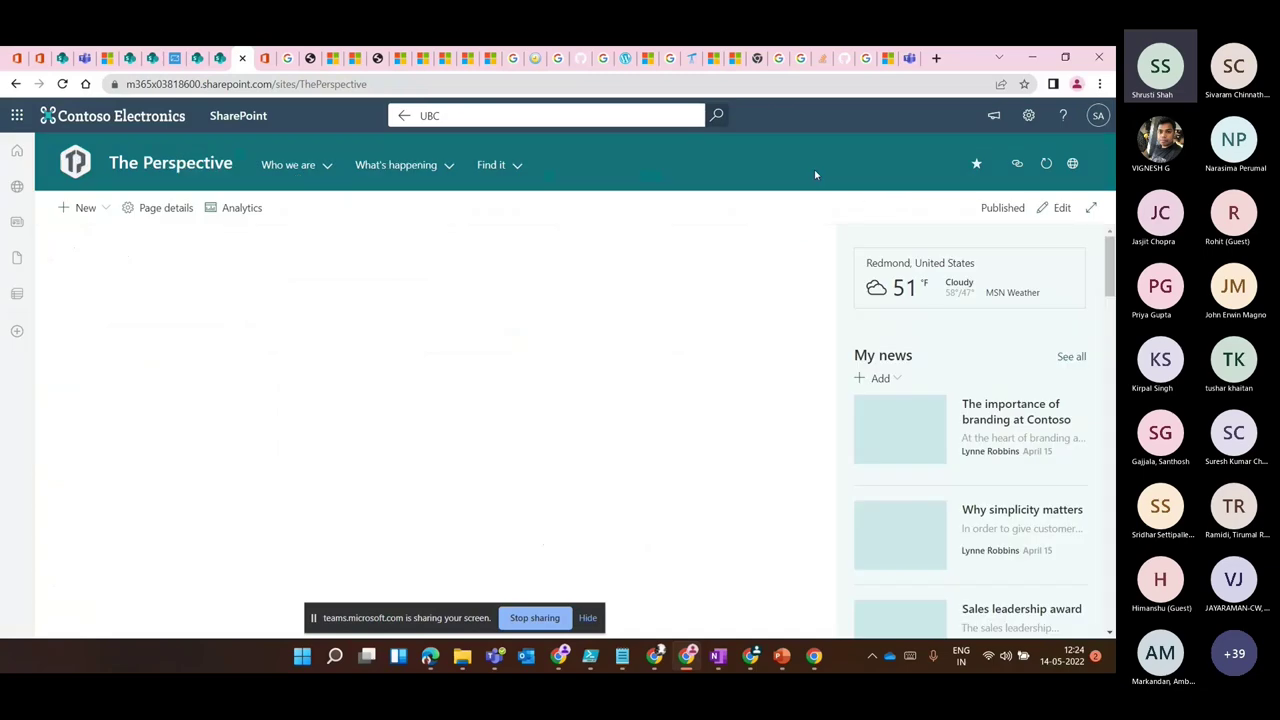
pyautogui.click(82, 214)
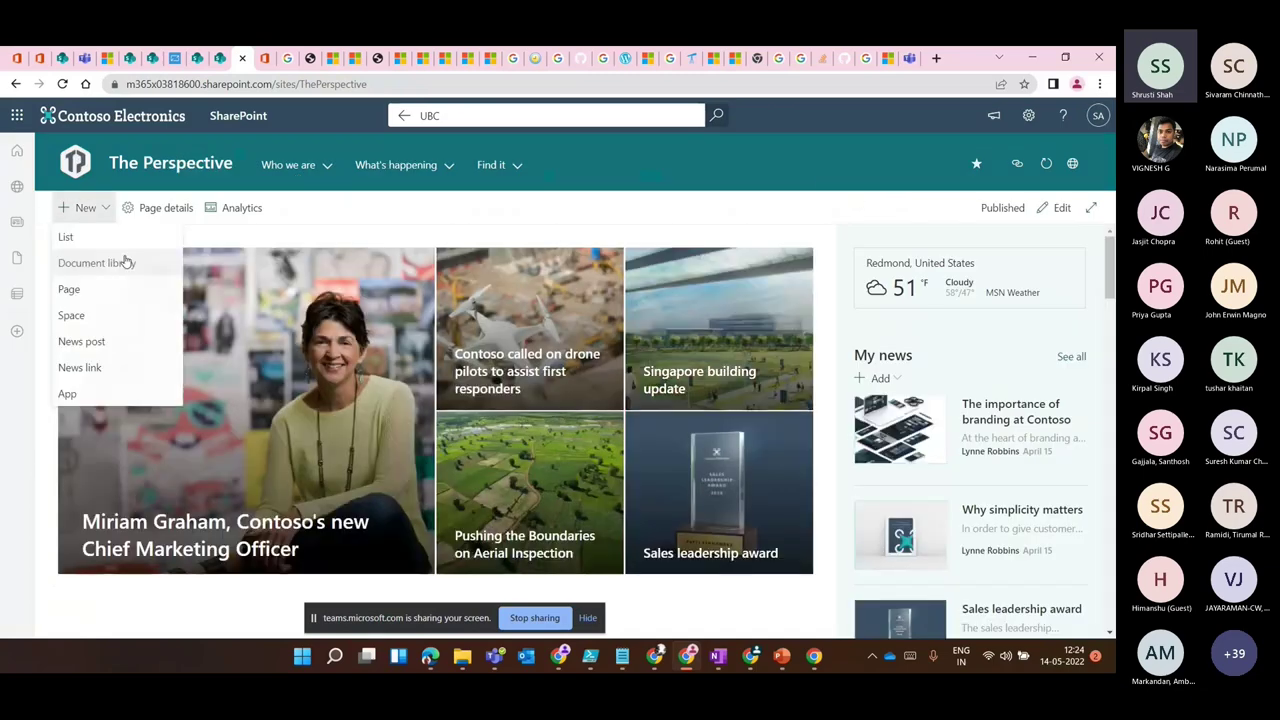
pyautogui.click(83, 298)
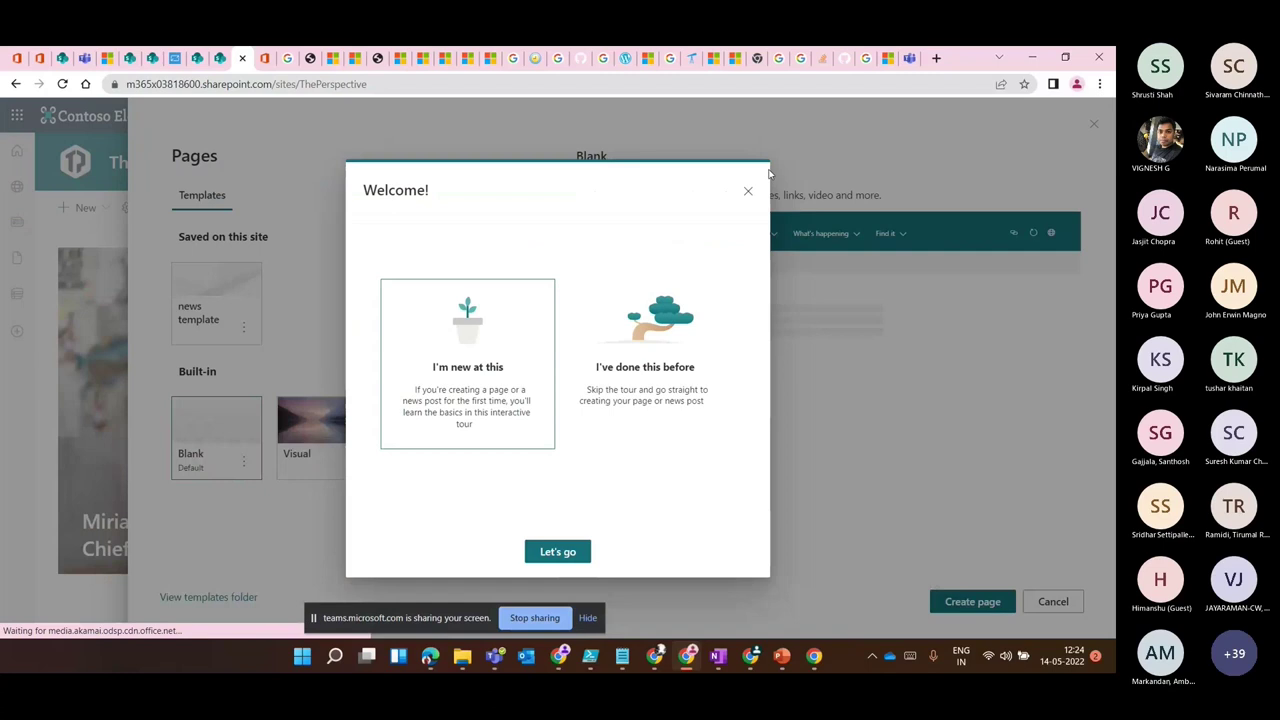
pyautogui.click(748, 190)
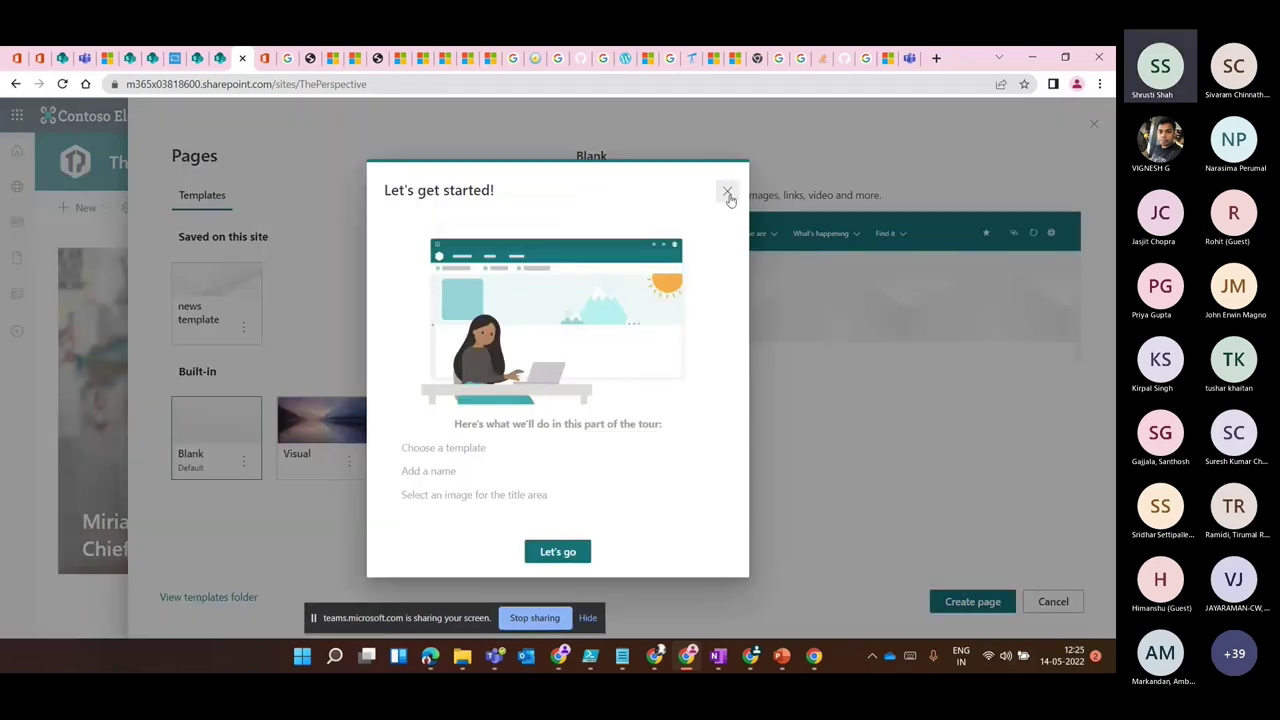
pyautogui.click(728, 193)
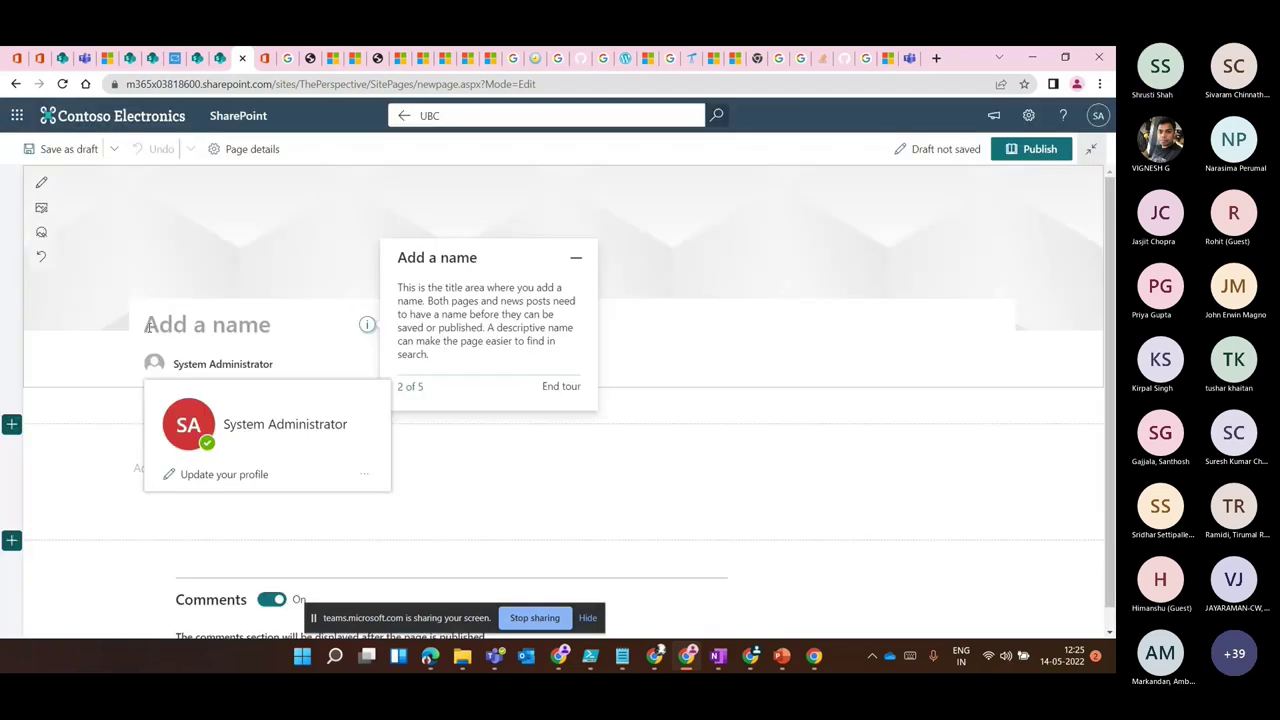
# Title the new page 'My Topics'.
pyautogui.click(148, 327)
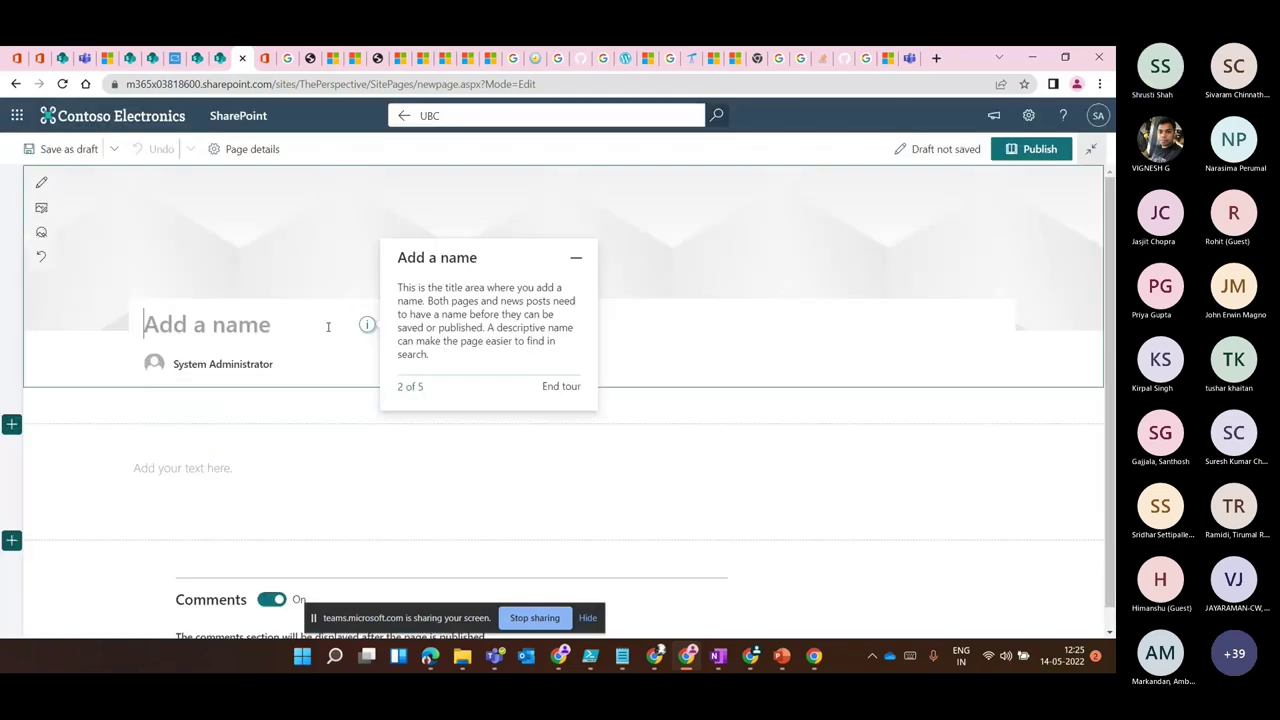
pyautogui.write('My Top')
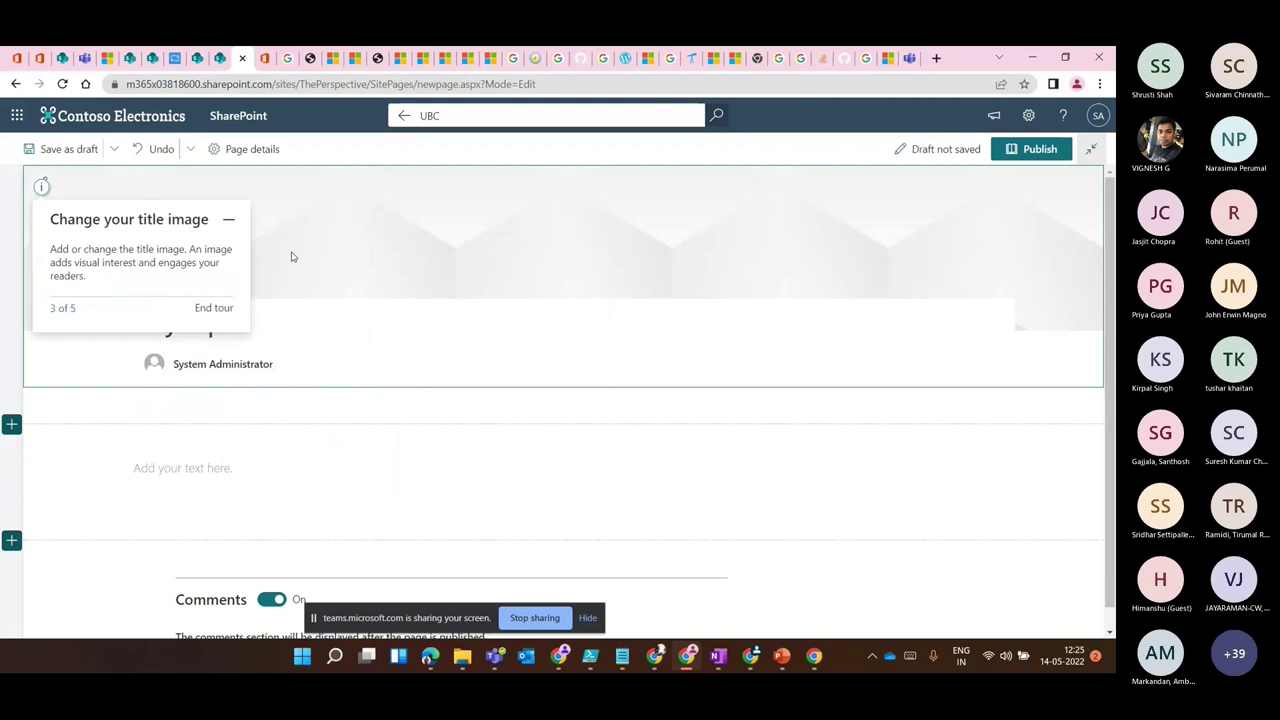
pyautogui.click(229, 219)
pyautogui.click(241, 322)
pyautogui.write('ic')
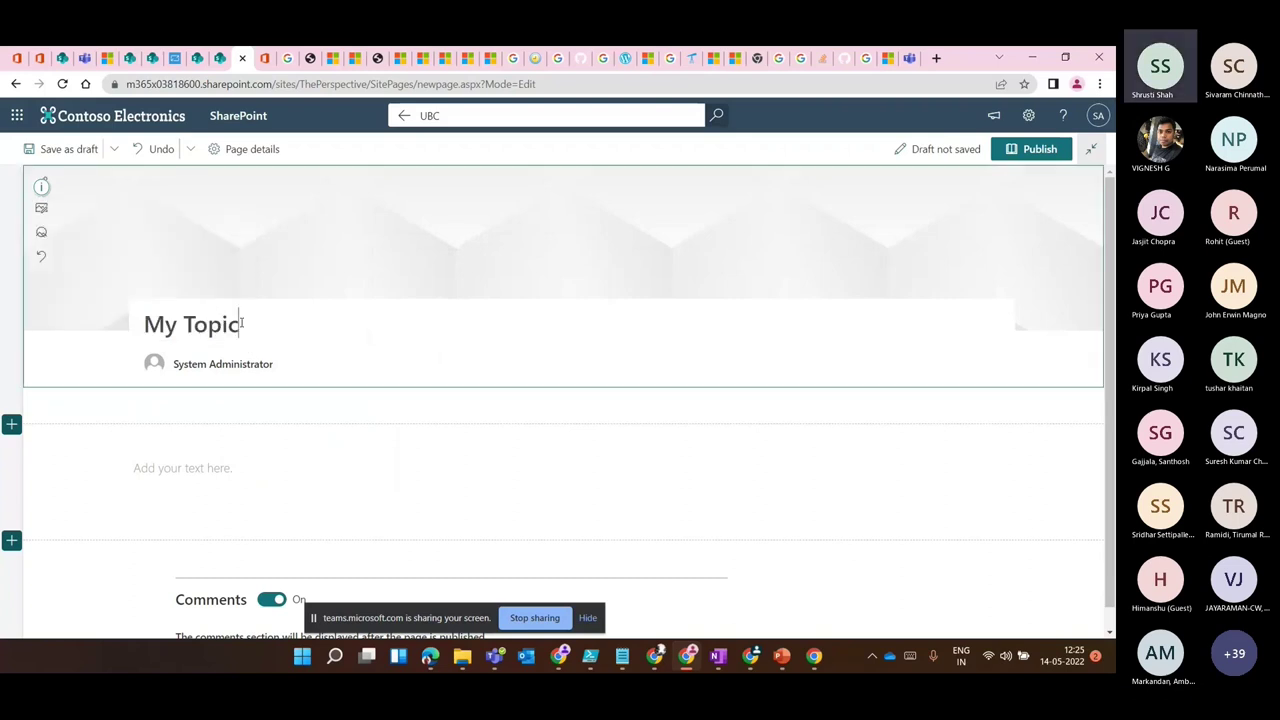
pyautogui.write('s')
# Write 'Welcome to Microsoft Viva Topics #UBC.' in the body, tagging the UBC topic.
pyautogui.click(180, 472)
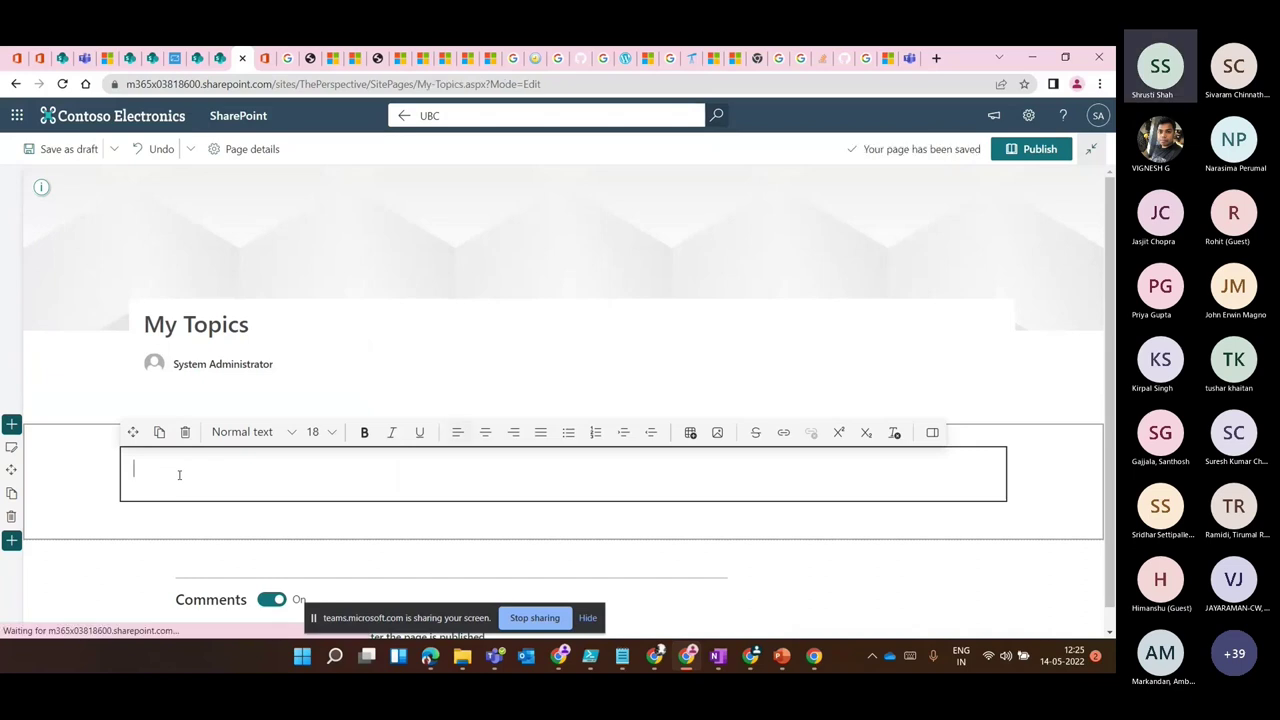
pyautogui.write('Welcome ')
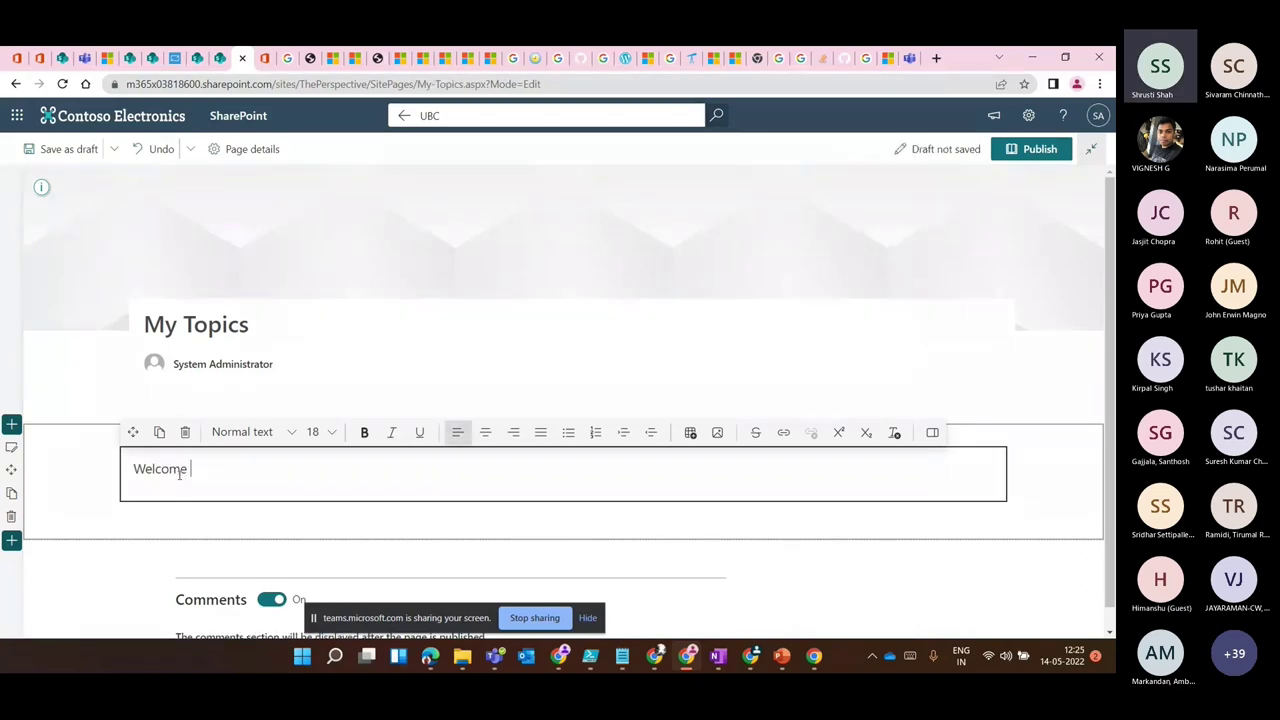
pyautogui.write('to Microsoft')
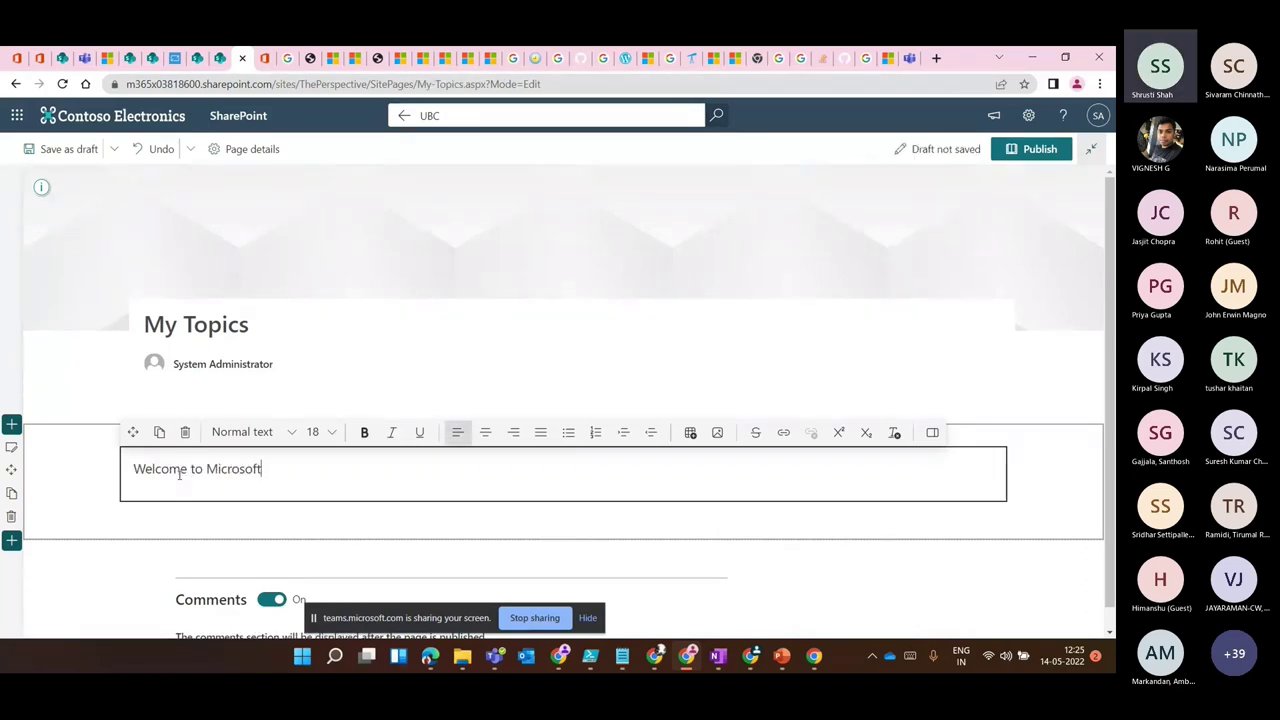
pyautogui.write(' Viva Topics #')
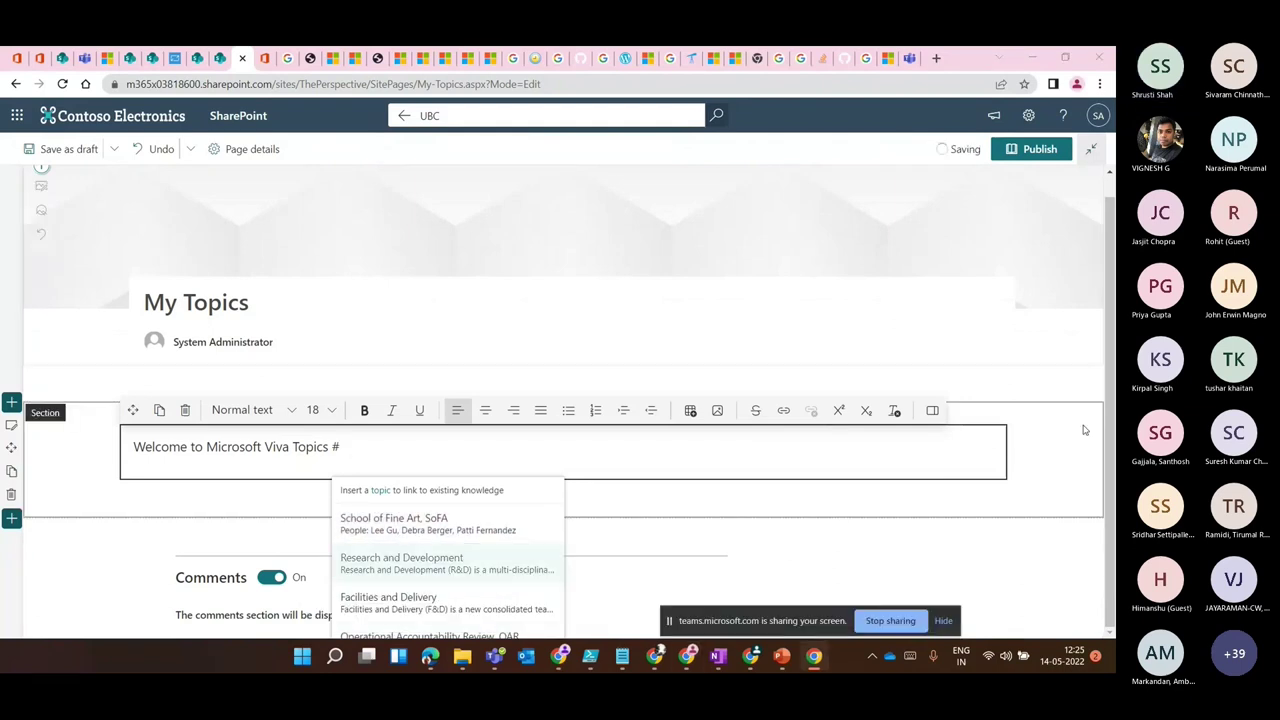
pyautogui.hotkey('ctrl', '-')
pyautogui.hotkey('ctrl', '-')
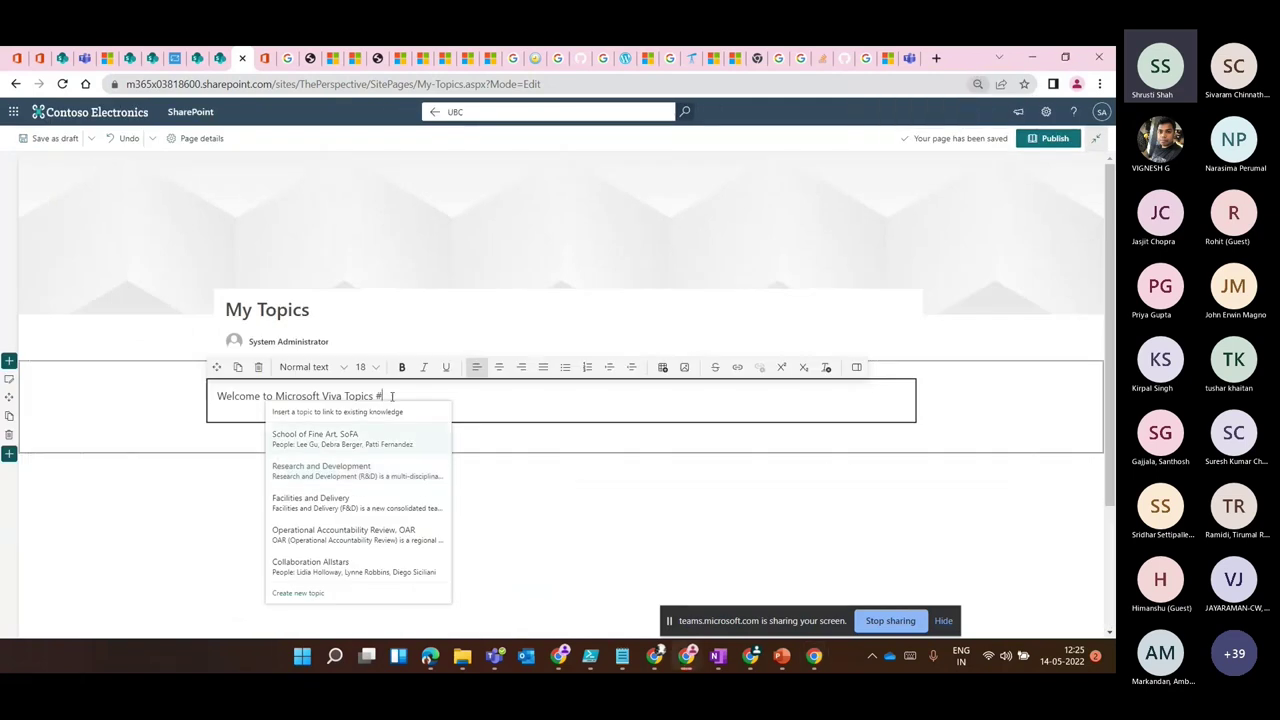
pyautogui.write('U')
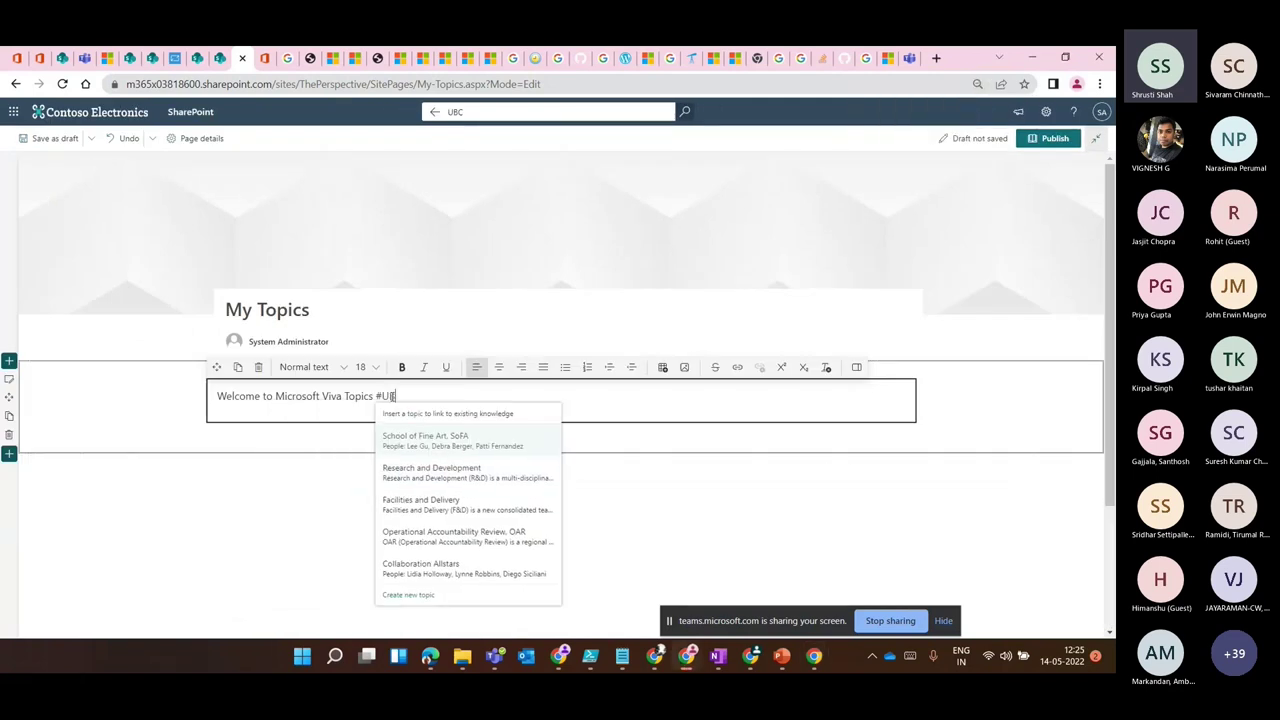
pyautogui.write('B')
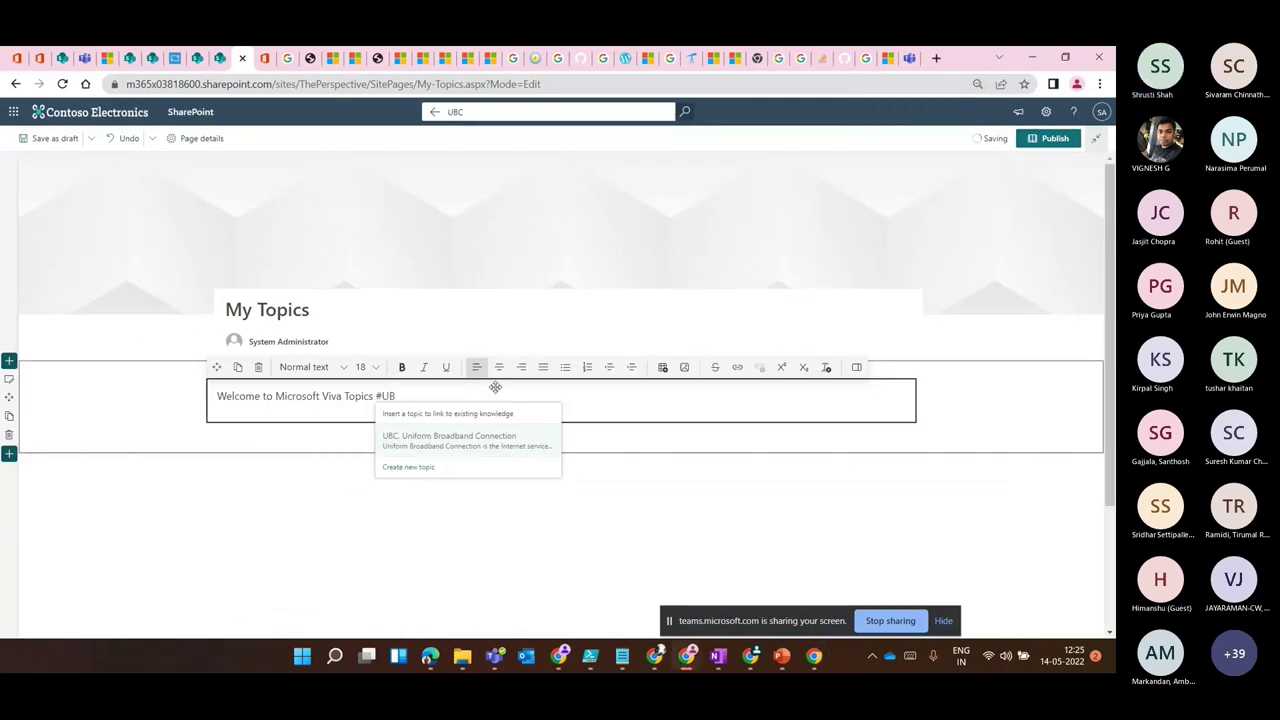
pyautogui.write('C')
pyautogui.press('Return')
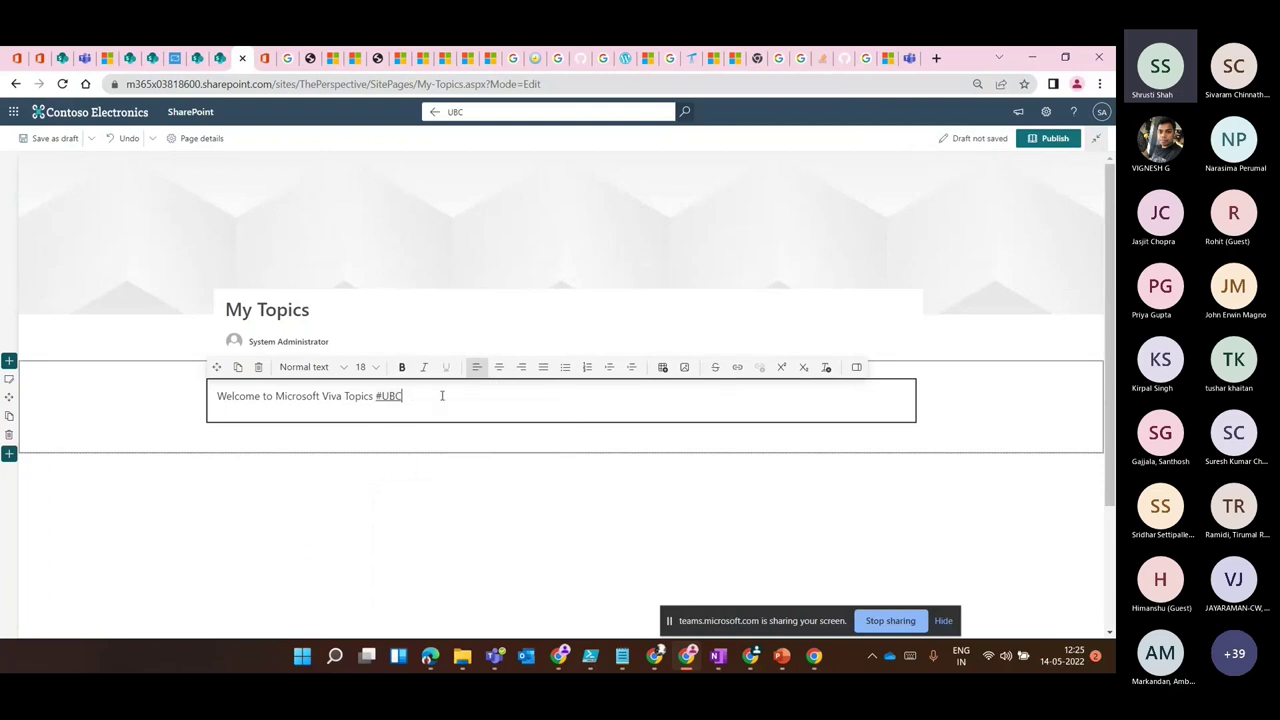
pyautogui.write('.')
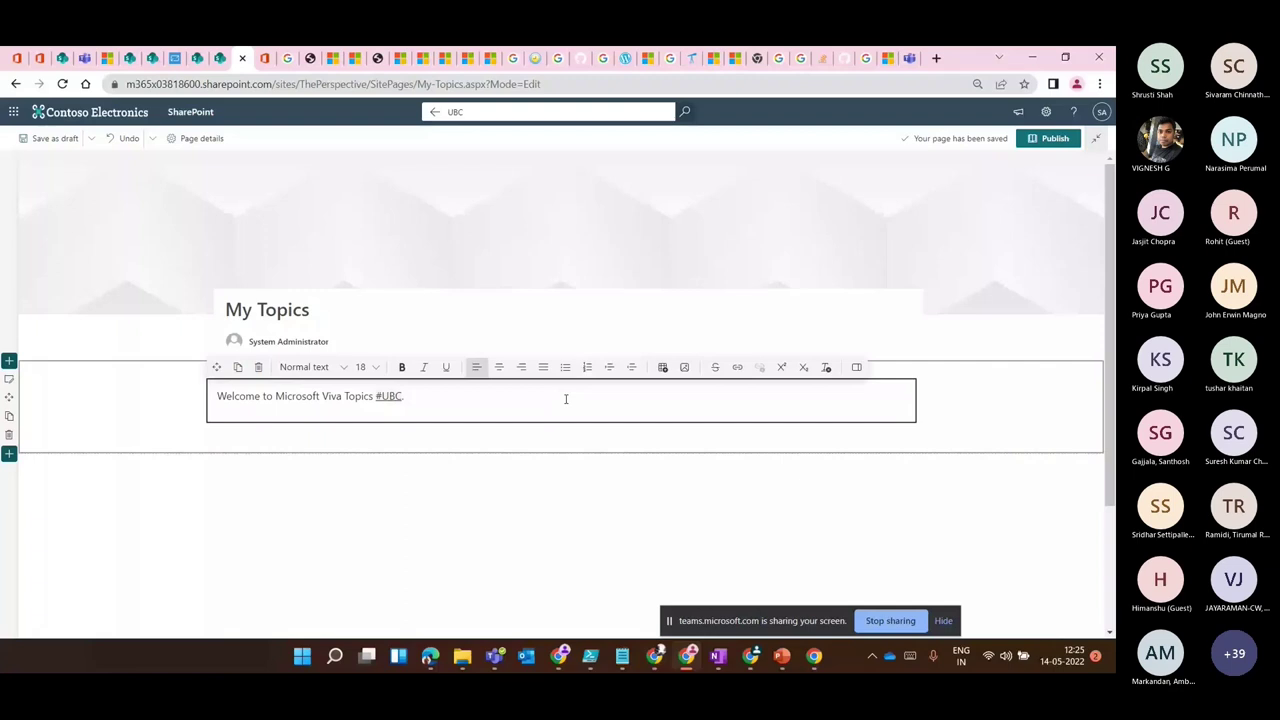
# Publish My Topics, check the #UBC topic card, and bring PowerPoint back.
pyautogui.click(1047, 140)
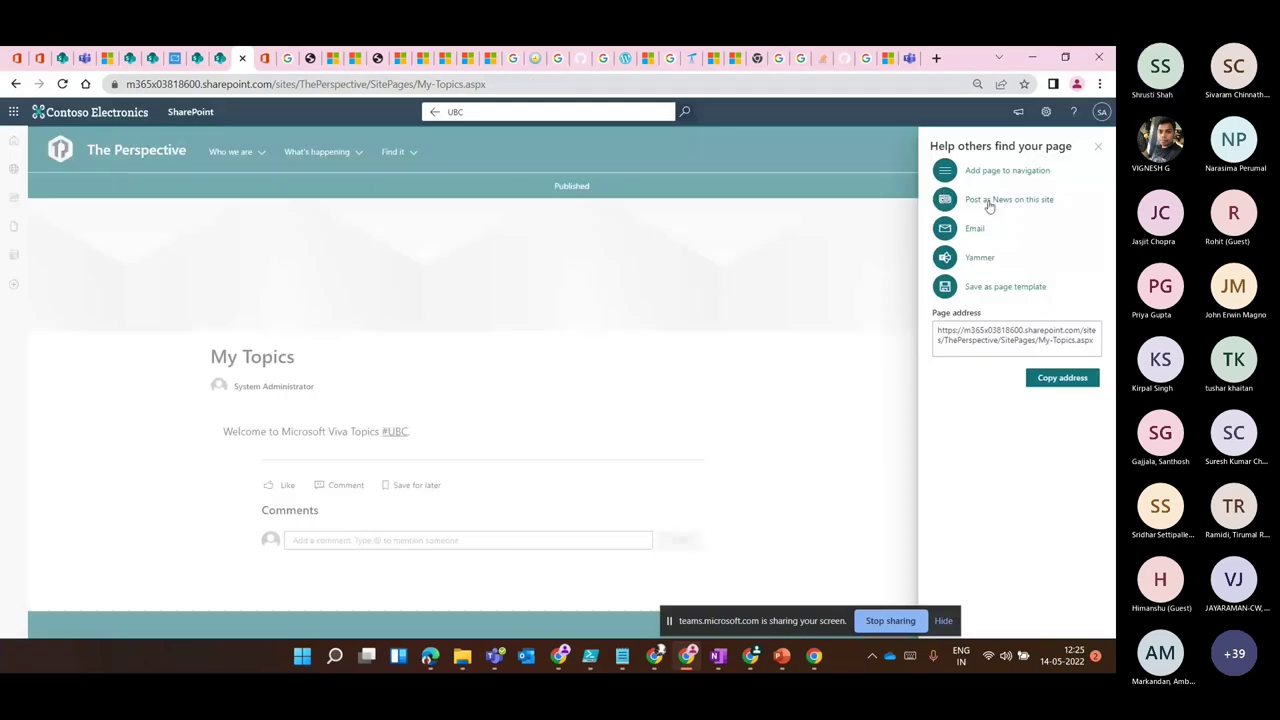
pyautogui.click(1096, 147)
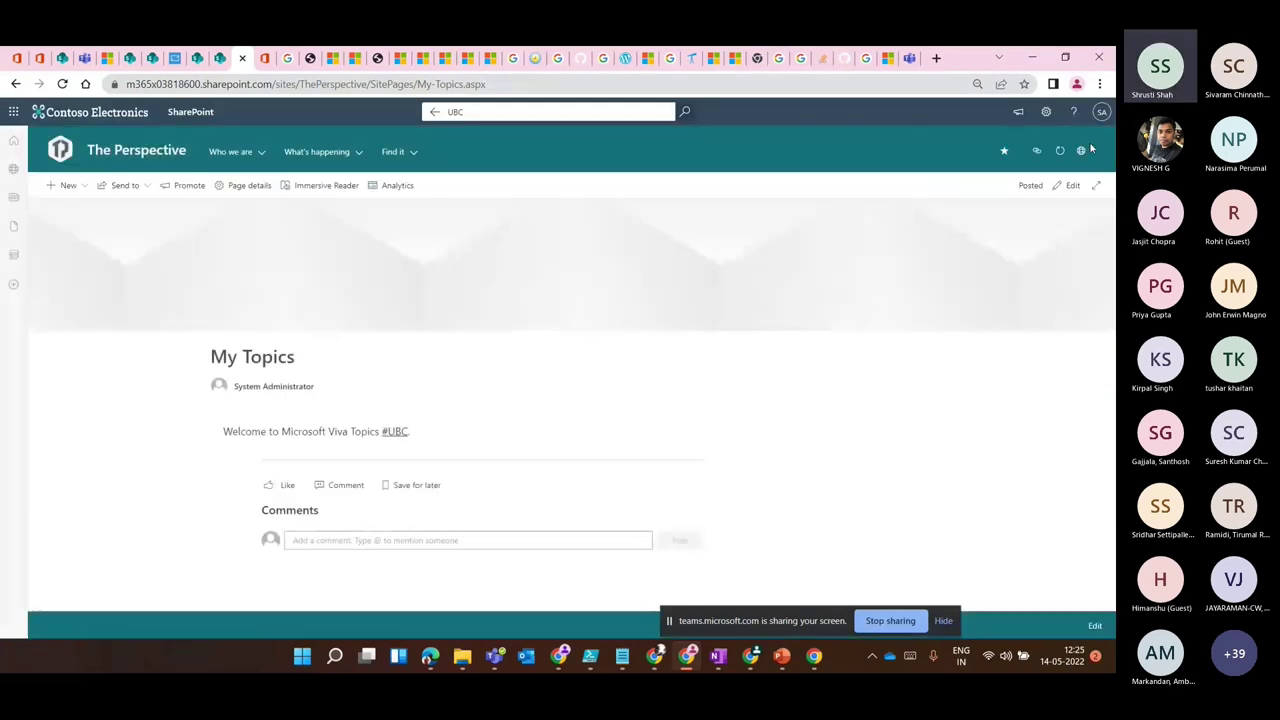
pyautogui.moveTo(398, 434)
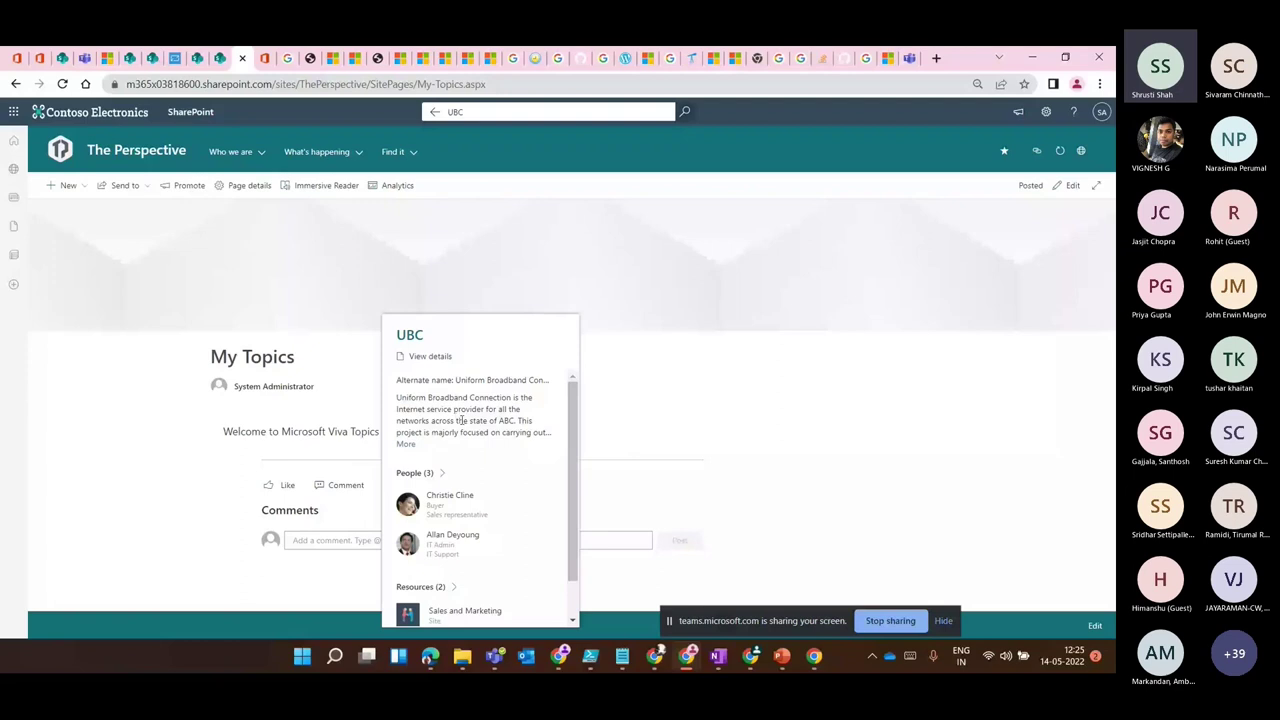
pyautogui.doubleClick(375, 433)
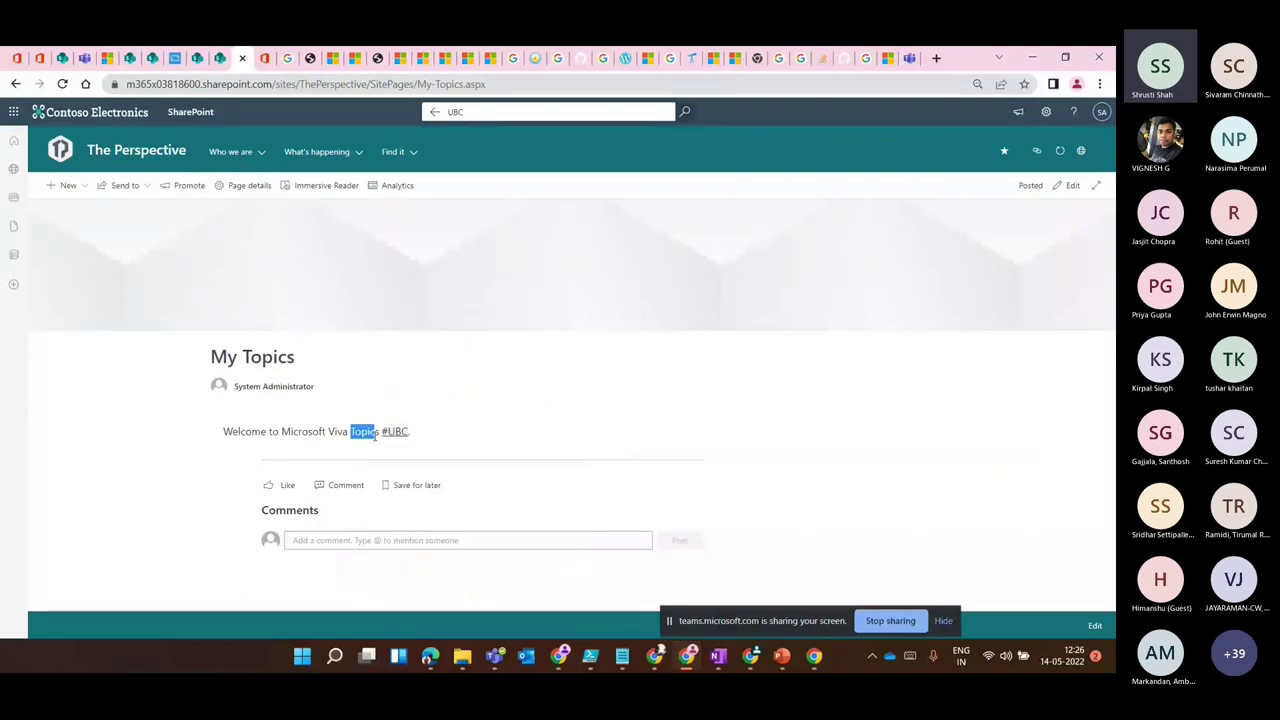
pyautogui.moveTo(378, 433)
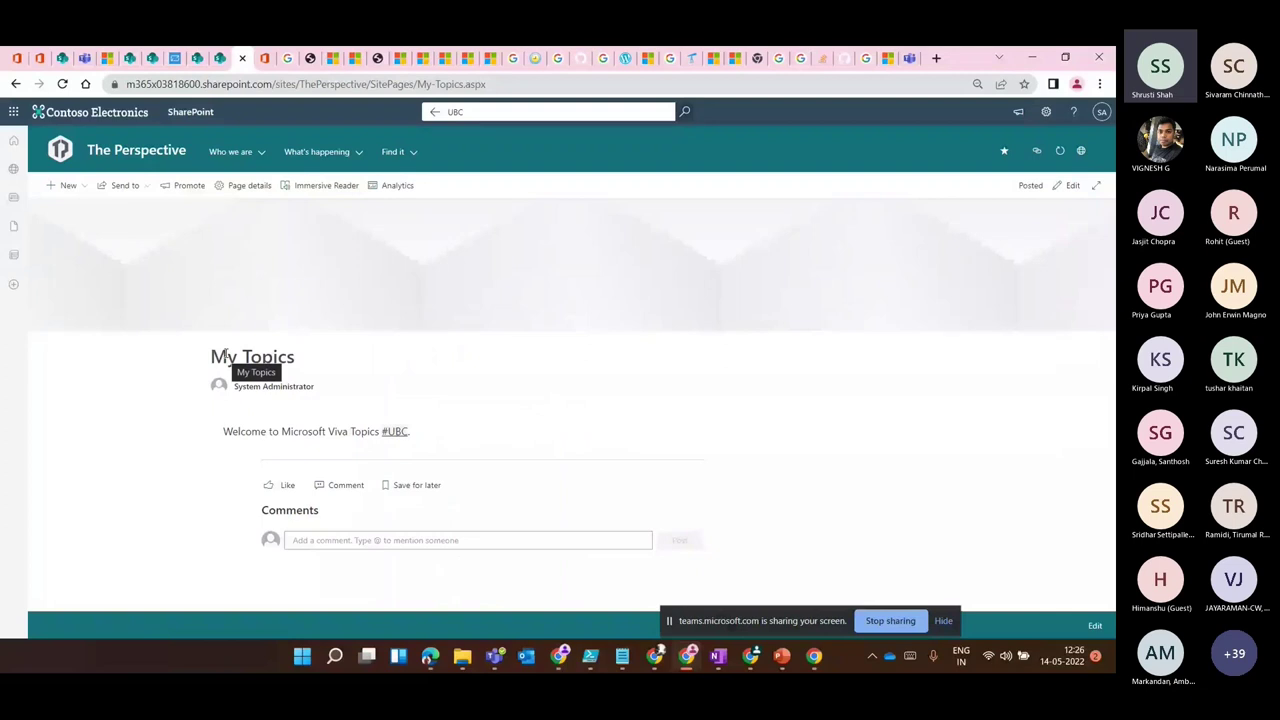
pyautogui.click(779, 667)
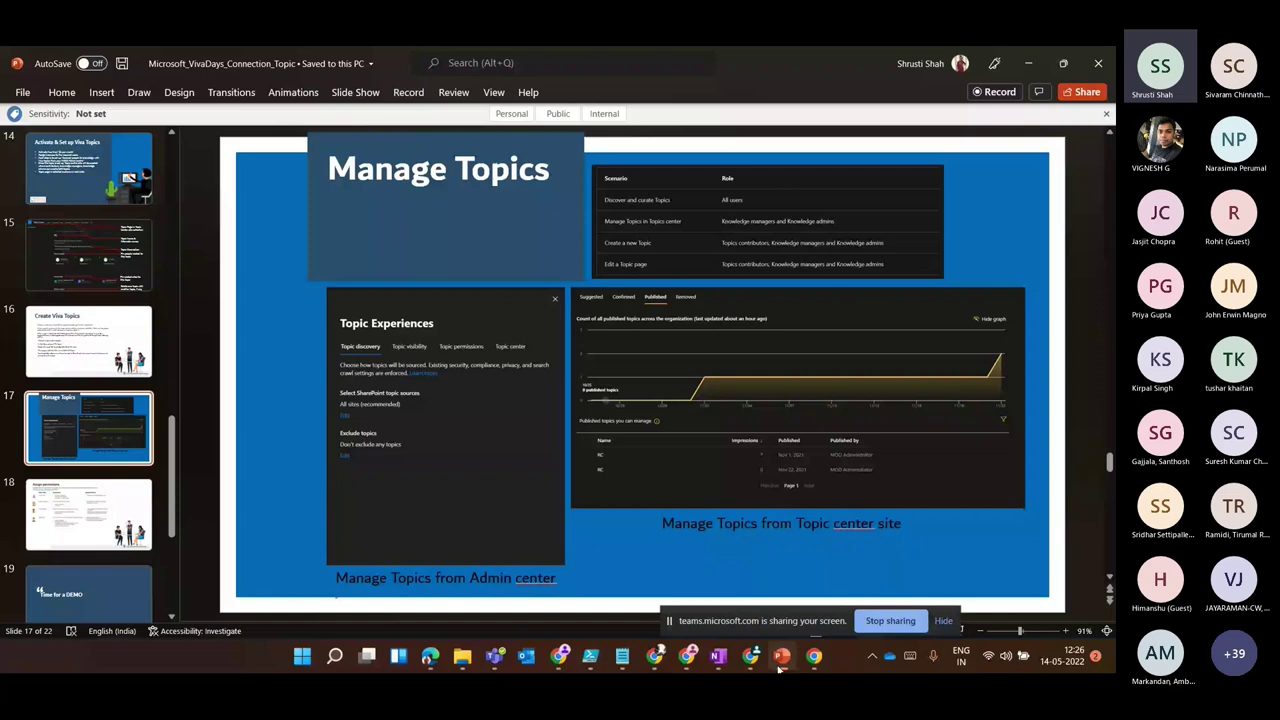
pyautogui.press('Up')
pyautogui.press('Up')
pyautogui.press('Up')
pyautogui.press('Up')
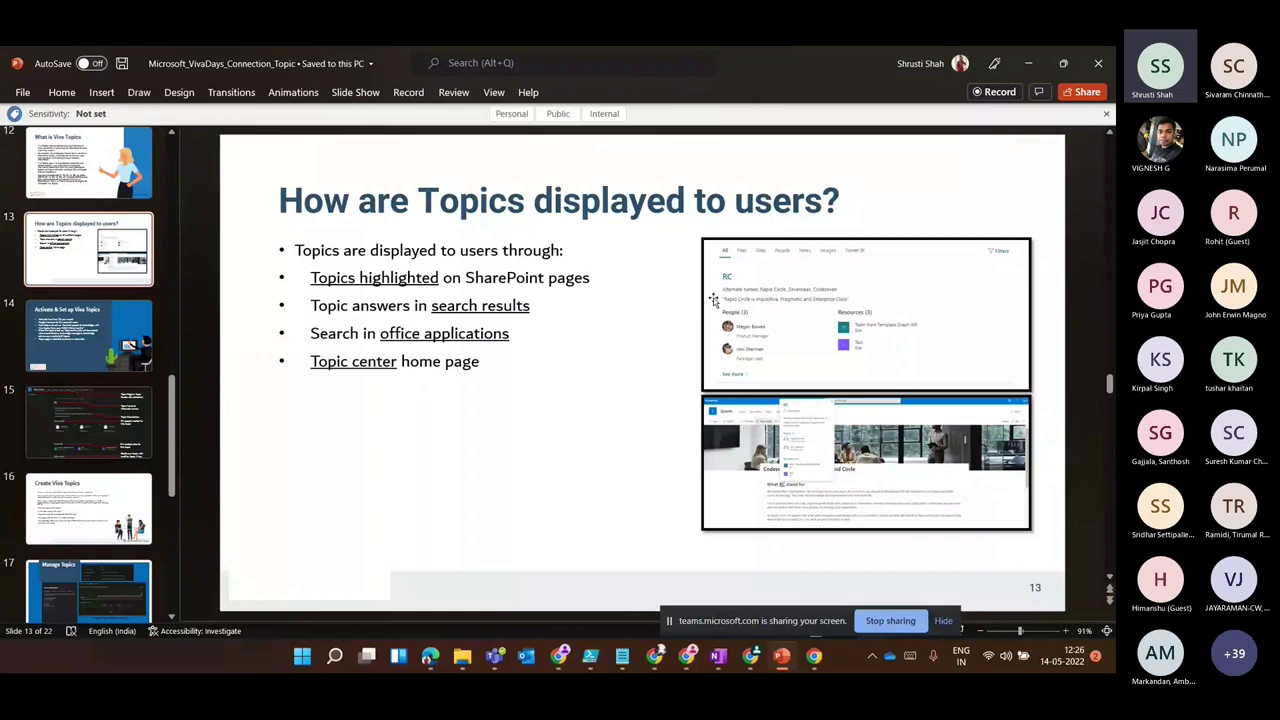
pyautogui.click(80, 453)
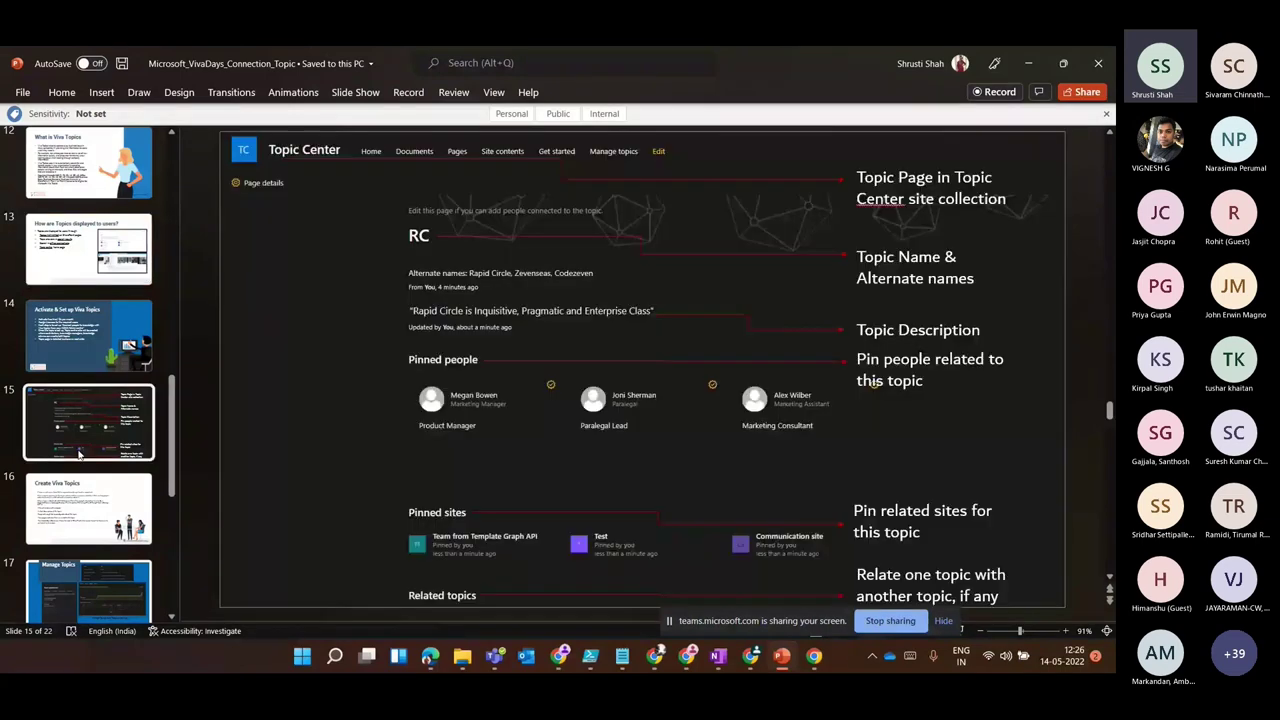
pyautogui.press('Down')
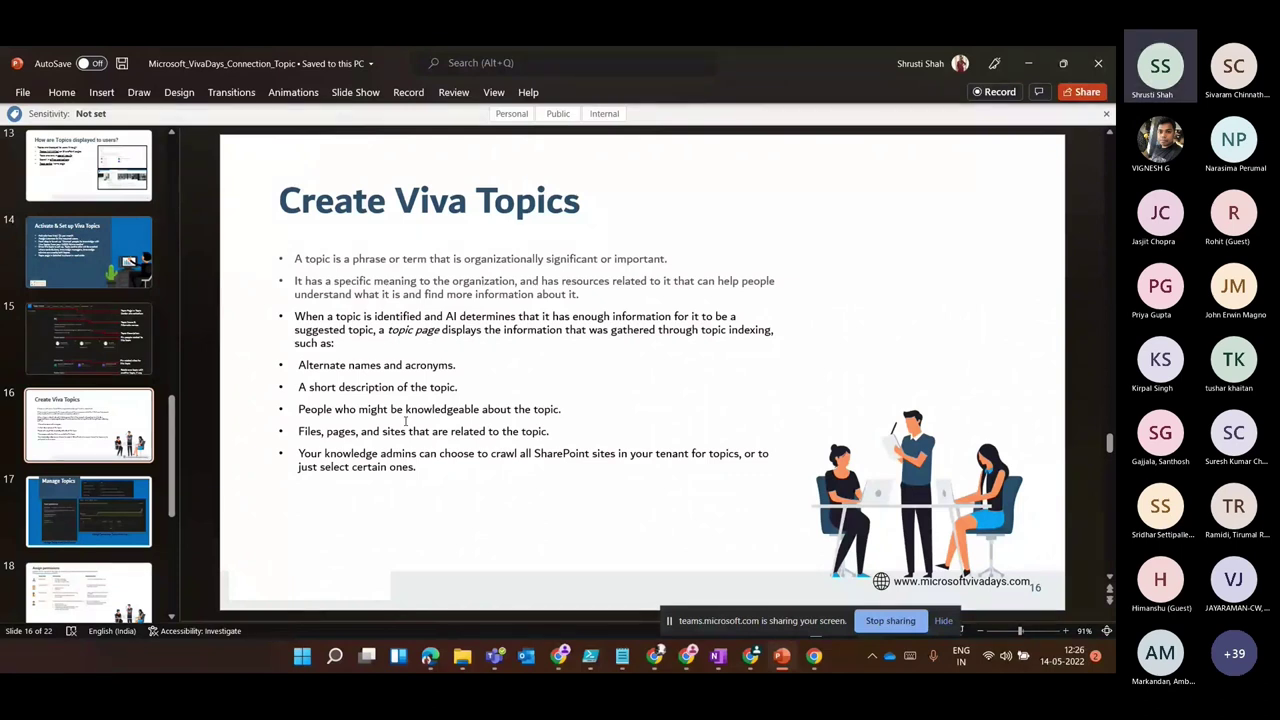
pyautogui.scroll(-2, 405, 420)
pyautogui.scroll(1, 410, 237)
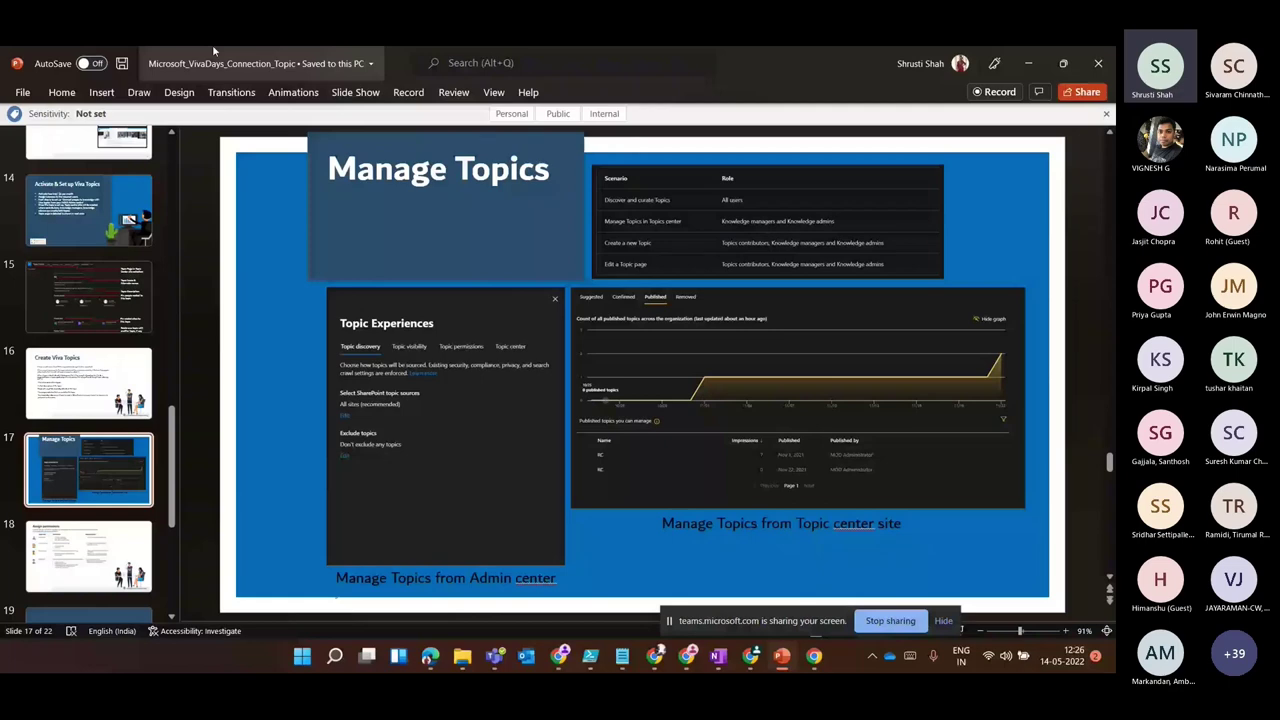
# Present the deck full-screen from the current slide and advance to Assign permissions.
pyautogui.hotkey('shift', 'F5')
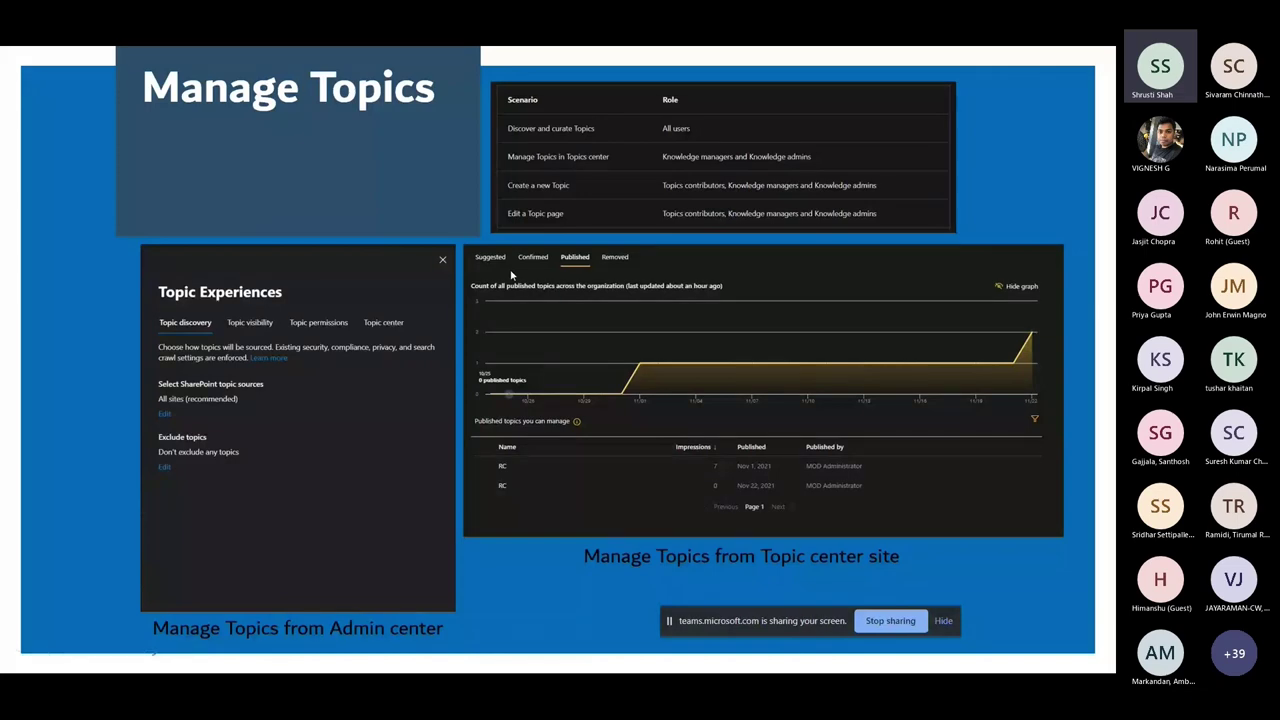
pyautogui.click(678, 390)
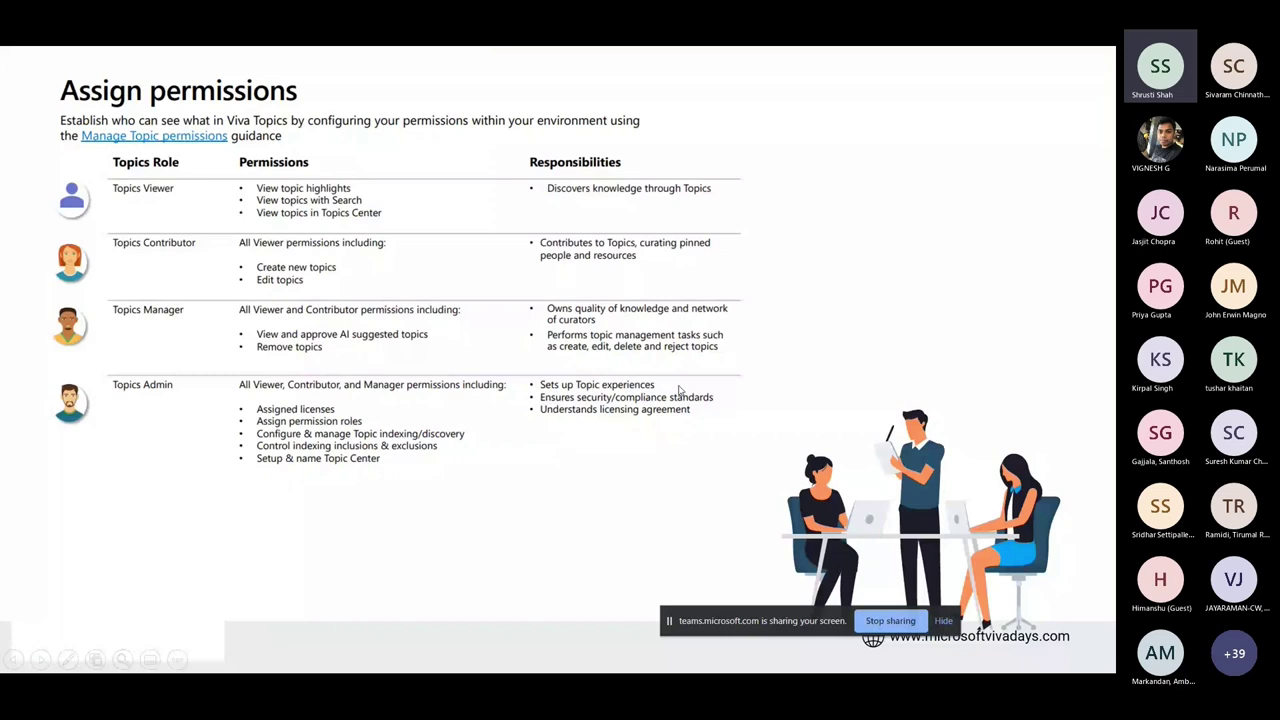